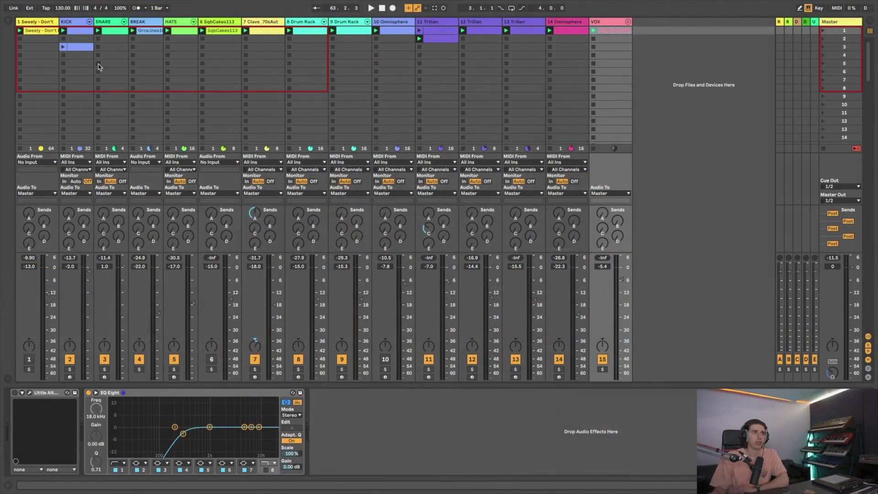
{"action": "left_click_drag", "start_coordinate": [56, 22], "coordinate": [137, 22]}
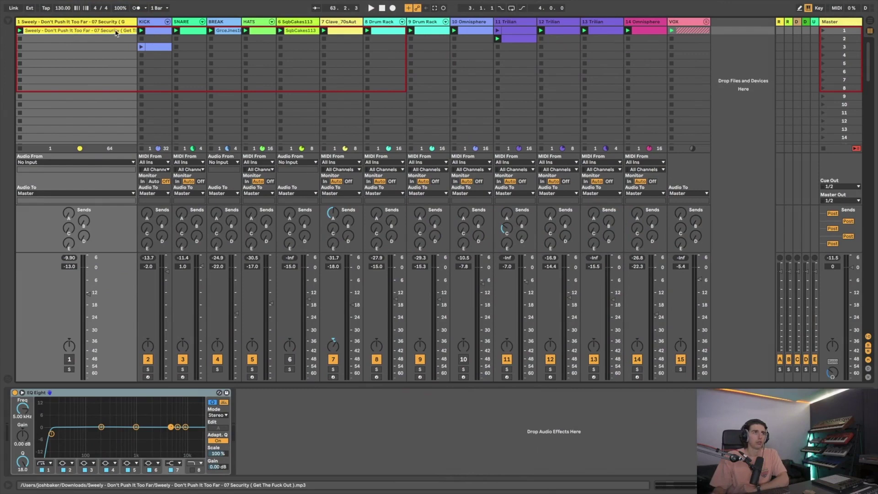
{"action": "left_click_drag", "start_coordinate": [136, 21], "coordinate": [51, 22]}
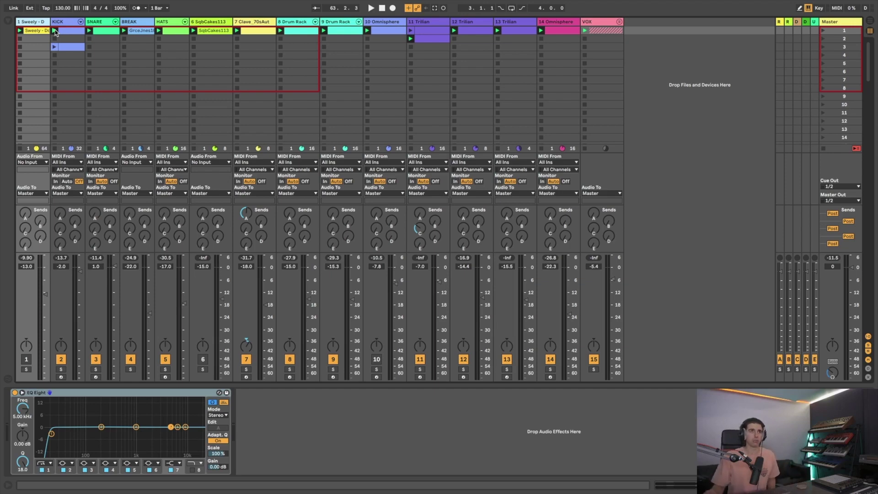
{"action": "left_click", "coordinate": [217, 22]}
- Inspect the device chains on the Clave, Drum Rack, Omnisphere and Trilian tracks
{"action": "left_click", "coordinate": [245, 22]}
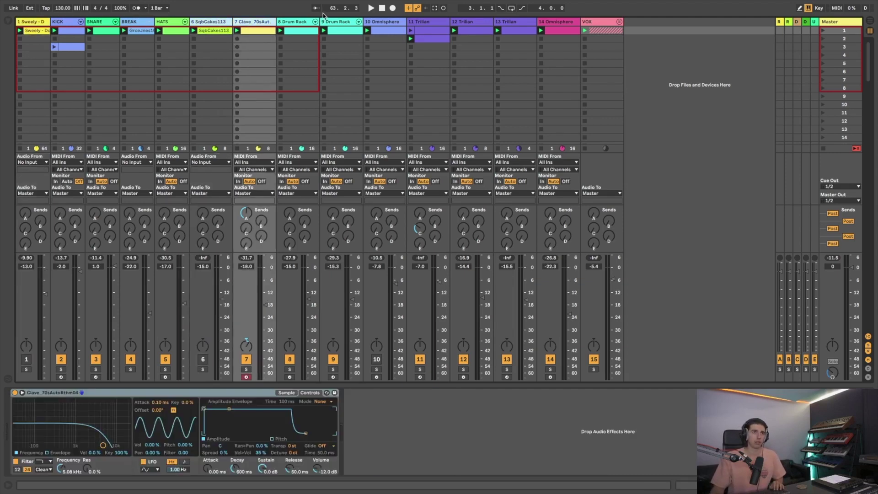
{"action": "left_click", "coordinate": [290, 23]}
{"action": "left_click", "coordinate": [335, 22]}
{"action": "left_click", "coordinate": [386, 22]}
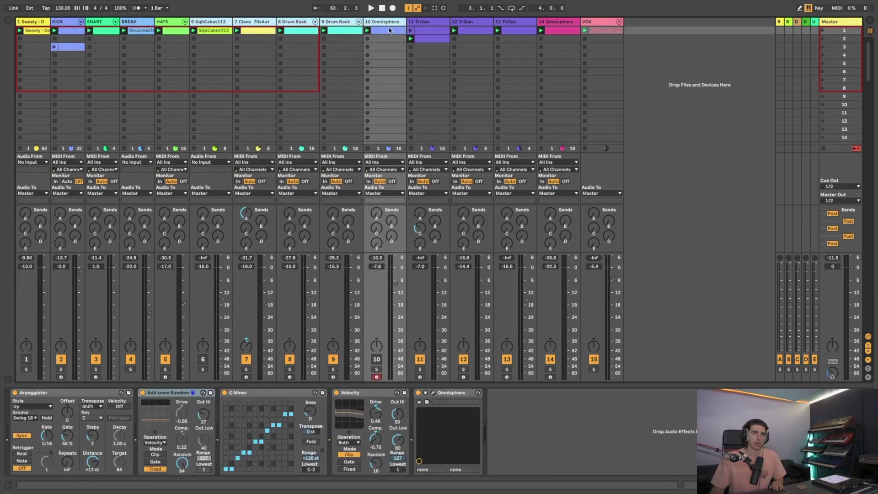
{"action": "left_click", "coordinate": [420, 22]}
{"action": "left_click", "coordinate": [460, 22]}
{"action": "left_click", "coordinate": [503, 22]}
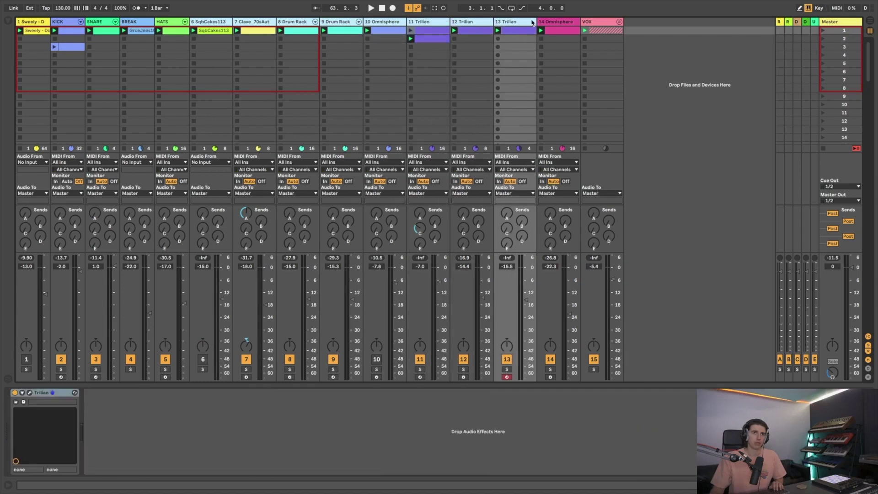
{"action": "left_click", "coordinate": [548, 22]}
- Narrow the track columns from track 6 onward and solo the Sweely sample track
{"action": "left_click_drag", "start_coordinate": [577, 21], "coordinate": [566, 22]}
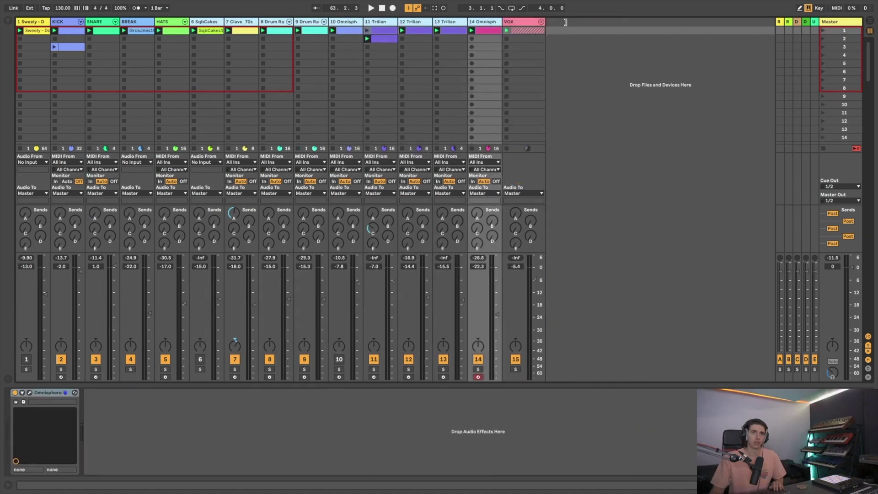
{"action": "left_click", "coordinate": [27, 57]}
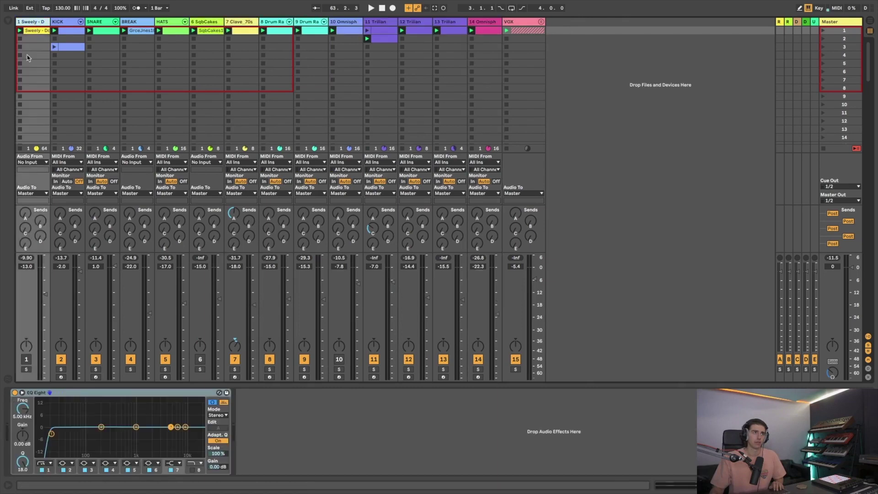
{"action": "left_click", "coordinate": [26, 369]}
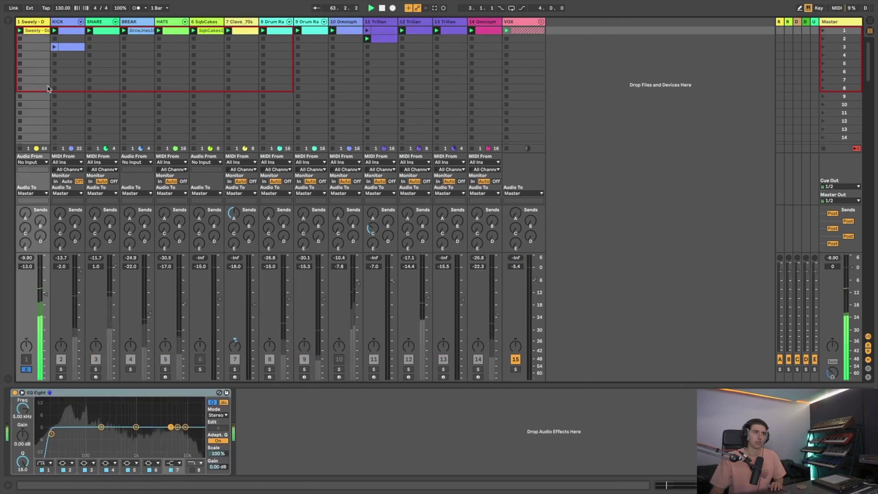
- Loop the Sweely clip from bar 1 to about bar 96 and set its volume to -10 dB
{"action": "left_click", "coordinate": [35, 30]}
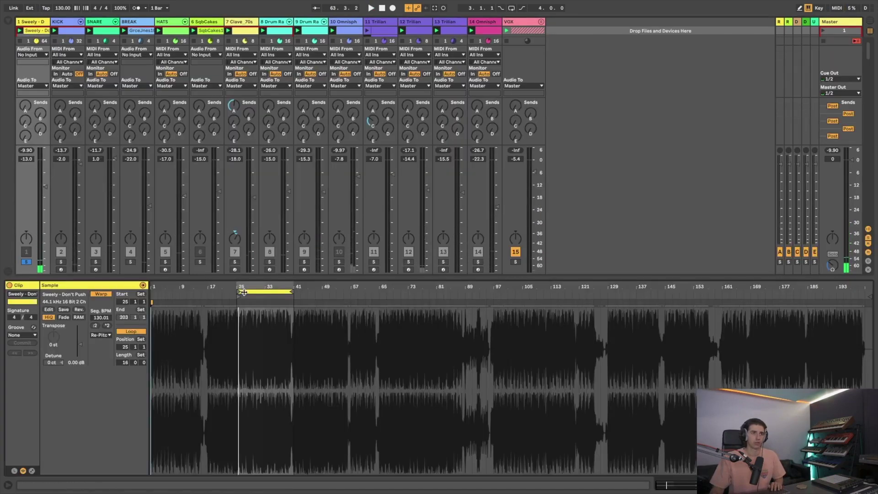
{"action": "left_click_drag", "start_coordinate": [238, 292], "coordinate": [115, 294]}
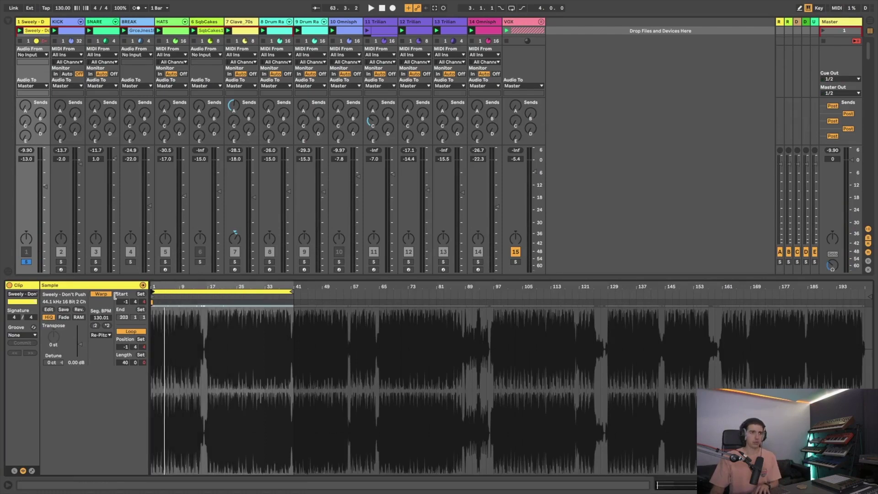
{"action": "key", "text": "space"}
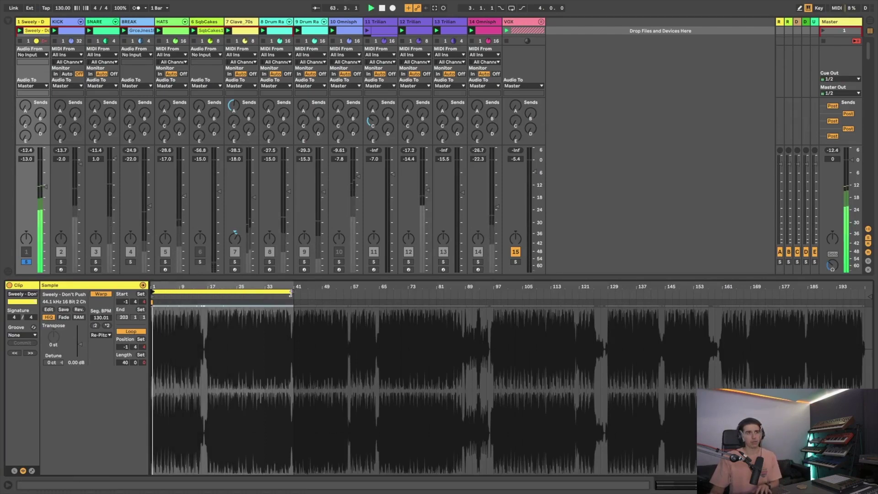
{"action": "left_click_drag", "start_coordinate": [292, 291], "coordinate": [493, 311]}
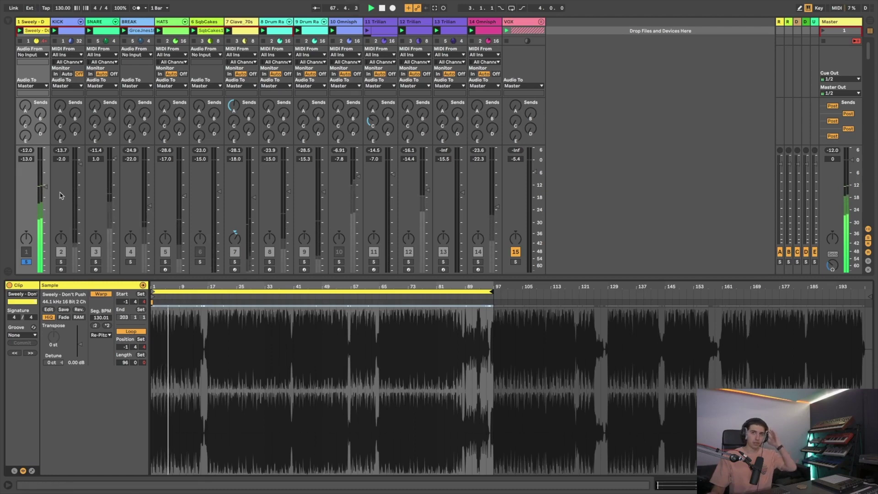
{"action": "scroll", "coordinate": [47, 186], "scroll_direction": "up", "scroll_amount": 3}
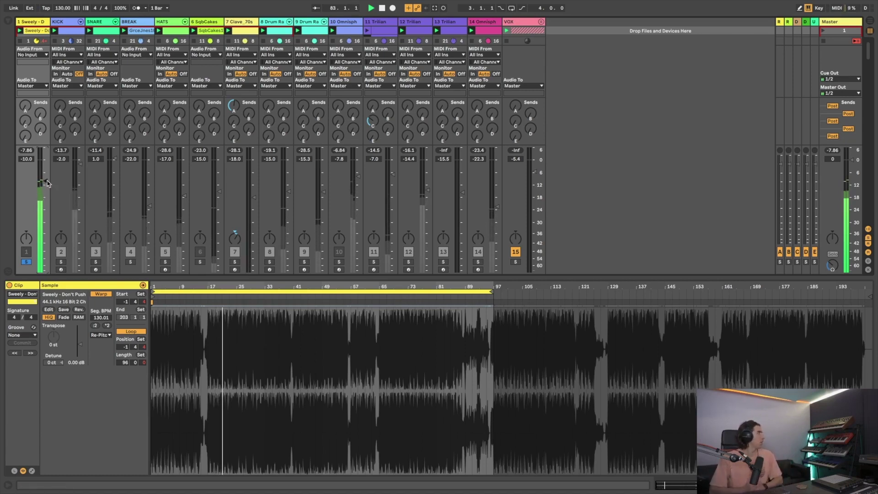
- Insert a new MIDI track and load the Hip-Hop Sub Bass preset onto it
{"action": "right_click", "coordinate": [563, 21]}
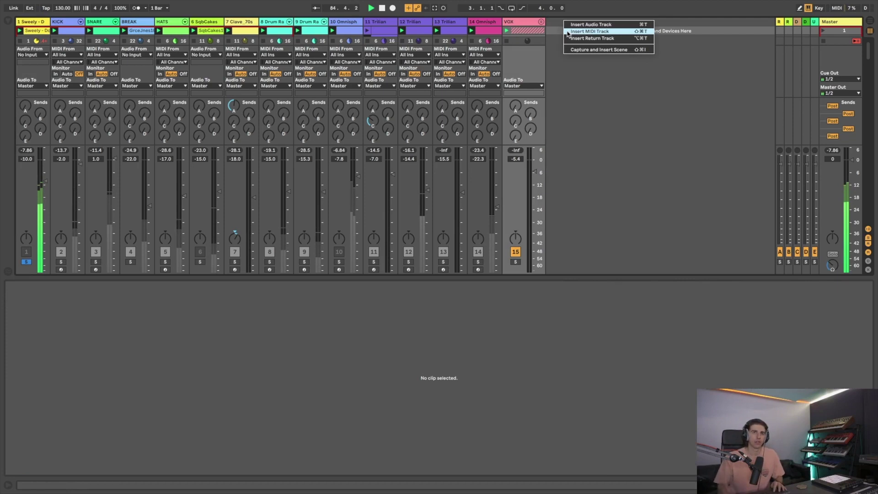
{"action": "left_click", "coordinate": [590, 31]}
{"action": "key", "text": "super+alt+b"}
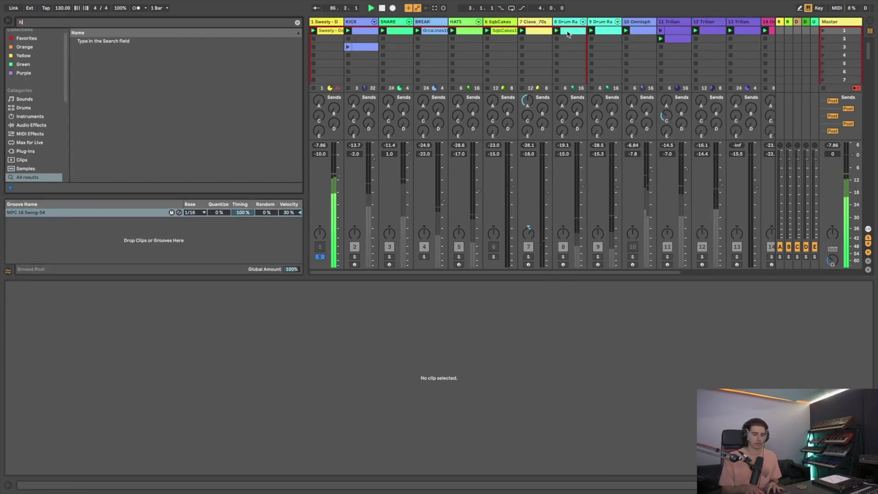
{"action": "type", "text": "ip hop bas"}
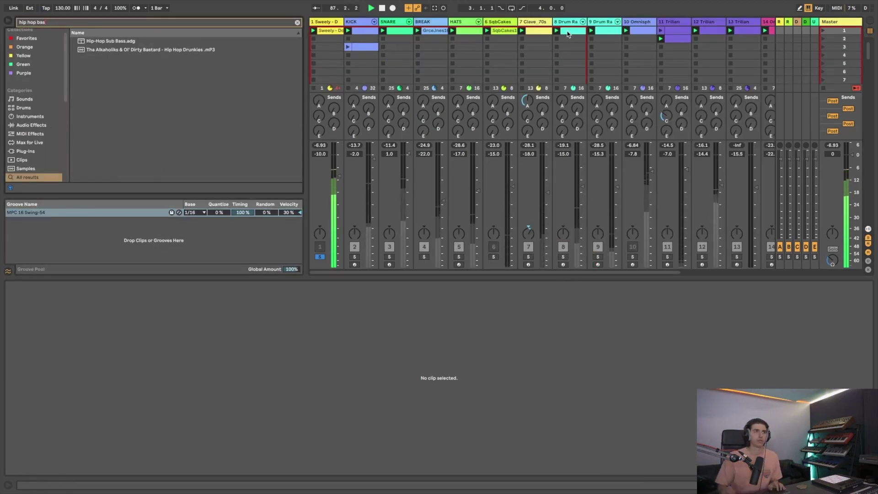
{"action": "key", "text": "ctrl+shift+t"}
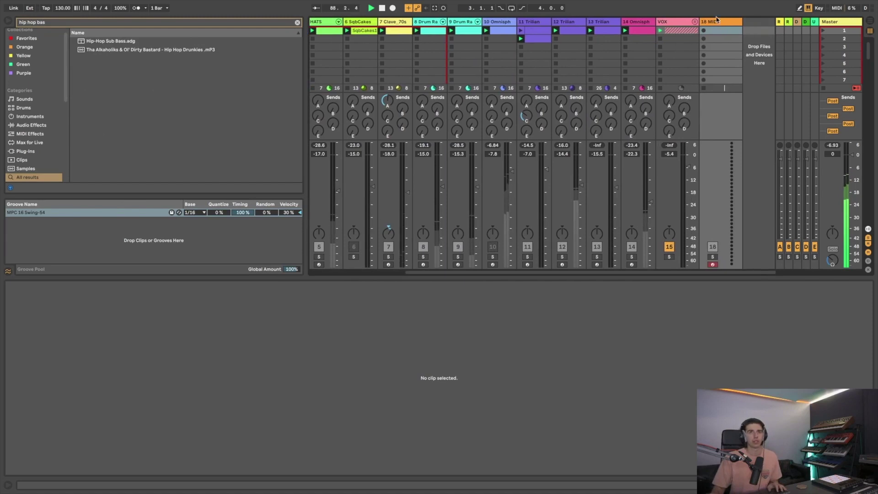
{"action": "key", "text": "ctrl+alt+i"}
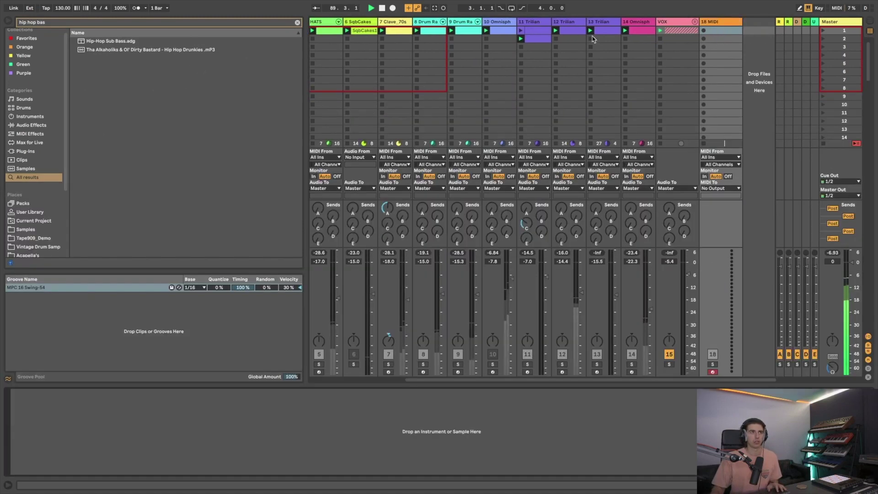
{"action": "left_click", "coordinate": [128, 41]}
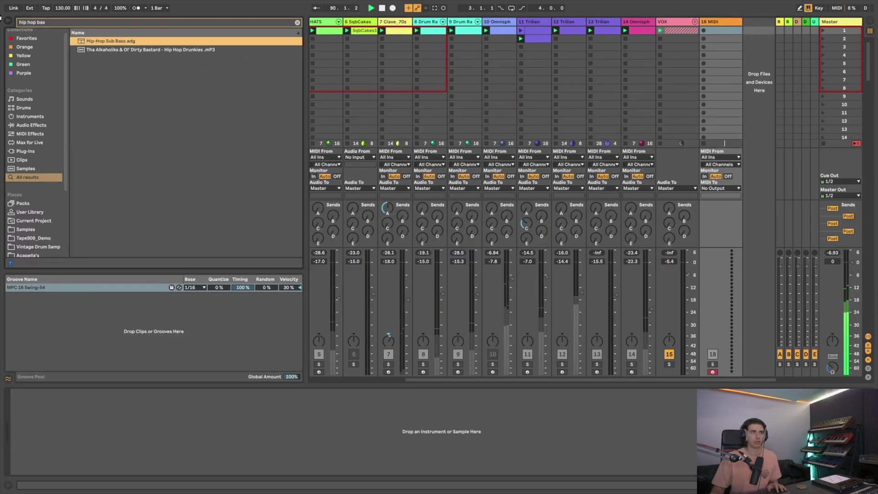
{"action": "double_click", "coordinate": [127, 41]}
{"action": "key", "text": "ctrl+alt+b"}
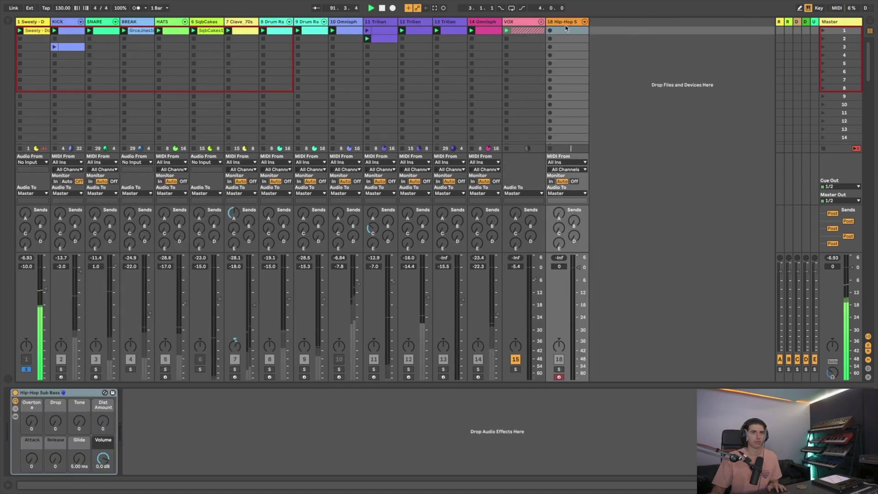
- Create a 2-bar MIDI clip on the bass track holding a single A#3 note
{"action": "key", "text": "ctrl+shift+m"}
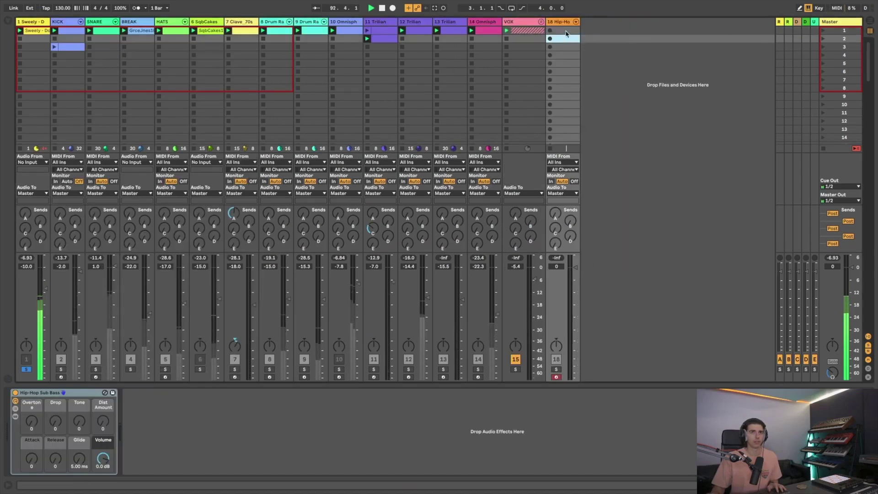
{"action": "double_click", "coordinate": [152, 346]}
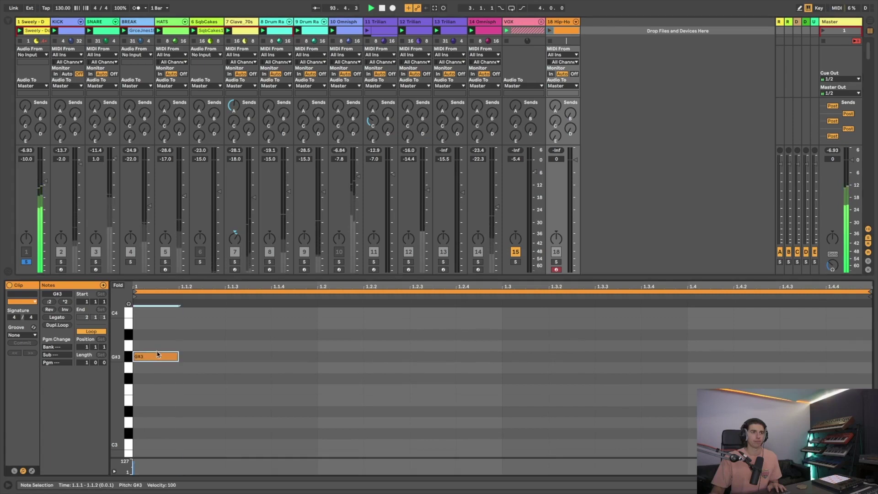
{"action": "left_click_drag", "start_coordinate": [153, 346], "coordinate": [152, 335]}
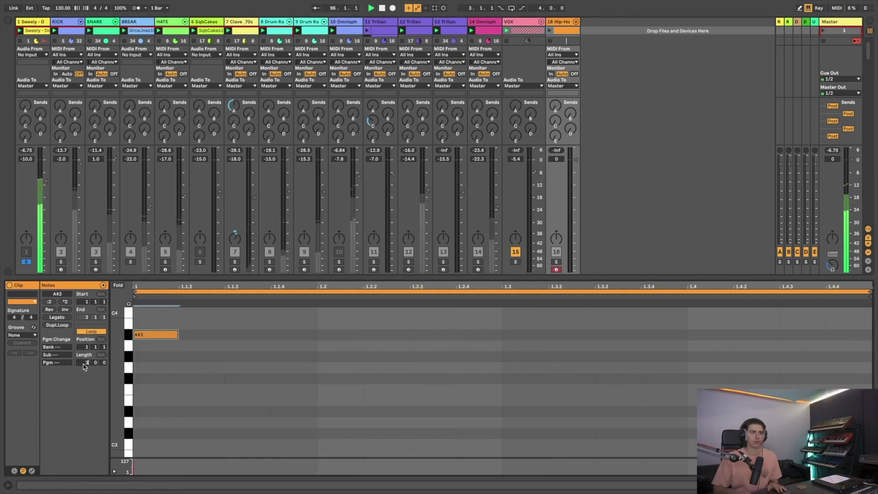
{"action": "left_click_drag", "start_coordinate": [83, 365], "coordinate": [84, 361]}
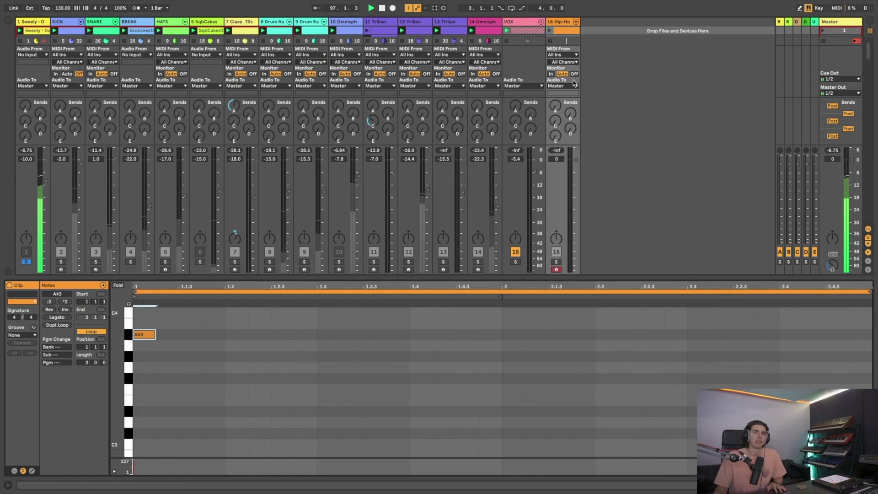
{"action": "key", "text": "shift+Tab"}
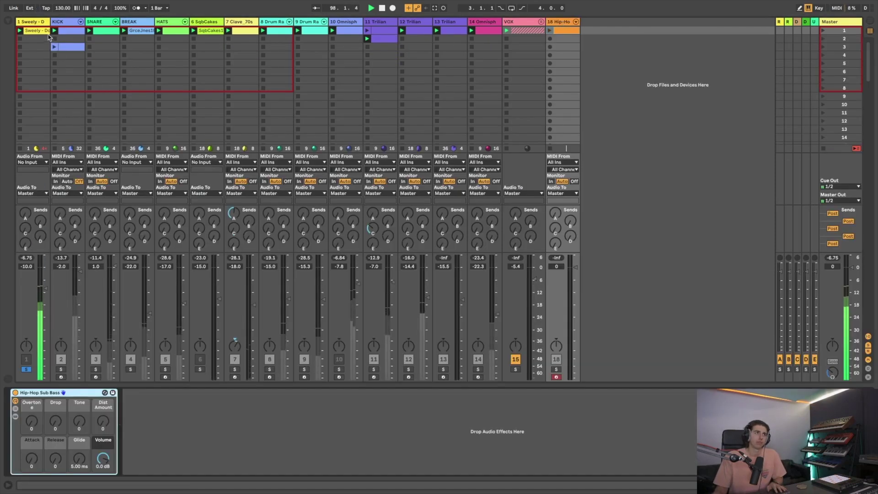
- Reopen the Sweely clip's waveform and shorten its loop from 96 to 87 bars
{"action": "double_click", "coordinate": [44, 32]}
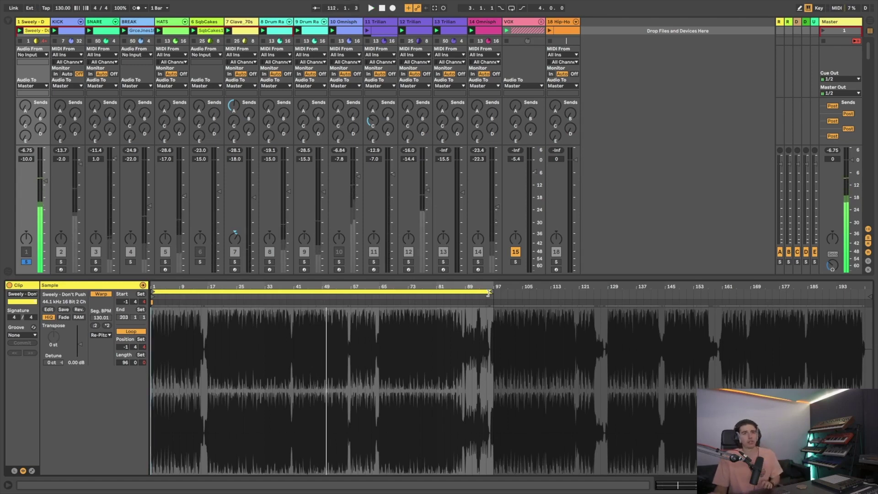
{"action": "left_click_drag", "start_coordinate": [488, 293], "coordinate": [460, 293]}
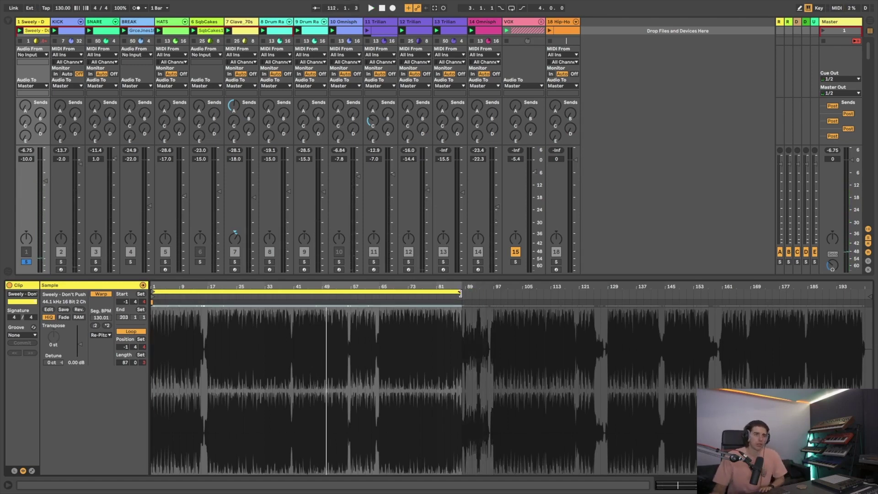
- Shorten the Sweely - Don't Push loop to 4 bars and reset its start to 1 1 1
{"action": "mouse_move", "coordinate": [460, 293]}
{"action": "left_mouse_down"}
{"action": "mouse_move", "coordinate": [320, 329]}
{"action": "mouse_move", "coordinate": [248, 316]}
{"action": "mouse_move", "coordinate": [205, 320]}
{"action": "left_mouse_up"}
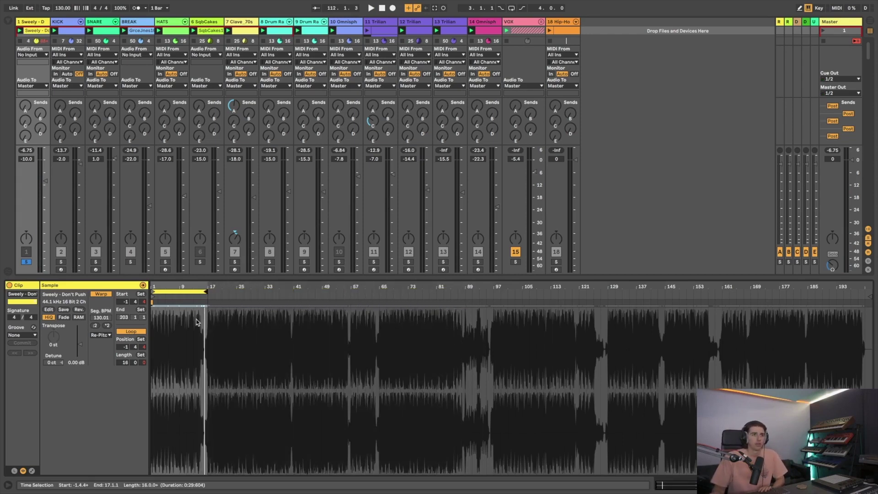
{"action": "left_click_drag", "start_coordinate": [153, 286], "coordinate": [153, 286]}
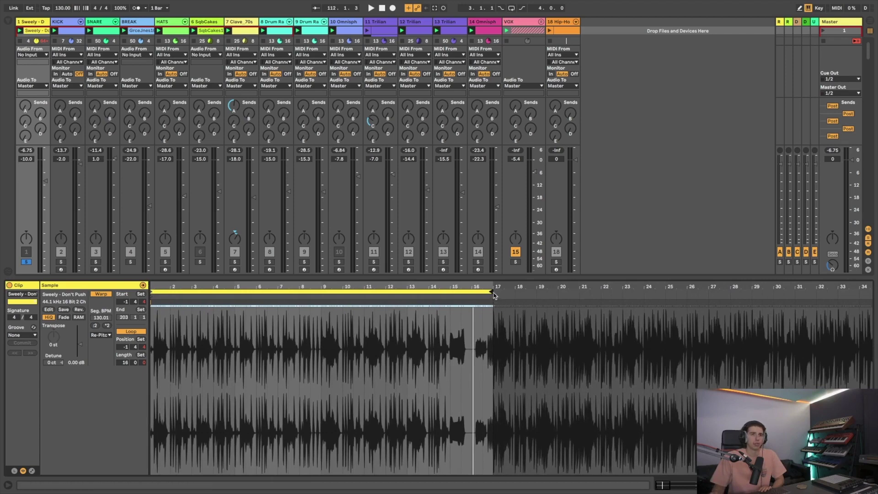
{"action": "left_click_drag", "start_coordinate": [486, 293], "coordinate": [233, 317]}
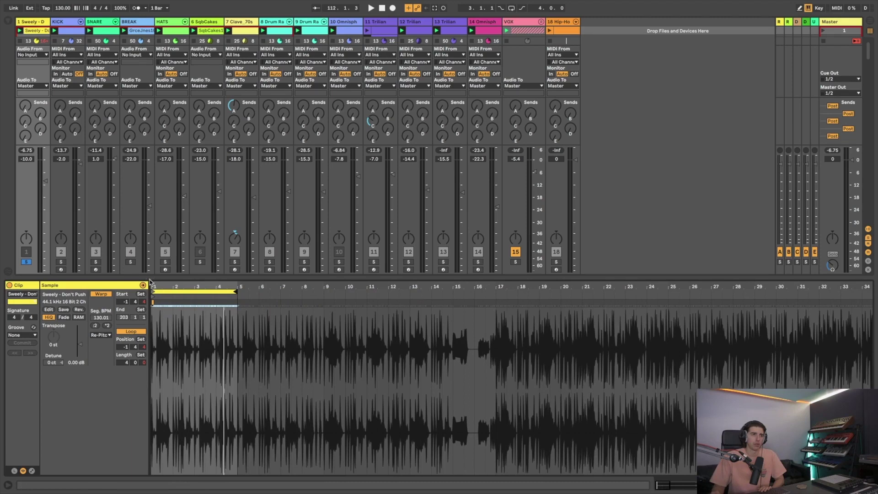
{"action": "key", "text": "z"}
{"action": "scroll", "coordinate": [164, 292], "scroll_direction": "up", "scroll_amount": 3}
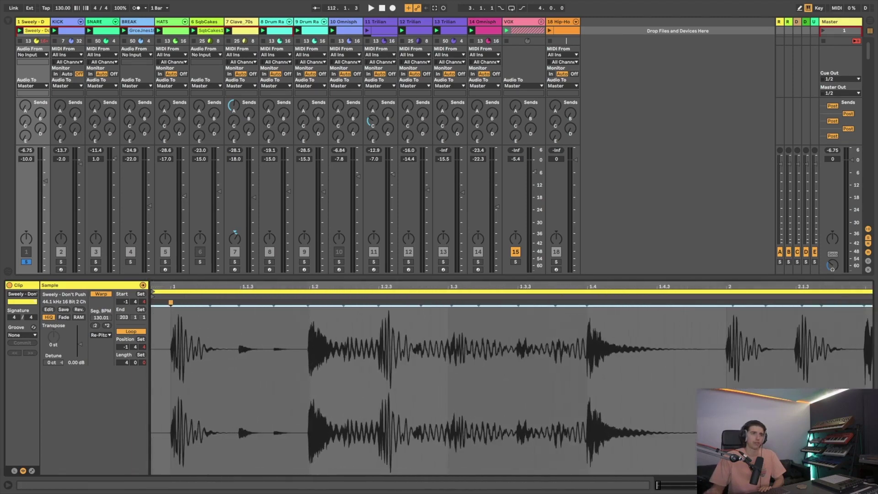
{"action": "left_click_drag", "start_coordinate": [165, 292], "coordinate": [183, 292]}
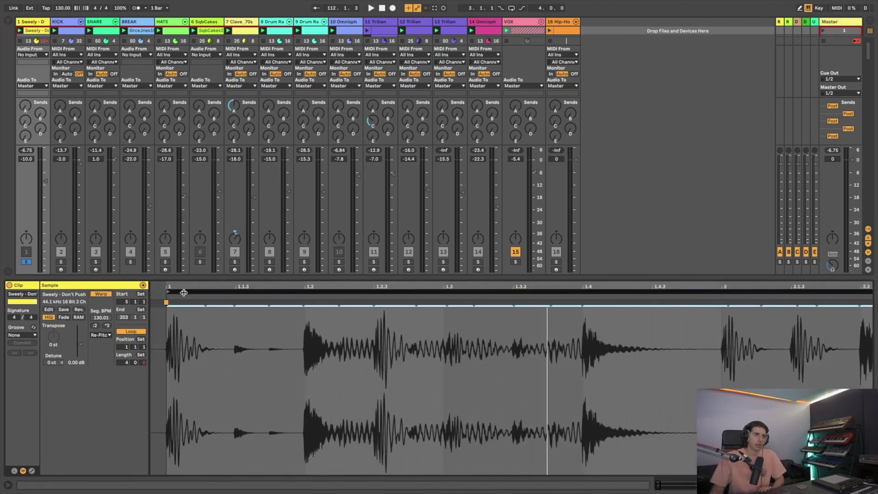
{"action": "scroll", "coordinate": [184, 293], "scroll_direction": "down", "scroll_amount": 5}
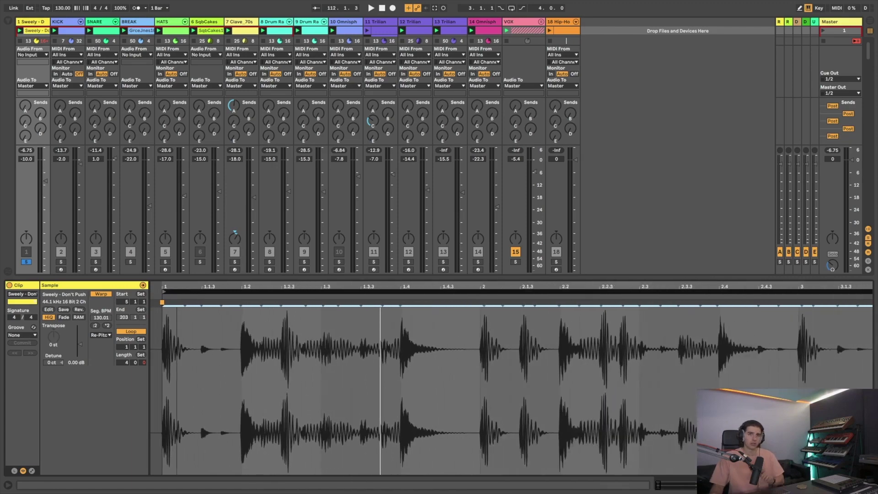
{"action": "scroll", "coordinate": [184, 293], "scroll_direction": "down", "scroll_amount": 3}
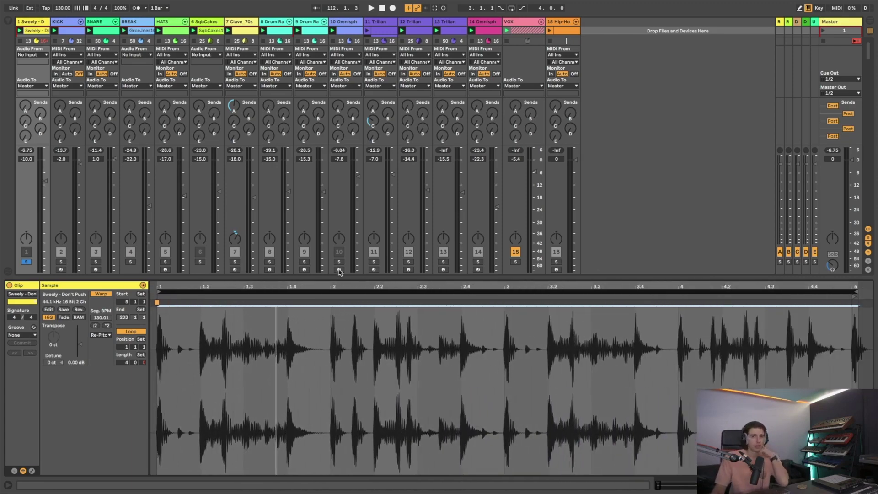
{"action": "left_click", "coordinate": [855, 292]}
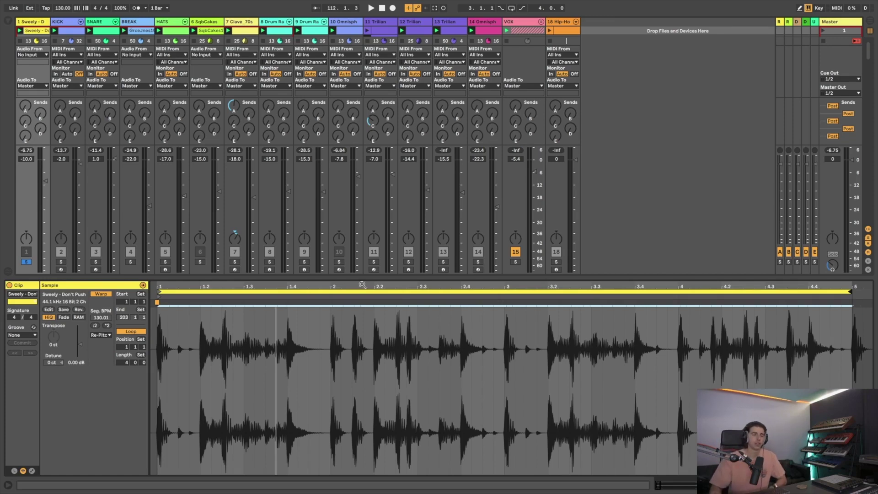
- Play the set to audition the Sweely clip's 4-bar loop from 1.1.1 to 5.1.1
{"action": "key", "text": "space"}
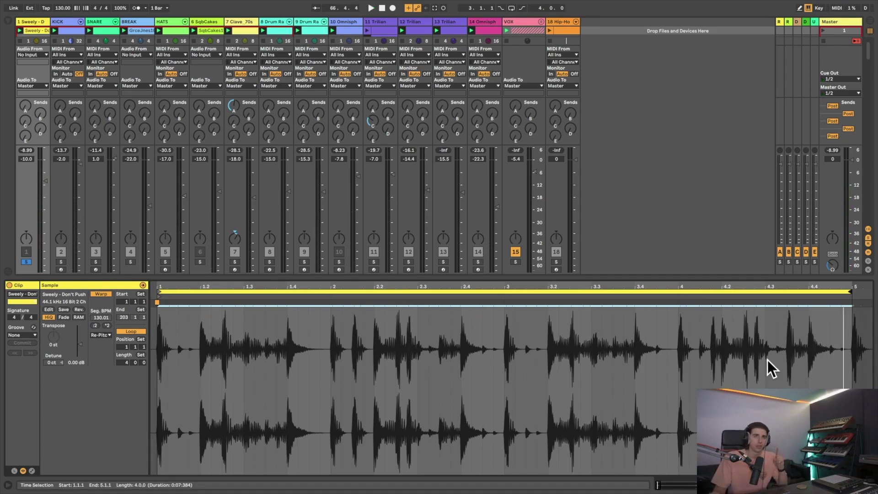
- Delete the KICK clip and create a new empty 4-bar MIDI clip in its slot
{"action": "left_click", "coordinate": [68, 25]}
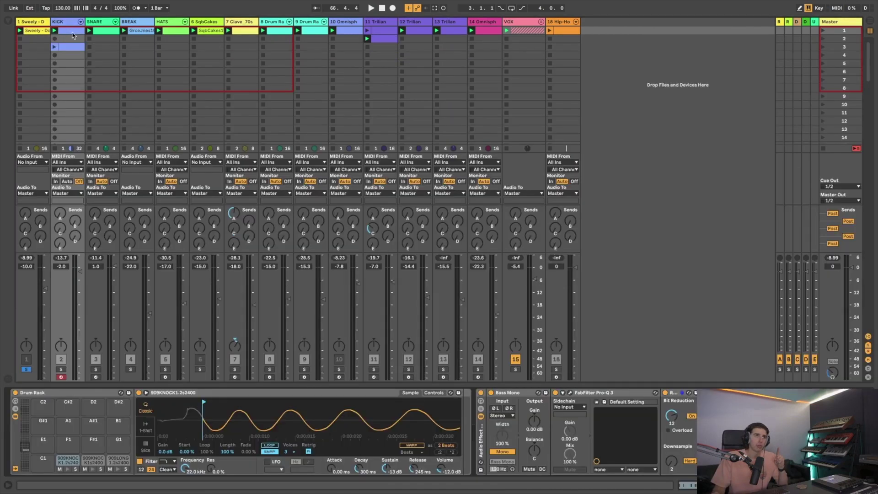
{"action": "key", "text": "Delete"}
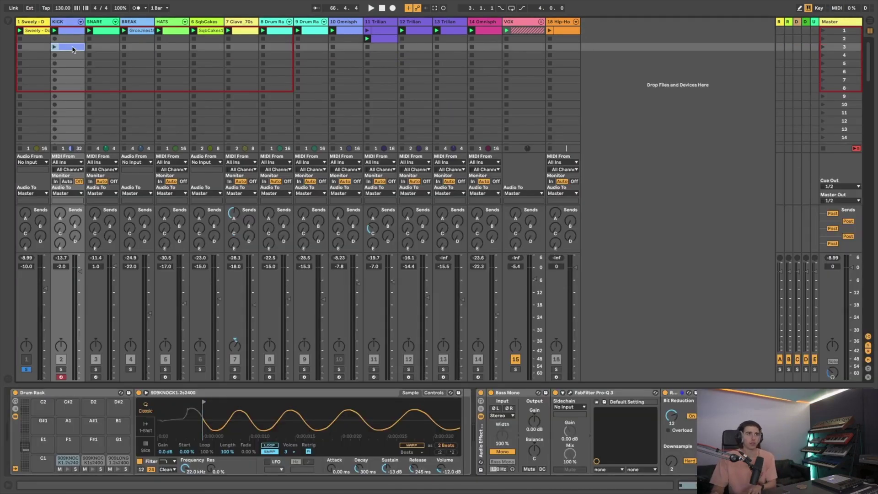
{"action": "double_click", "coordinate": [71, 43]}
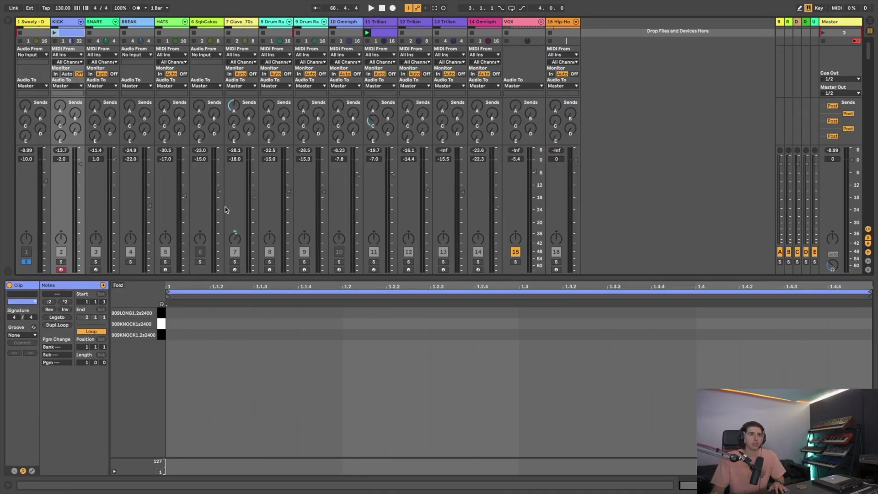
{"action": "left_click", "coordinate": [387, 325]}
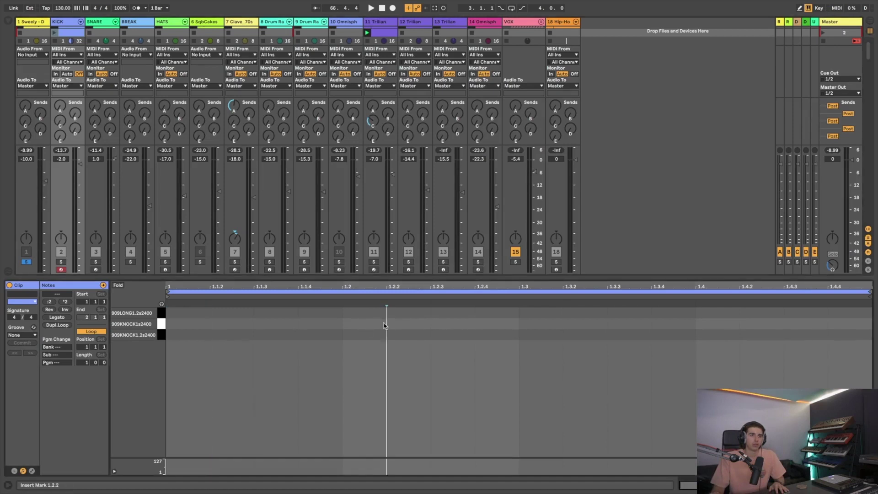
{"action": "left_click", "coordinate": [603, 330]}
{"action": "left_click", "coordinate": [828, 321]}
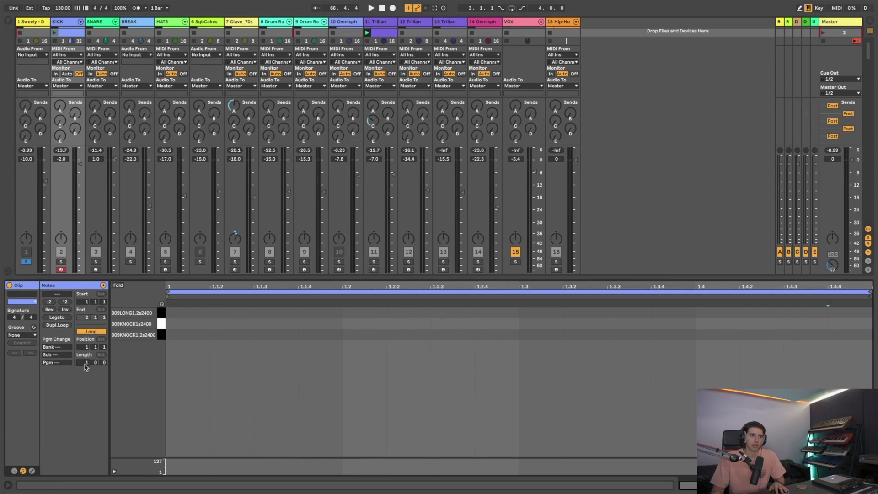
{"action": "key", "text": "Return"}
- Launch the new empty KICK clip, then stop playback
{"action": "scroll", "coordinate": [62, 32], "scroll_direction": "up", "scroll_amount": 1}
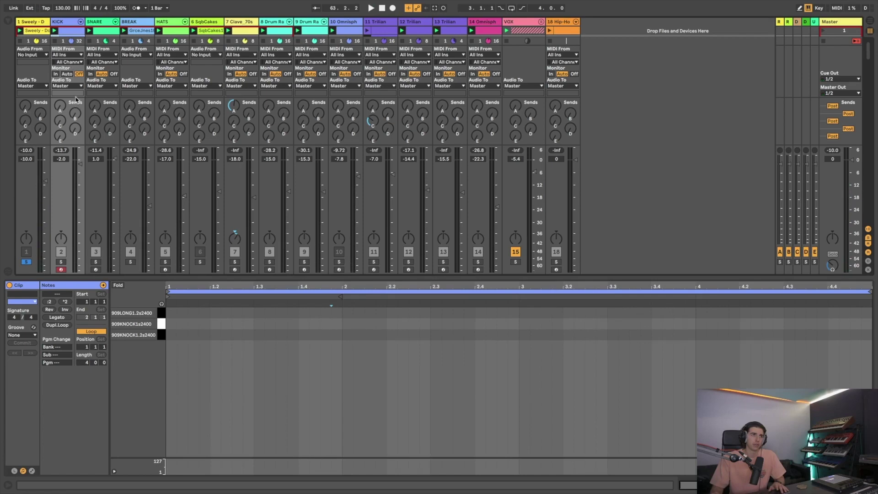
{"action": "scroll", "coordinate": [67, 39], "scroll_direction": "down", "scroll_amount": 2}
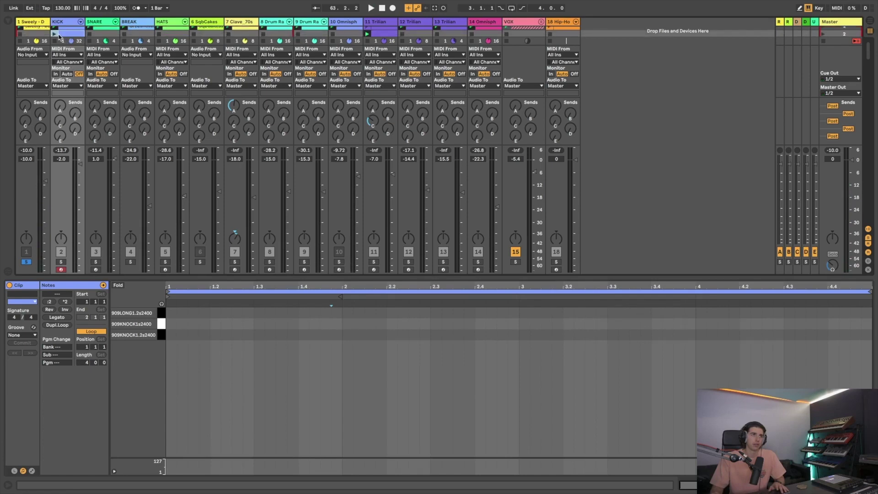
{"action": "left_click", "coordinate": [56, 33]}
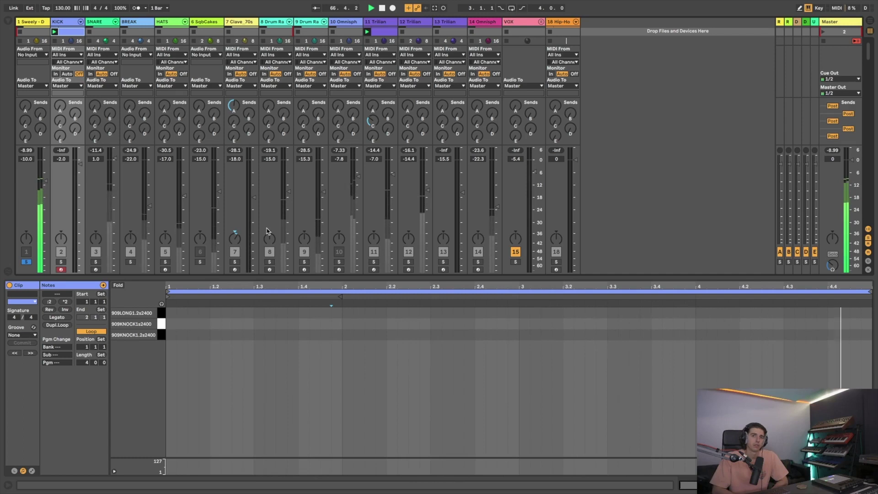
{"action": "key", "text": "space"}
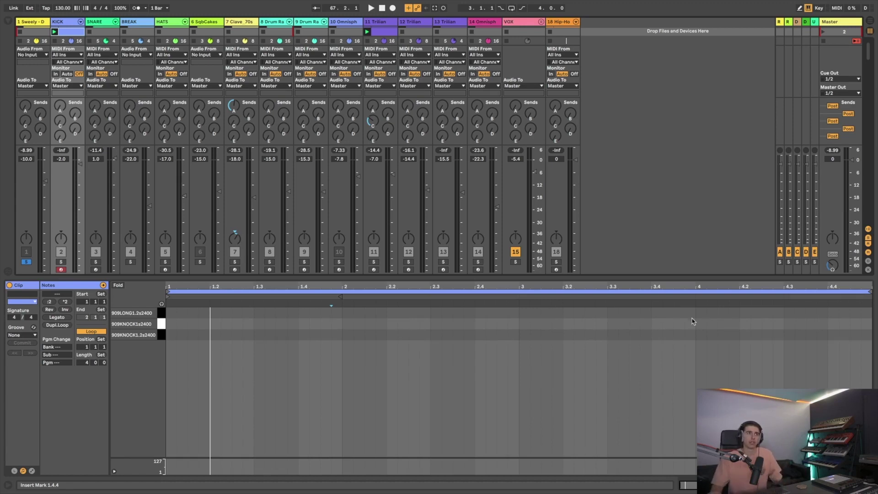
- Undo to restore the original KICK clip, play it soloed, and show its Drum Rack
{"action": "key", "text": "super+z"}
{"action": "key", "text": "super+z"}
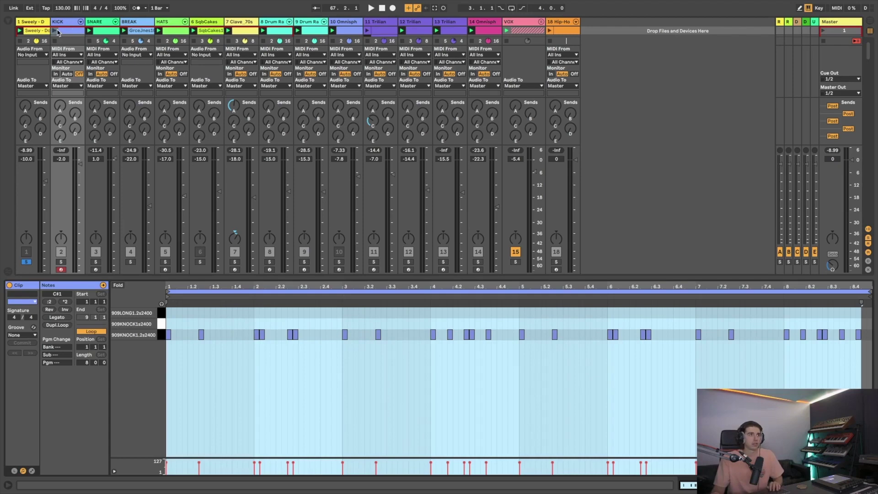
{"action": "left_click", "coordinate": [54, 31]}
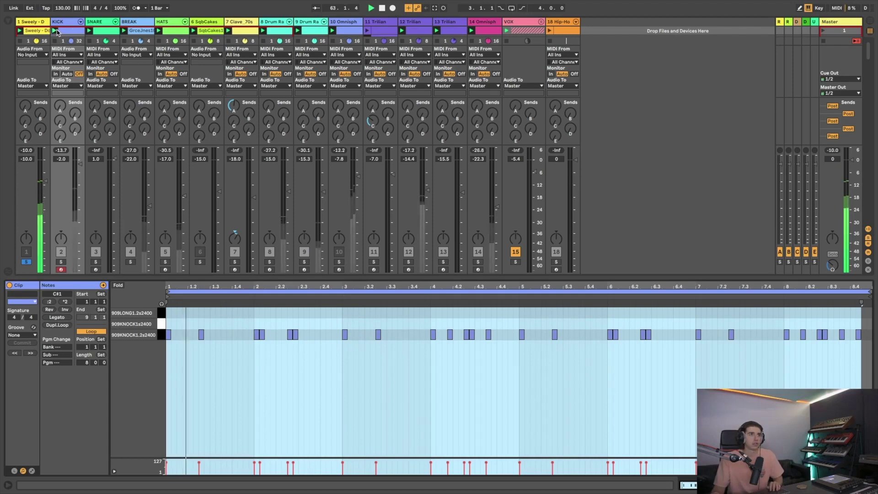
{"action": "left_click", "coordinate": [62, 263]}
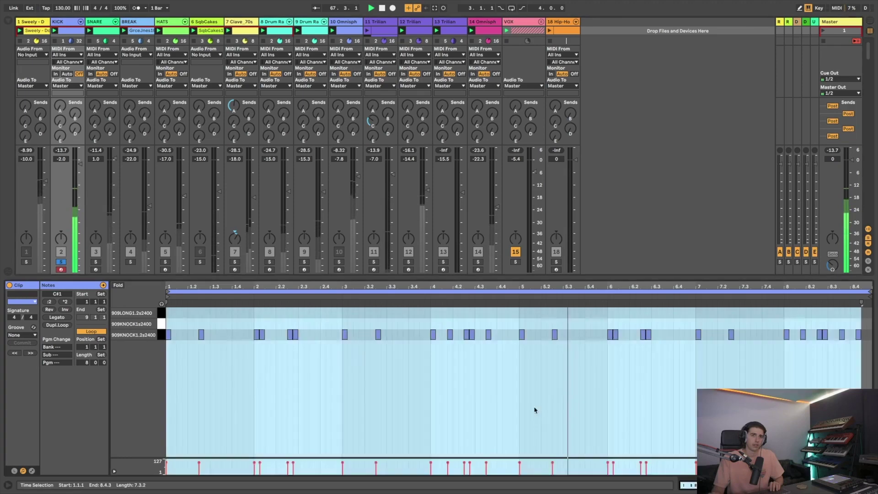
{"action": "left_click", "coordinate": [535, 410]}
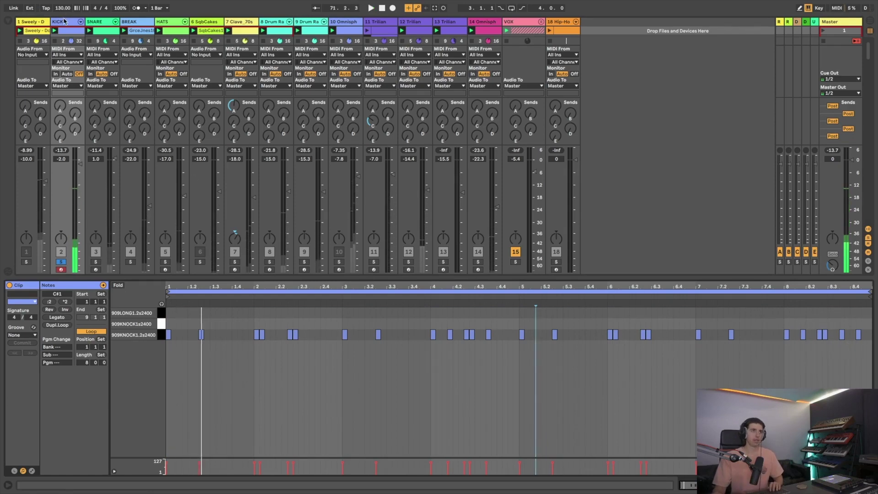
{"action": "left_click", "coordinate": [64, 21]}
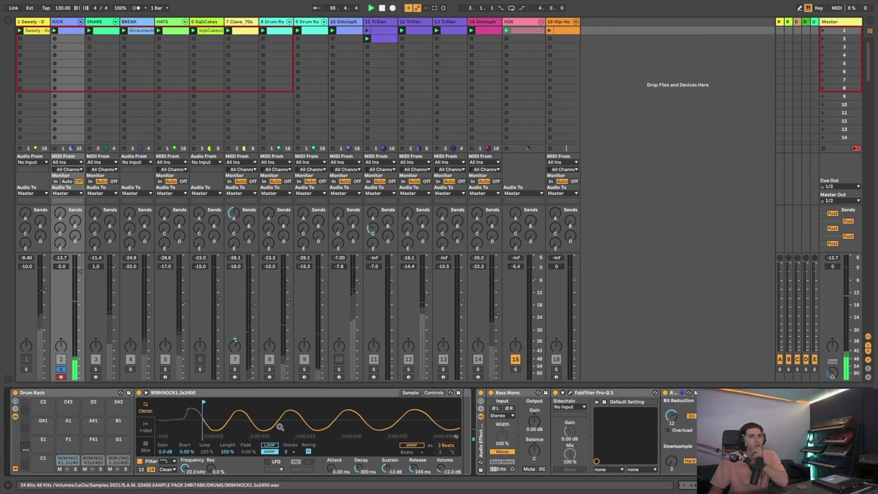
- A/B the kick's Bass Mono, bypass its Bit Reduction, and solo track 1 instead
{"action": "left_click", "coordinate": [492, 392]}
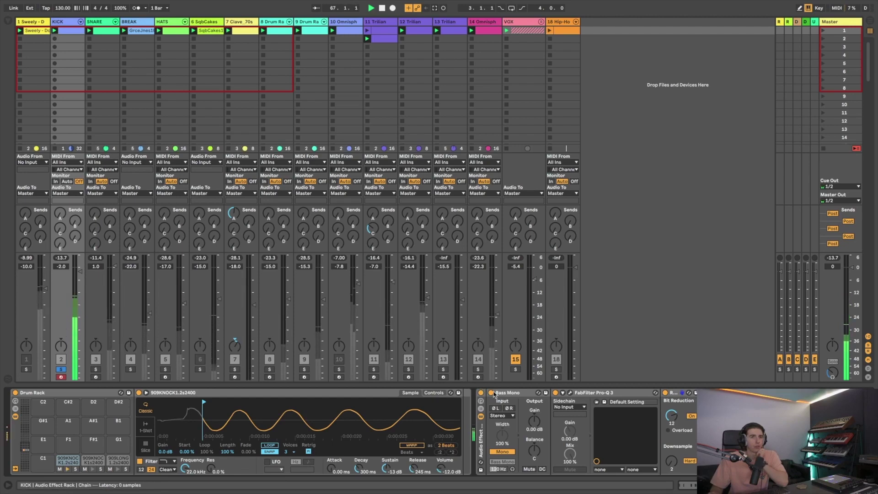
{"action": "left_click", "coordinate": [492, 393]}
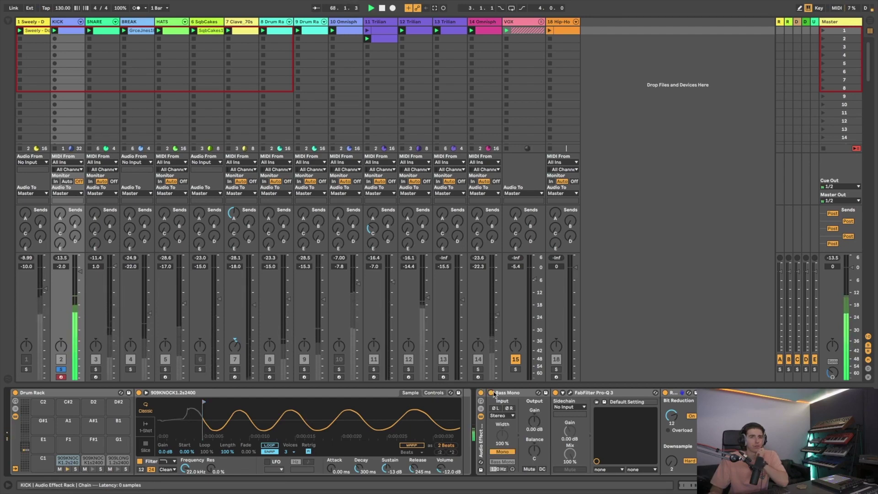
{"action": "left_click", "coordinate": [665, 393]}
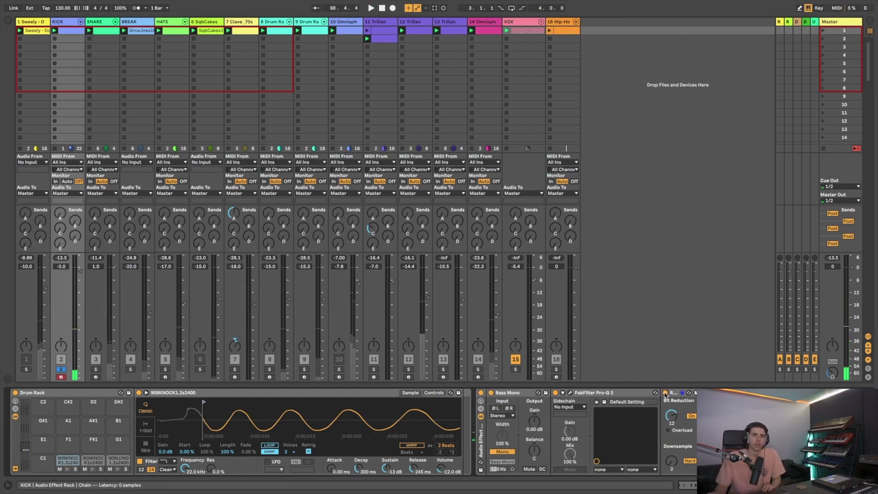
{"action": "left_click", "coordinate": [26, 369]}
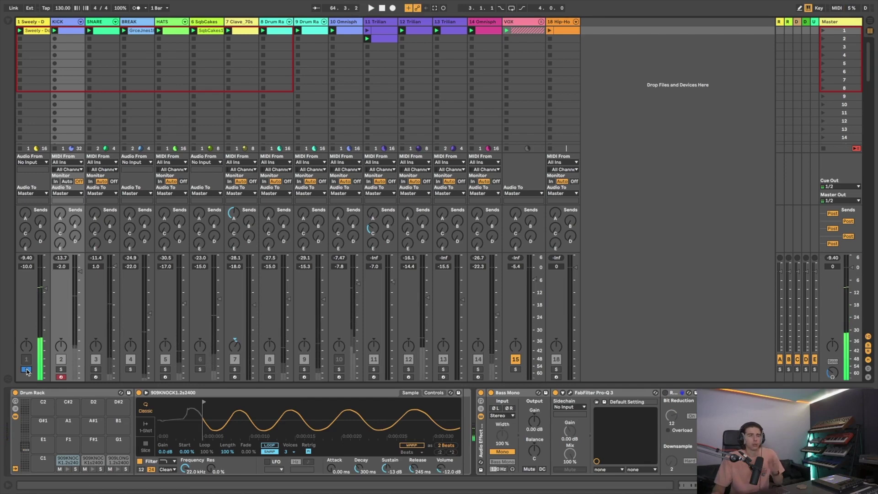
{"action": "key", "text": "space"}
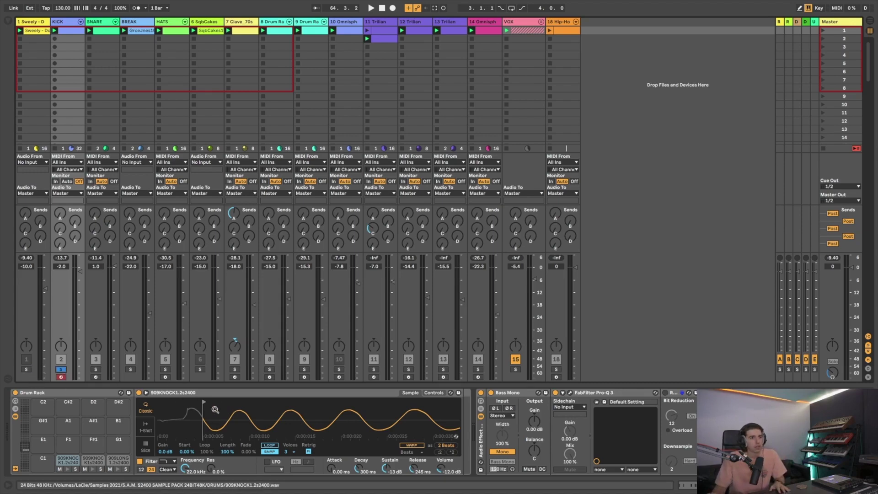
{"action": "key", "text": "space"}
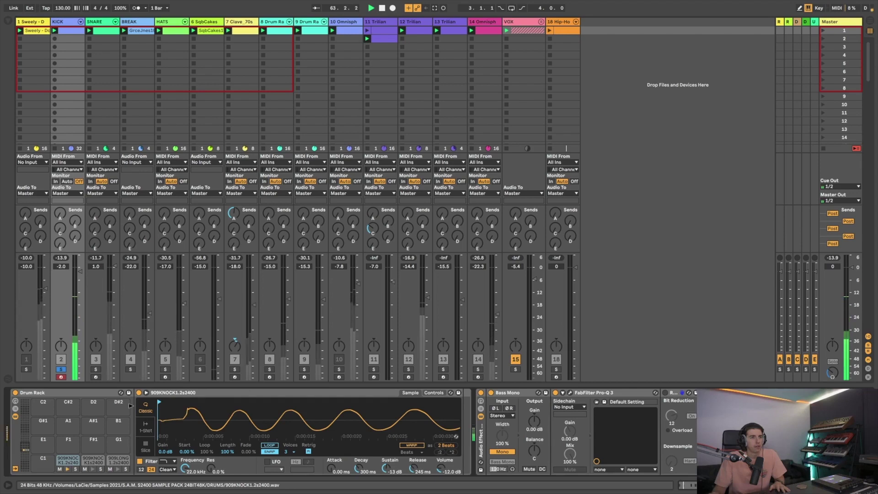
- Trim the start of the 909KNOCK1 kick sample and open the kick's Pro-Q 3 EQ
{"action": "left_click_drag", "start_coordinate": [159, 402], "coordinate": [206, 406]}
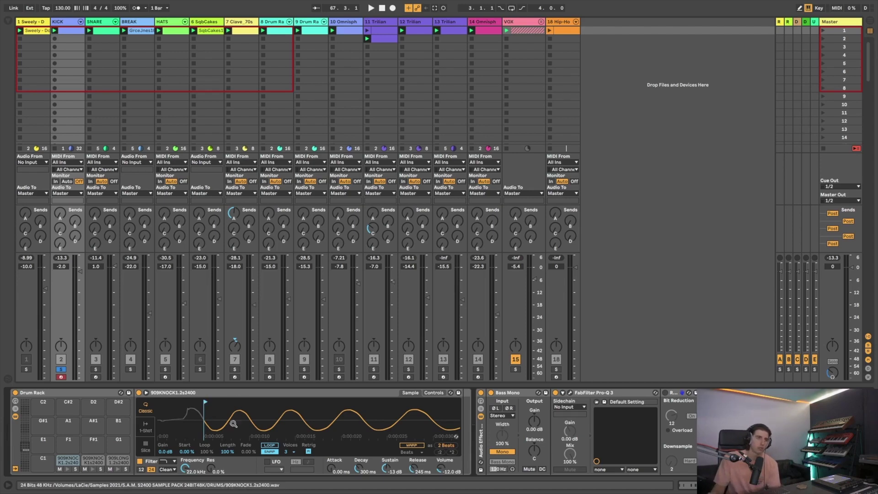
{"action": "left_click_drag", "start_coordinate": [209, 420], "coordinate": [209, 414]}
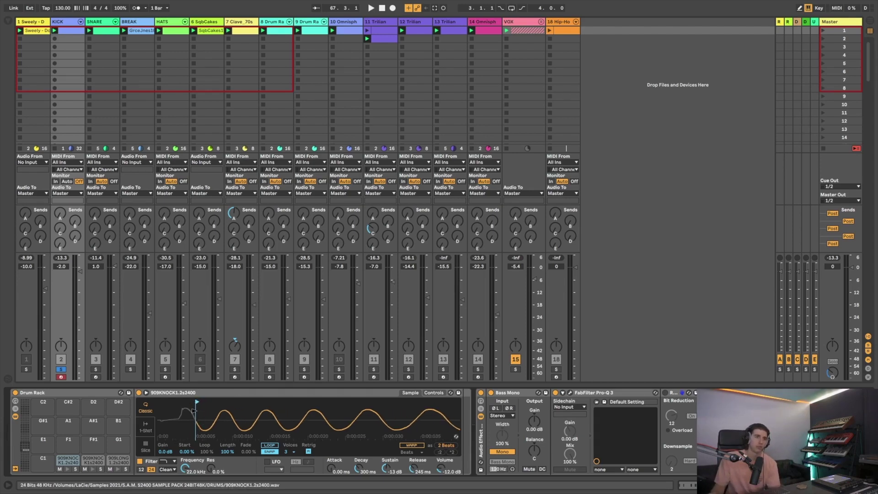
{"action": "key", "text": "space"}
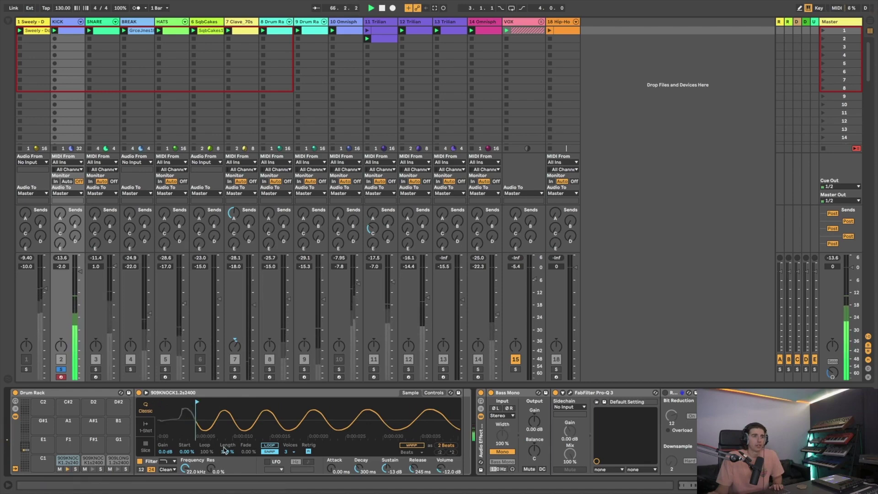
{"action": "left_click_drag", "start_coordinate": [159, 402], "coordinate": [197, 402]}
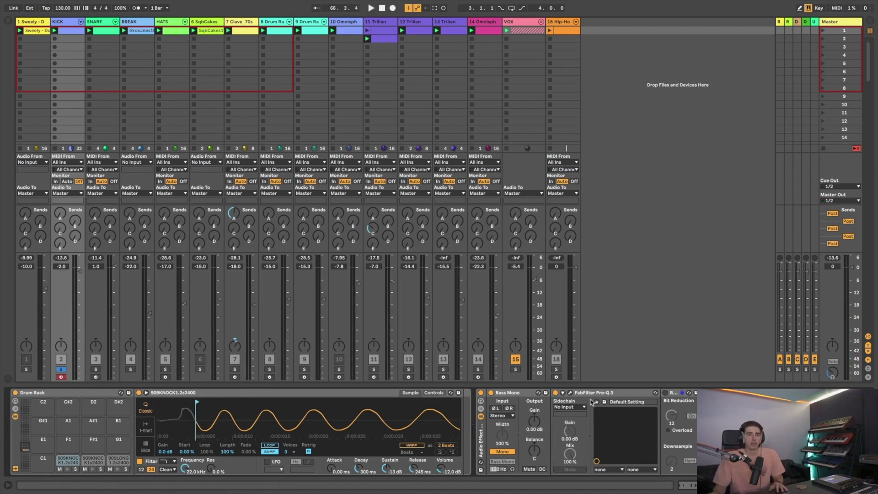
{"action": "left_click", "coordinate": [570, 393]}
{"action": "key", "text": "space"}
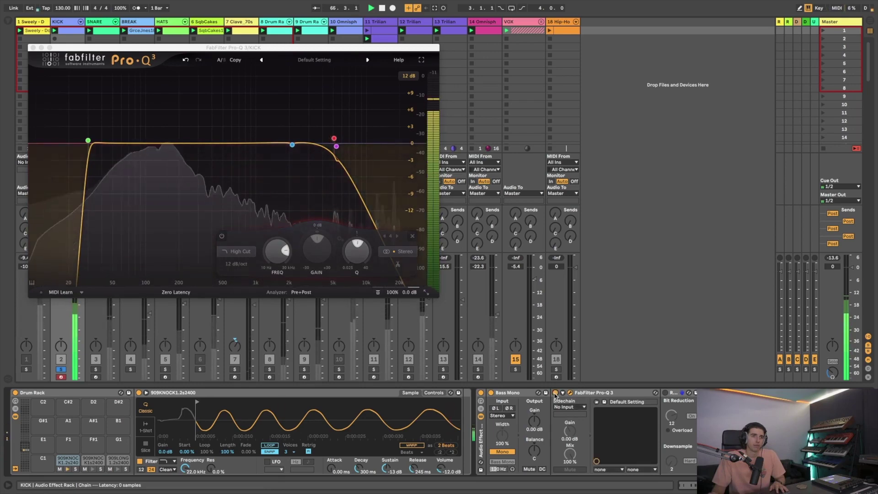
- Raise the kick's Pro-Q 3 high cut to about 9 kHz and A/B the EQ, leaving it on
{"action": "mouse_move", "coordinate": [347, 143]}
{"action": "left_click_drag", "start_coordinate": [334, 138], "coordinate": [364, 137]}
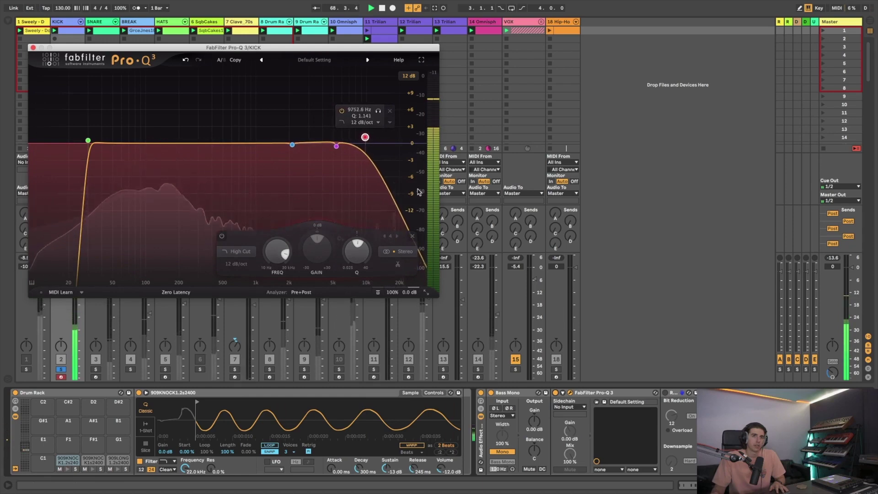
{"action": "left_click", "coordinate": [556, 393]}
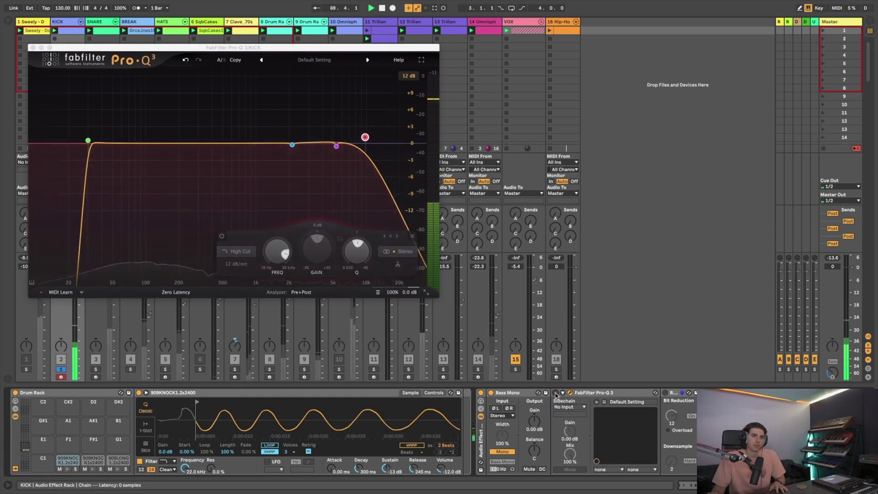
{"action": "left_click", "coordinate": [556, 393]}
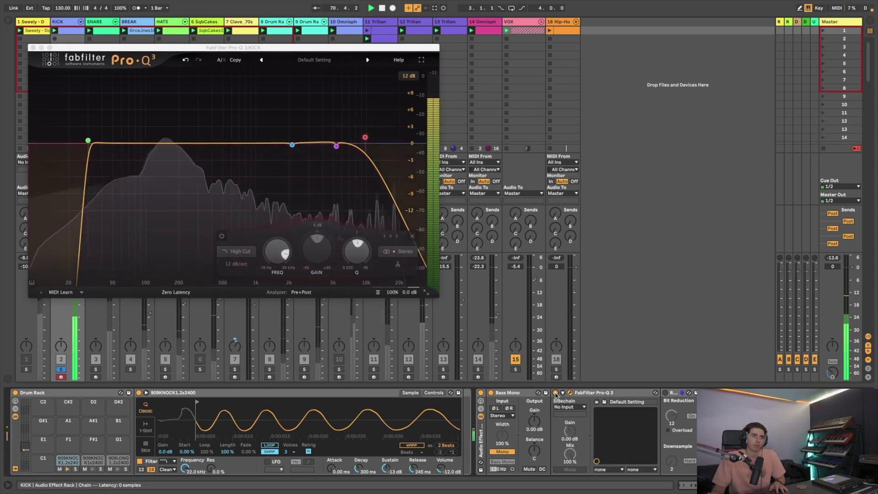
- Close the EQ, enable Bit Reduction with Downsample 3, and open the Neutron Transient Shaper
{"action": "left_click", "coordinate": [32, 47]}
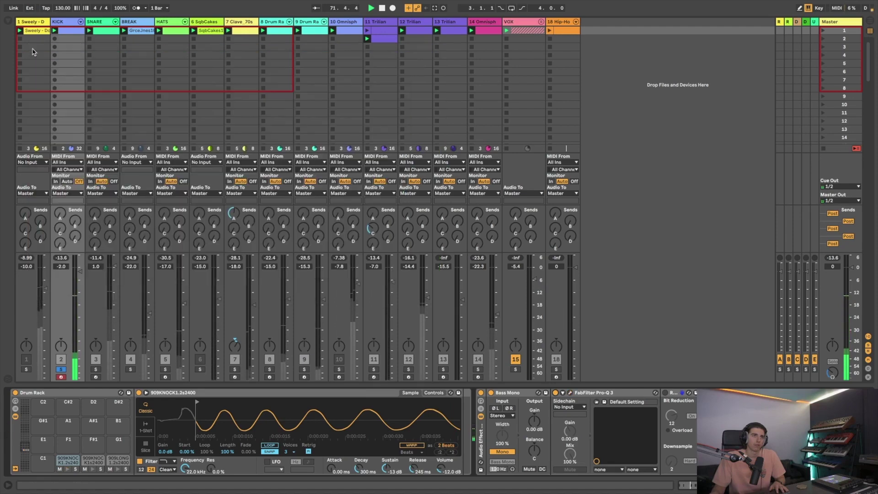
{"action": "left_click", "coordinate": [665, 393]}
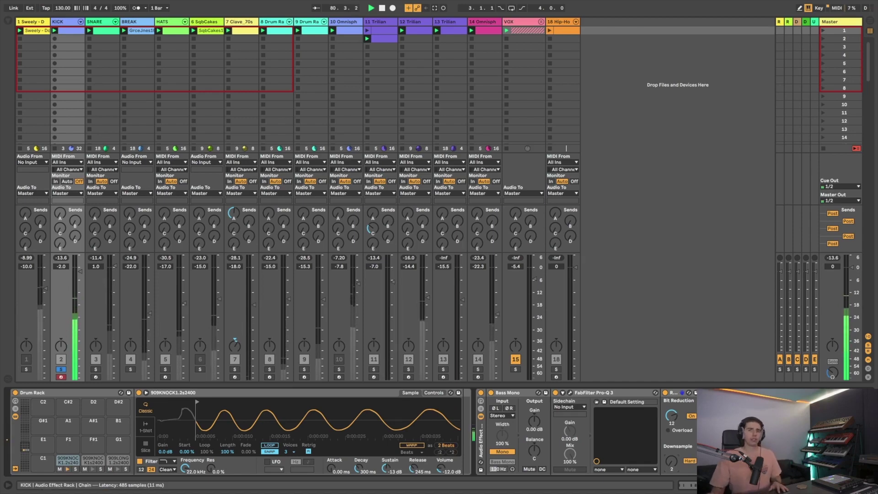
{"action": "key", "text": "super+alt+p"}
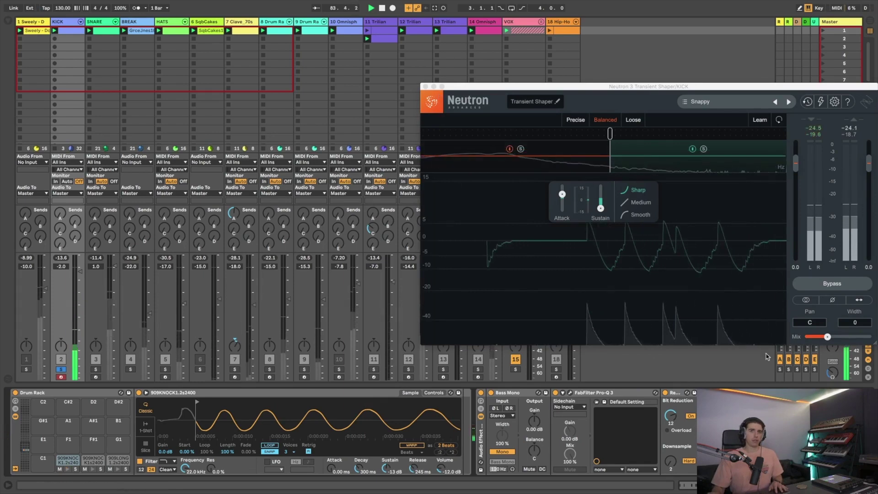
- Close the kick's Neutron 3 Transient Shaper, replay the groove from bar 63, and open the KICK clip's notes
{"action": "key", "text": "super+alt+p"}
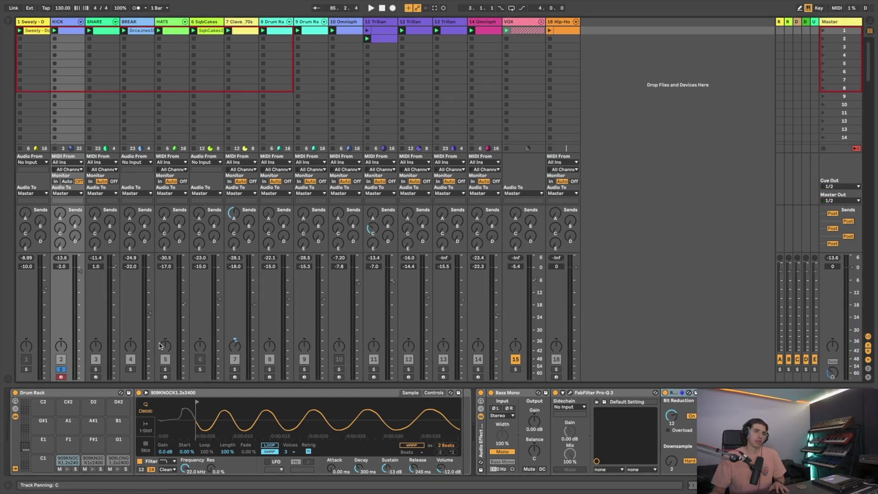
{"action": "key", "text": "space"}
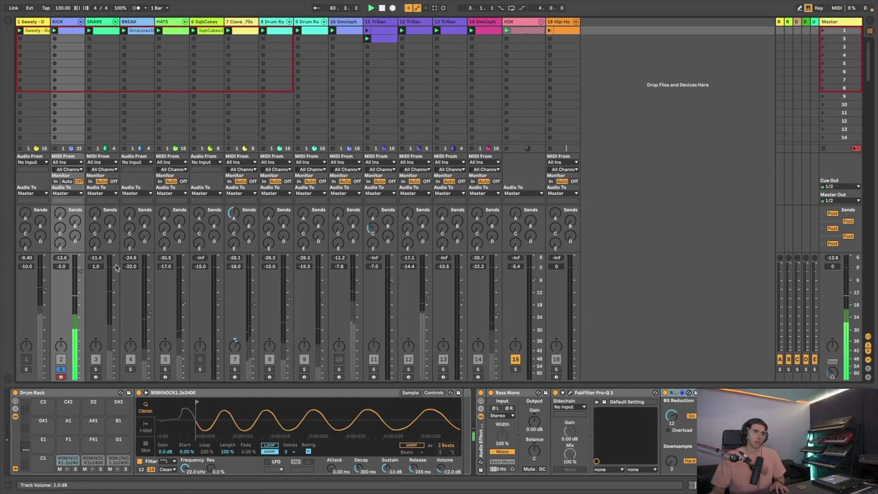
{"action": "double_click", "coordinate": [75, 31]}
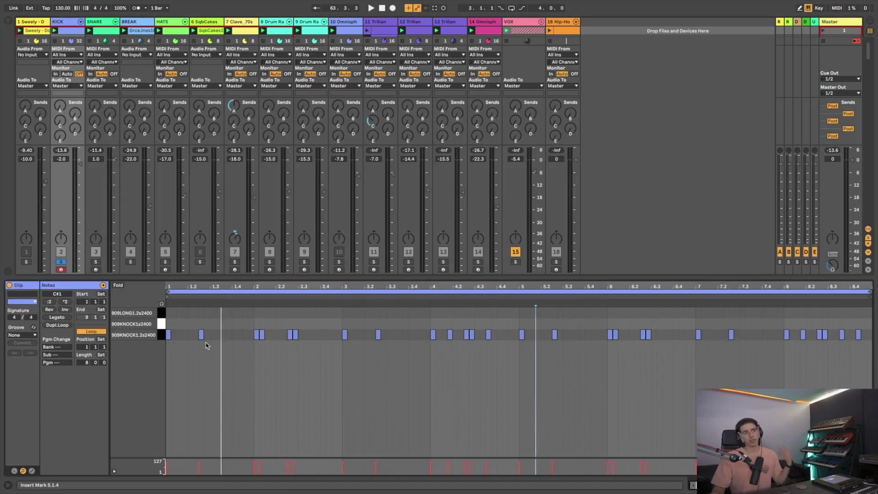
- Select then deselect the KICK notes, play track 1 soloed, unsolo it and show the browser
{"action": "left_click_drag", "start_coordinate": [168, 360], "coordinate": [874, 341]}
{"action": "left_click", "coordinate": [734, 347]}
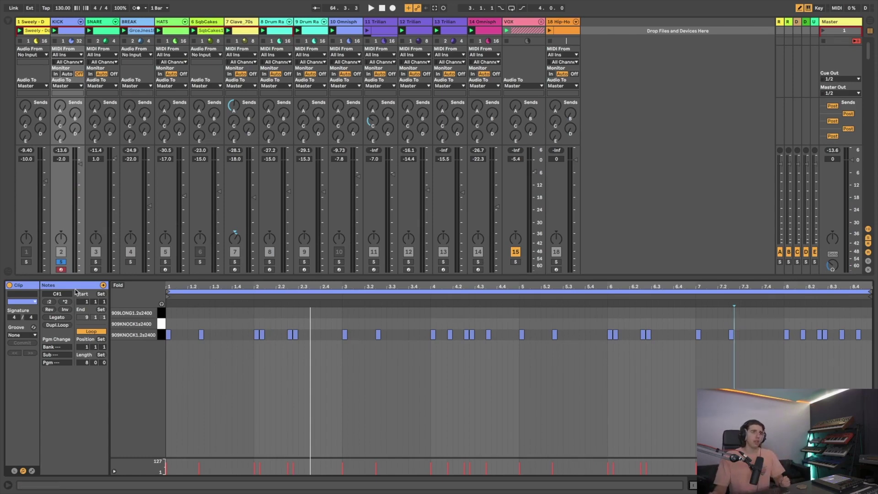
{"action": "left_click", "coordinate": [26, 262]}
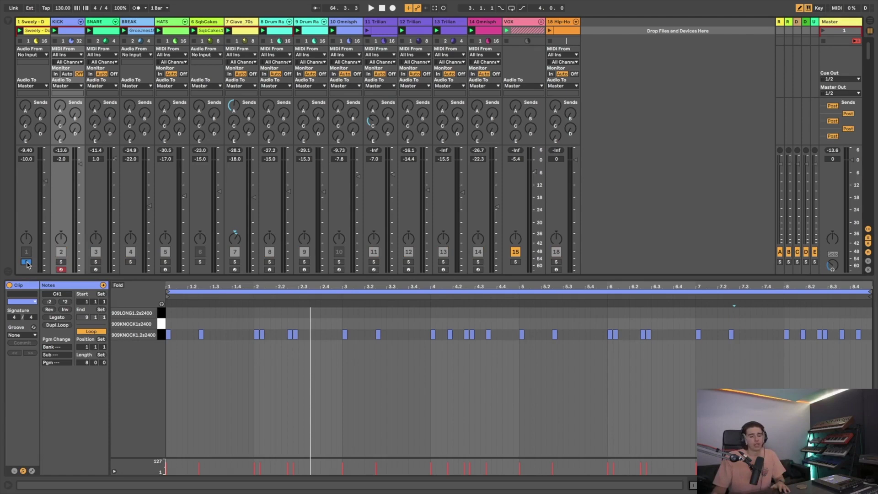
{"action": "key", "text": "space"}
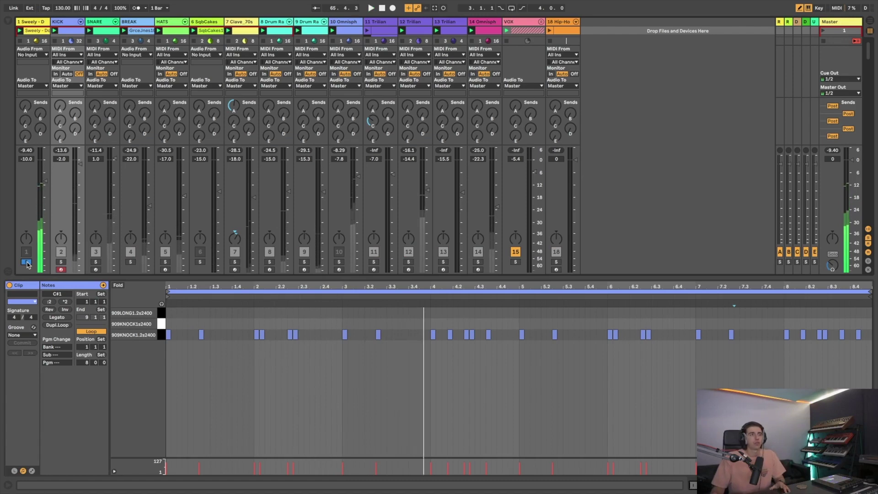
{"action": "left_click", "coordinate": [26, 262]}
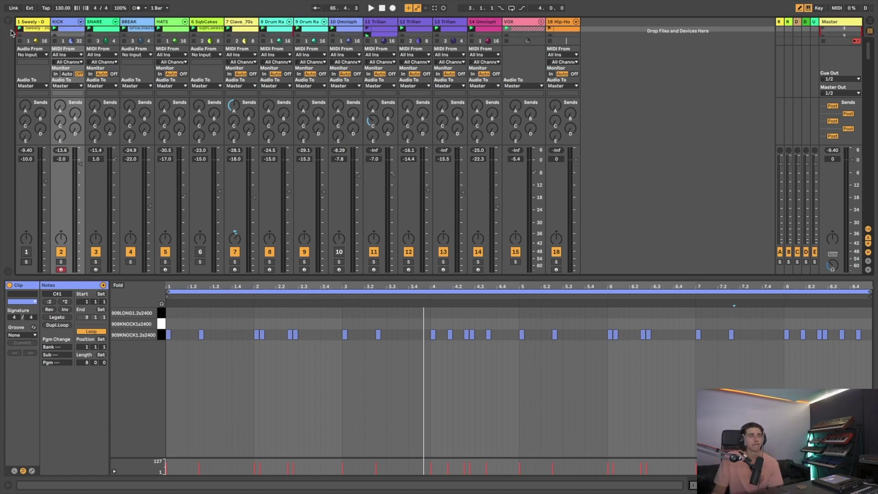
{"action": "left_click", "coordinate": [9, 21]}
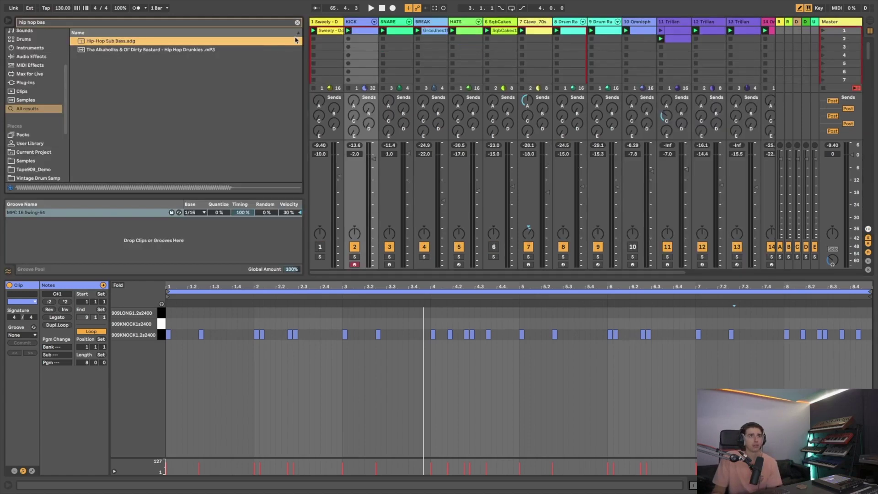
- Clear the 'hip hop bas' search and open the CrustyBreaks sample folder
{"action": "left_click", "coordinate": [297, 23]}
{"action": "scroll", "coordinate": [60, 146], "scroll_direction": "down", "scroll_amount": 8}
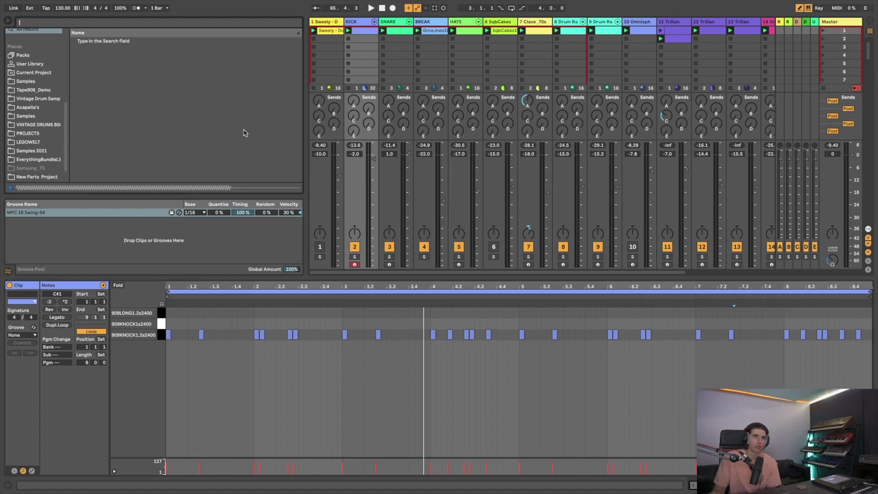
{"action": "scroll", "coordinate": [26, 170], "scroll_direction": "down", "scroll_amount": 1}
{"action": "left_click", "coordinate": [29, 176]}
- Preview the breaks in turn, from Apache and Apclypse087 through BillyJoe092 to Blkbyrds114
{"action": "left_click", "coordinate": [187, 77]}
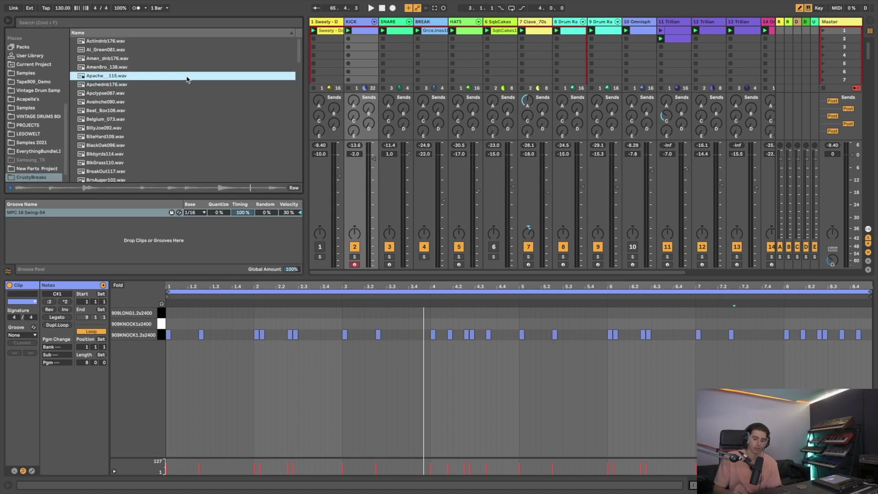
{"action": "key", "text": "Down"}
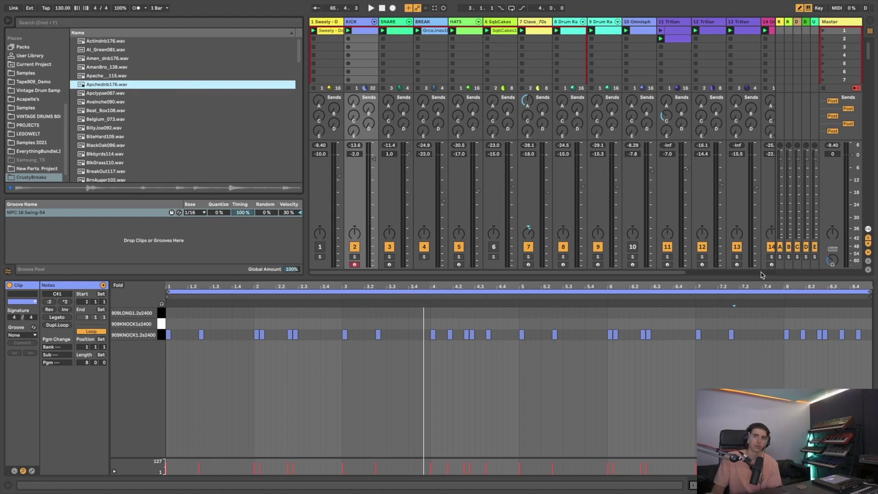
{"action": "left_click", "coordinate": [835, 263]}
{"action": "left_click", "coordinate": [180, 92]}
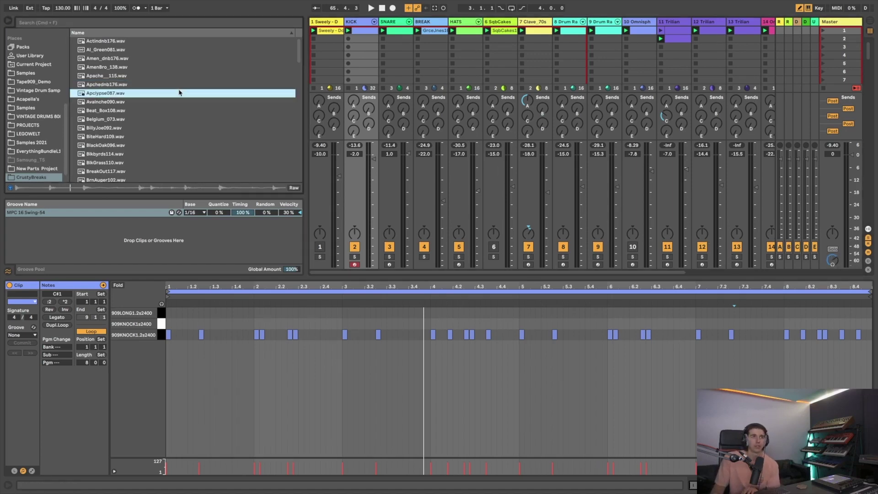
{"action": "key", "text": "Down"}
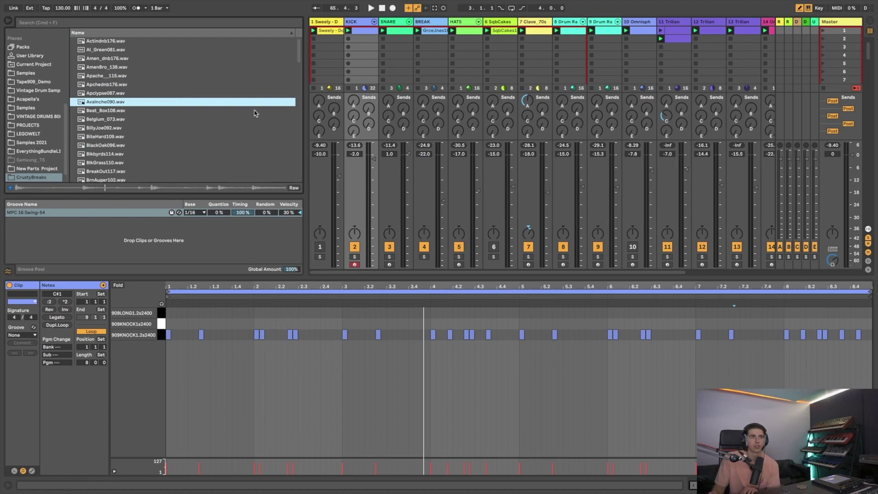
{"action": "key", "text": "Down"}
{"action": "key", "text": "Down"}
{"action": "key", "text": "Down"}
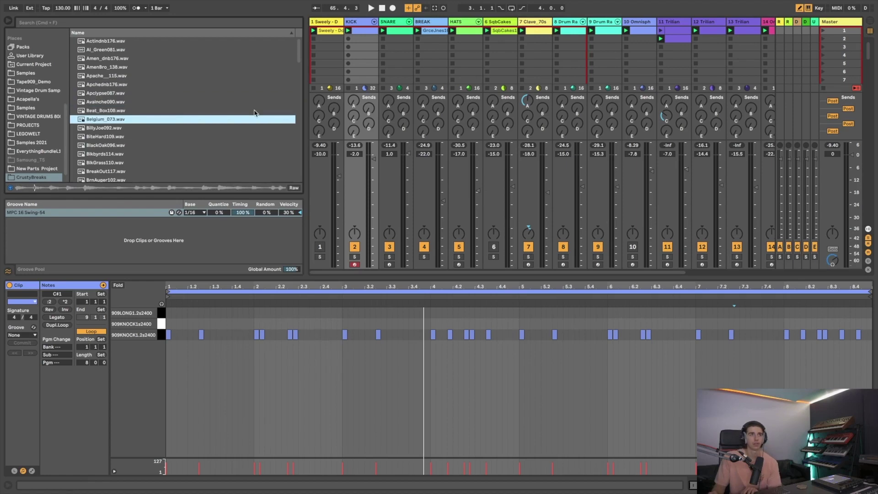
{"action": "key", "text": "Down"}
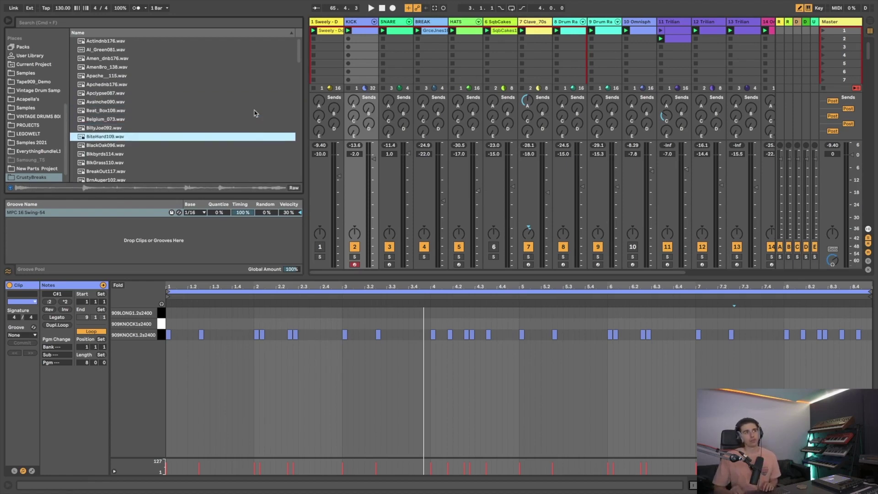
{"action": "key", "text": "Down"}
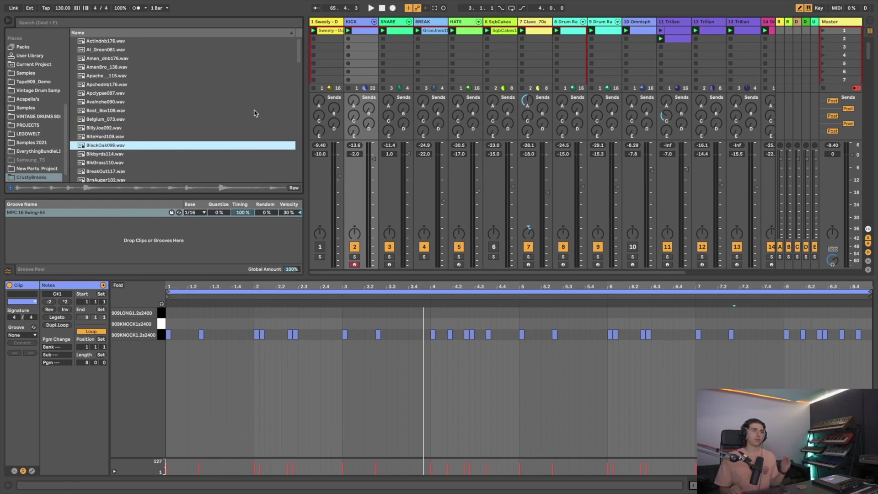
{"action": "key", "text": "Down"}
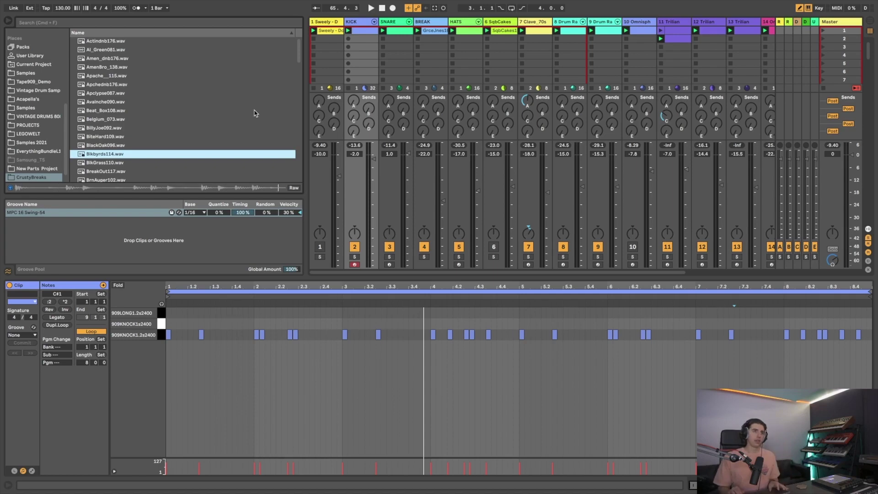
{"action": "right_click", "coordinate": [364, 25]}
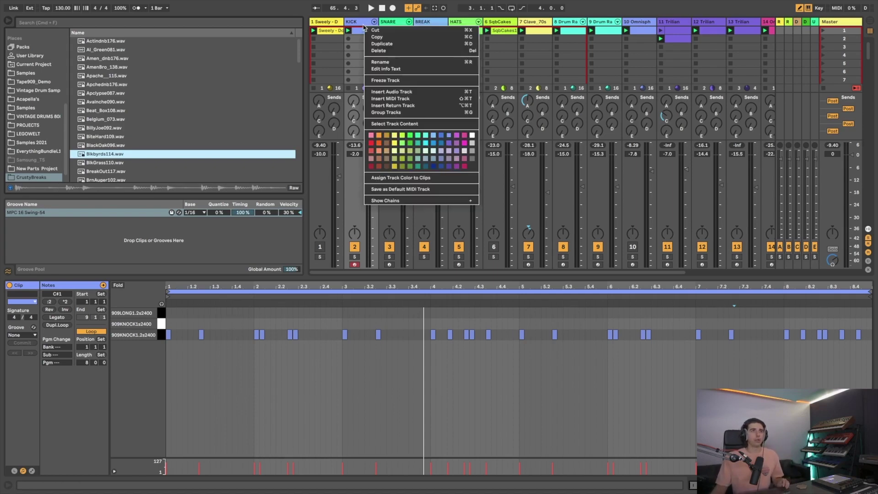
- Insert a MIDI track after KICK and load BlackOak096.wav into a Simpler on it
{"action": "left_click", "coordinate": [391, 98]}
{"action": "left_click", "coordinate": [398, 25]}
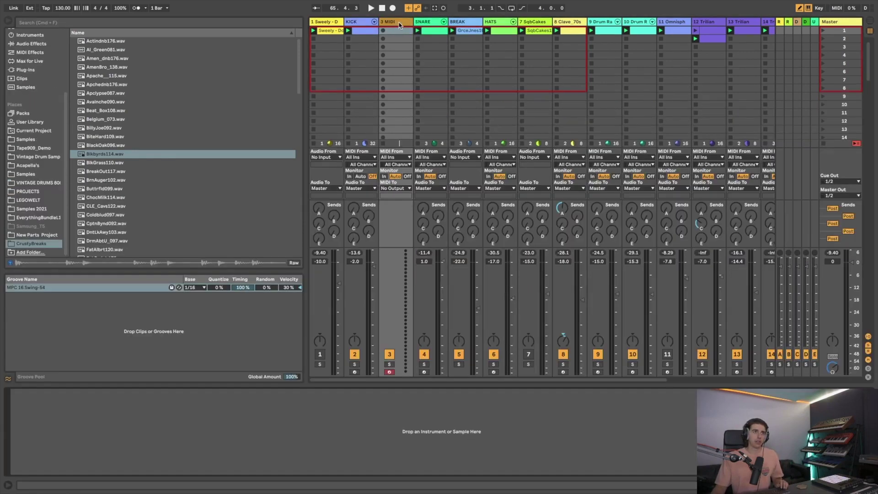
{"action": "left_click", "coordinate": [118, 145]}
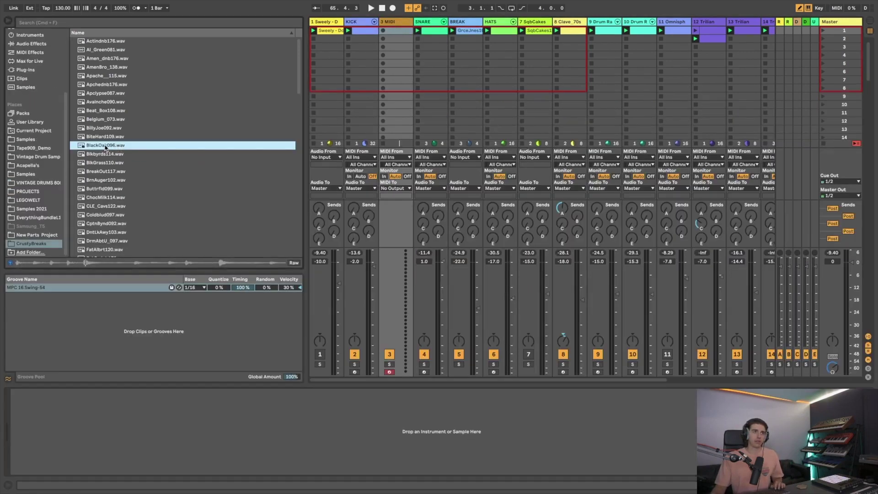
{"action": "left_click_drag", "start_coordinate": [105, 147], "coordinate": [224, 444]}
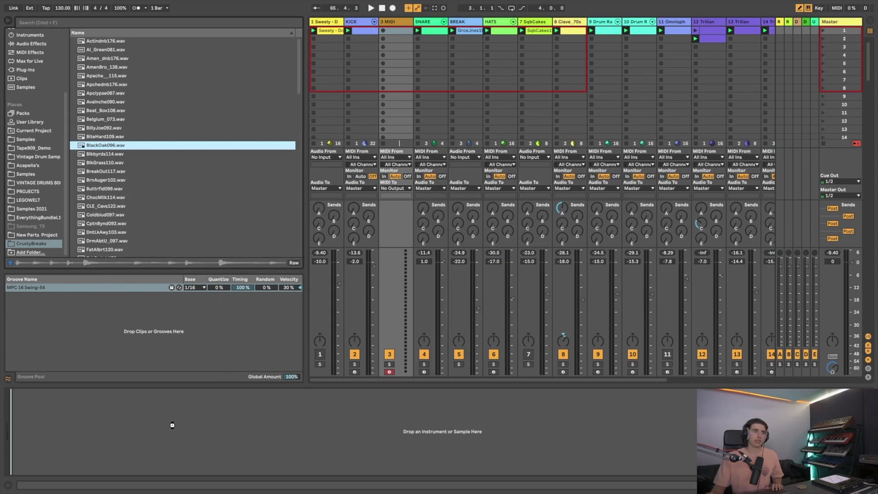
{"action": "left_click_drag", "start_coordinate": [172, 425], "coordinate": [172, 425]}
- Arm track 3, move the sample start earlier, and choose Slice to New MIDI Track for BlackOak096
{"action": "left_click", "coordinate": [390, 371]}
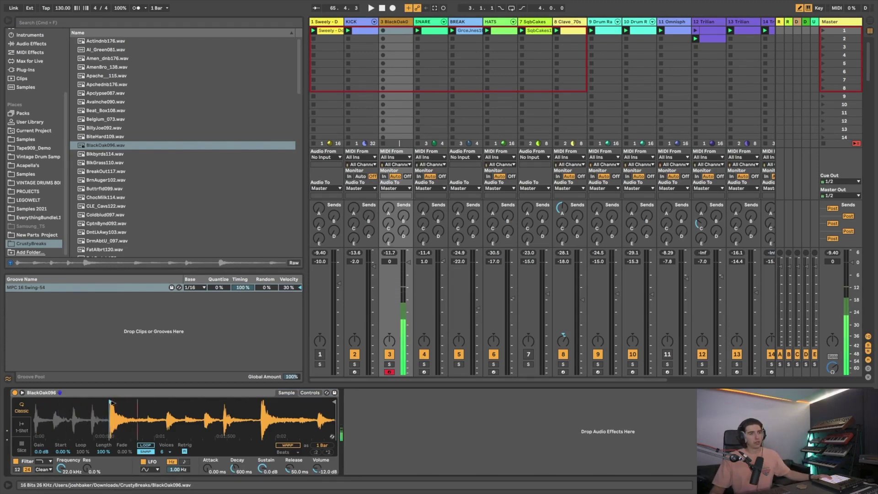
{"action": "mouse_move", "coordinate": [111, 403]}
{"action": "left_mouse_down"}
{"action": "mouse_move", "coordinate": [55, 403]}
{"action": "mouse_move", "coordinate": [120, 401]}
{"action": "mouse_move", "coordinate": [35, 401]}
{"action": "left_mouse_up"}
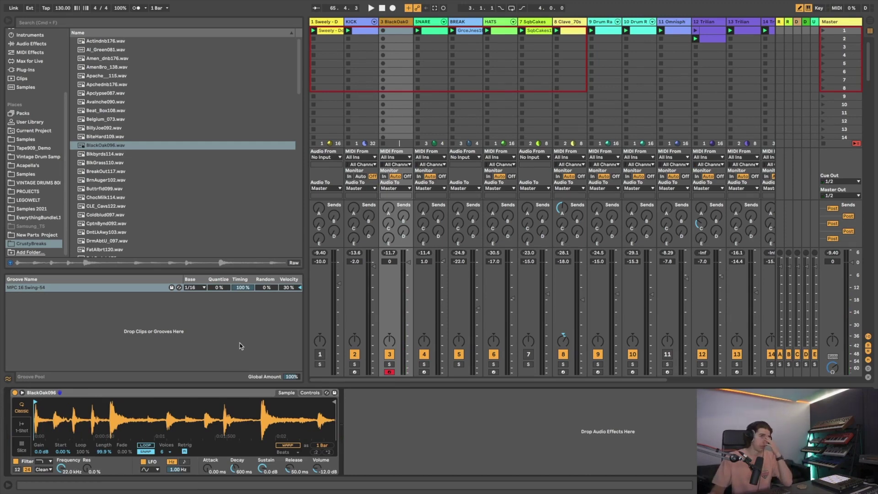
{"action": "right_click", "coordinate": [118, 147]}
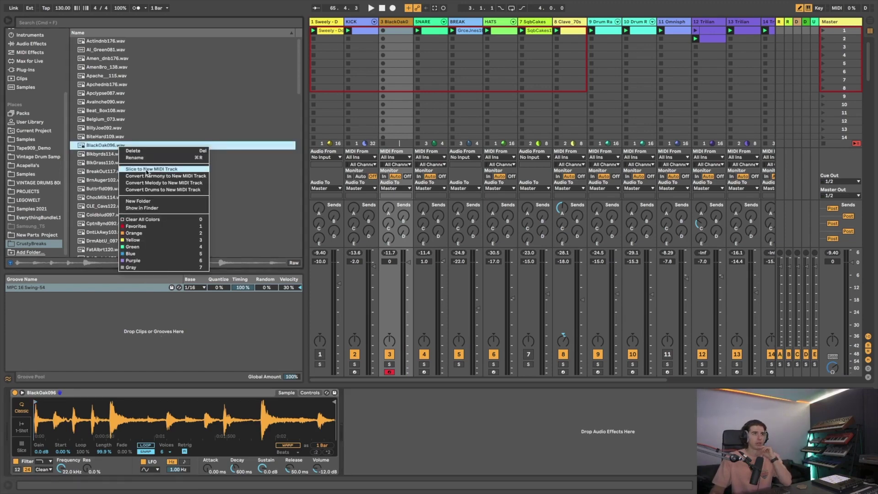
{"action": "left_click", "coordinate": [147, 169]}
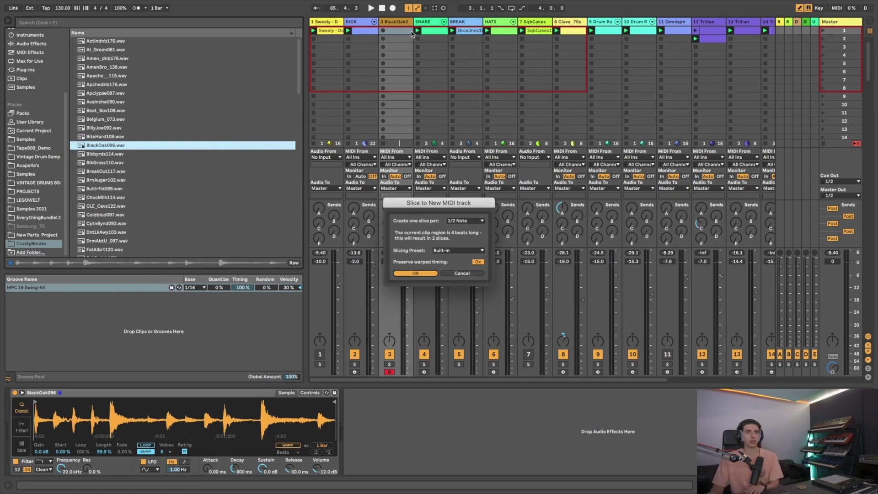
- Confirm slicing BlackOak096 into a new MIDI track at one slice per 1/2 note
{"action": "key", "text": "Return"}
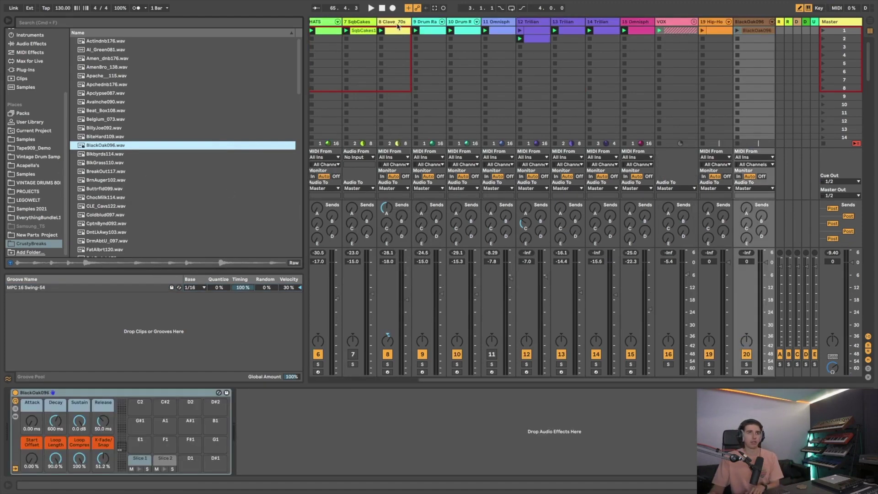
{"action": "scroll", "coordinate": [361, 26], "scroll_direction": "left", "scroll_amount": 6}
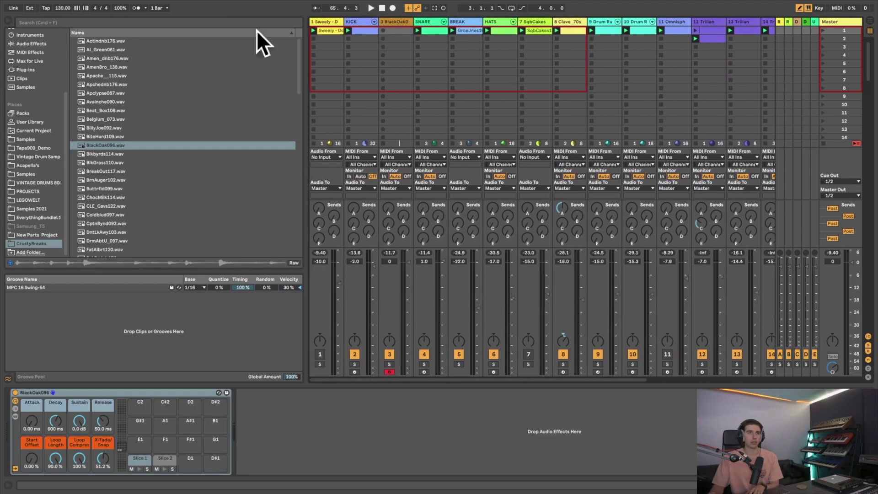
{"action": "left_click", "coordinate": [396, 24]}
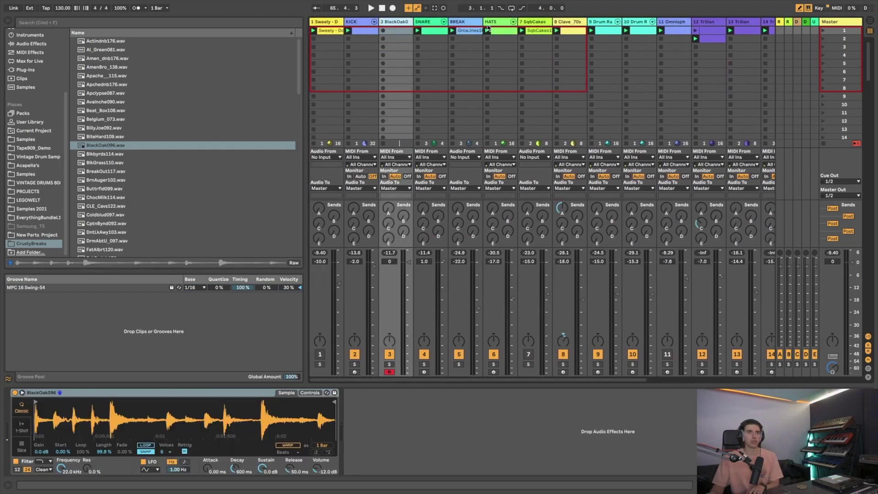
{"action": "scroll", "coordinate": [640, 27], "scroll_direction": "right", "scroll_amount": 5}
- Preview Slice 2 on the sliced BlackOak096 track, then scroll the Session view back to track 1
{"action": "left_click", "coordinate": [717, 30]}
{"action": "left_click", "coordinate": [712, 25]}
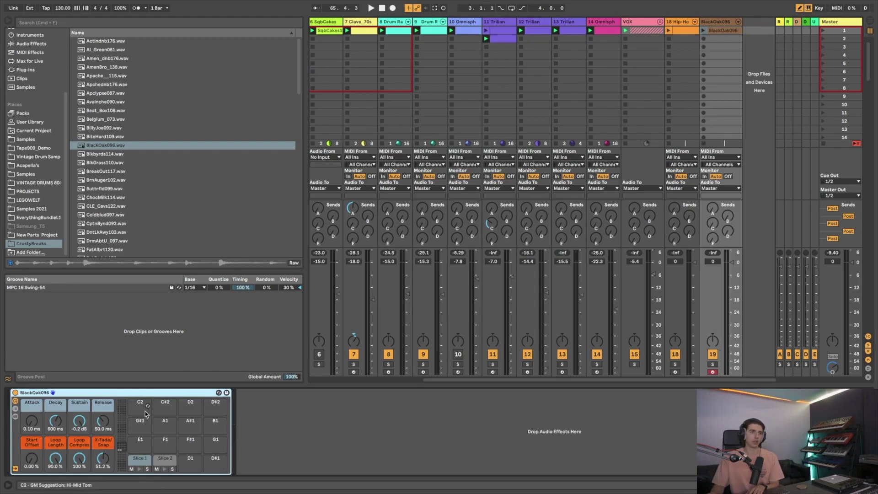
{"action": "left_click", "coordinate": [164, 469]}
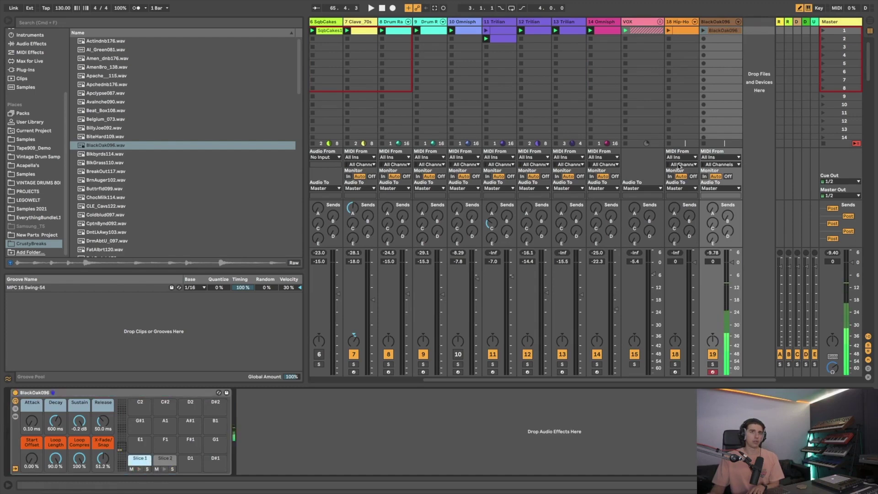
{"action": "left_click", "coordinate": [715, 23]}
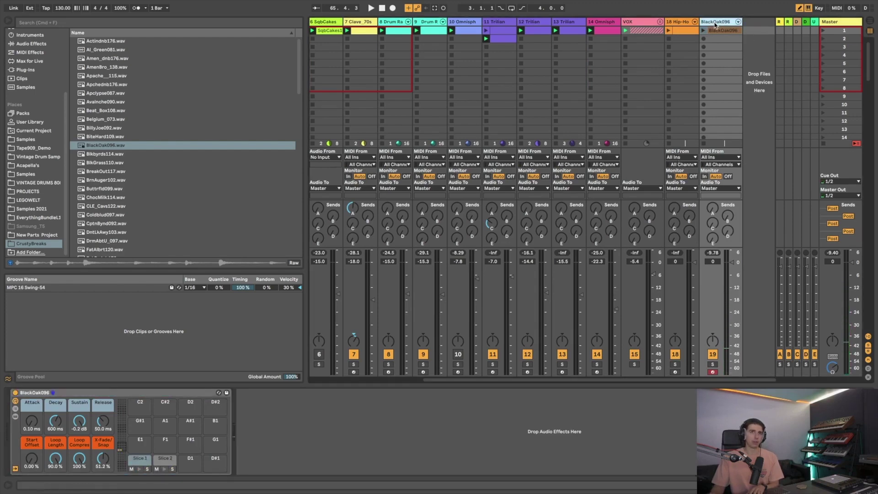
{"action": "scroll", "coordinate": [441, 75], "scroll_direction": "left", "scroll_amount": 5}
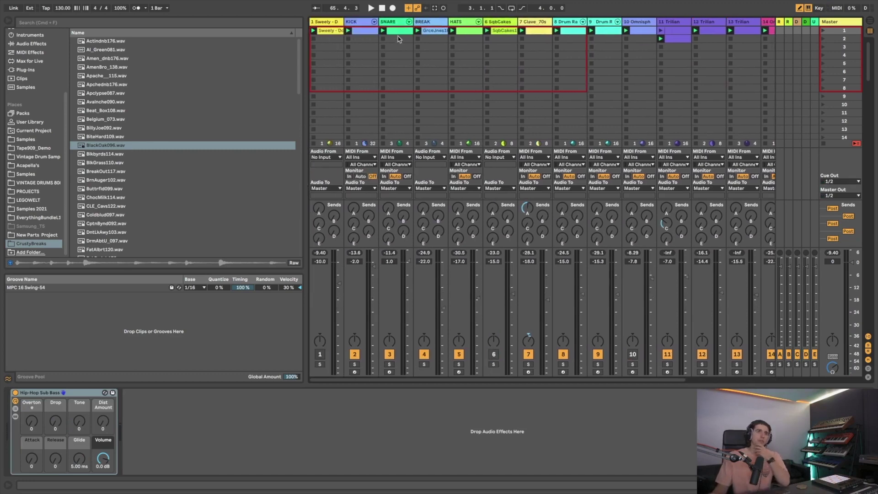
- Solo track 1 and play it briefly on its own
{"action": "left_click", "coordinate": [320, 364]}
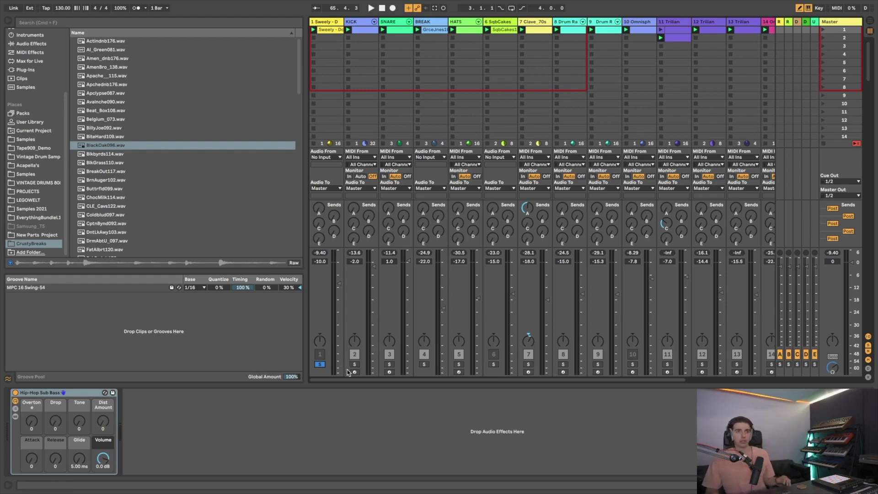
{"action": "key", "text": "space"}
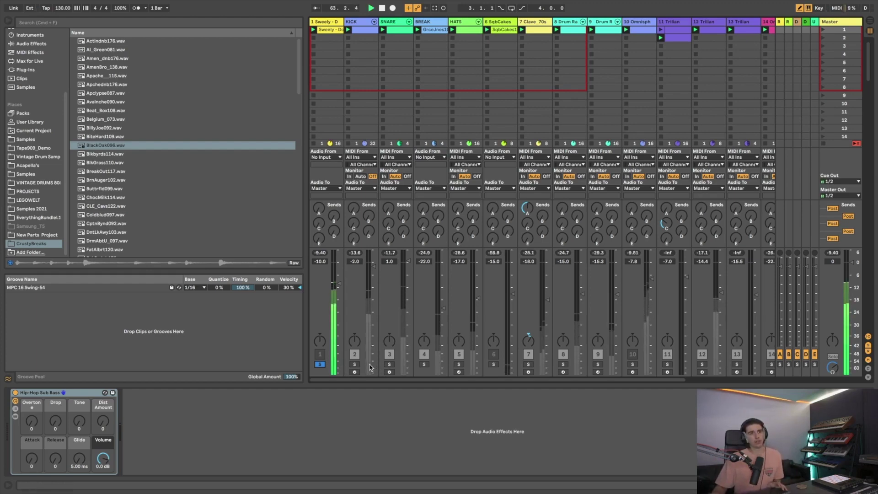
{"action": "key", "text": "space"}
{"action": "key", "text": "space"}
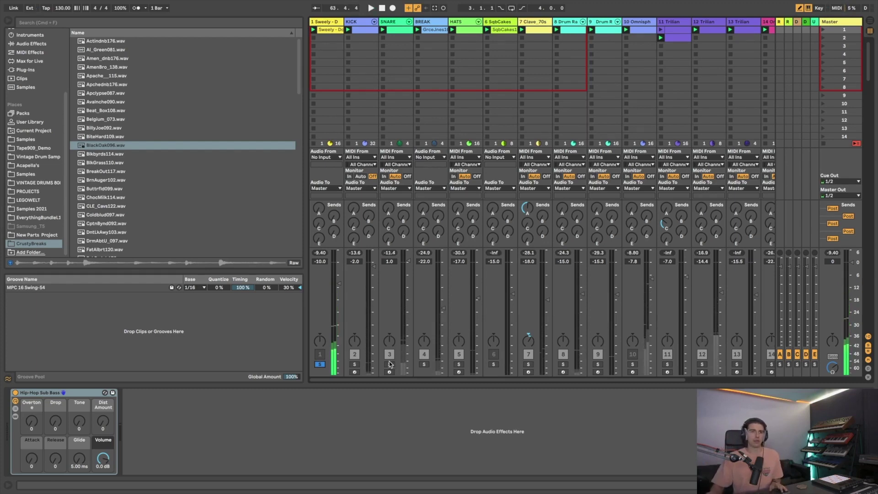
- Solo and arm the SNARE track to show its Freakshw131 Drum Rack
{"action": "left_click", "coordinate": [389, 364]}
{"action": "scroll", "coordinate": [418, 307], "scroll_direction": "down", "scroll_amount": 1}
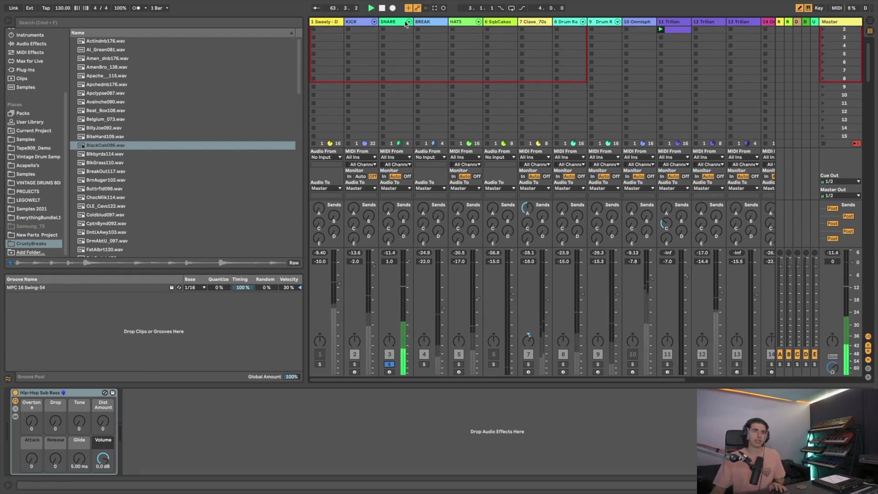
{"action": "left_click", "coordinate": [390, 372]}
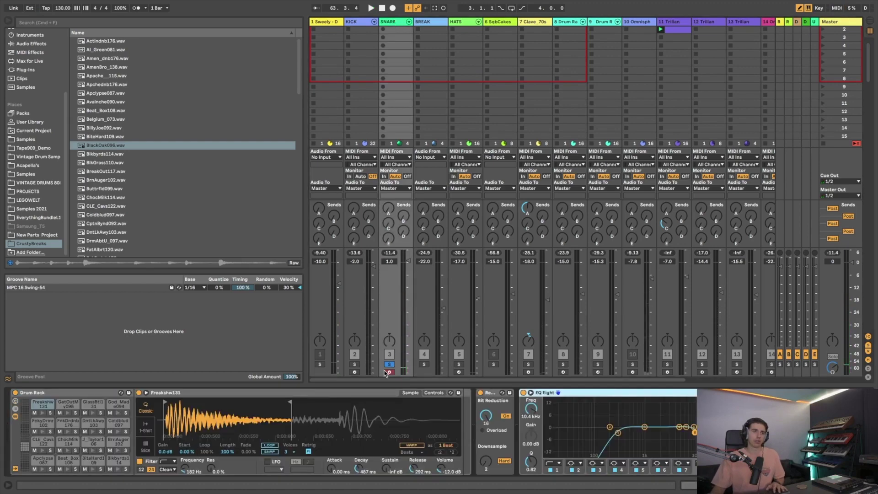
- Hide the browser and review the BREAK, HATS, SqbCakes, Clave_70s, track 8 and track 9 devices
{"action": "left_click", "coordinate": [6, 23]}
{"action": "scroll", "coordinate": [127, 18], "scroll_direction": "up", "scroll_amount": 1}
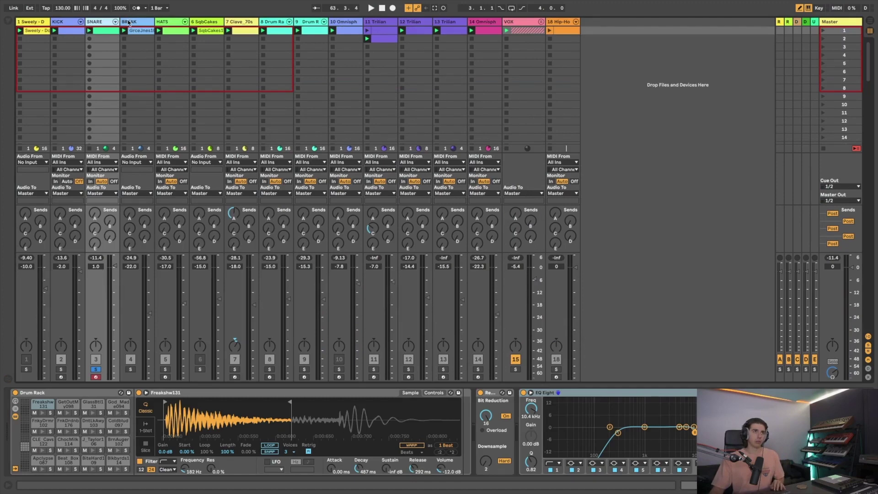
{"action": "left_click", "coordinate": [128, 21]}
{"action": "left_click", "coordinate": [167, 22]}
{"action": "left_click", "coordinate": [204, 21]}
{"action": "left_click", "coordinate": [238, 21]}
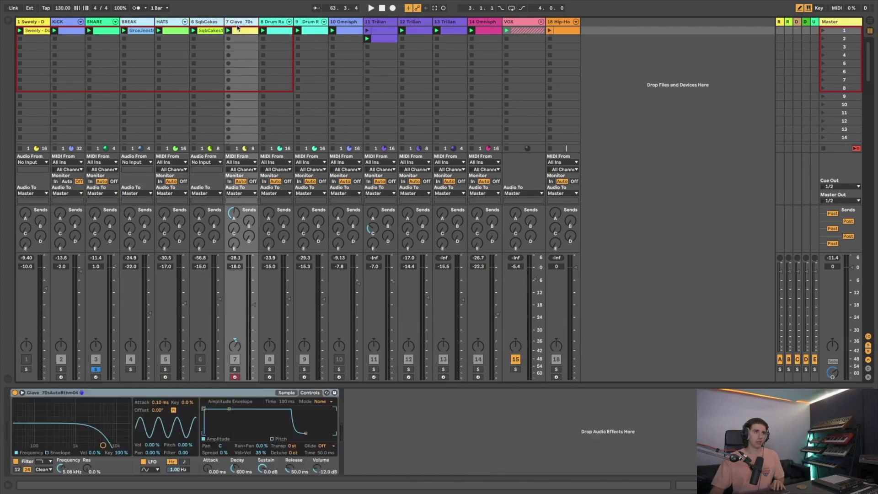
{"action": "left_click", "coordinate": [274, 22]}
{"action": "left_click", "coordinate": [308, 22]}
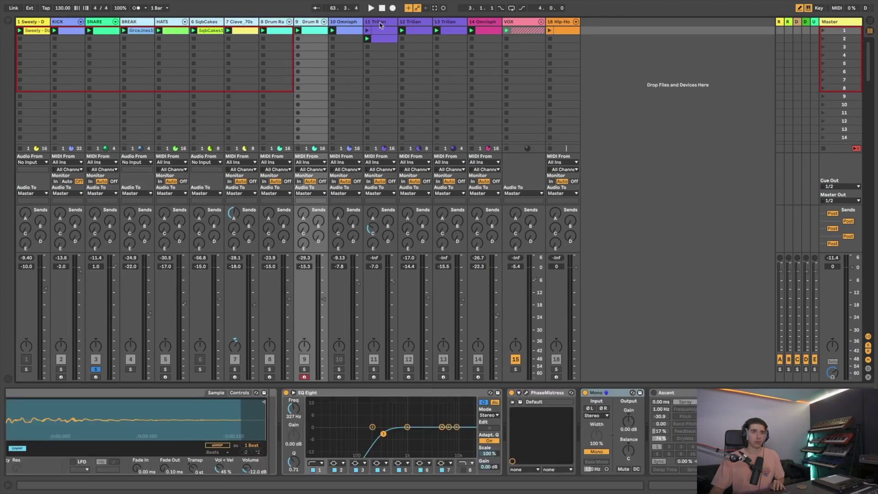
- Review the three Trilian tracks, Omnisphere, VOX and Hip-Hop Sub Bass devices
{"action": "left_click", "coordinate": [383, 24]}
{"action": "left_click", "coordinate": [414, 23]}
{"action": "left_click", "coordinate": [448, 23]}
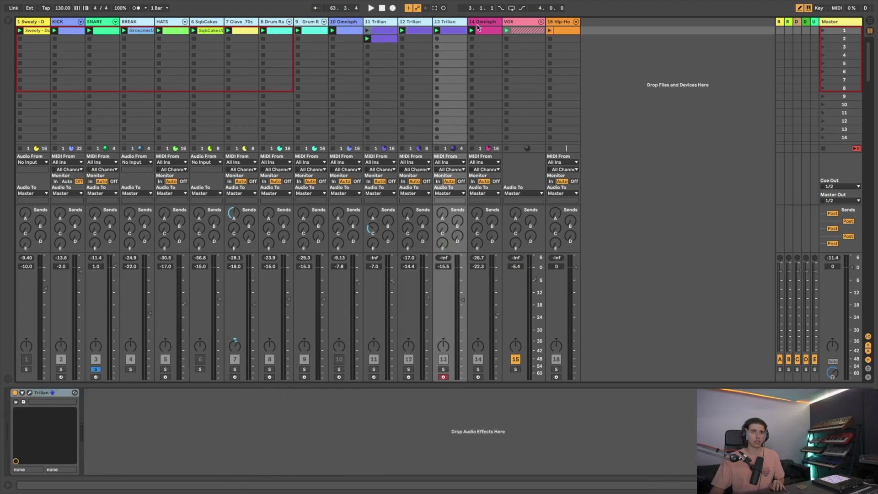
{"action": "left_click", "coordinate": [479, 26]}
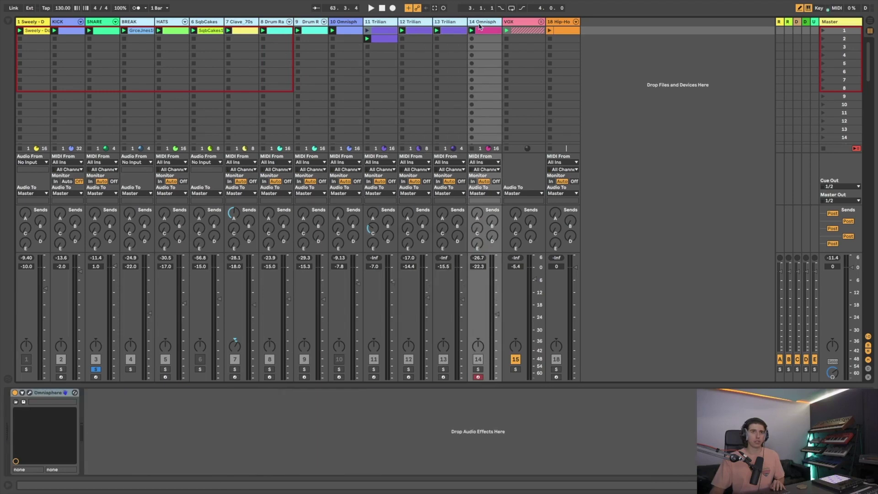
{"action": "left_click", "coordinate": [521, 26]}
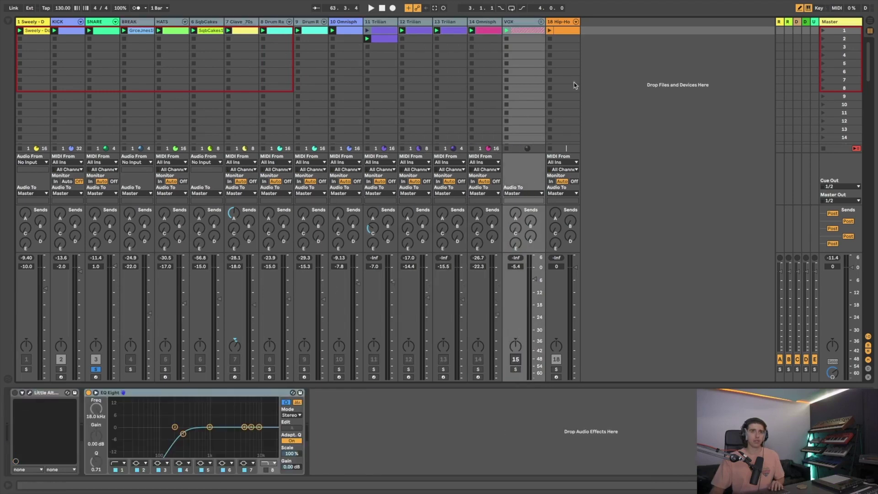
{"action": "left_click", "coordinate": [563, 24]}
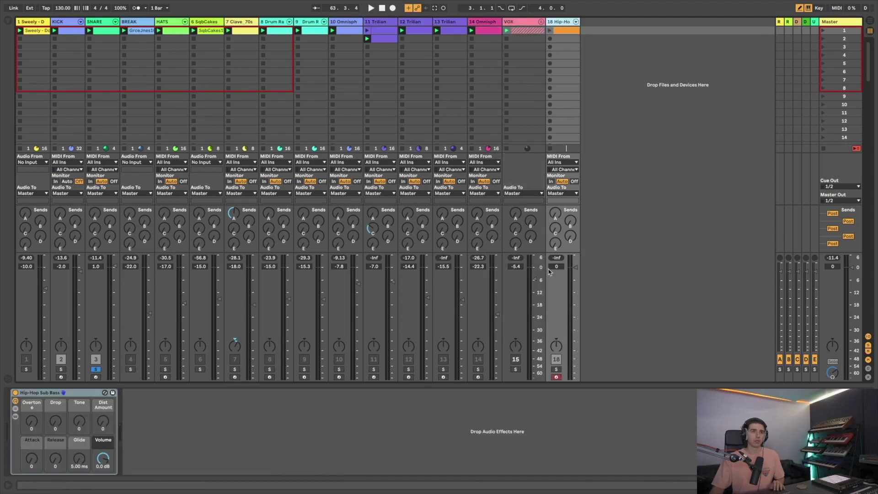
{"action": "scroll", "coordinate": [113, 372], "scroll_direction": "down", "scroll_amount": 1}
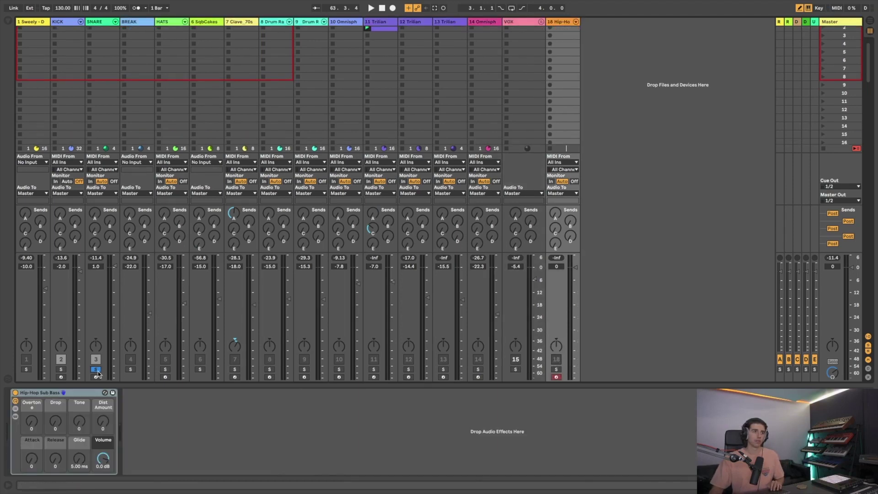
{"action": "scroll", "coordinate": [100, 70], "scroll_direction": "up", "scroll_amount": 2}
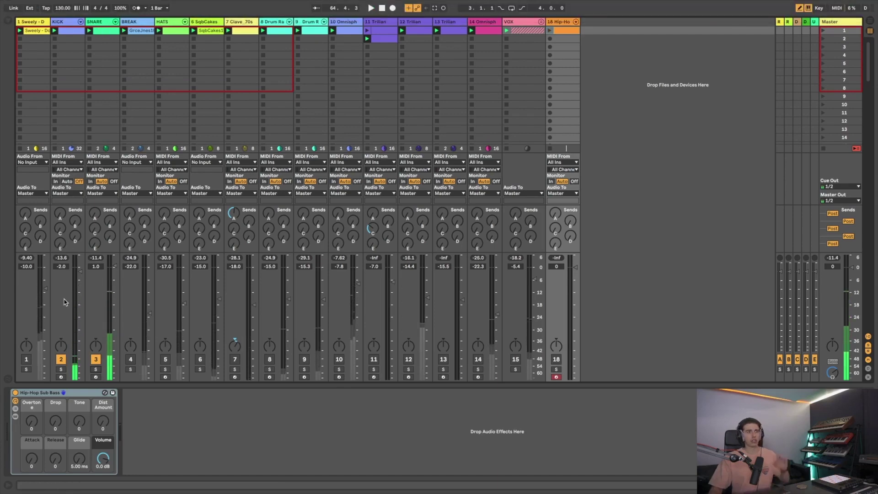
- Toggle track 1's Solo on and off, then return to the SNARE track
{"action": "left_click", "coordinate": [26, 369]}
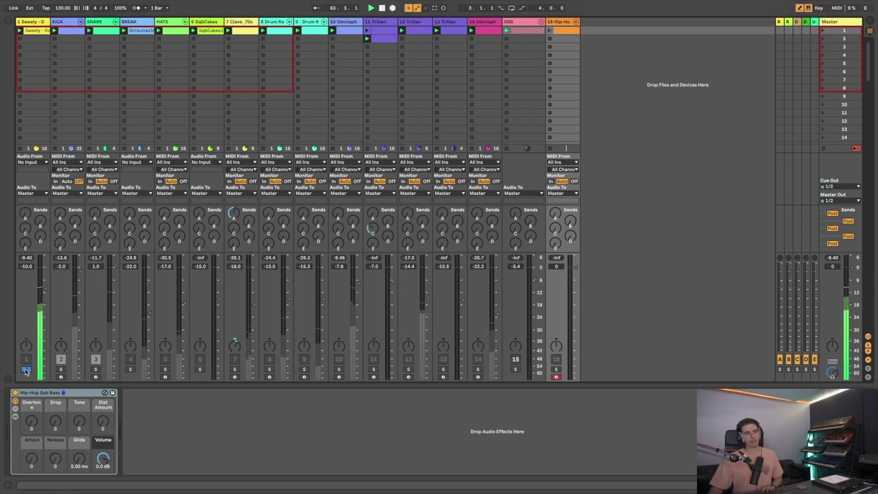
{"action": "left_click", "coordinate": [27, 369]}
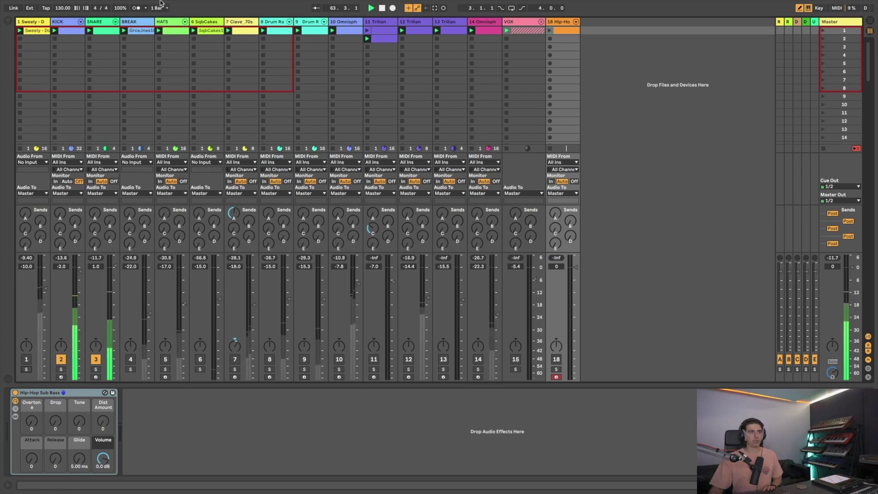
{"action": "left_click", "coordinate": [100, 21]}
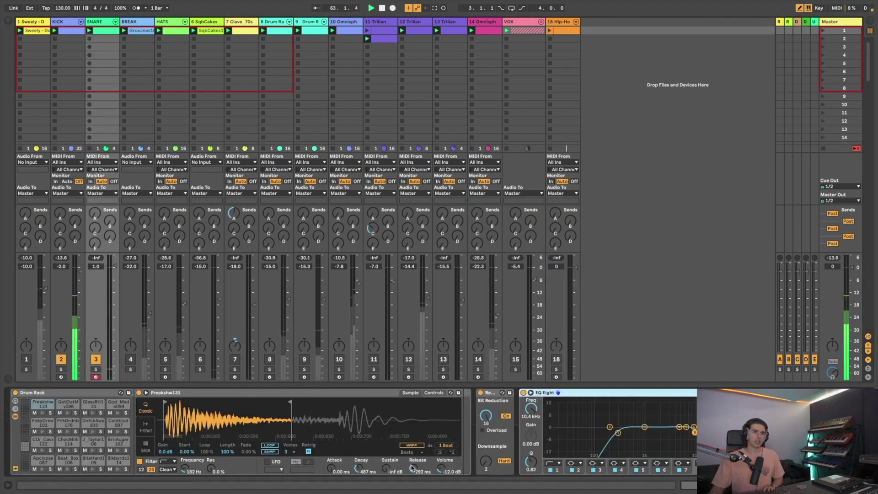
- Try and undo a 4.37 s snare decay, select the GetOutMy098 then Apclypse087 pads, and play
{"action": "left_click_drag", "start_coordinate": [359, 469], "coordinate": [359, 452]}
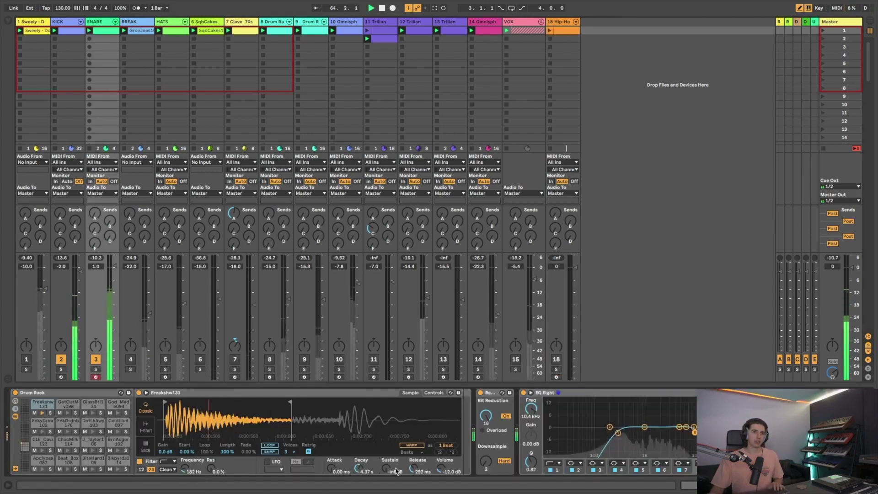
{"action": "key", "text": "ctrl+z"}
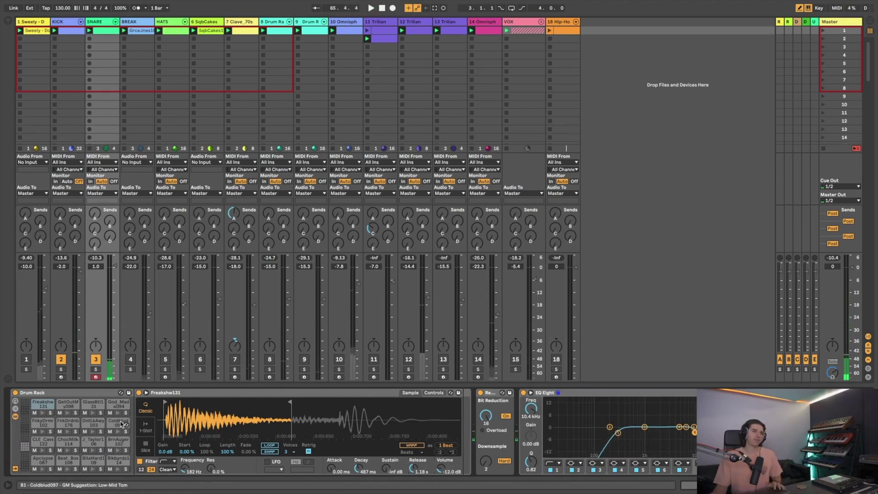
{"action": "left_click", "coordinate": [69, 412]}
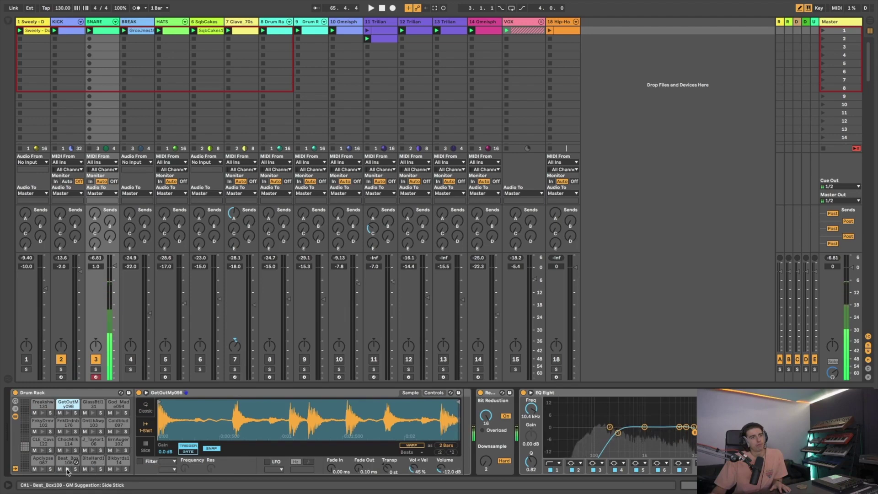
{"action": "left_click", "coordinate": [34, 461]}
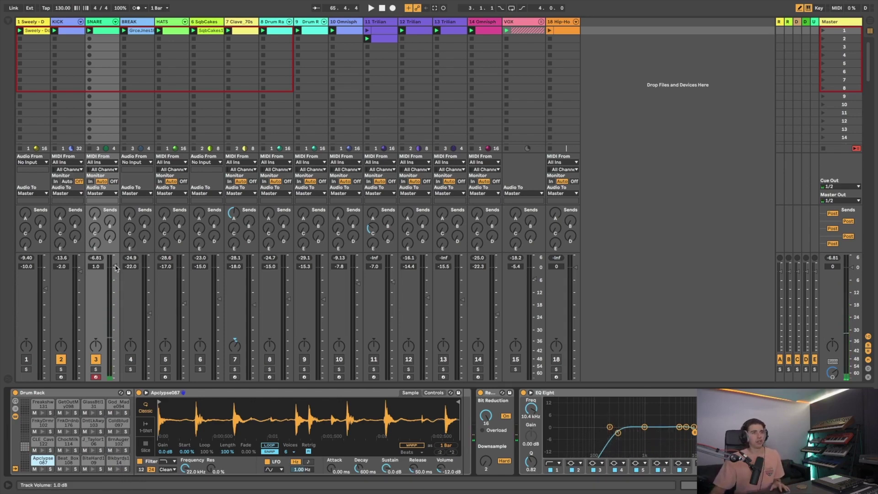
{"action": "key", "text": "space"}
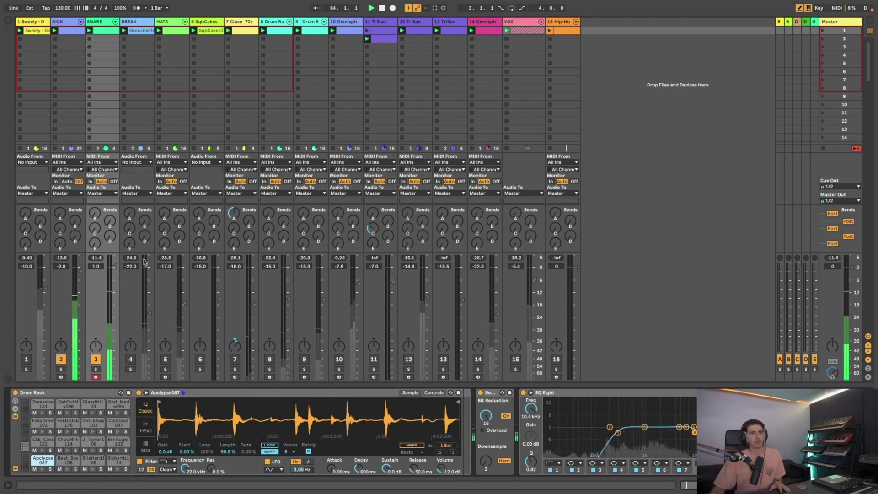
- Play with SNARE soloed, A/B the EQ Eight, and lower its top band to about 8.61 kHz
{"action": "key", "text": "space"}
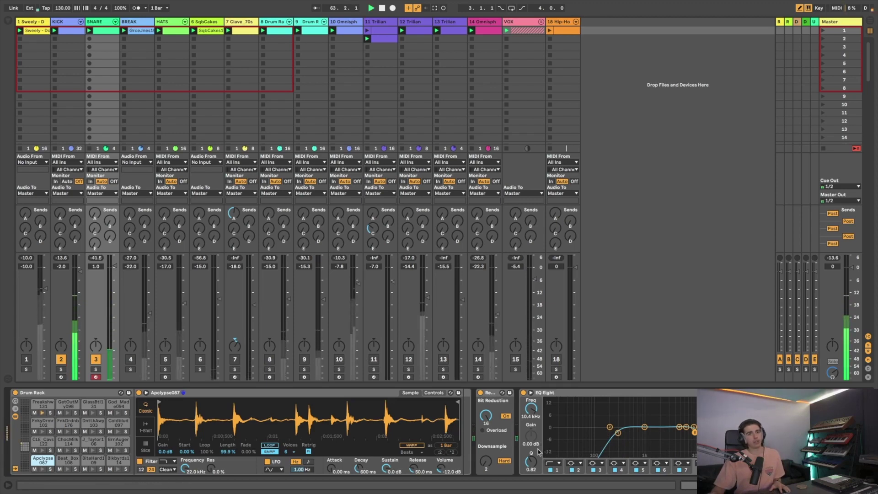
{"action": "left_click", "coordinate": [96, 369]}
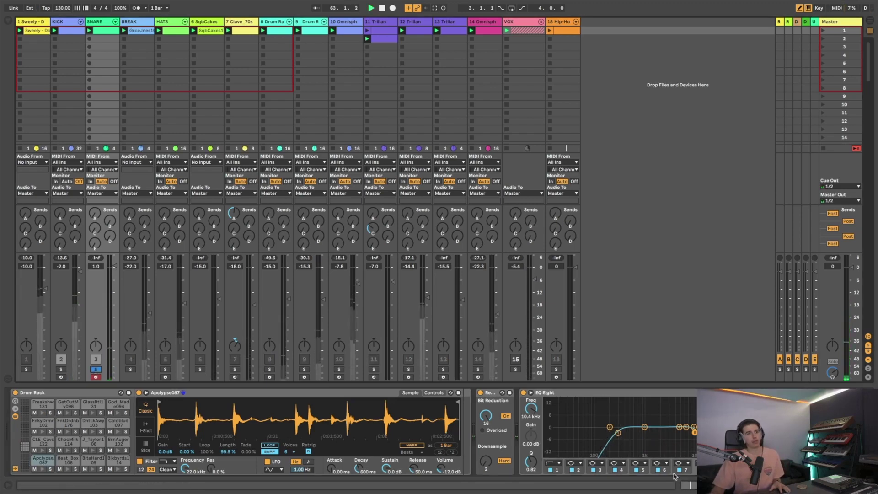
{"action": "left_click", "coordinate": [524, 392]}
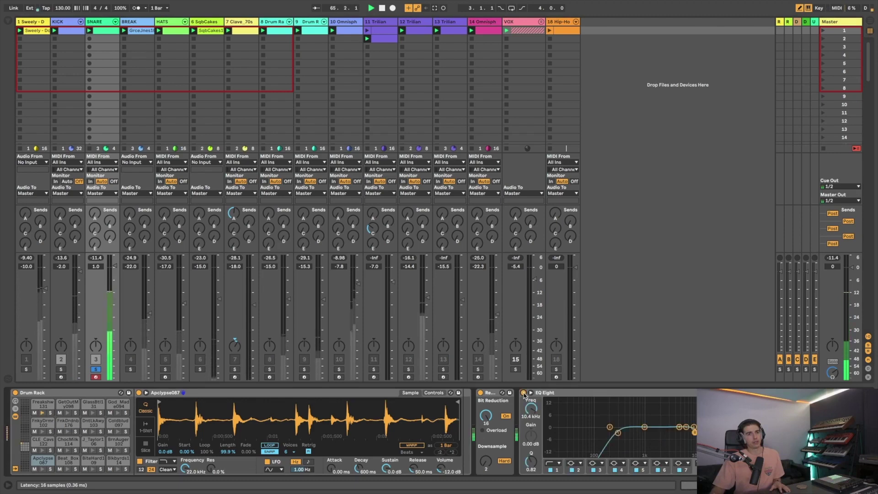
{"action": "left_click", "coordinate": [523, 393]}
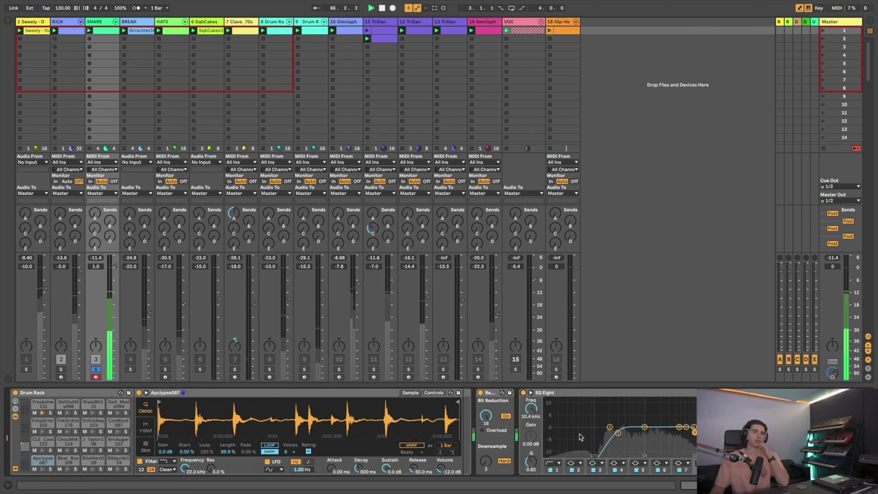
{"action": "left_click_drag", "start_coordinate": [693, 432], "coordinate": [690, 432]}
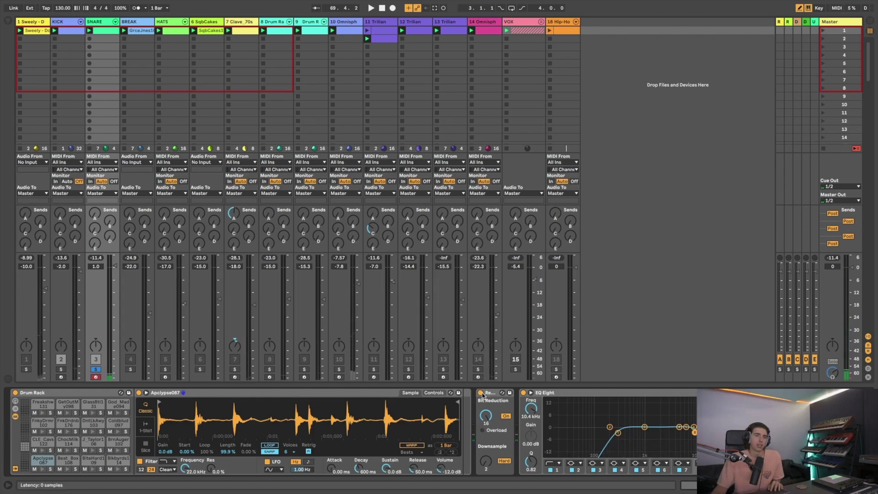
- Try and undo a 13-bit Redux setting, then unsolo SNARE and bring track 1 back in
{"action": "key", "text": "space"}
{"action": "left_click_drag", "start_coordinate": [485, 415], "coordinate": [486, 422]}
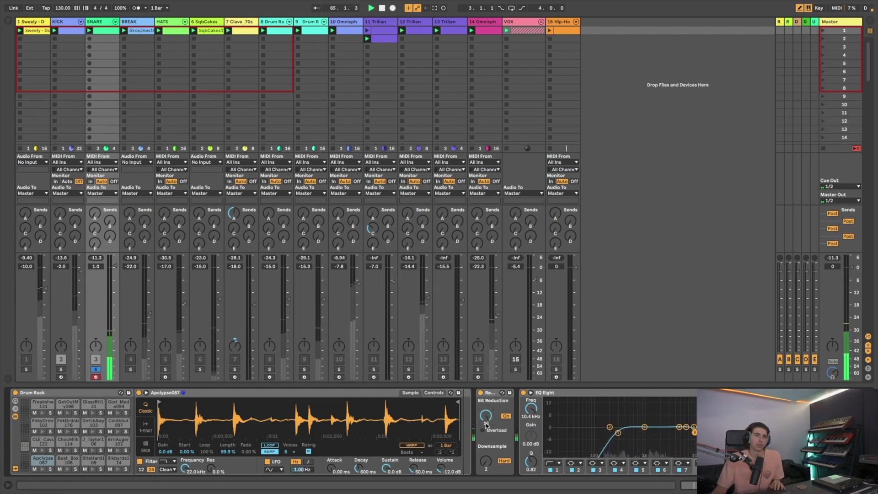
{"action": "key", "text": "ctrl+z"}
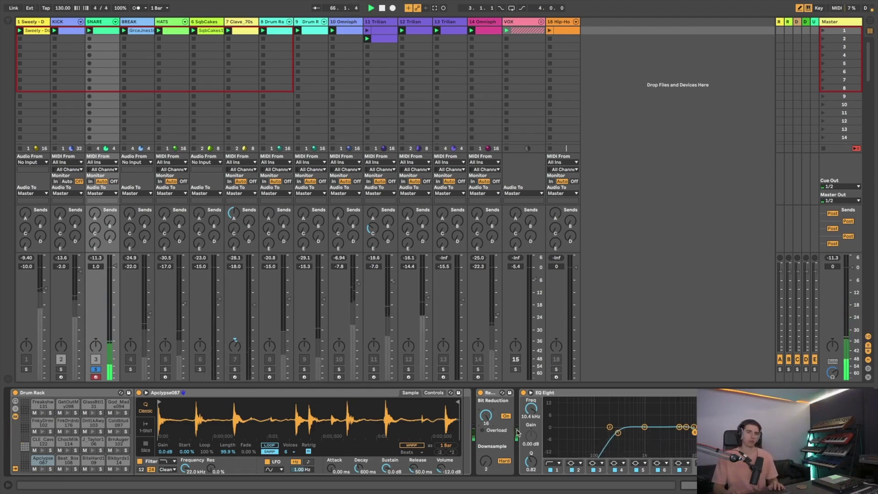
{"action": "left_click", "coordinate": [96, 369]}
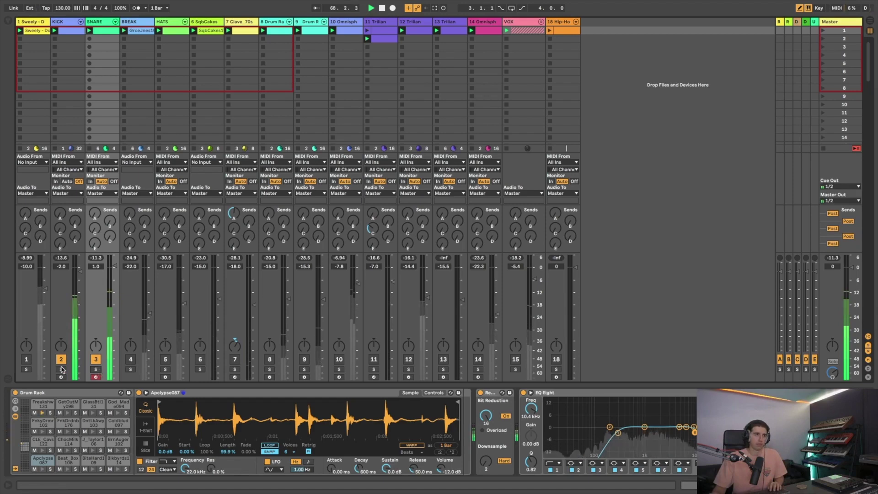
{"action": "left_click", "coordinate": [26, 359]}
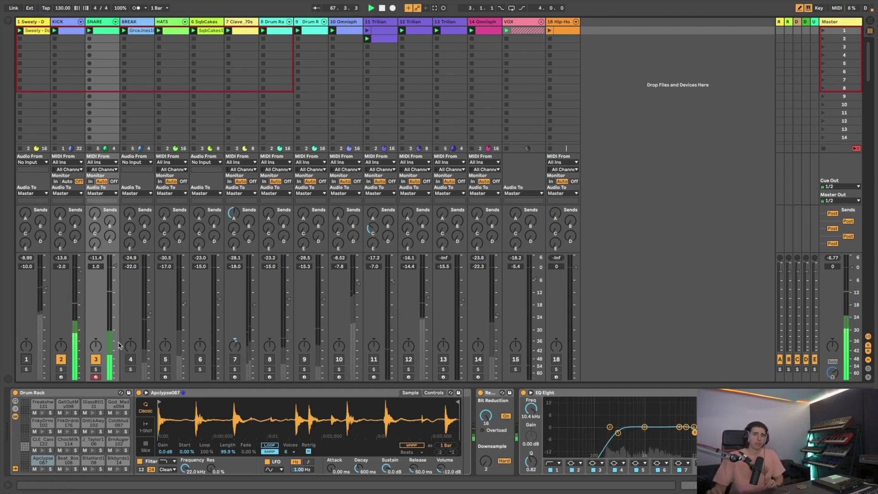
- Audition track 1 soloed, unsolo BREAK, set its fader to about -18 dB, and show the browser
{"action": "left_click", "coordinate": [26, 370]}
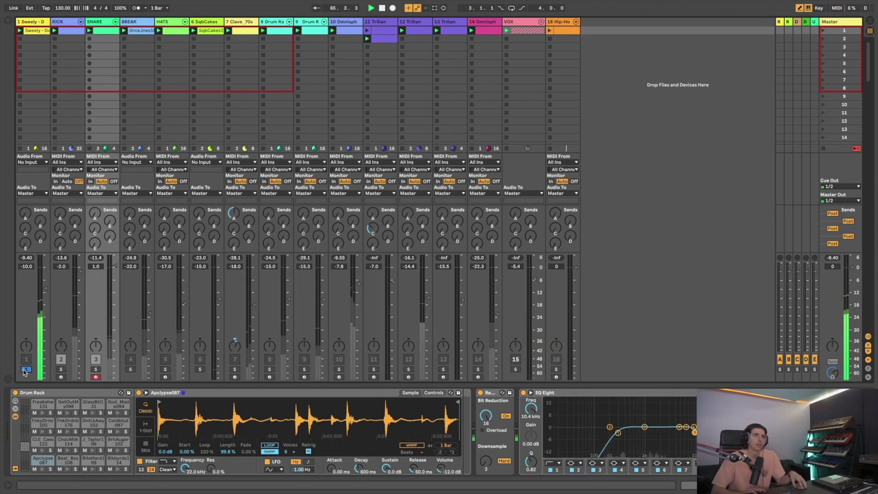
{"action": "left_click", "coordinate": [26, 370]}
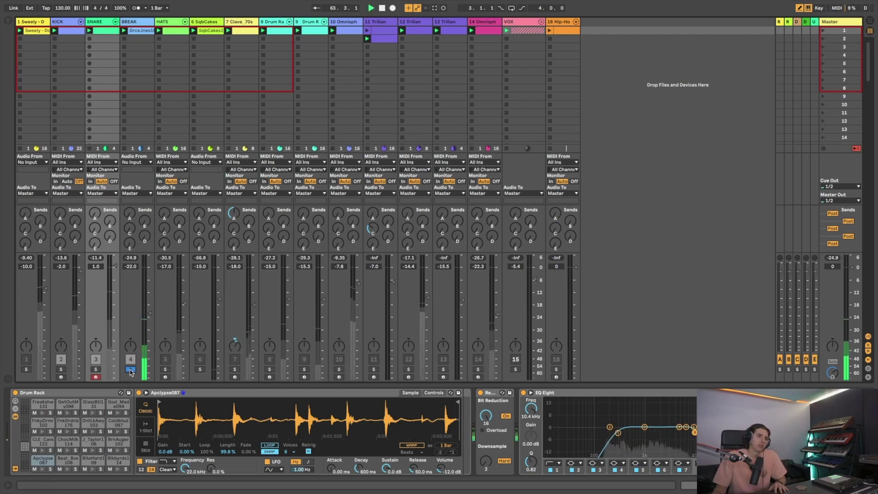
{"action": "left_click", "coordinate": [131, 370]}
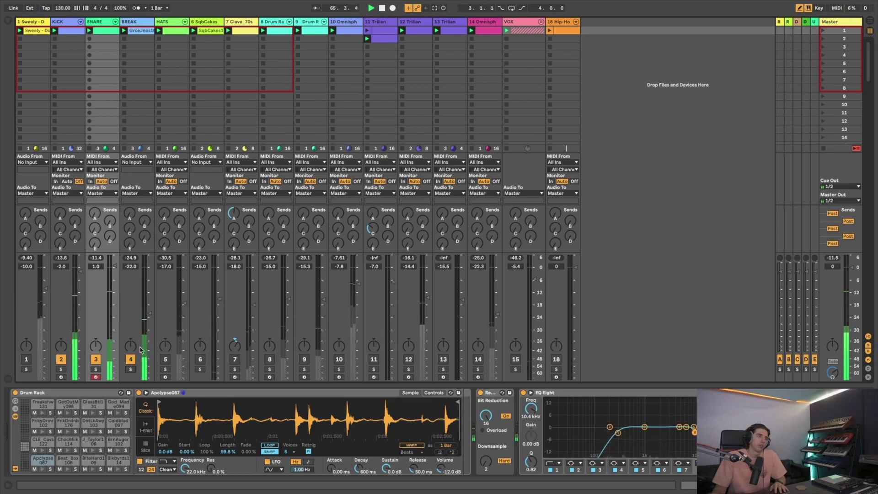
{"action": "left_click_drag", "start_coordinate": [151, 313], "coordinate": [150, 307]}
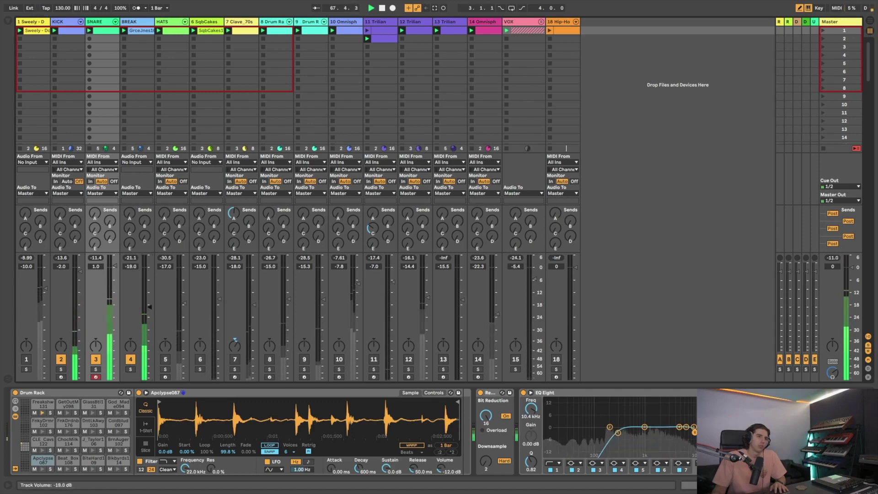
{"action": "key", "text": "ctrl+alt+b"}
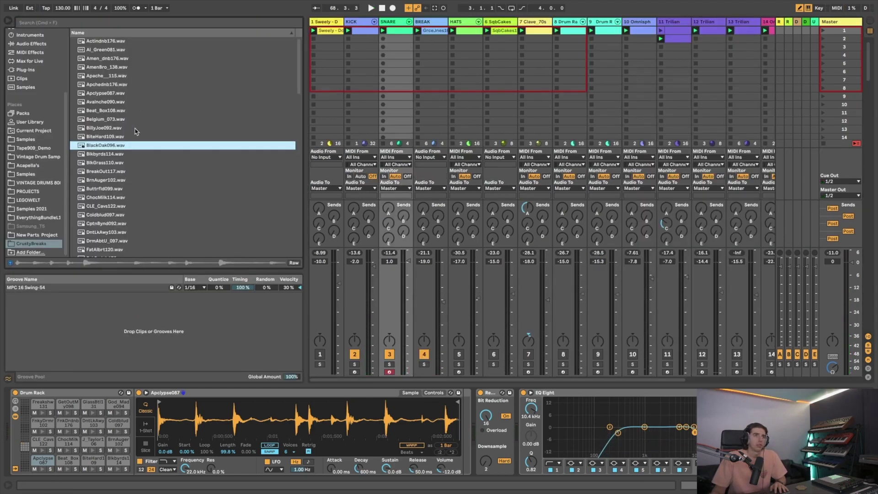
- Preview the GrceJnes101.wav break in the CrustyBreaks folder
{"action": "scroll", "coordinate": [126, 158], "scroll_direction": "down", "scroll_amount": 5}
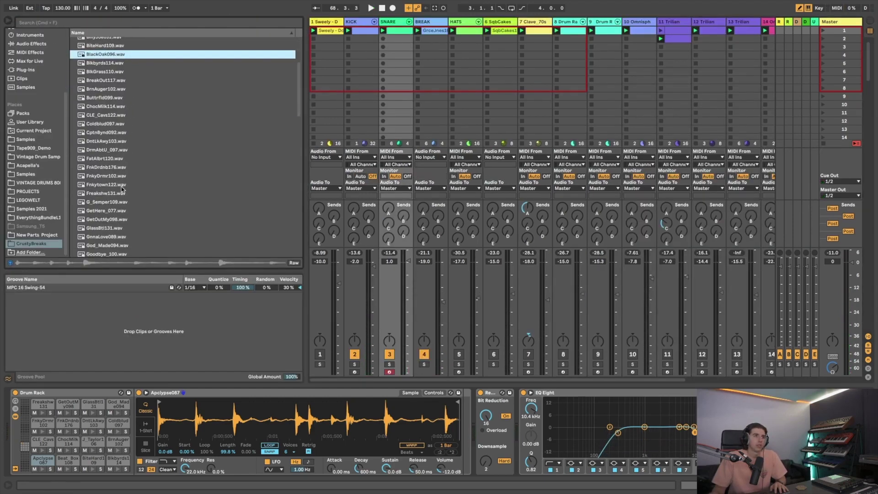
{"action": "scroll", "coordinate": [114, 248], "scroll_direction": "down", "scroll_amount": 3}
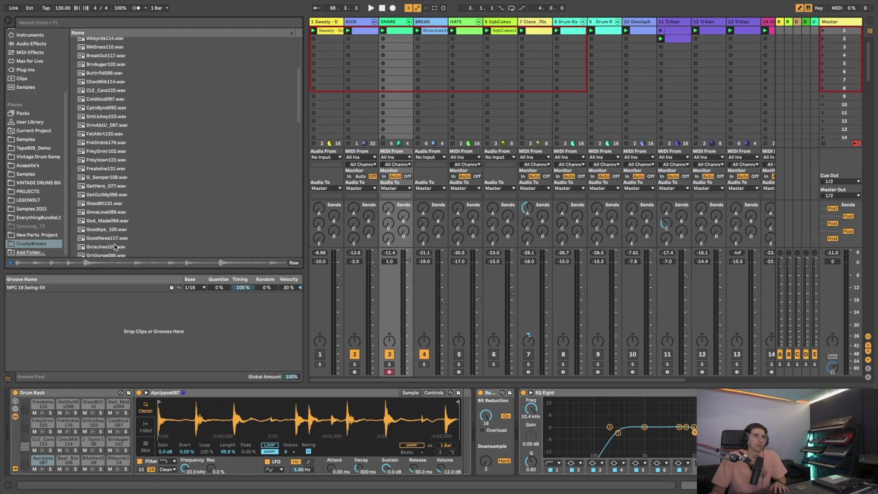
{"action": "left_click", "coordinate": [106, 230]}
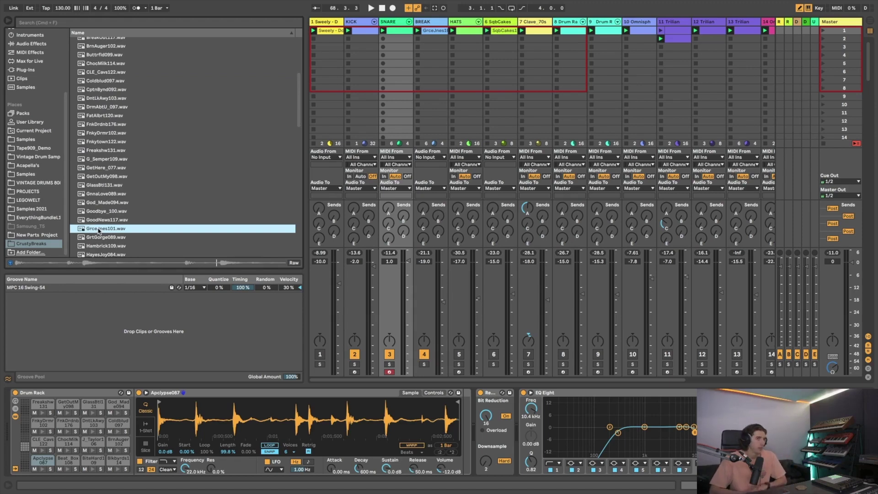
- Place GrceJnes101.wav in BREAK clip slot 2, solo BREAK and launch the new clip
{"action": "left_click_drag", "start_coordinate": [99, 230], "coordinate": [445, 41]}
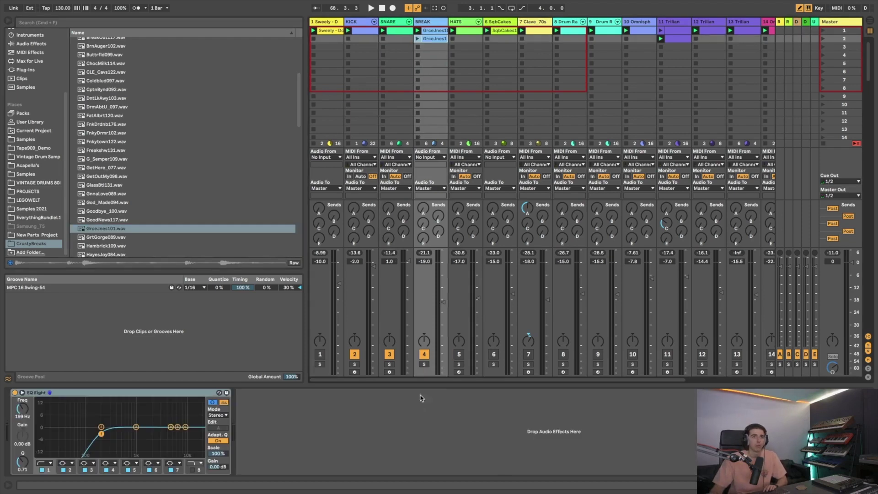
{"action": "left_click", "coordinate": [423, 365]}
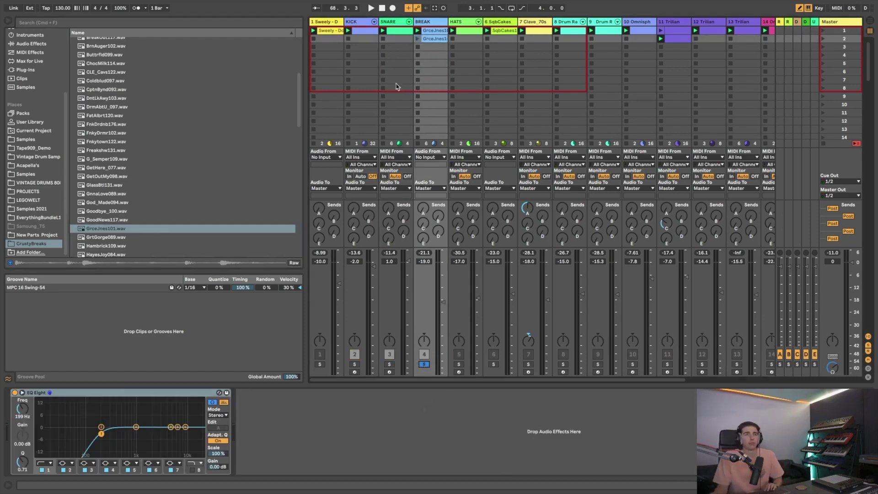
{"action": "left_click", "coordinate": [417, 39]}
- Open the GrceJnes101 clip's sample settings and review the Preserve options, leaving them unchanged
{"action": "left_click", "coordinate": [431, 40]}
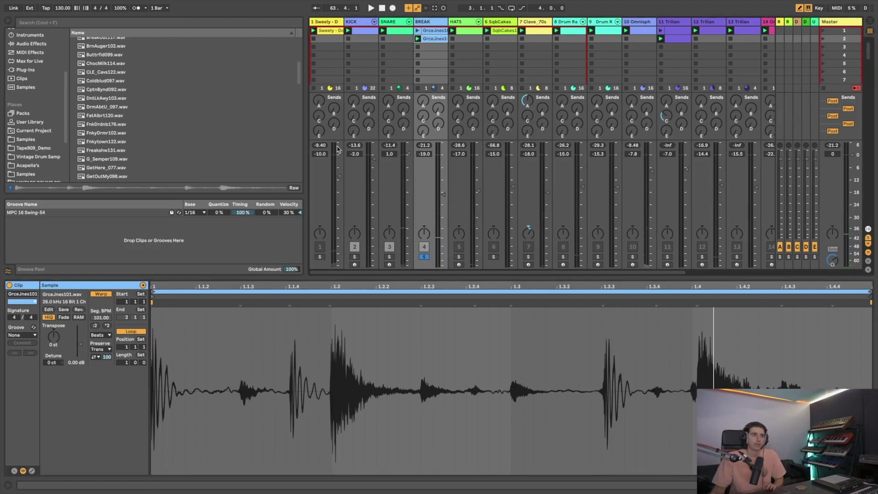
{"action": "left_click", "coordinate": [102, 350]}
{"action": "left_click", "coordinate": [102, 352]}
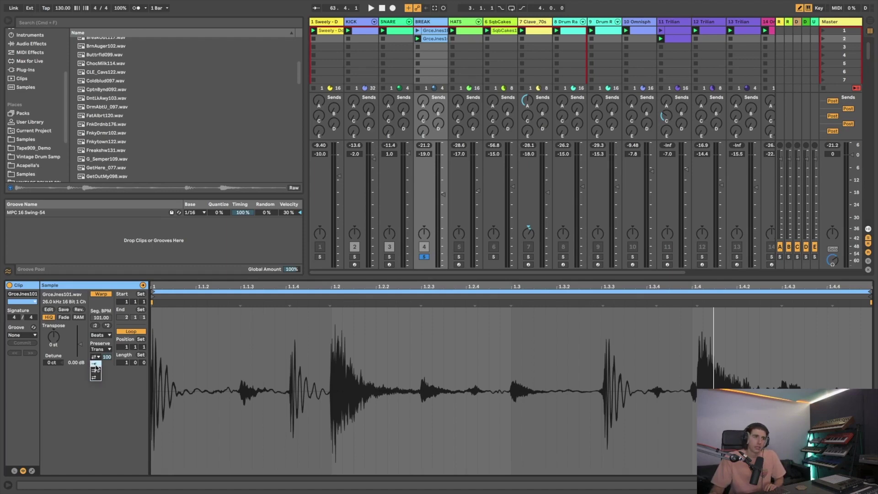
- Change the break's Transient Loop Mode and lower its Transient Envelope while it plays
{"action": "left_click", "coordinate": [95, 365]}
{"action": "key", "text": "space"}
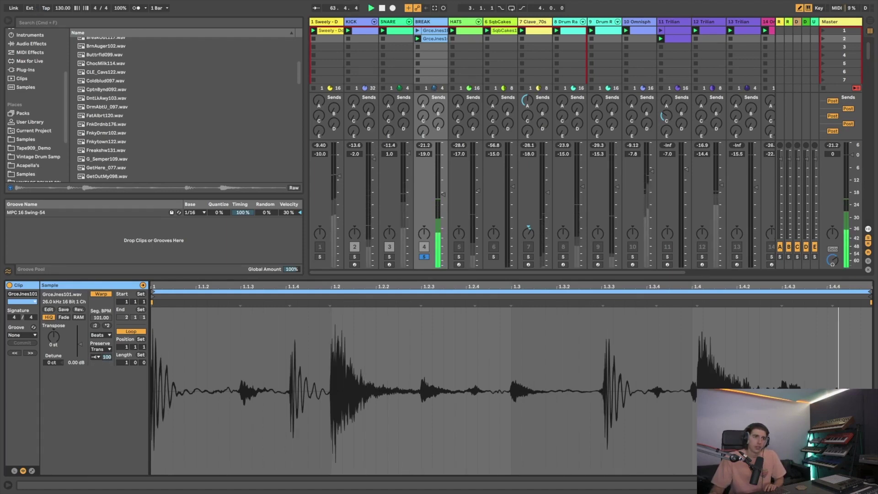
{"action": "type", "text": "27"}
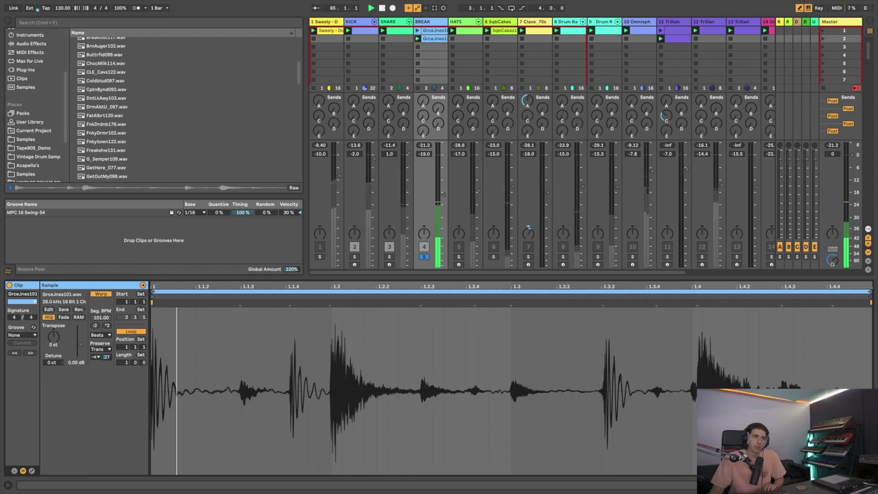
{"action": "type", "text": "17"}
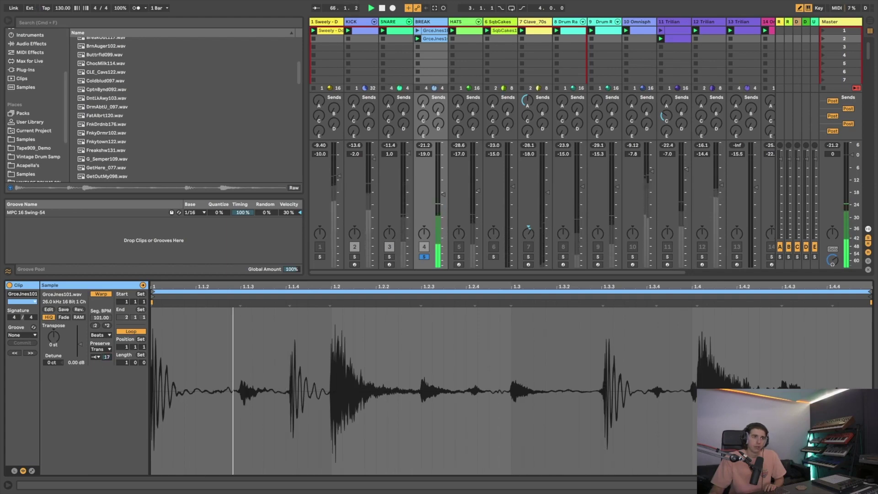
{"action": "type", "text": "100"}
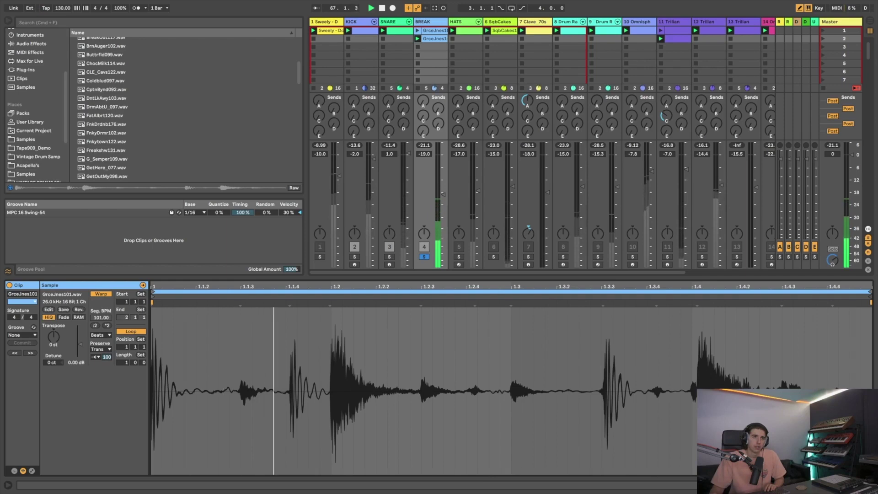
{"action": "type", "text": "31"}
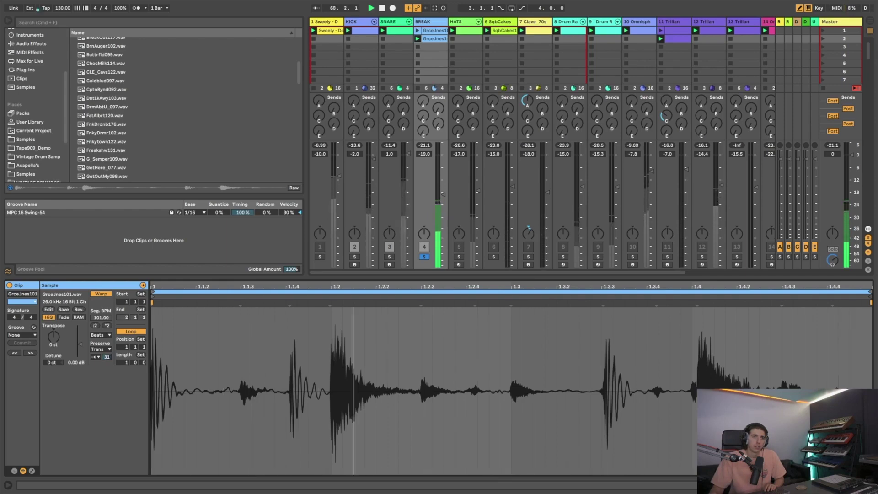
{"action": "type", "text": "29"}
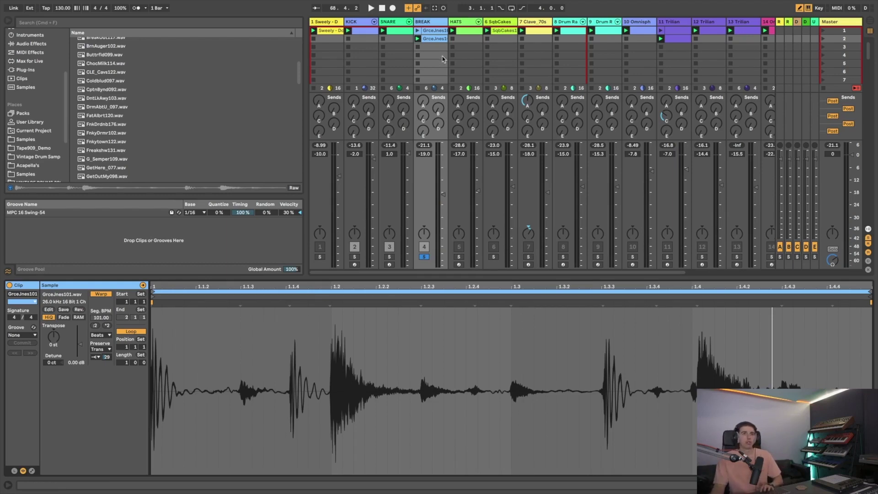
{"action": "left_click", "coordinate": [441, 41]}
- Delete the second GrceJnes break clip and launch the original slot 1 break clip
{"action": "key", "text": "Delete"}
{"action": "key", "text": "Up"}
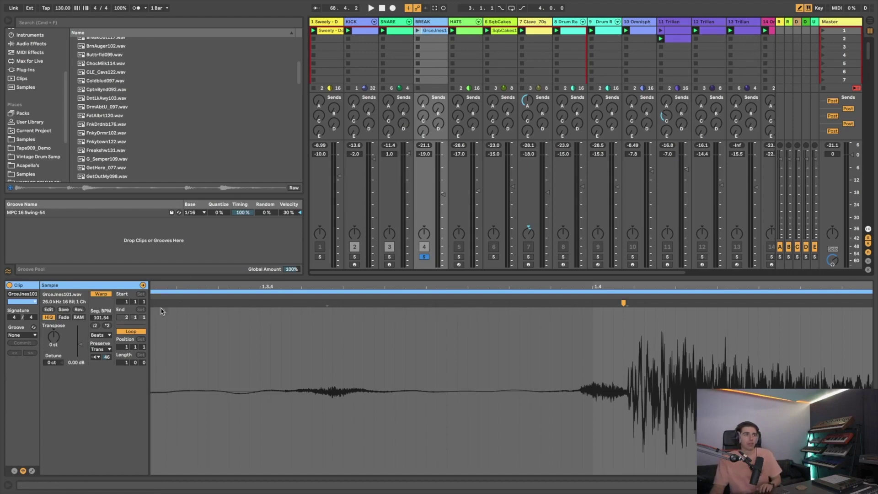
{"action": "left_click", "coordinate": [417, 30]}
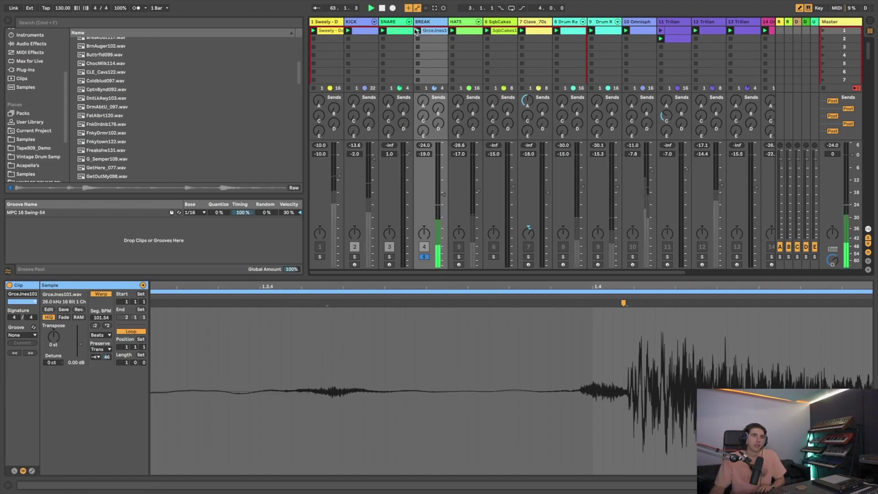
- Audition the snare with the break, return to the full mix, and hide the browser
{"action": "left_click", "coordinate": [389, 257]}
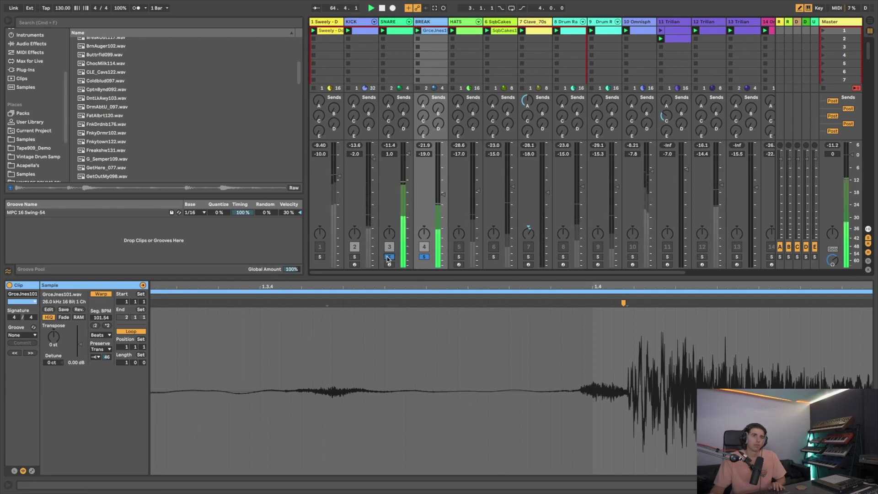
{"action": "left_click", "coordinate": [388, 258]}
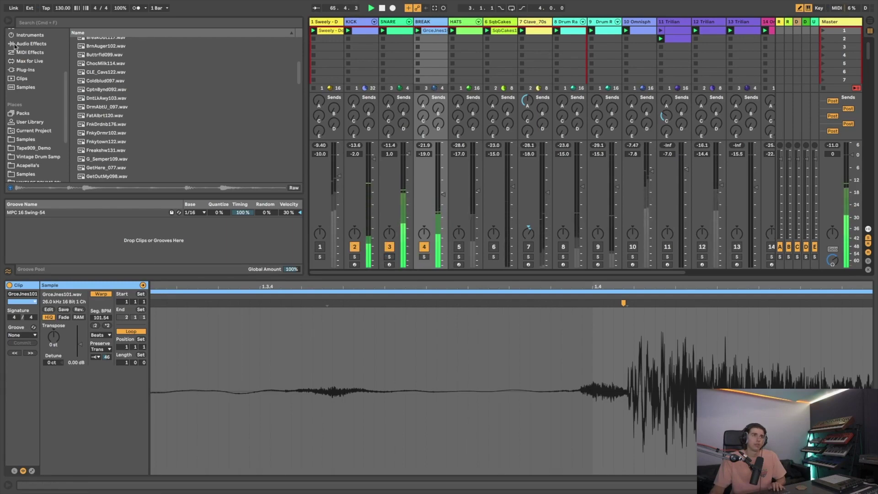
{"action": "key", "text": "super+alt+b"}
{"action": "key", "text": "super+alt+i"}
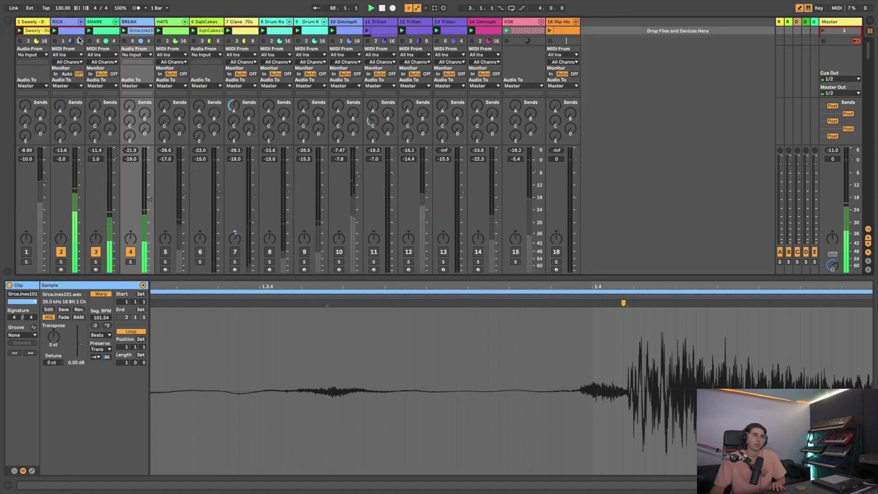
{"action": "left_click", "coordinate": [40, 58]}
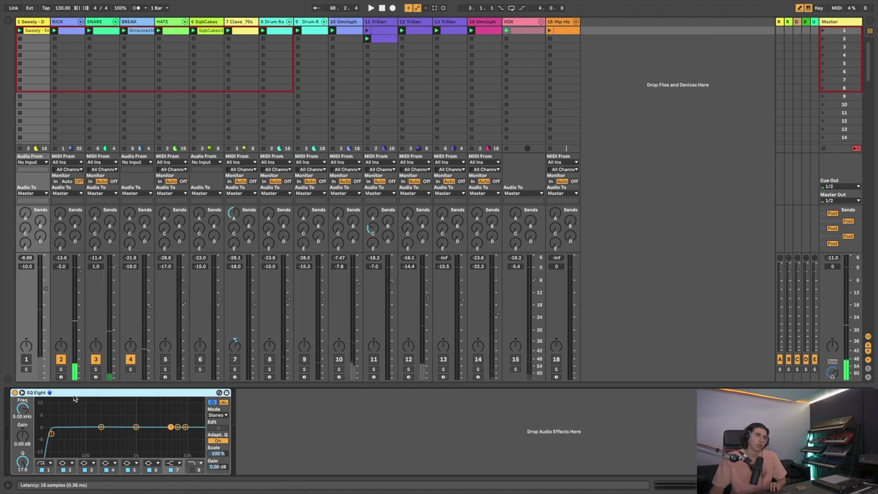
- Audition the Sweely track soloed through its EQ Eight, unsolo it, then arm the HATS track
{"action": "left_click", "coordinate": [26, 369]}
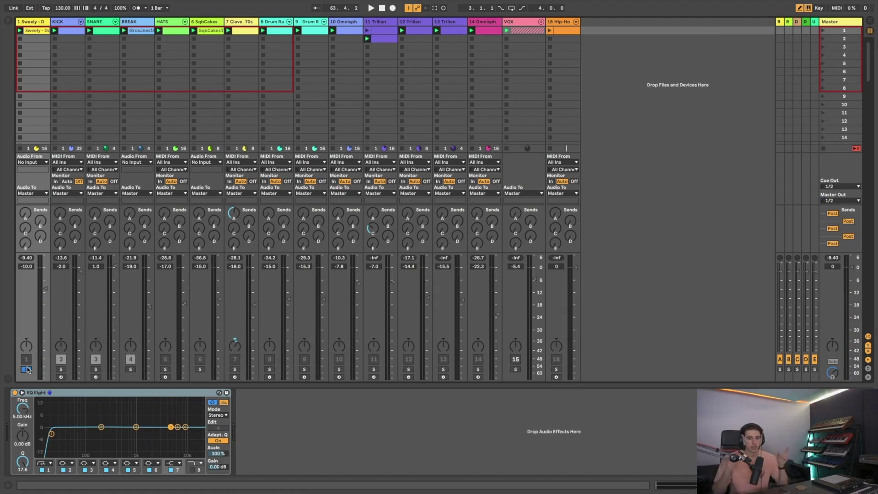
{"action": "key", "text": "space"}
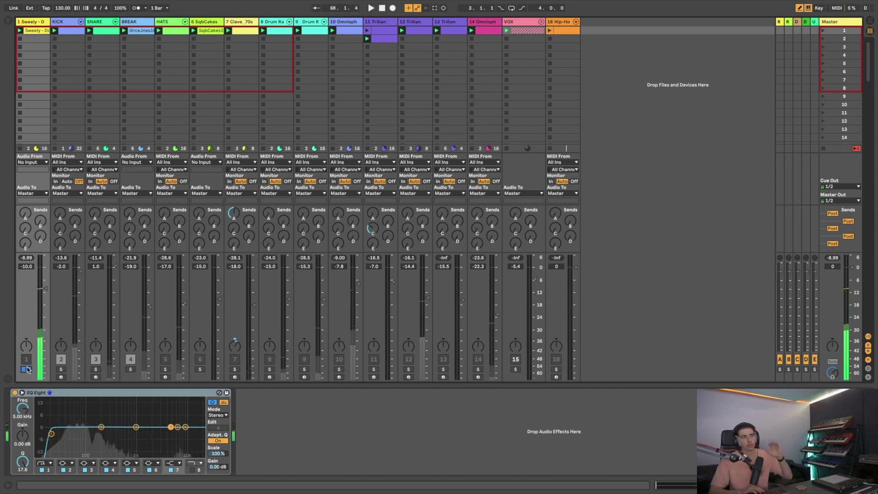
{"action": "key", "text": "space"}
{"action": "key", "text": "space"}
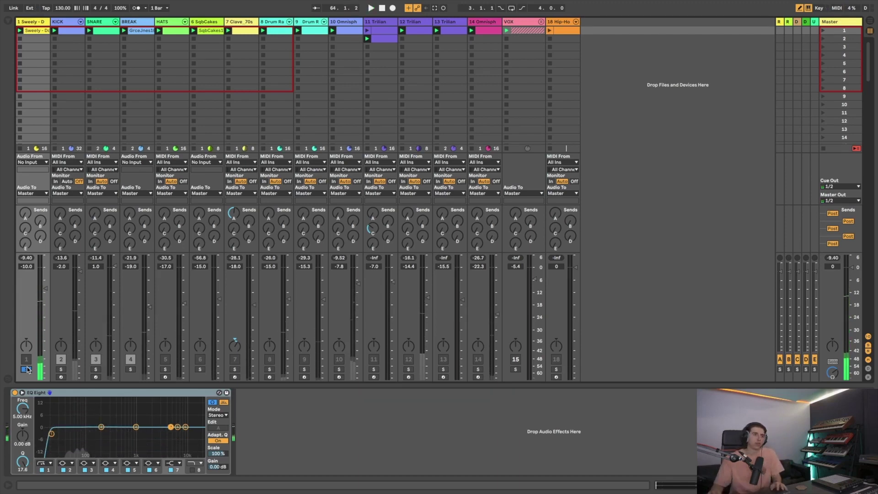
{"action": "left_click", "coordinate": [26, 369]}
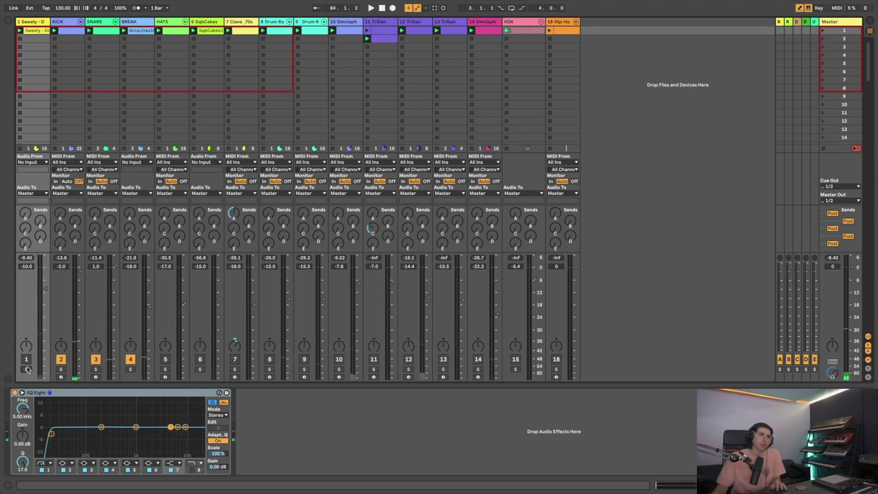
{"action": "left_click", "coordinate": [166, 377]}
- Audition HATS soloed, then together with track 1, then the full mix
{"action": "left_click", "coordinate": [165, 369]}
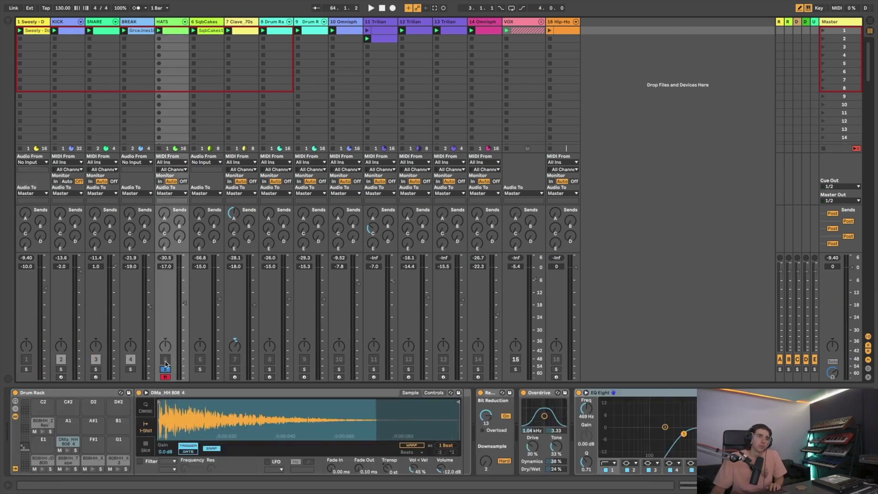
{"action": "key", "text": "space"}
{"action": "double_click", "coordinate": [178, 32]}
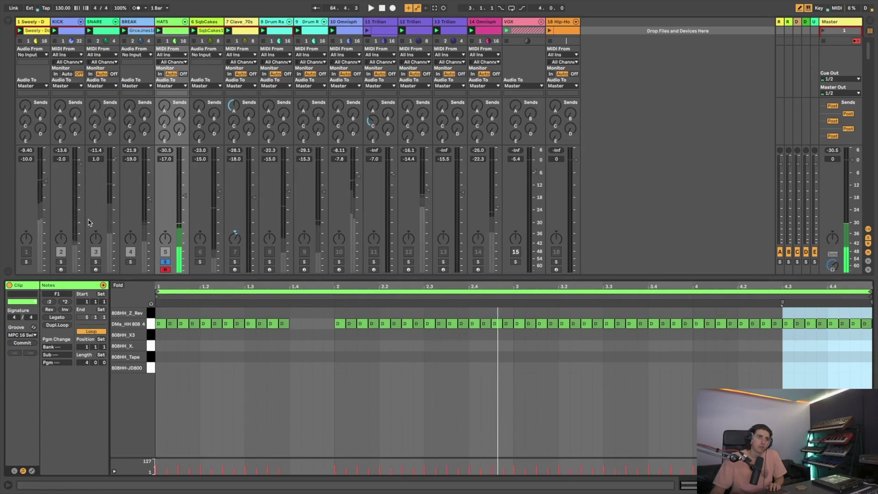
{"action": "left_click", "coordinate": [26, 262]}
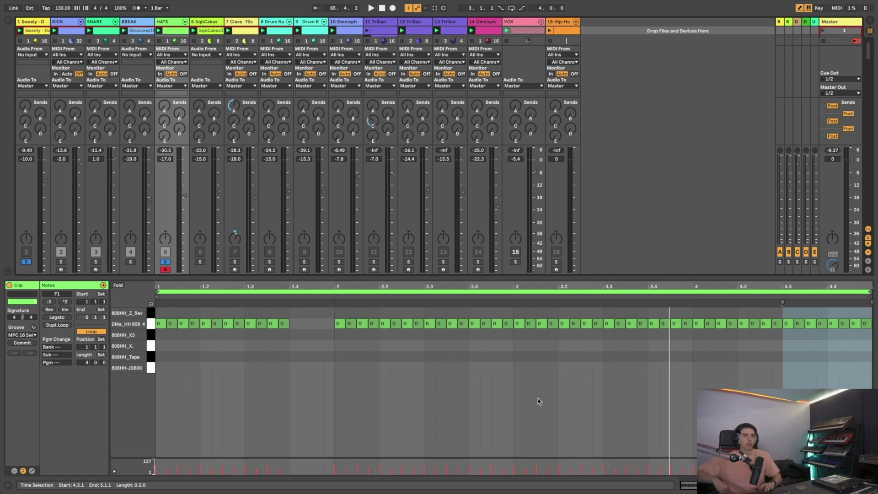
{"action": "key", "text": "space"}
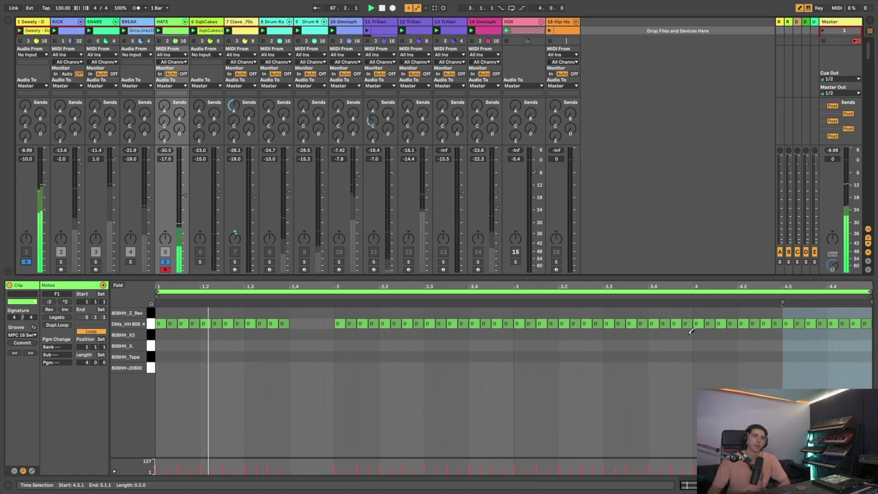
{"action": "left_click", "coordinate": [164, 262]}
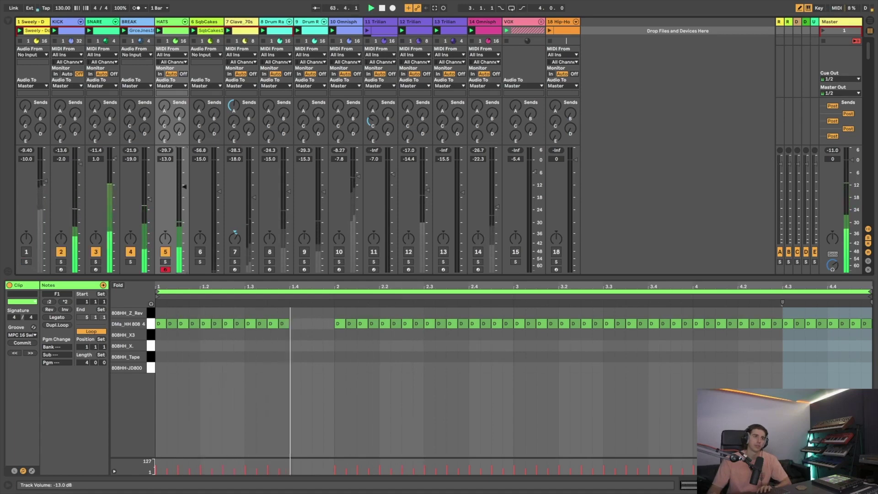
- Lower the HATS volume to -16.6 dB and leave the HATS track soloed
{"action": "key", "text": "Down"}
{"action": "key", "text": "Down"}
{"action": "key", "text": "Down"}
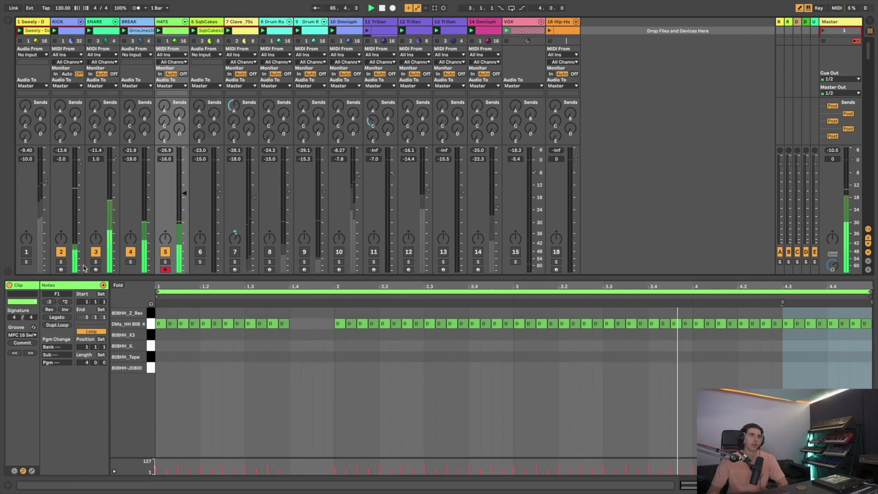
{"action": "left_click", "coordinate": [26, 262]}
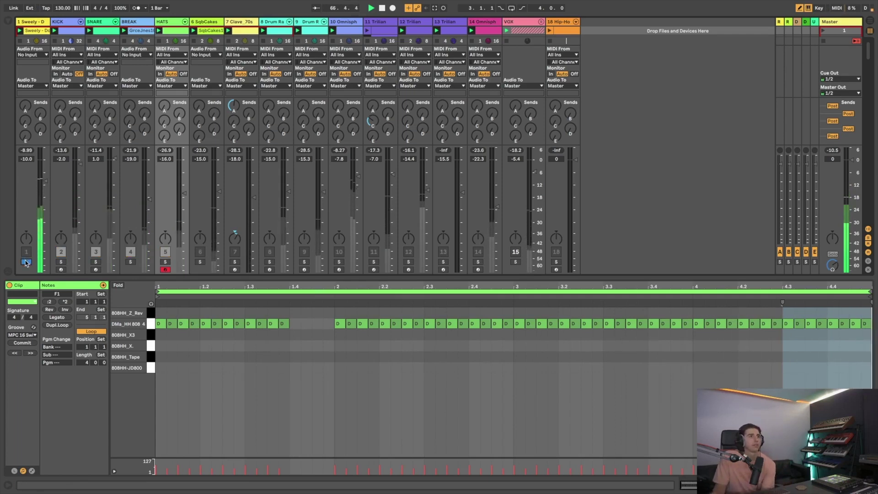
{"action": "left_click", "coordinate": [26, 261]}
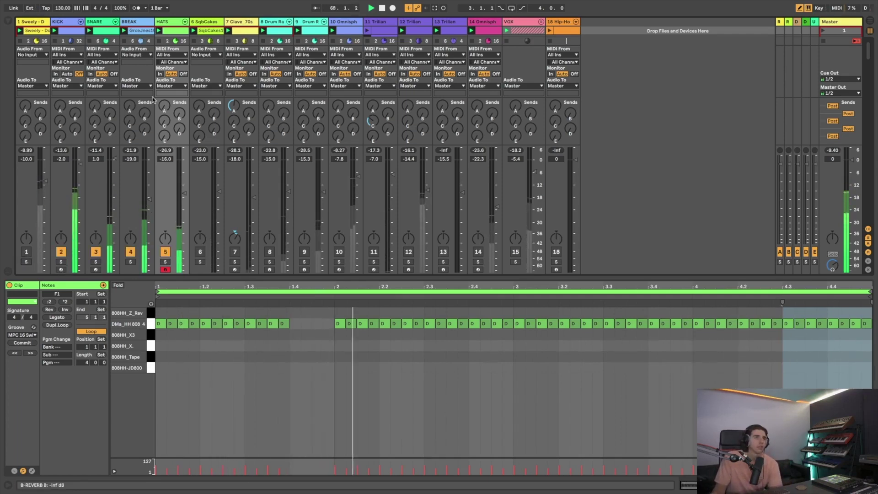
{"action": "left_click", "coordinate": [165, 261]}
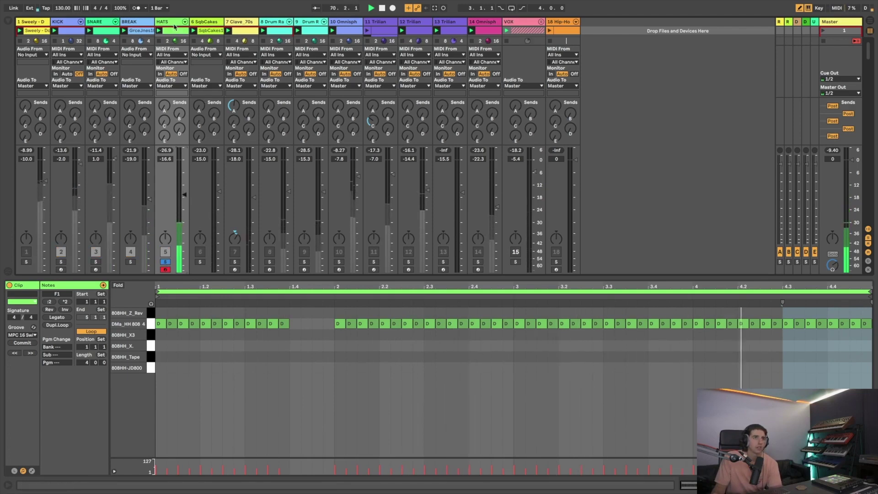
{"action": "double_click", "coordinate": [174, 24]}
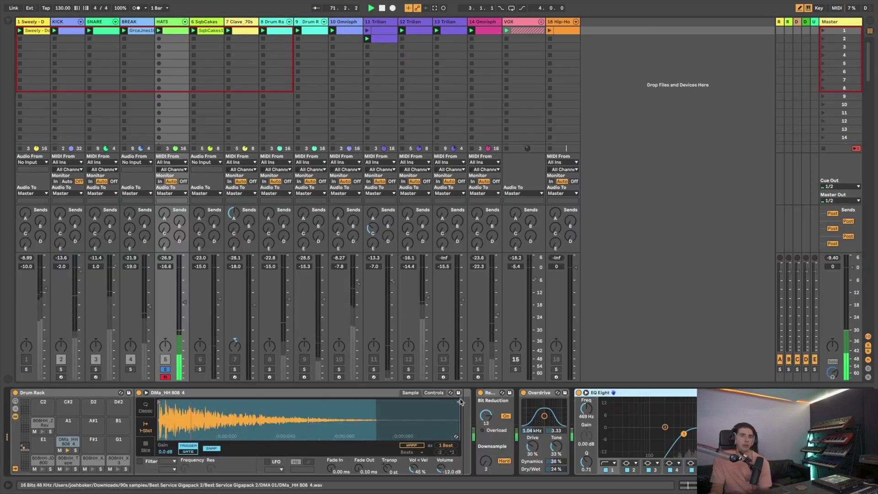
- Compare the HATS drum rack chain with Overdrive bypassed, then re-enable it
{"action": "left_click", "coordinate": [486, 394]}
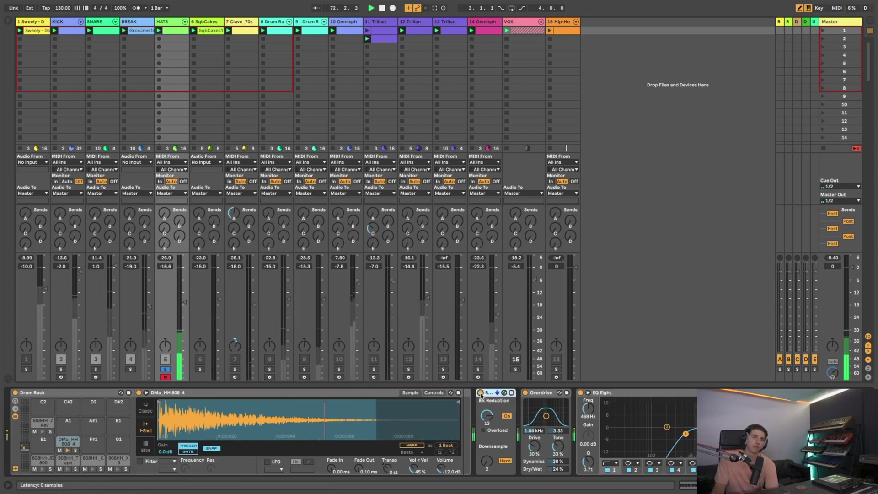
{"action": "left_click", "coordinate": [526, 393]}
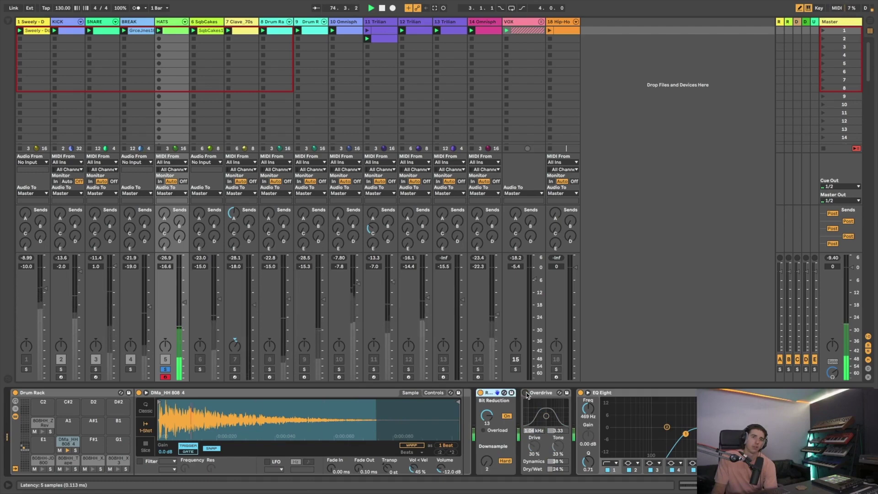
{"action": "left_click", "coordinate": [526, 393]}
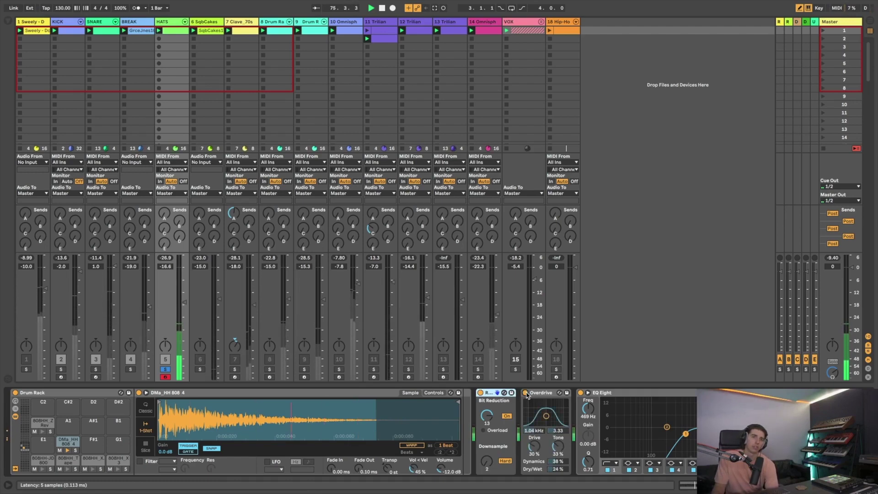
- Unsolo HATS, solo track 1 and play it briefly
{"action": "left_click", "coordinate": [164, 370]}
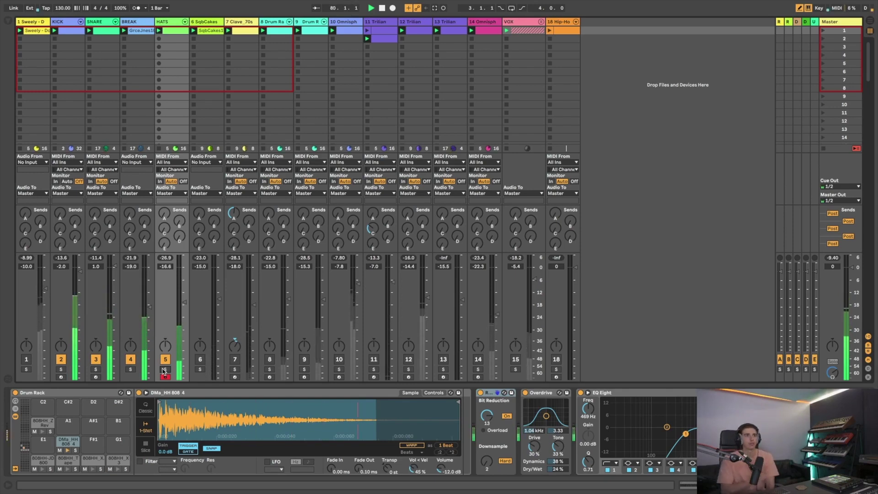
{"action": "left_click", "coordinate": [26, 369]}
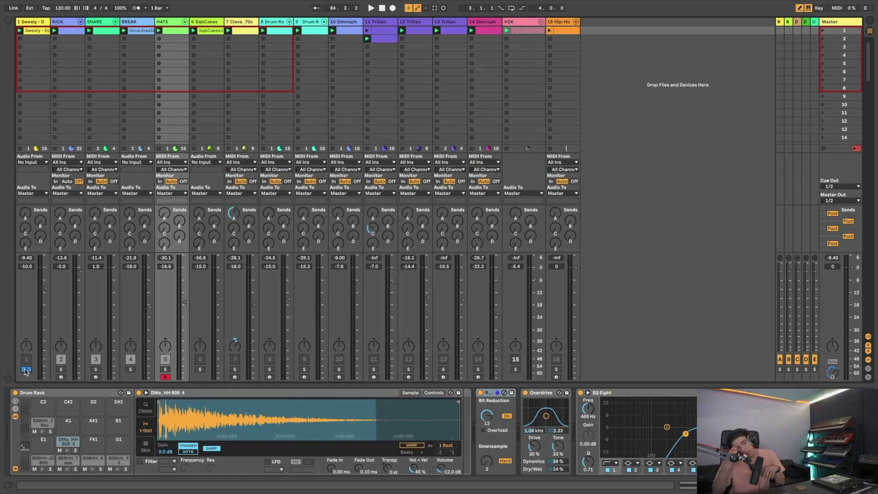
{"action": "key", "text": "space"}
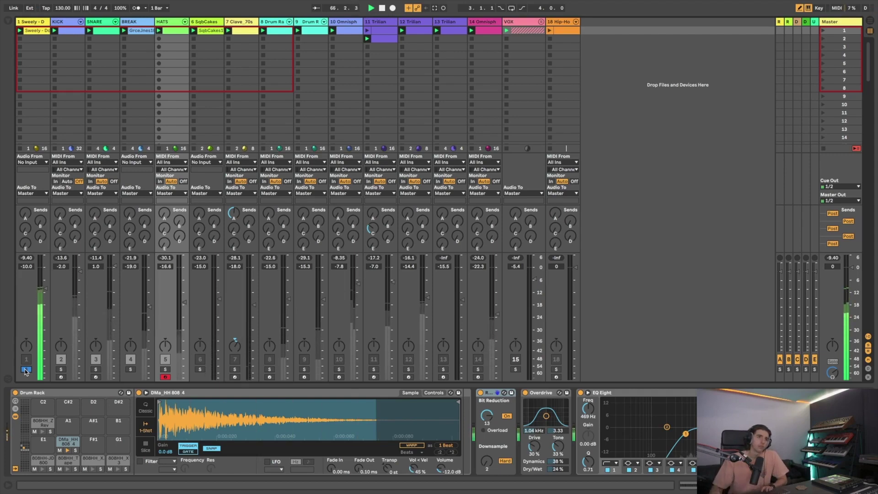
{"action": "key", "text": "space"}
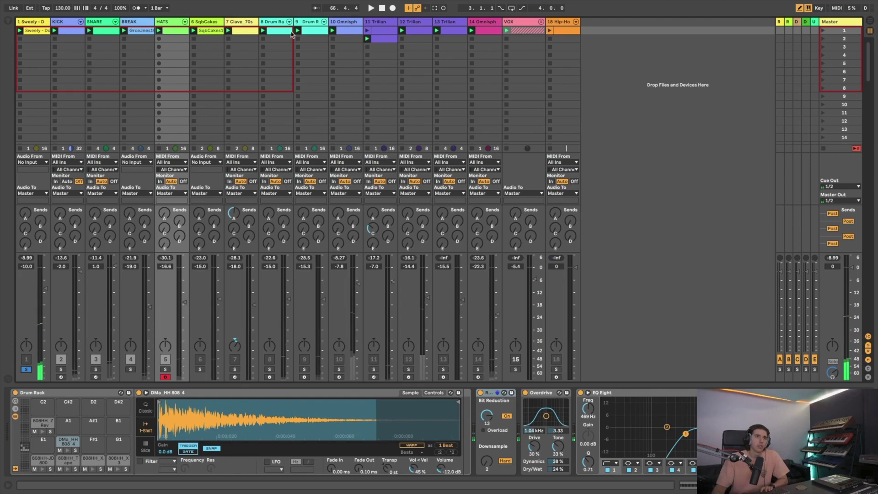
- Move the conga Drum Rack track to position 6 beside HATS and solo it
{"action": "left_click", "coordinate": [277, 21]}
{"action": "left_click", "coordinate": [319, 22]}
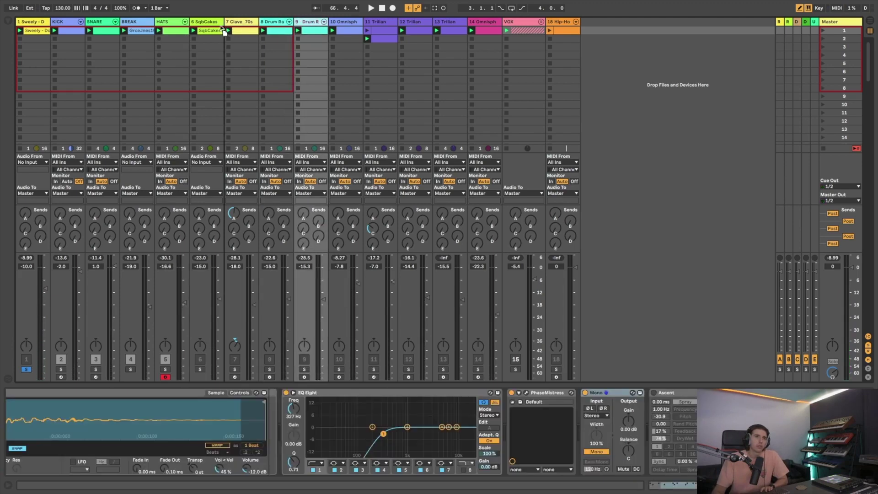
{"action": "left_click_drag", "start_coordinate": [199, 23], "coordinate": [195, 26]}
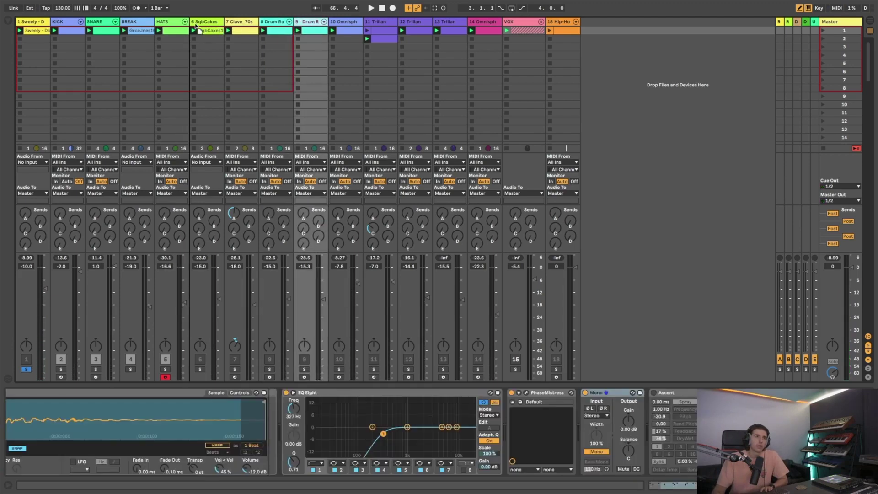
{"action": "left_click_drag", "start_coordinate": [205, 380], "coordinate": [204, 374]}
{"action": "left_click", "coordinate": [200, 370]}
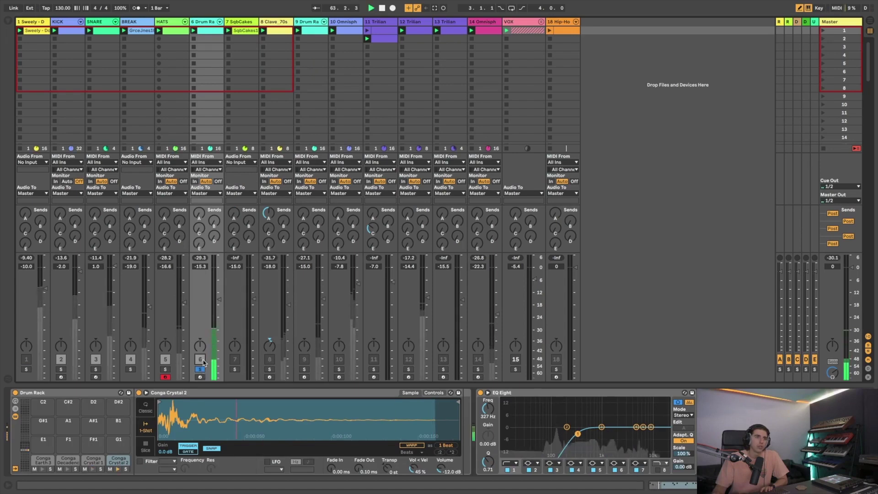
{"action": "double_click", "coordinate": [207, 31]}
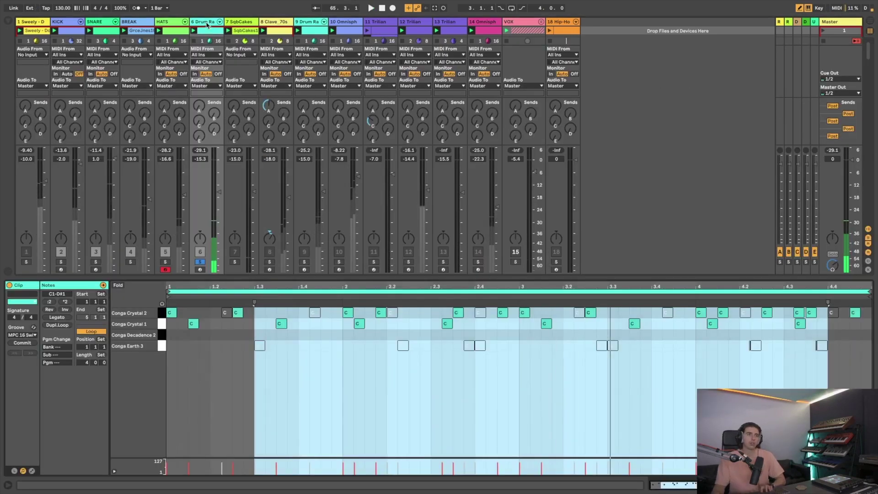
{"action": "left_click", "coordinate": [207, 22]}
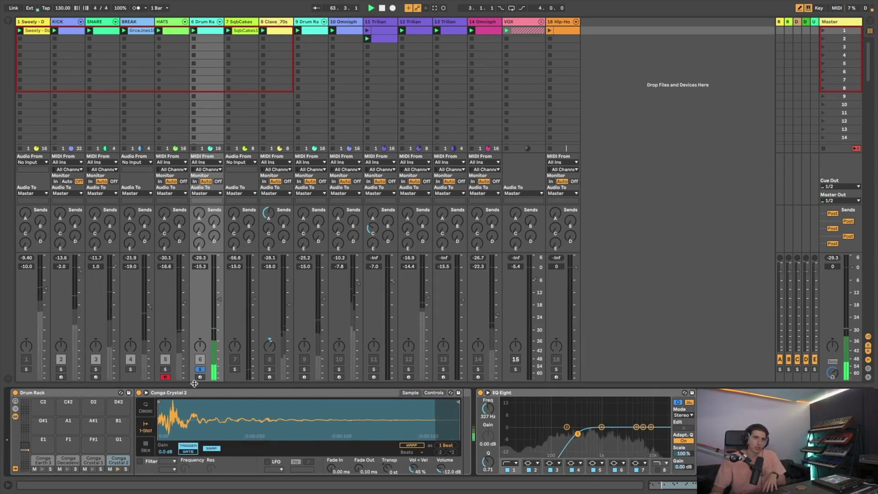
- Raise the conga track's volume to -12 dB while it plays soloed
{"action": "key", "text": "space"}
{"action": "left_click_drag", "start_coordinate": [219, 299], "coordinate": [219, 292]}
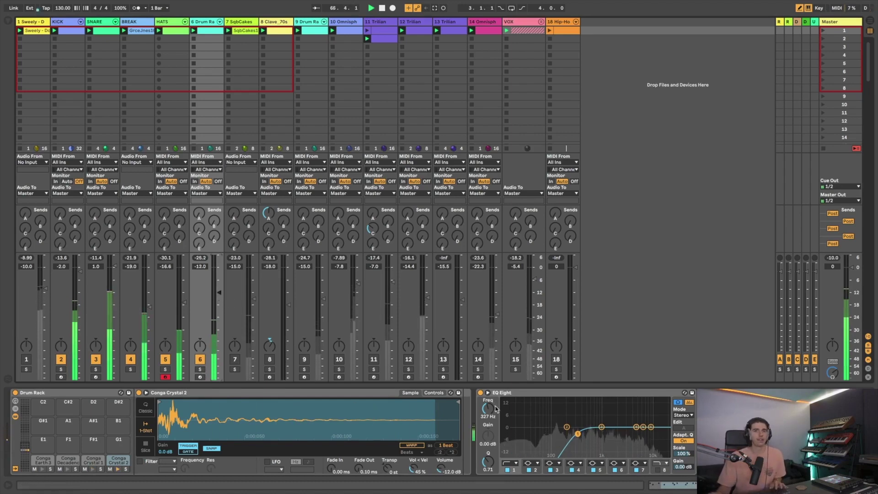
{"action": "scroll", "coordinate": [320, 429], "scroll_direction": "right", "scroll_amount": 5}
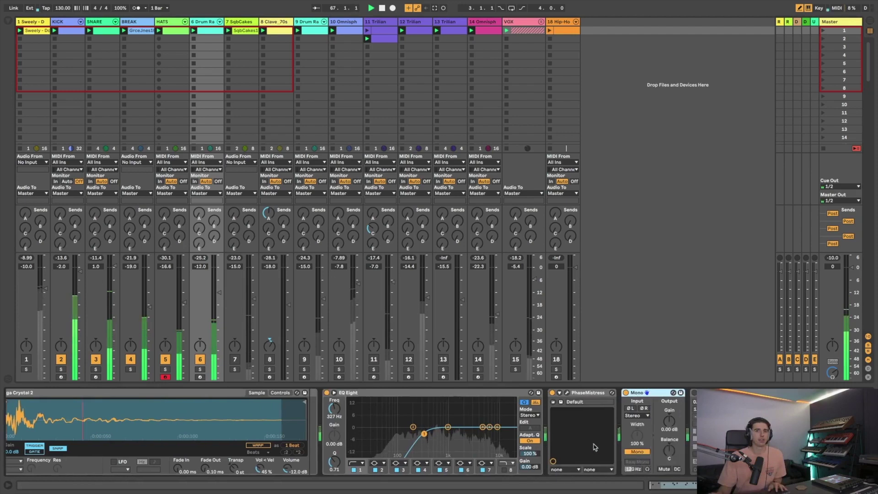
{"action": "left_click", "coordinate": [200, 369]}
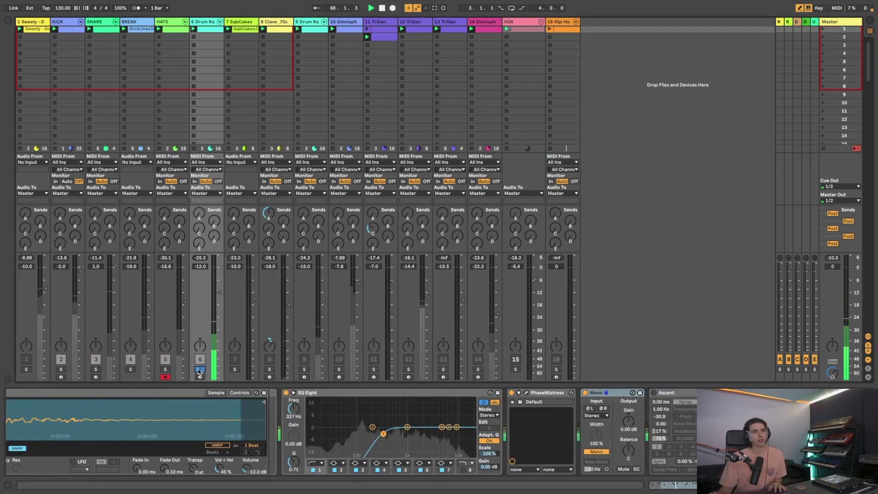
- Switch the conga chain's Utility effect on and turn its Mono setting off
{"action": "left_click", "coordinate": [527, 393]}
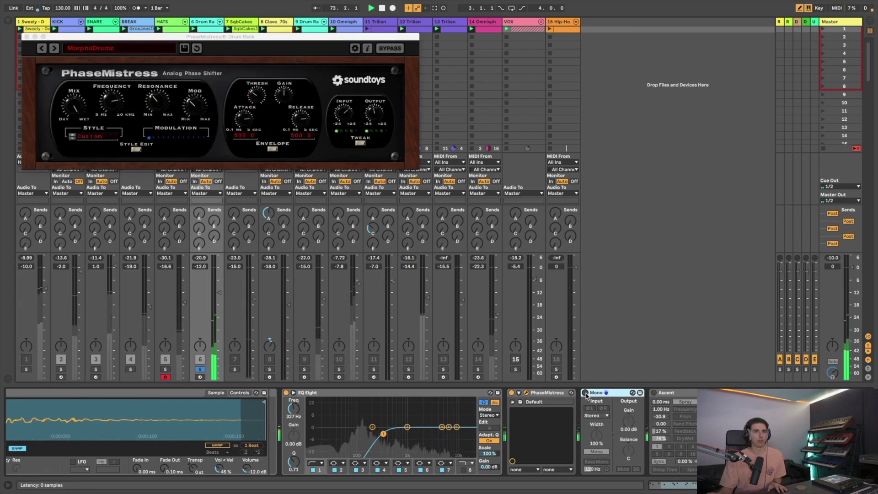
{"action": "left_click", "coordinate": [586, 394]}
{"action": "left_click", "coordinate": [602, 451]}
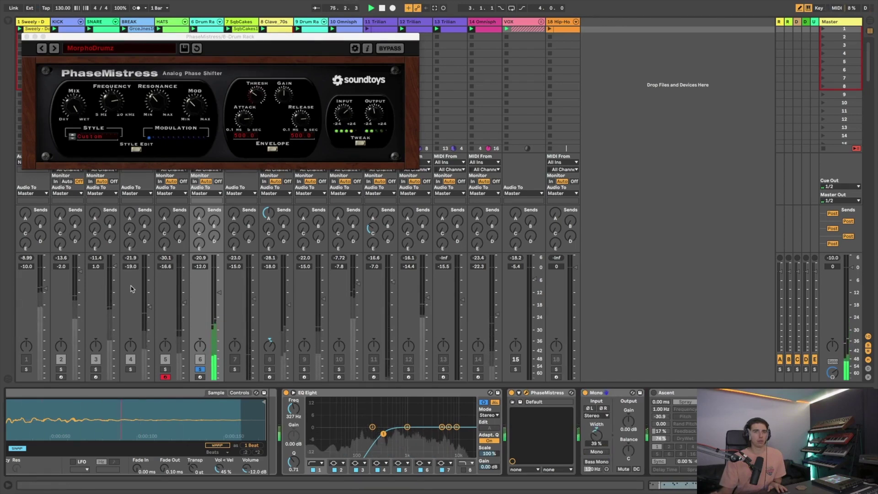
- Close PhaseMistress, unsolo the conga track, and briefly audition track 1 soloed
{"action": "left_click", "coordinate": [26, 37]}
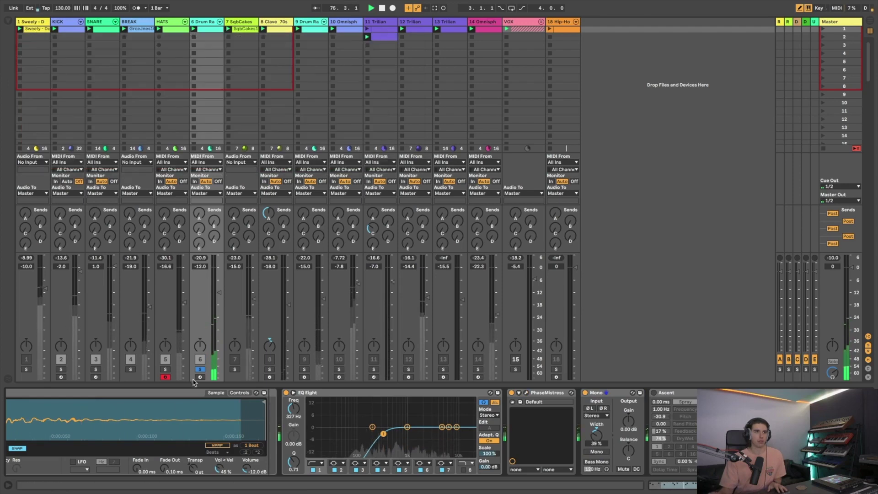
{"action": "left_click", "coordinate": [200, 370]}
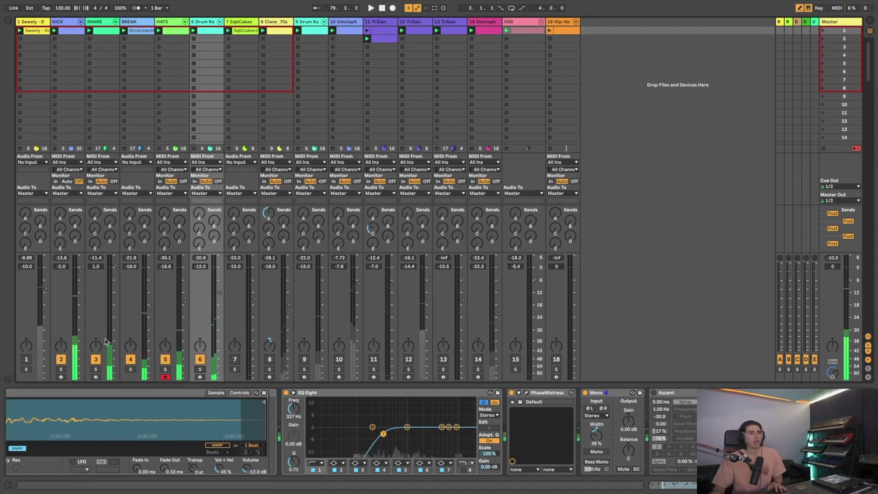
{"action": "left_click", "coordinate": [26, 369]}
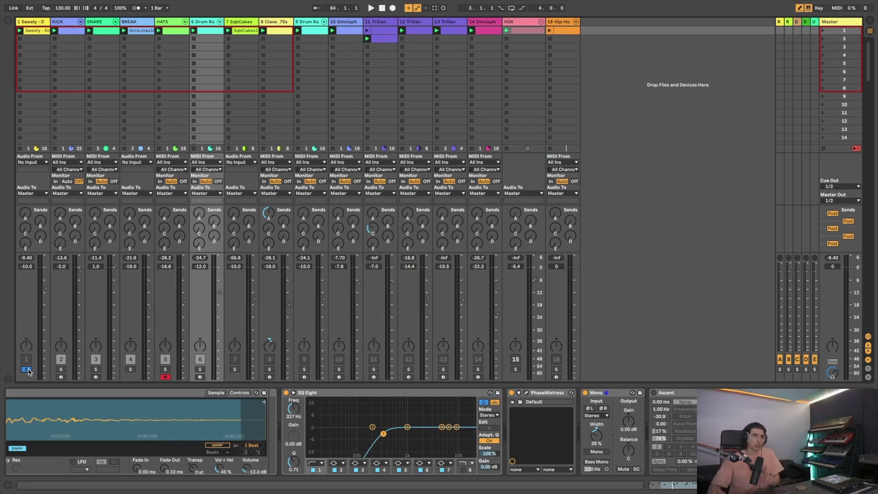
{"action": "left_click", "coordinate": [26, 369]}
- Solo the conga track, play, and open its clip's notes with nothing selected
{"action": "left_click", "coordinate": [199, 369]}
{"action": "key", "text": "space"}
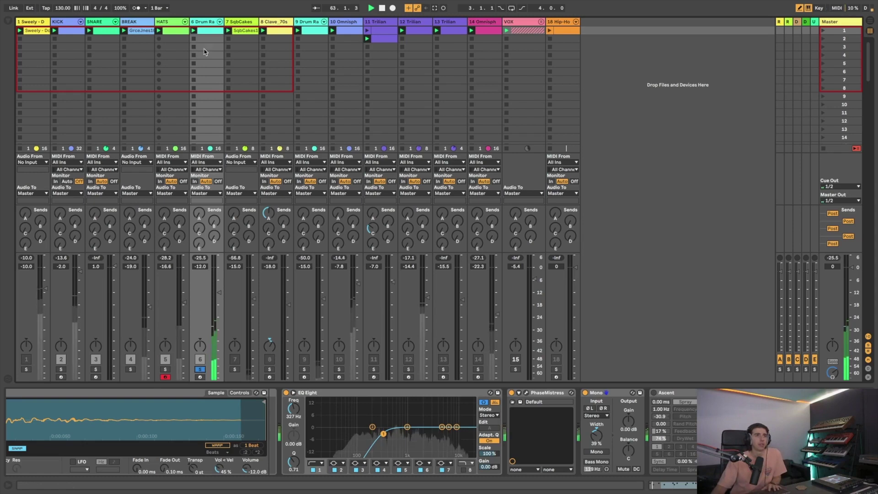
{"action": "left_click", "coordinate": [210, 31]}
{"action": "left_click", "coordinate": [419, 384]}
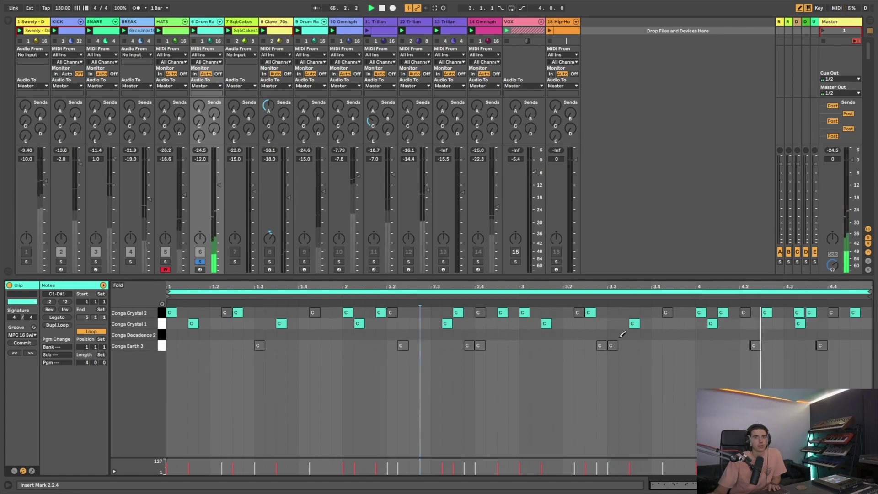
{"action": "left_click", "coordinate": [200, 261]}
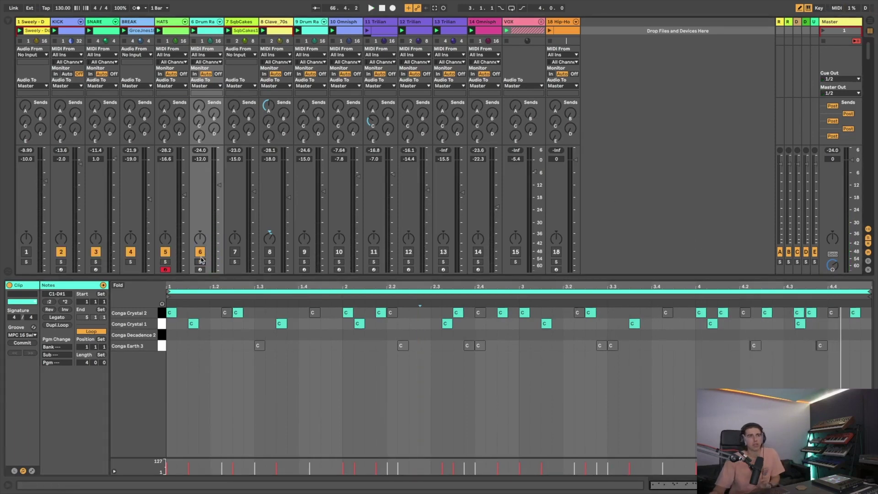
{"action": "key", "text": "space"}
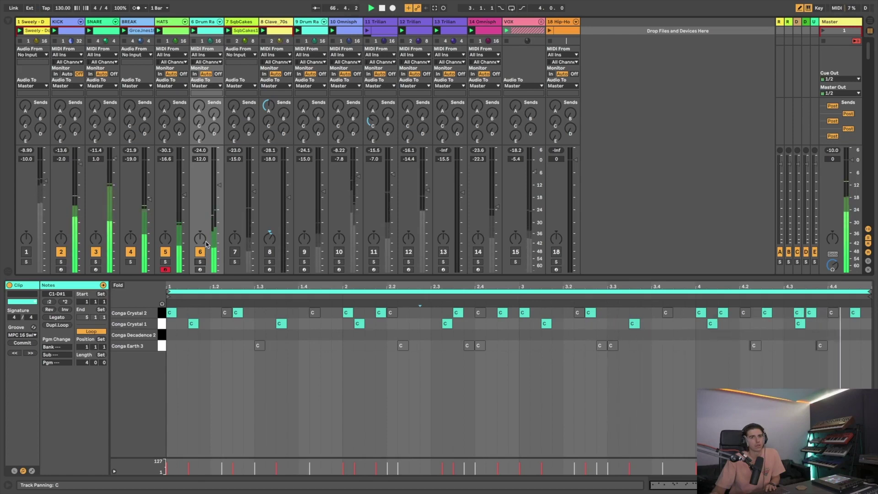
{"action": "key", "text": "space"}
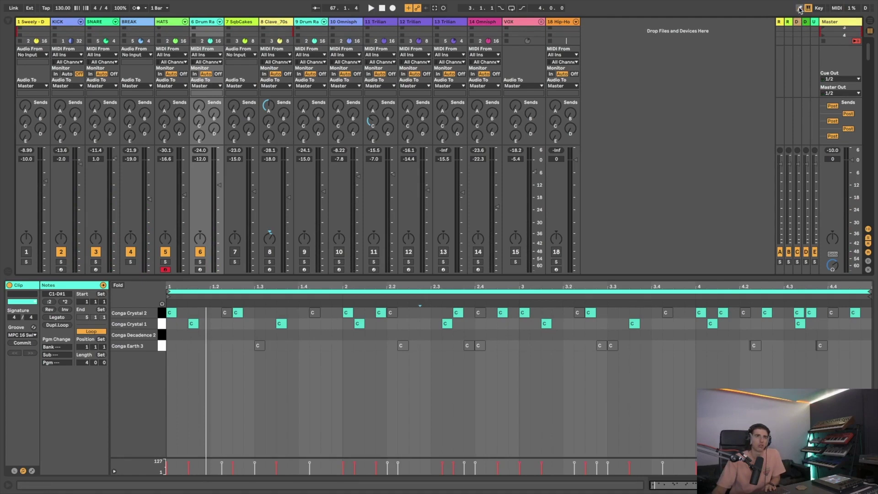
{"action": "key", "text": "space"}
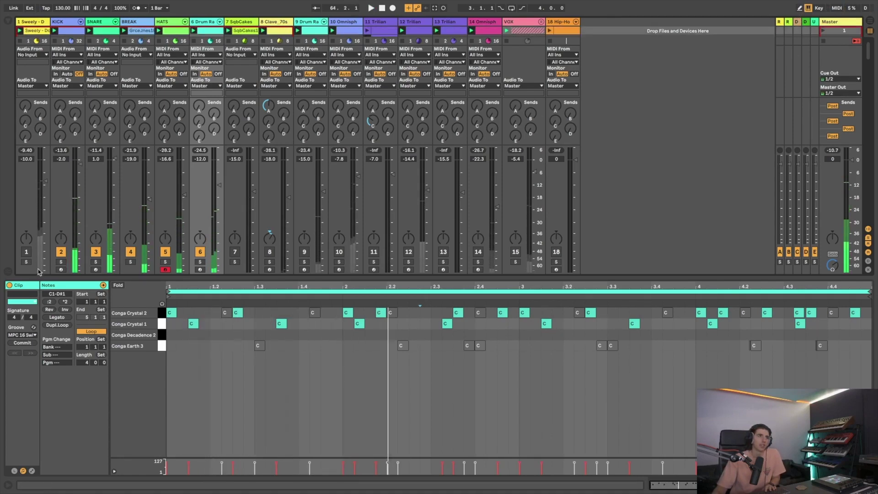
{"action": "left_click", "coordinate": [26, 262]}
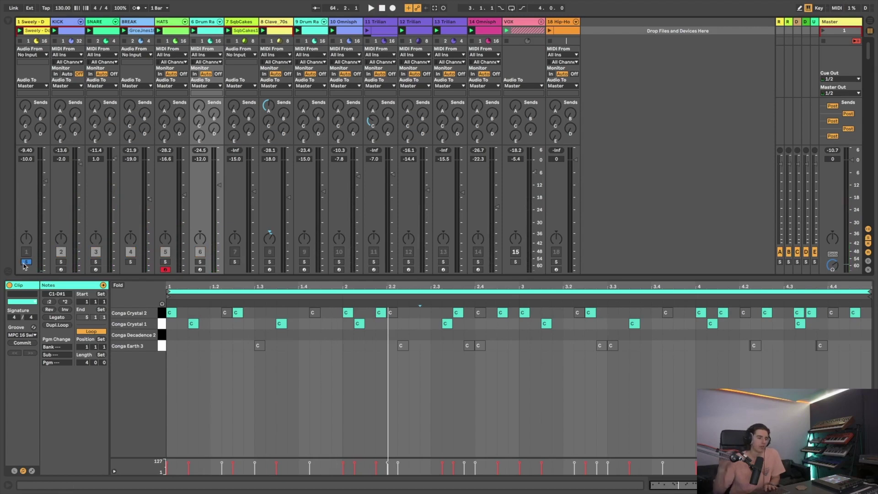
{"action": "key", "text": "space"}
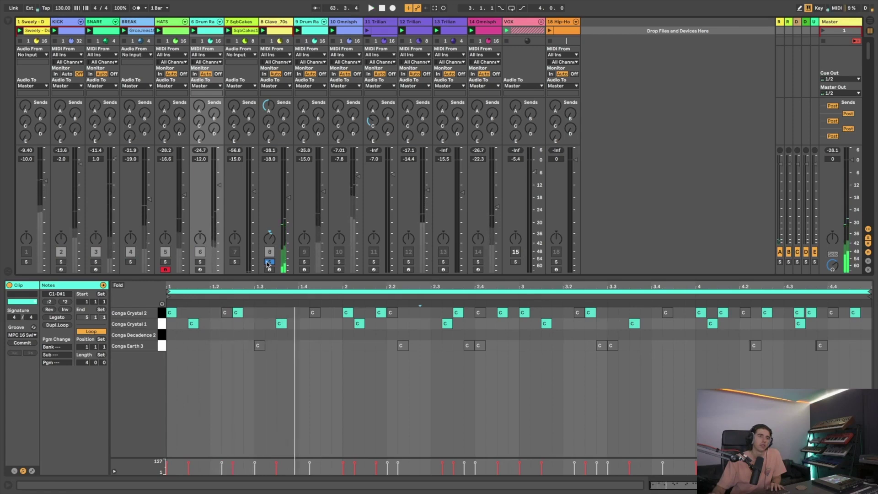
{"action": "left_click", "coordinate": [268, 262]}
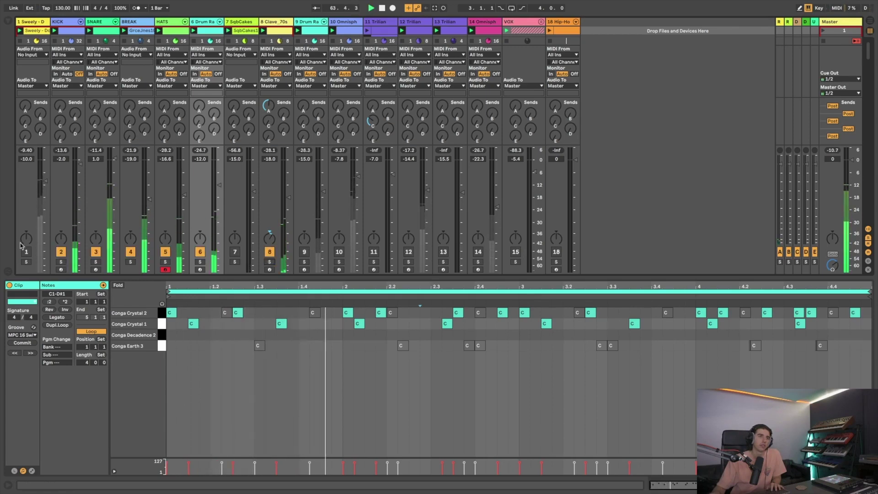
{"action": "left_click", "coordinate": [27, 262]}
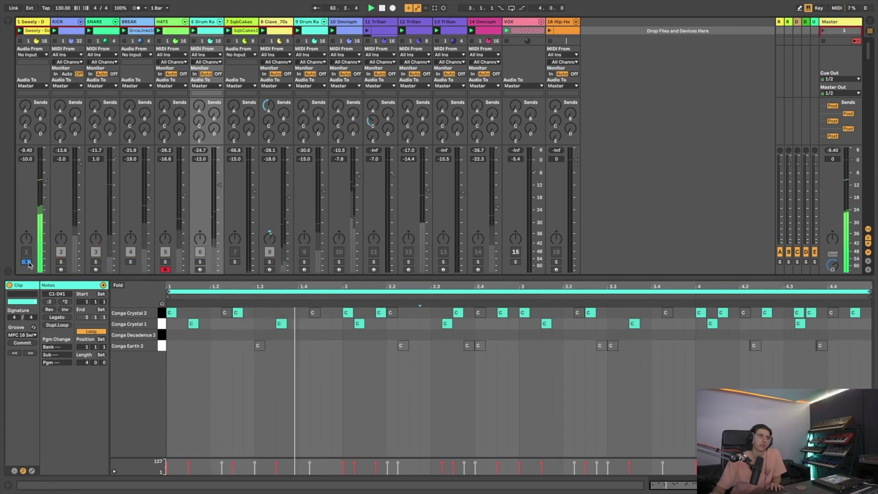
{"action": "left_click", "coordinate": [28, 262]}
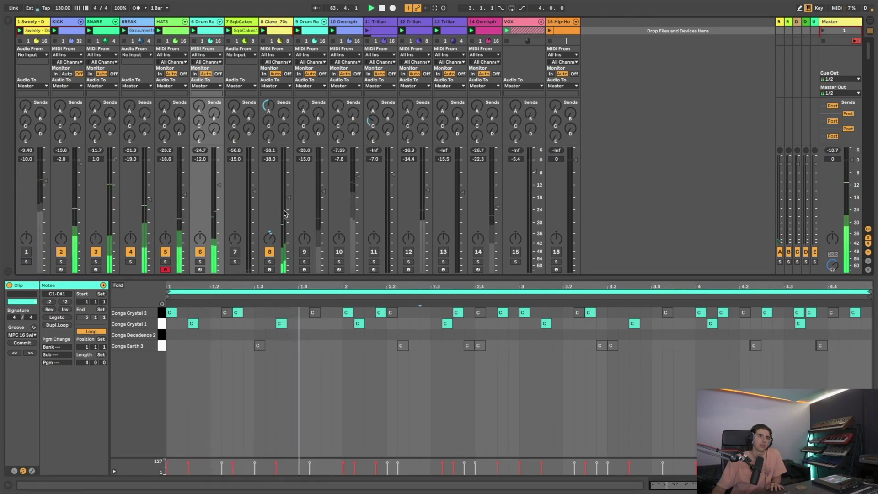
{"action": "left_click_drag", "start_coordinate": [290, 202], "coordinate": [284, 211]}
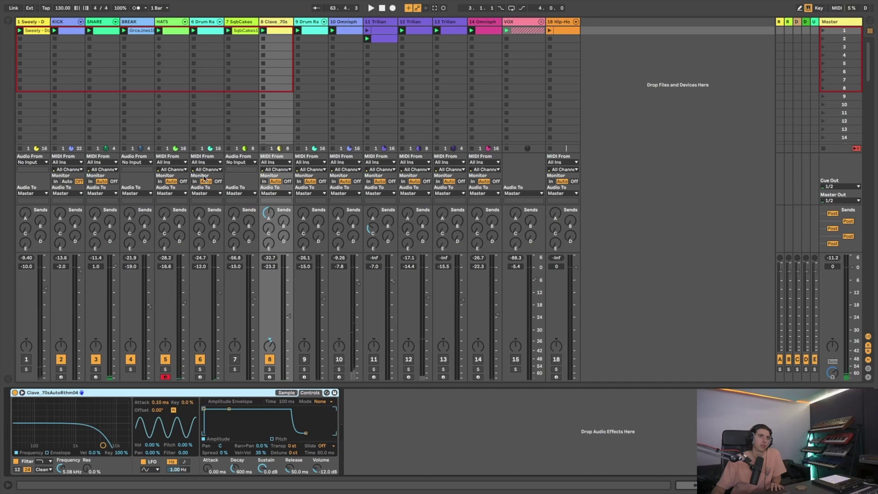
- Lower the clave Simpler filter cutoff to 3.43 kHz and set resonance to 15% while playing
{"action": "left_click_drag", "start_coordinate": [79, 471], "coordinate": [78, 480]}
{"action": "key", "text": "space"}
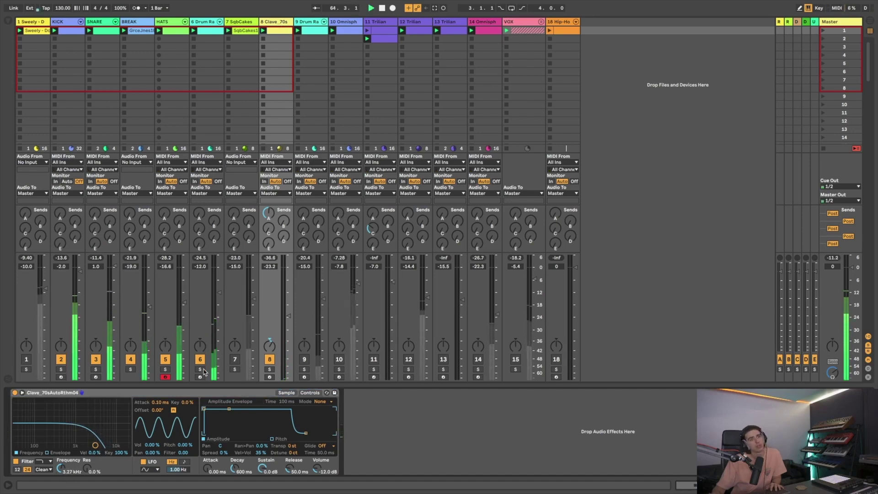
{"action": "left_click_drag", "start_coordinate": [97, 446], "coordinate": [97, 443]}
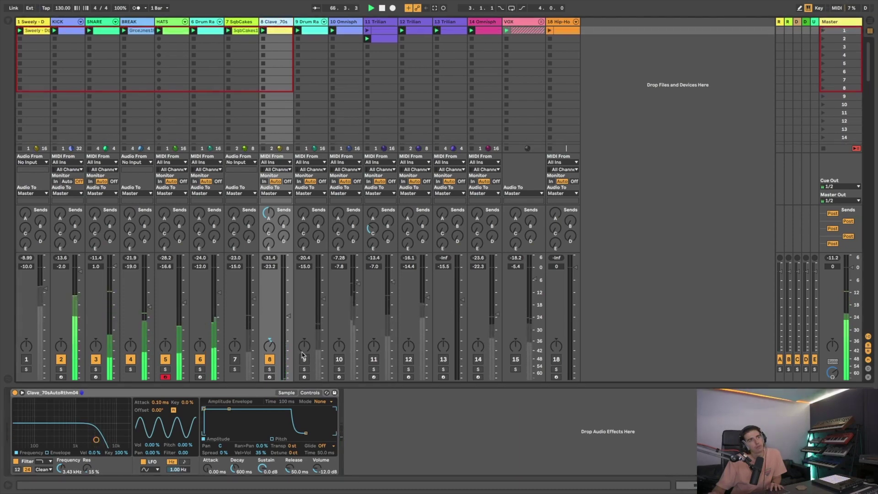
- Briefly solo track 7, then unsolo it to hear the full mix
{"action": "left_click", "coordinate": [235, 369]}
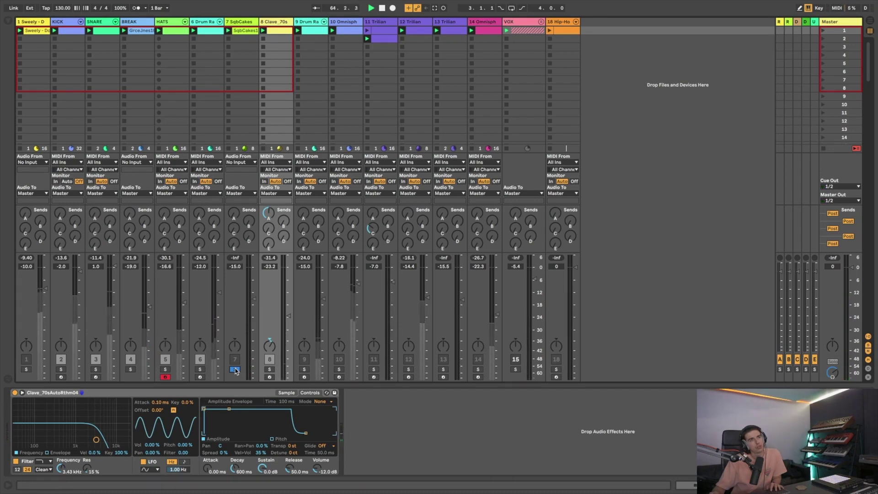
{"action": "left_click", "coordinate": [235, 370]}
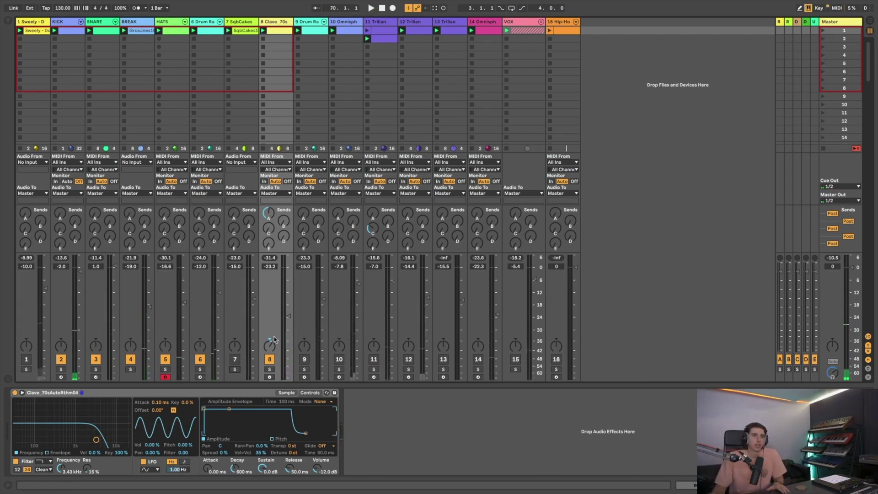
{"action": "left_click", "coordinate": [306, 22]}
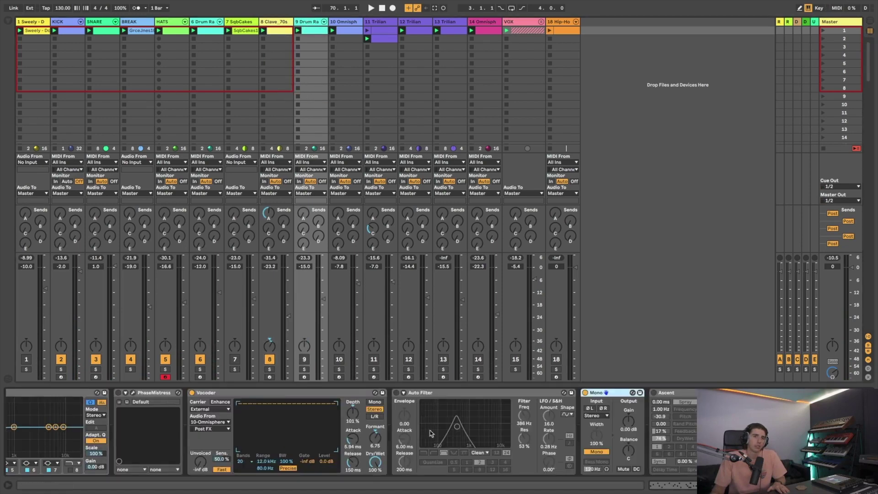
- Scroll the conga Drum Rack track's Device View left to the Drum Rack, then select track 14 Omnisphere
{"action": "scroll", "coordinate": [430, 434], "scroll_direction": "left", "scroll_amount": 10}
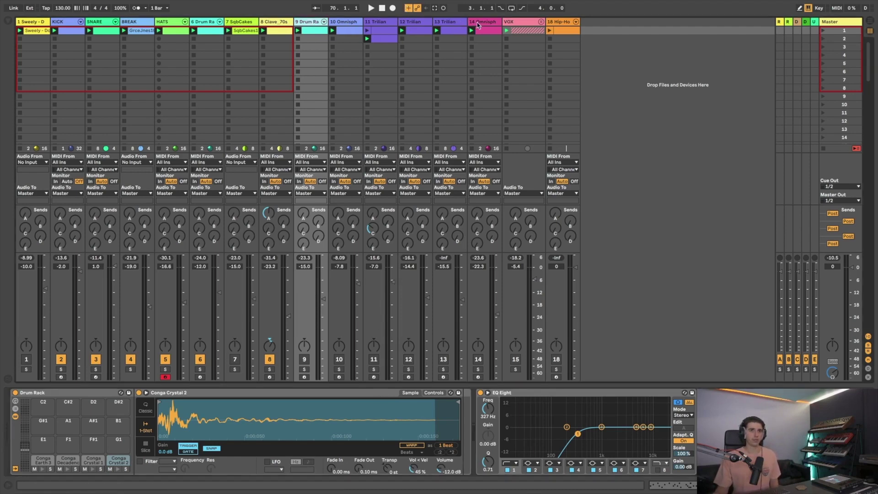
{"action": "left_click", "coordinate": [478, 24]}
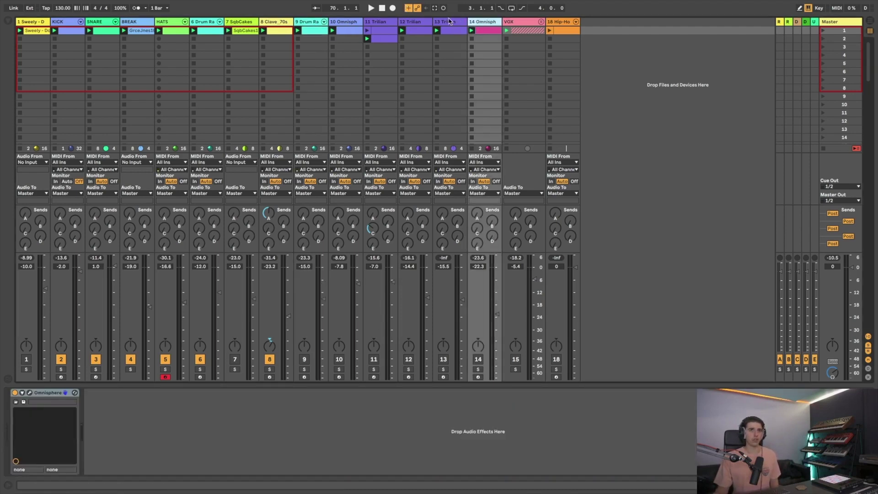
- Play track 10 Omnisphere soloed, then solo the conga Drum Rack track instead
{"action": "left_click", "coordinate": [337, 21]}
{"action": "left_click", "coordinate": [313, 22]}
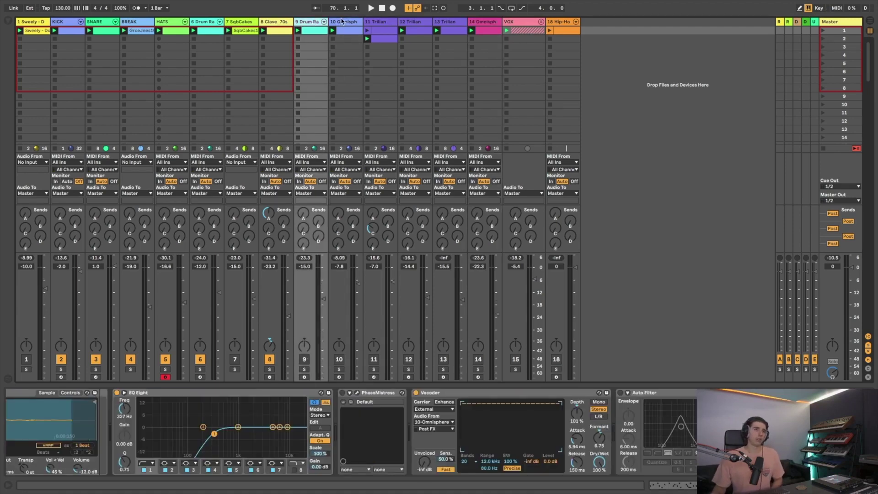
{"action": "left_click", "coordinate": [344, 22]}
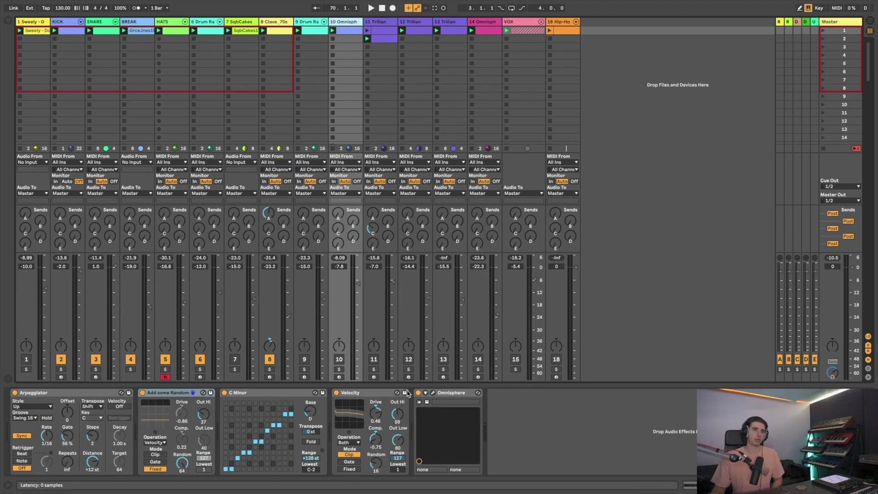
{"action": "left_click", "coordinate": [75, 392]}
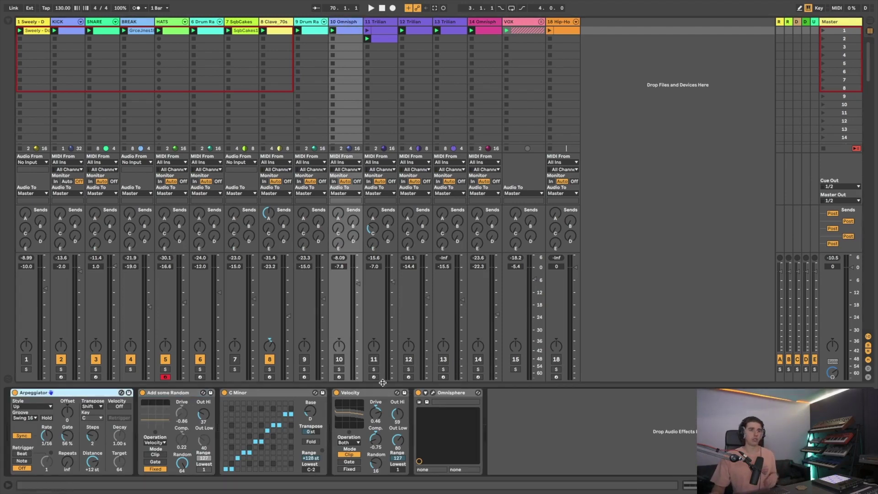
{"action": "left_click", "coordinate": [339, 369]}
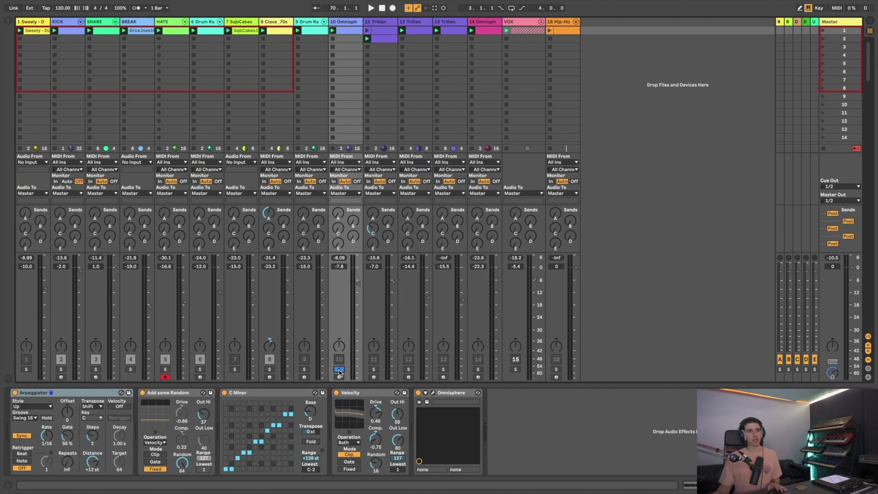
{"action": "key", "text": "space"}
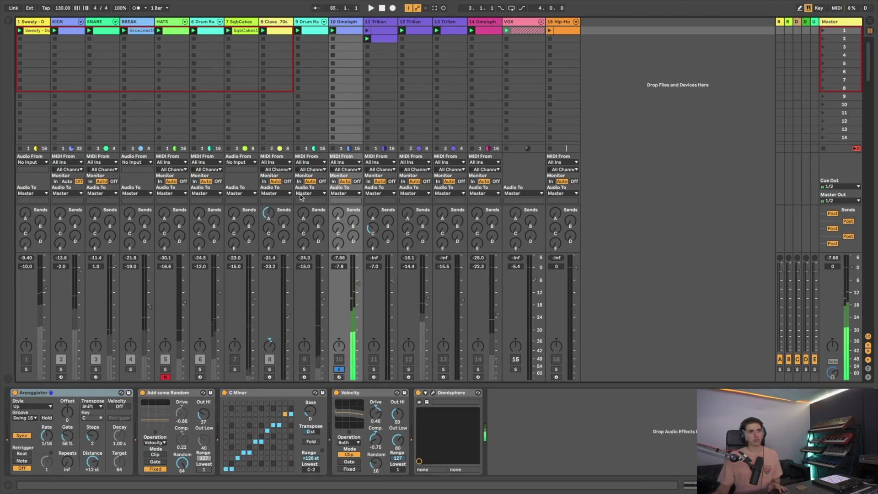
{"action": "left_click", "coordinate": [304, 369]}
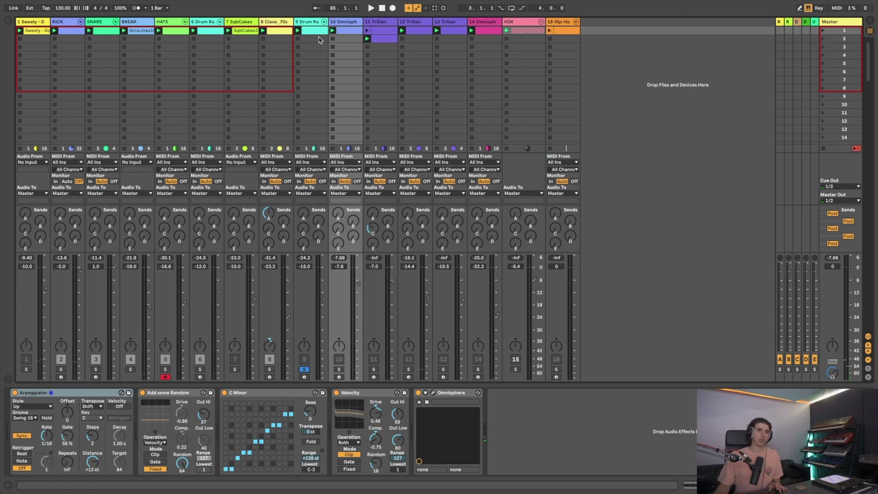
- Compare the conga Drum Rack with its Vocoder switched off, then switch it back on
{"action": "left_click", "coordinate": [310, 24]}
{"action": "scroll", "coordinate": [443, 416], "scroll_direction": "left", "scroll_amount": 6}
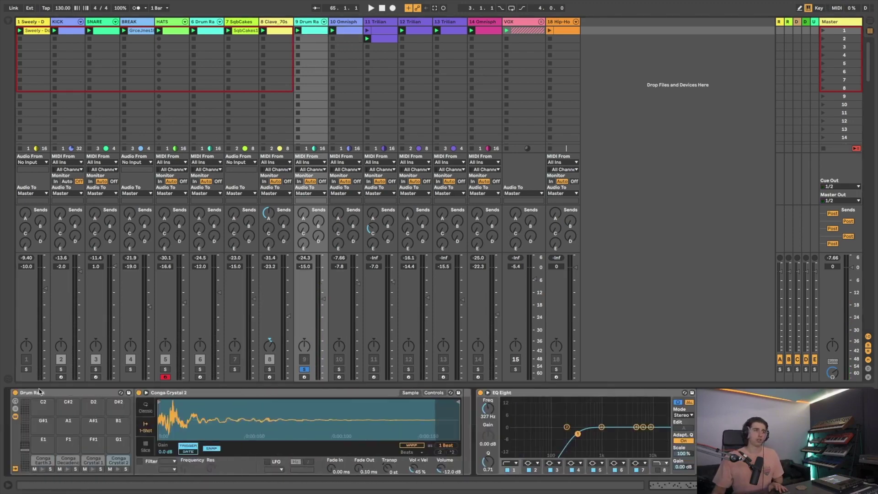
{"action": "scroll", "coordinate": [443, 416], "scroll_direction": "right", "scroll_amount": 6}
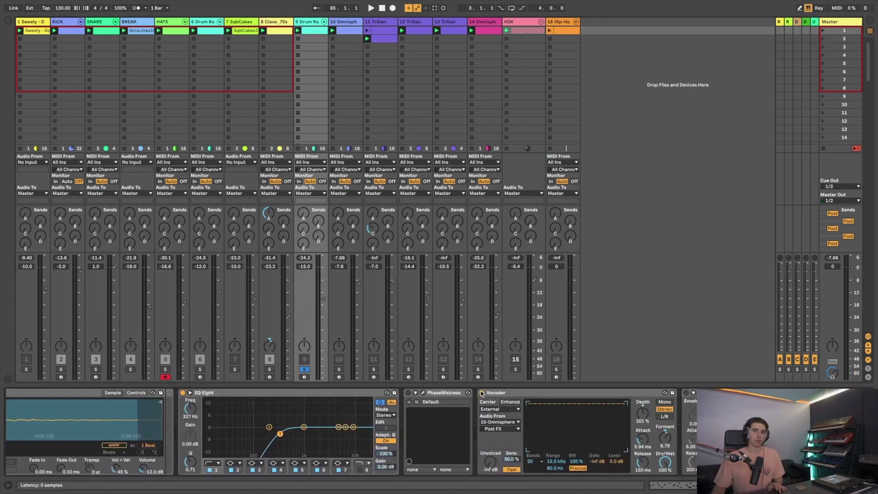
{"action": "left_click", "coordinate": [484, 392]}
{"action": "key", "text": "space"}
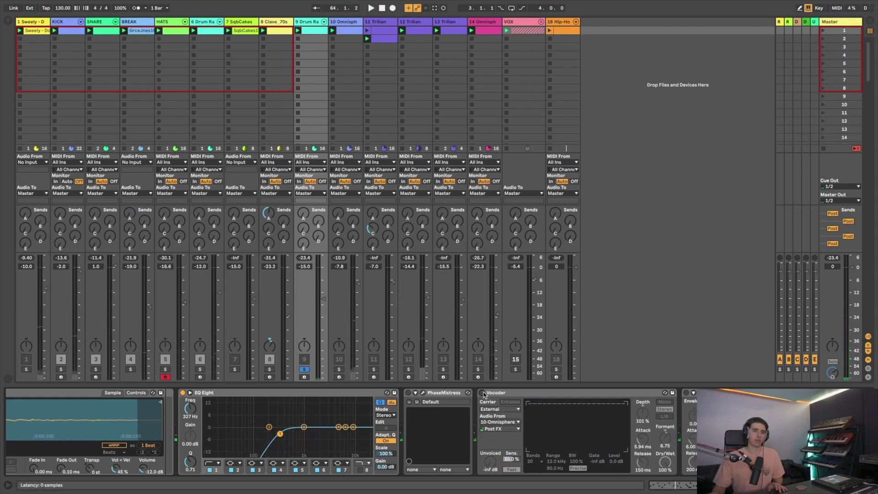
{"action": "left_click", "coordinate": [482, 393]}
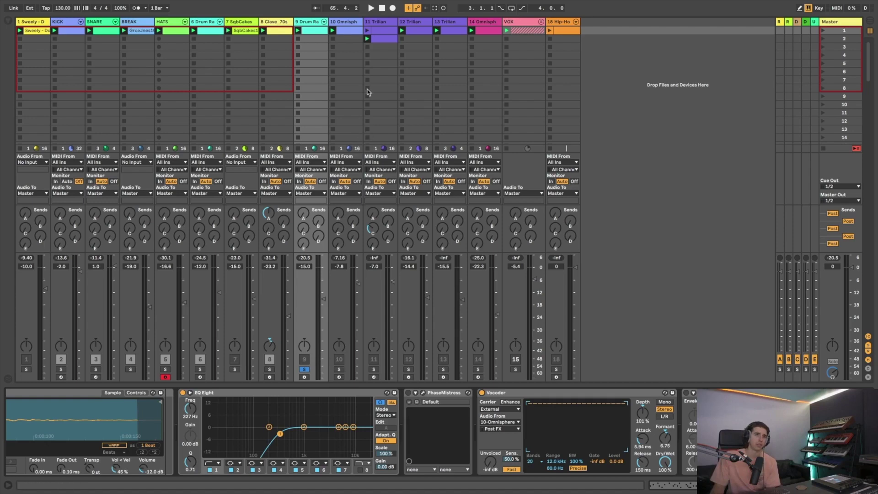
- Play track 10 Omnisphere soloed, then track 1 soloed, releasing each solo afterwards
{"action": "left_click", "coordinate": [354, 29]}
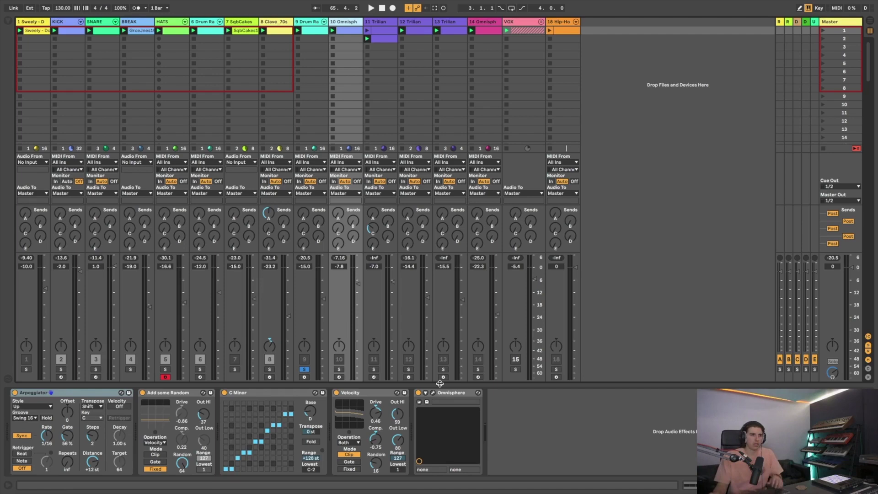
{"action": "key", "text": "space"}
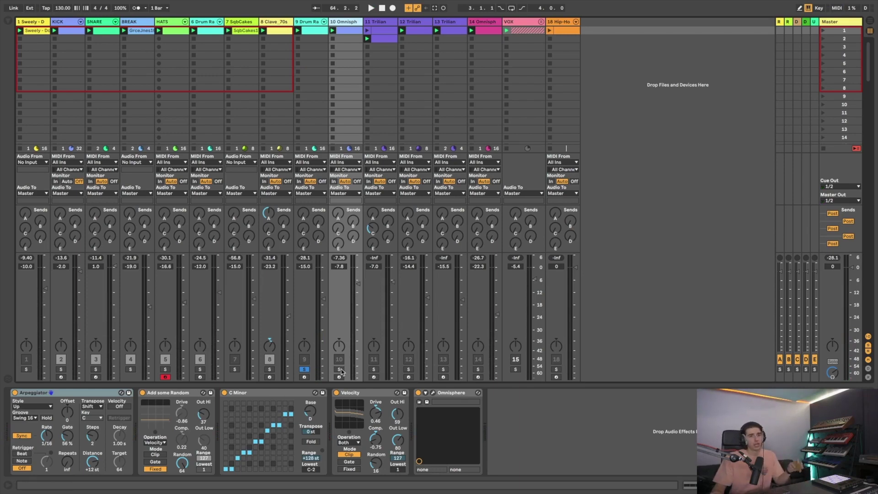
{"action": "left_click", "coordinate": [340, 369]}
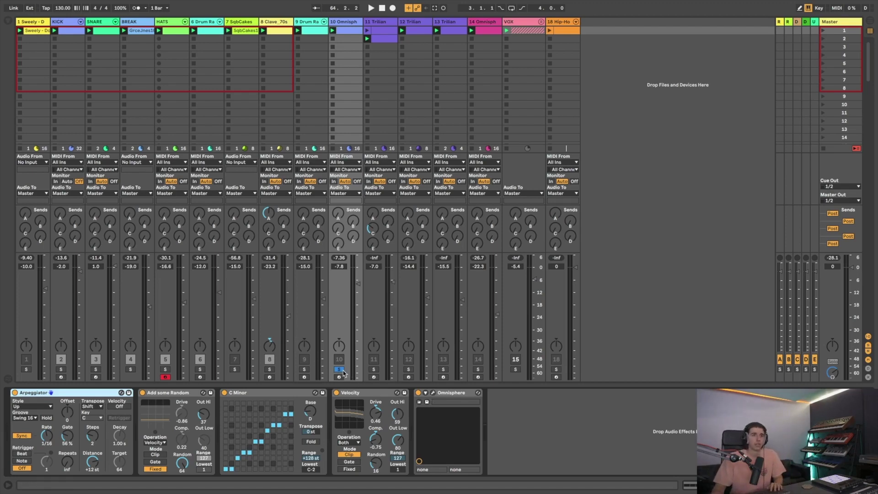
{"action": "left_click", "coordinate": [339, 369]}
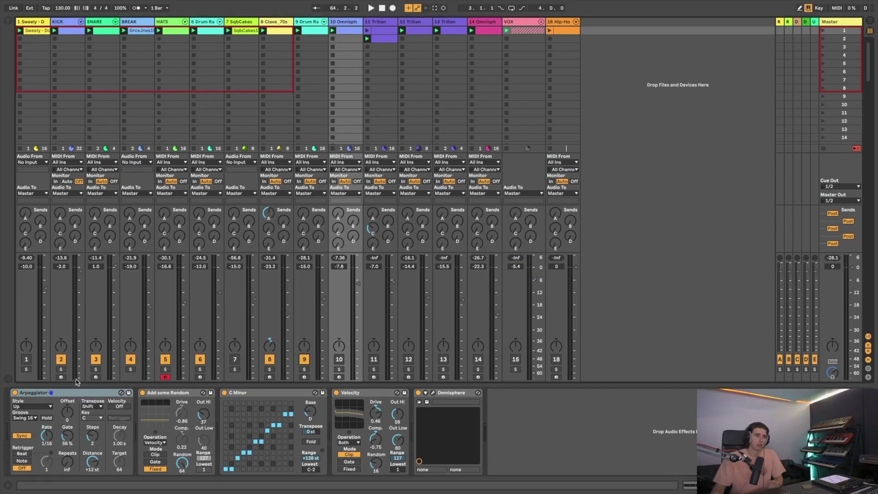
{"action": "left_click", "coordinate": [26, 369]}
{"action": "key", "text": "space"}
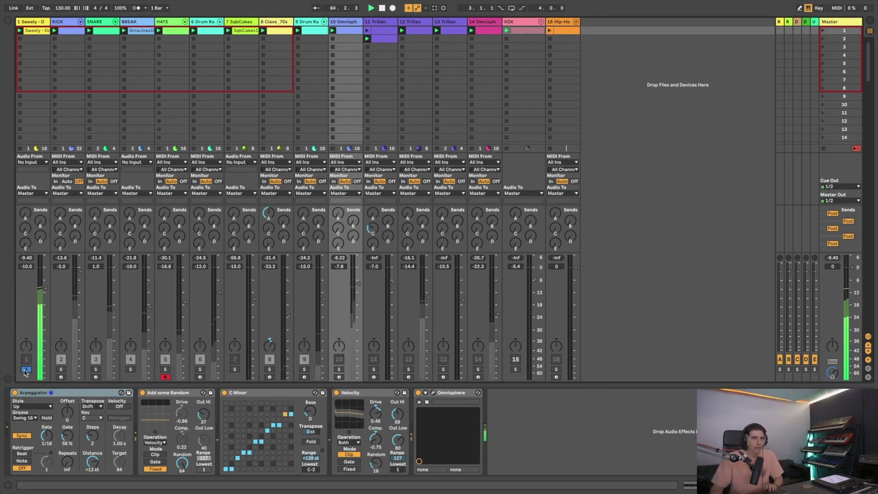
{"action": "left_click", "coordinate": [27, 369]}
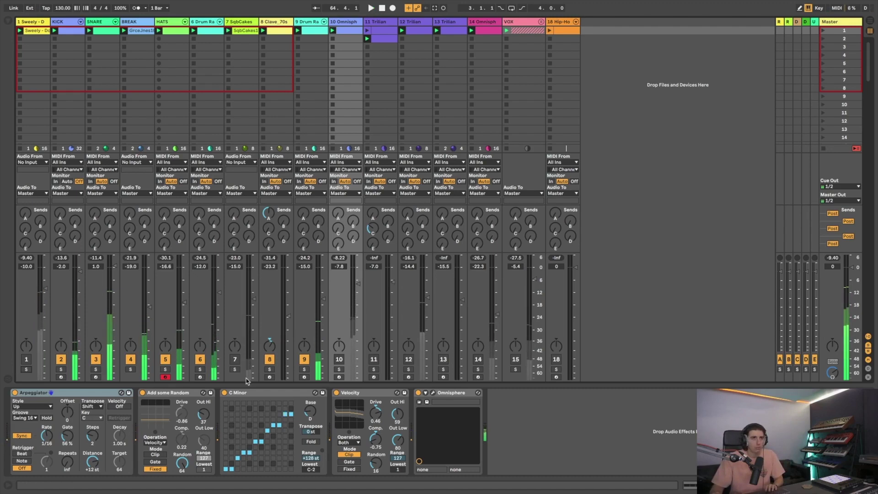
- Raise the conga Drum Rack to -12 dB, unsolo it, and solo the SqbCakes track
{"action": "left_click", "coordinate": [304, 369]}
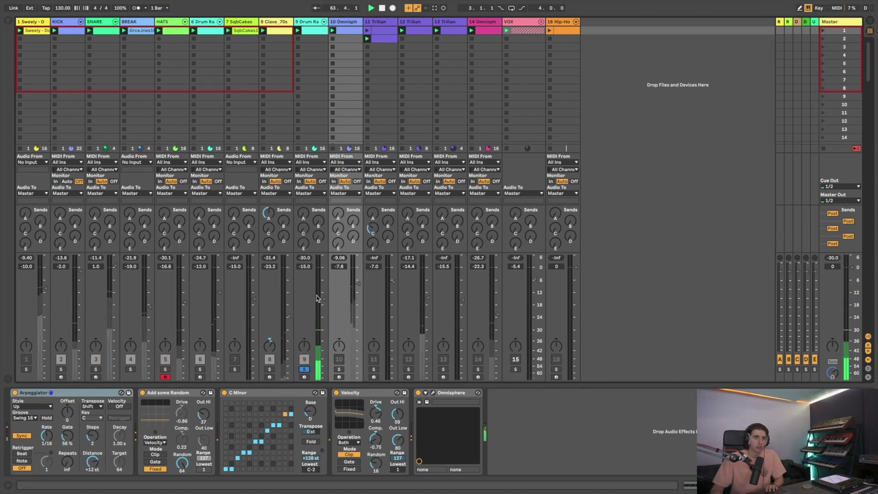
{"action": "mouse_move", "coordinate": [324, 298]}
{"action": "left_mouse_down"}
{"action": "mouse_move", "coordinate": [323, 286]}
{"action": "mouse_move", "coordinate": [328, 313]}
{"action": "left_mouse_up"}
{"action": "left_click", "coordinate": [304, 369]}
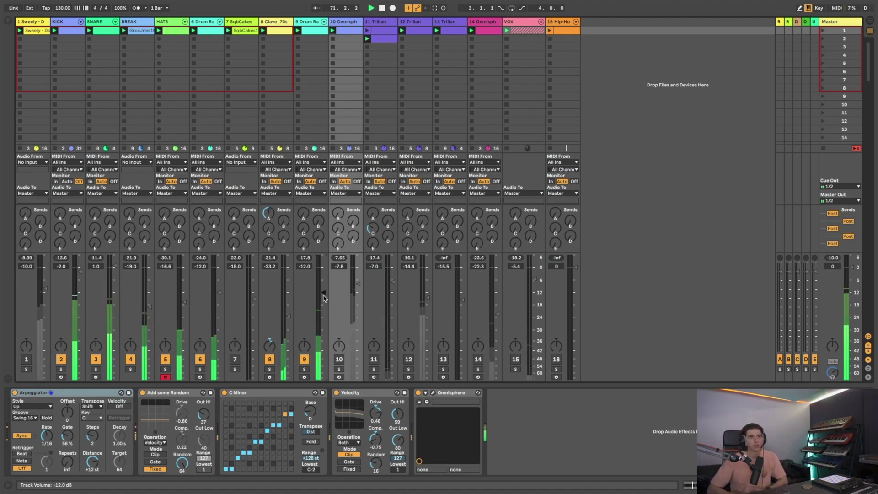
{"action": "left_click", "coordinate": [235, 369]}
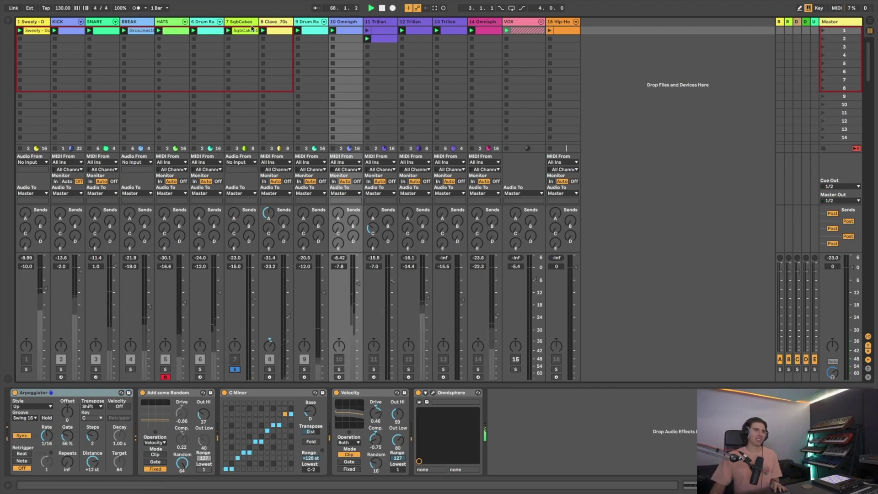
- Rename track 7 (SqbCakes) to BREAK1
{"action": "left_click", "coordinate": [251, 24]}
{"action": "key", "text": "super+r"}
{"action": "type", "text": "BREAK1"}
{"action": "key", "text": "Return"}
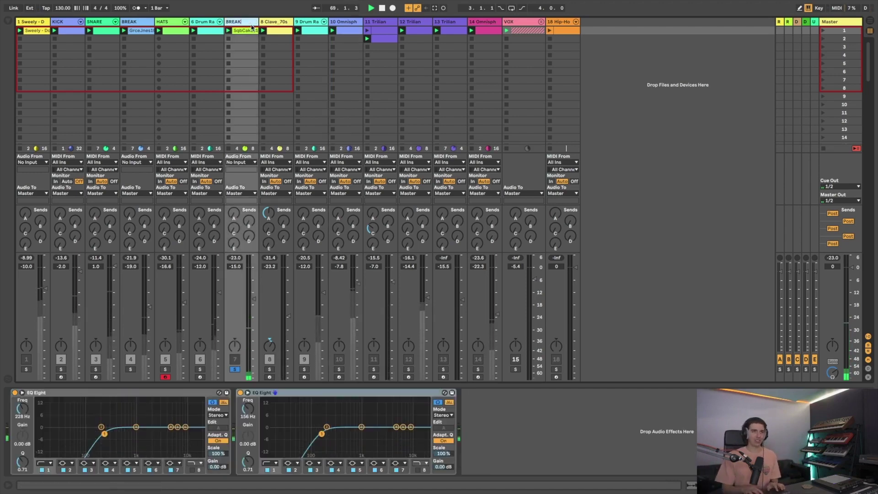
- Solo track 6, rename it PERC, then unsolo it
{"action": "left_click", "coordinate": [200, 369]}
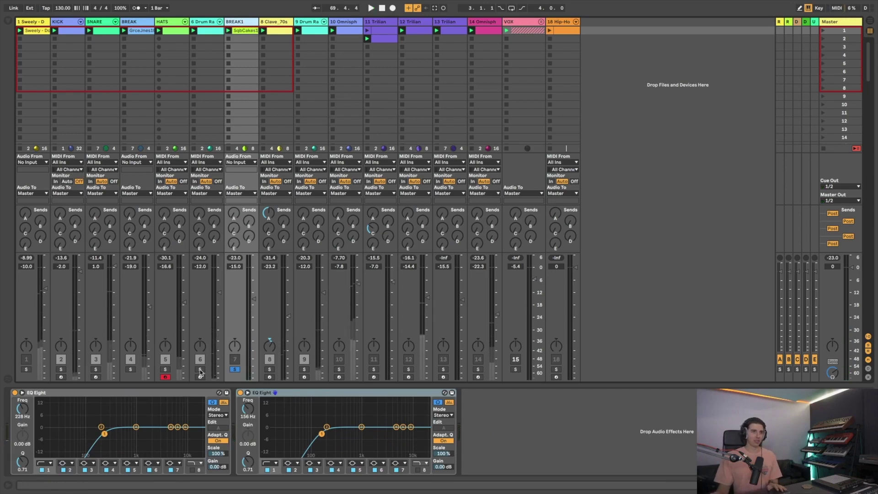
{"action": "left_click", "coordinate": [202, 26]}
{"action": "key", "text": "super+r"}
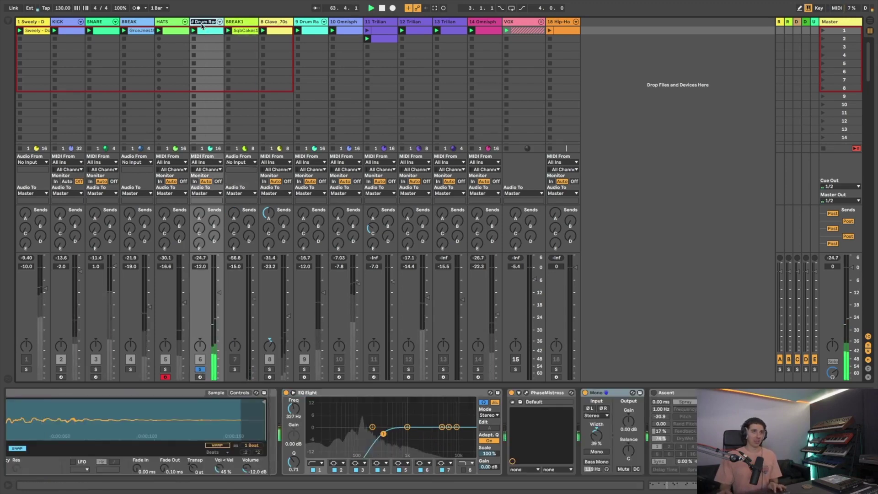
{"action": "type", "text": "PERC"}
{"action": "key", "text": "Return"}
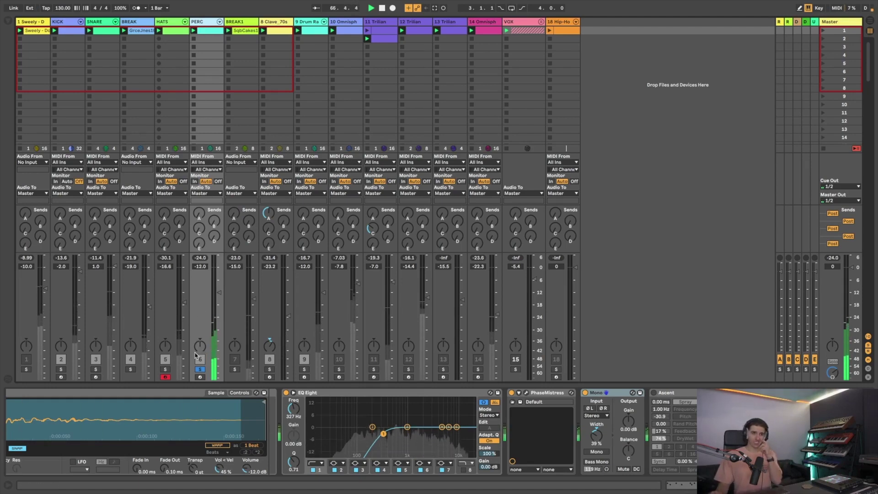
{"action": "left_click", "coordinate": [200, 369]}
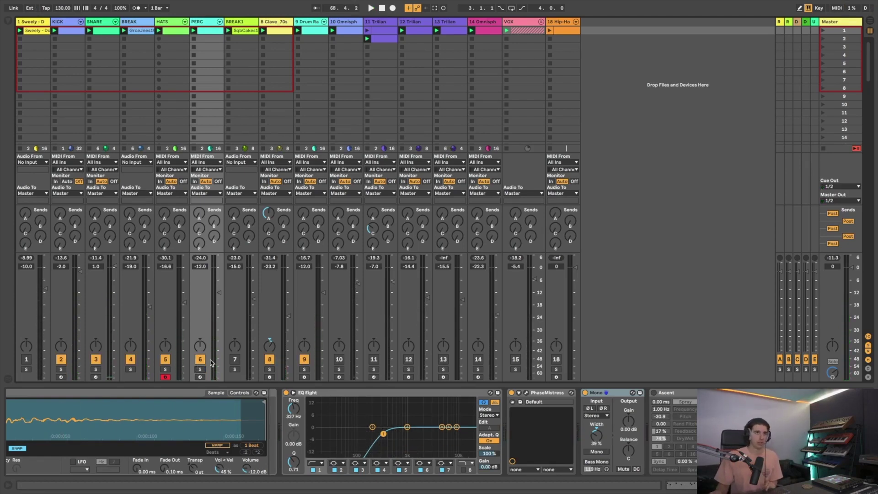
- Mute and unmute BREAK1, play the Sweely track soloed, stop, and expand the VOX group
{"action": "left_click", "coordinate": [233, 359]}
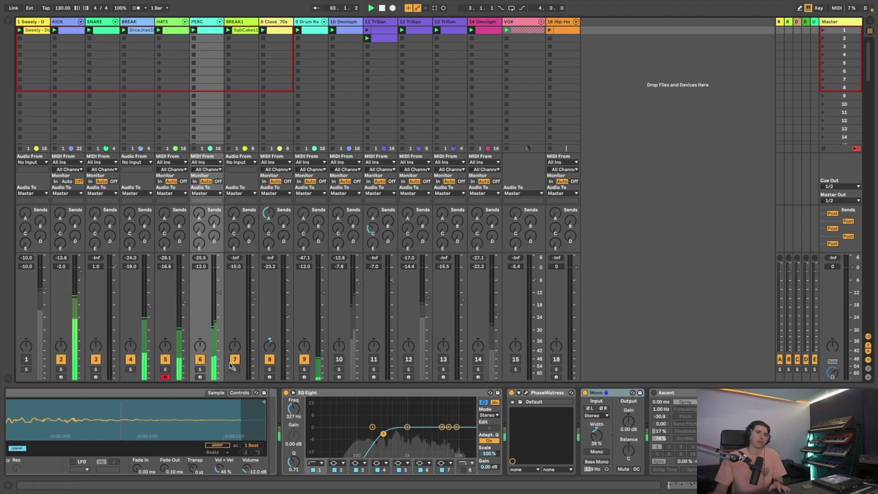
{"action": "left_click", "coordinate": [234, 359]}
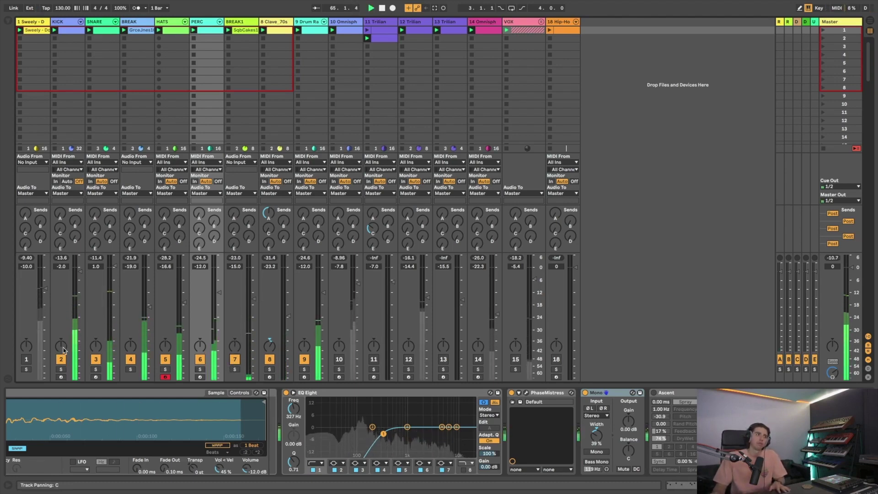
{"action": "left_click", "coordinate": [26, 370]}
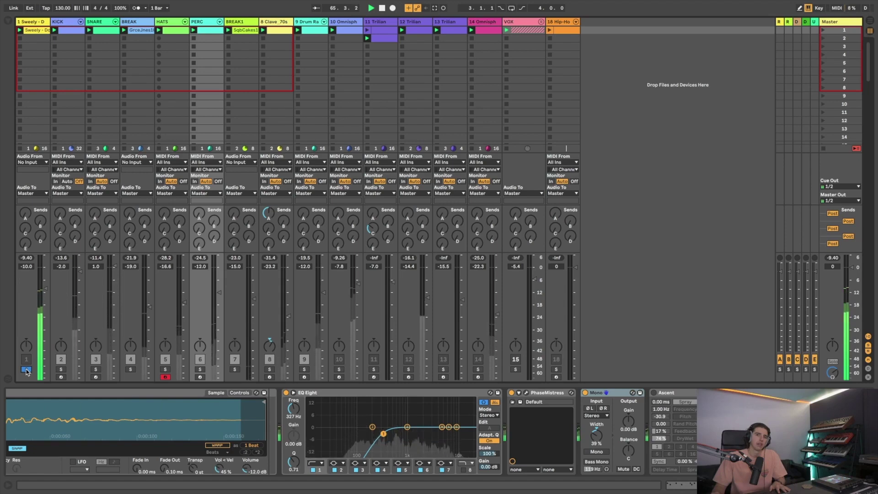
{"action": "left_click", "coordinate": [26, 370]}
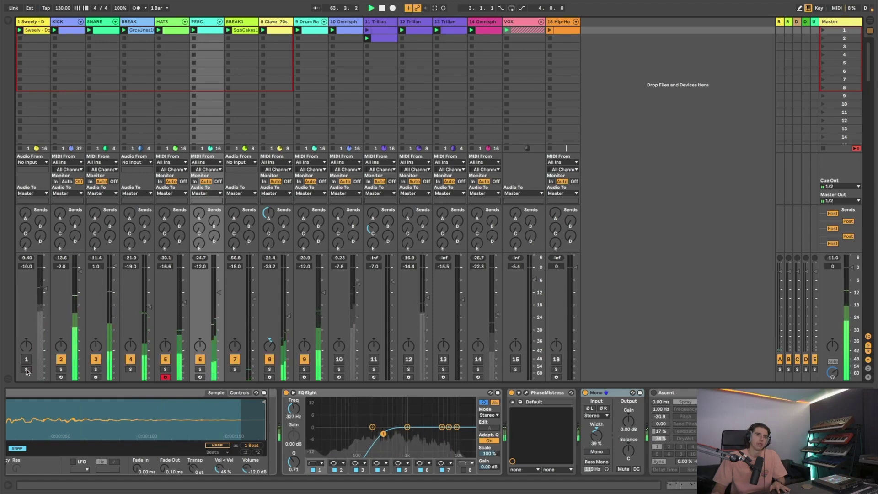
{"action": "key", "text": "space"}
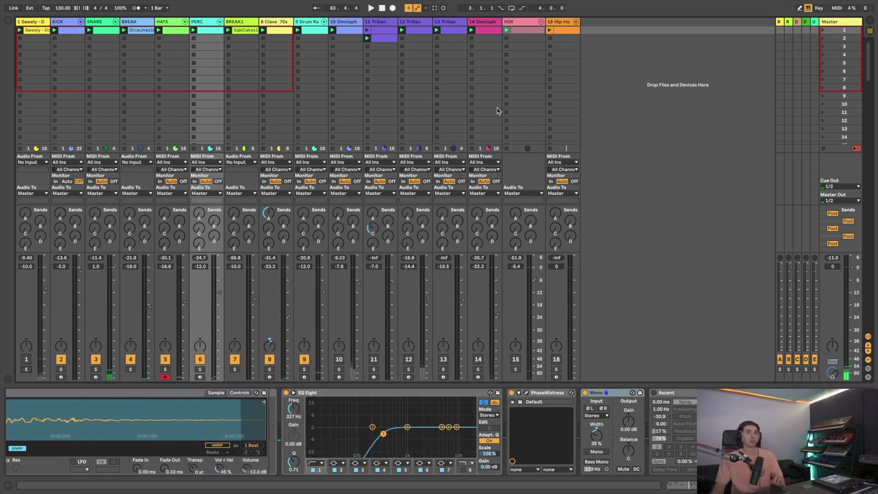
{"action": "left_click", "coordinate": [541, 22]}
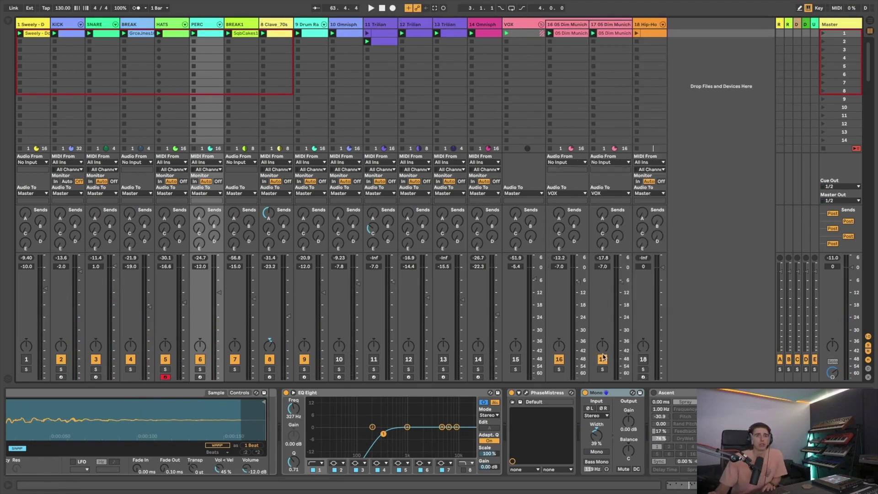
- Switch the VOX group back on and raise its volume to about 0.3 dB
{"action": "left_click", "coordinate": [511, 359]}
{"action": "key", "text": "space"}
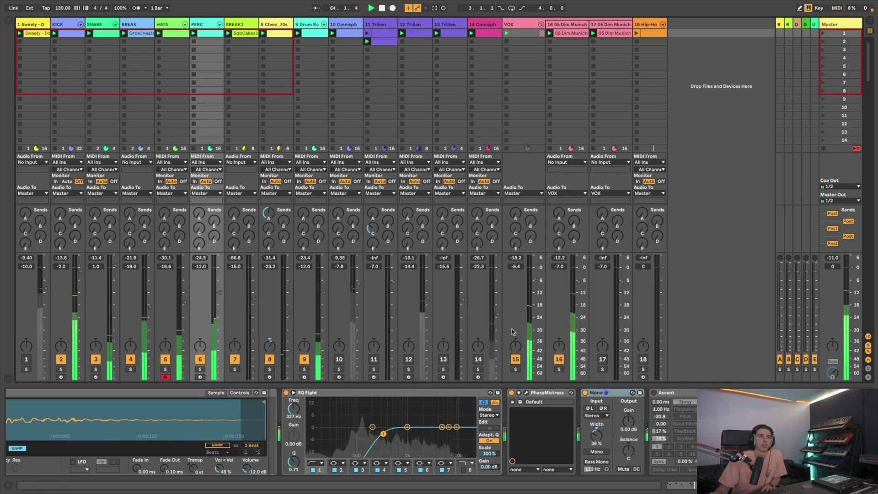
{"action": "mouse_move", "coordinate": [515, 266]}
{"action": "left_mouse_down"}
{"action": "mouse_move", "coordinate": [515, 259]}
{"action": "mouse_move", "coordinate": [541, 270]}
{"action": "left_mouse_up"}
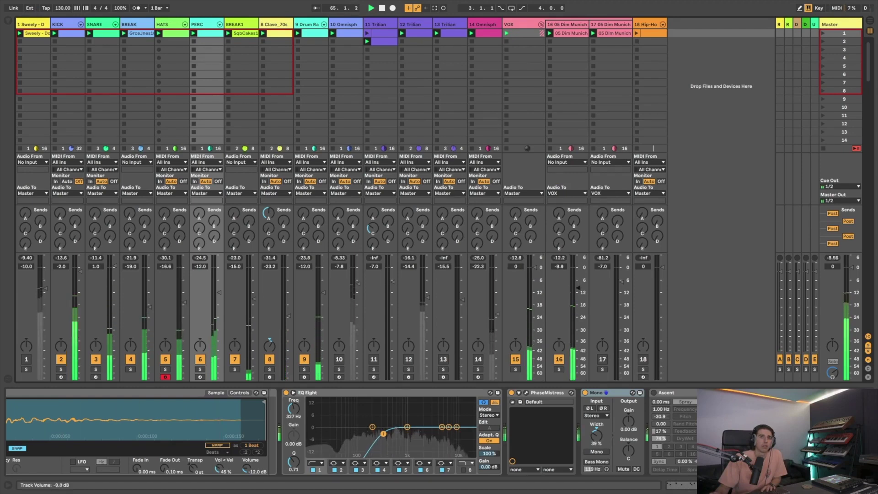
- Lower the VOX EQ Eight low-cut to about 220 Hz, then open the 05 Dim Munich clip
{"action": "left_click", "coordinate": [583, 59]}
{"action": "key", "text": "Left"}
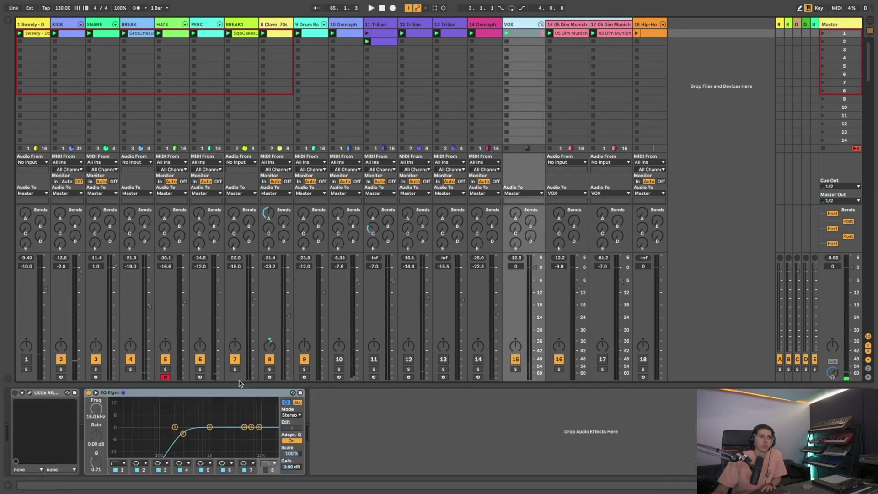
{"action": "key", "text": "space"}
{"action": "left_click_drag", "start_coordinate": [182, 433], "coordinate": [177, 433]}
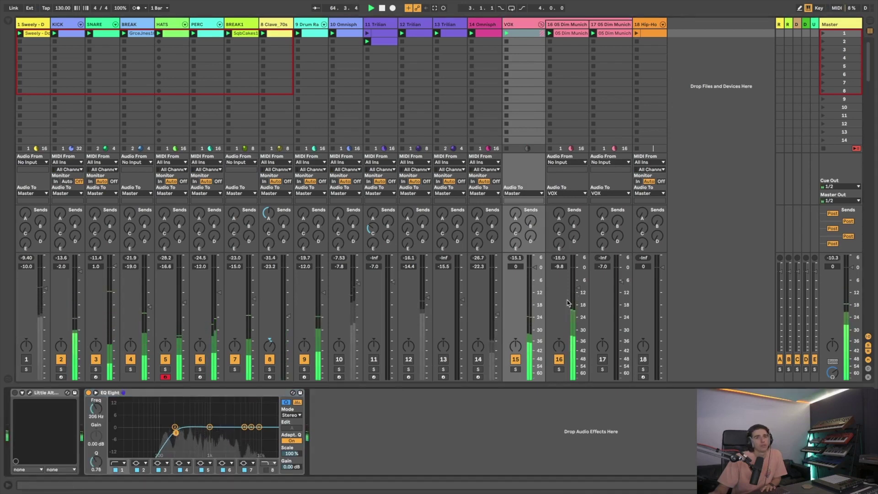
{"action": "key", "text": "space"}
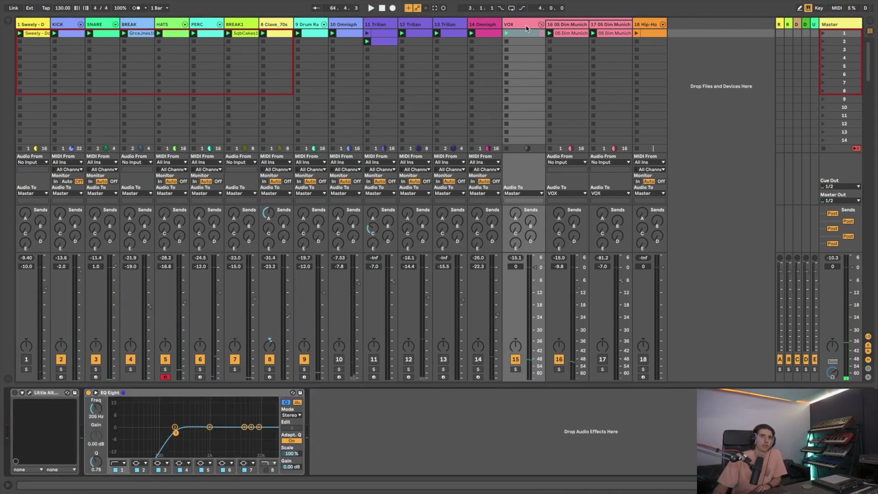
{"action": "left_click", "coordinate": [571, 27]}
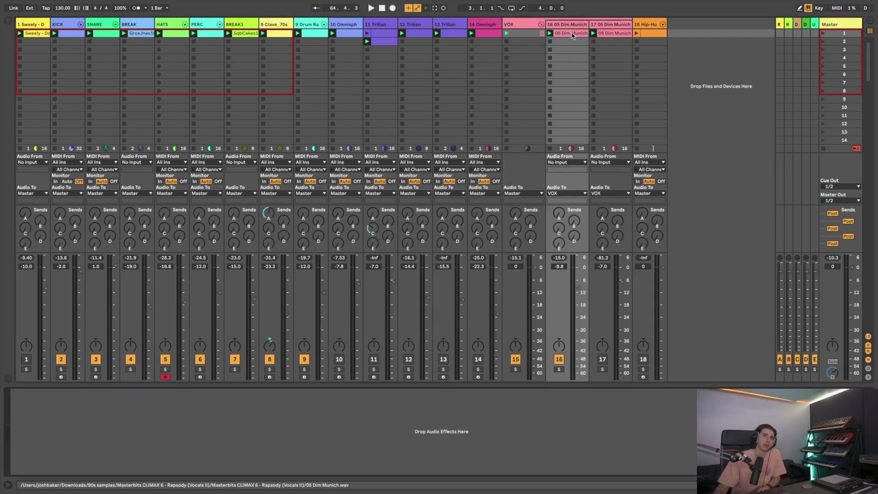
{"action": "left_click", "coordinate": [571, 33]}
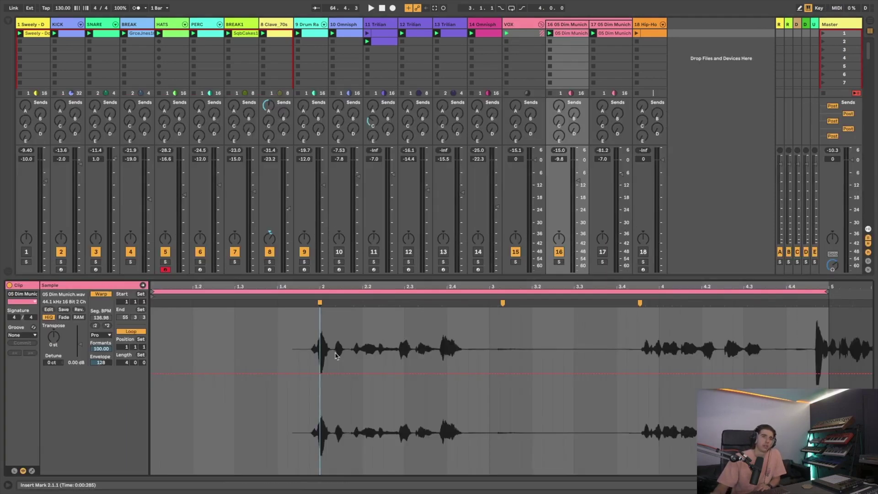
{"action": "key", "text": "space"}
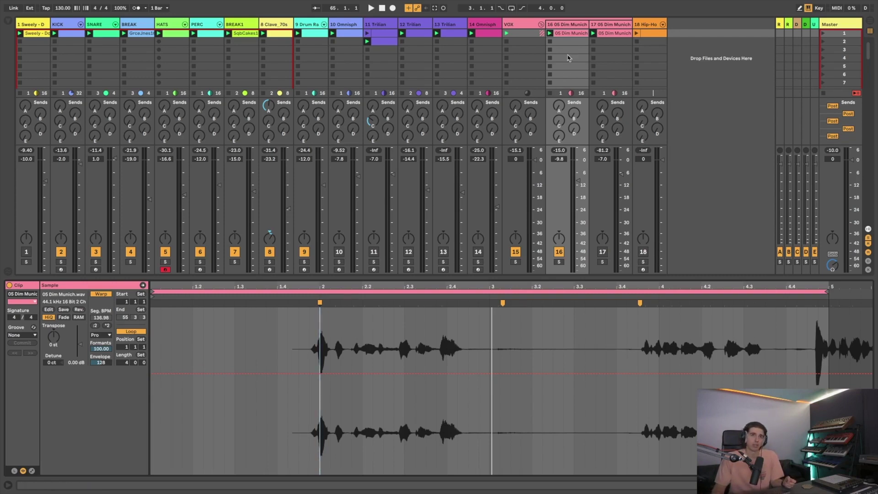
{"action": "left_click", "coordinate": [565, 27]}
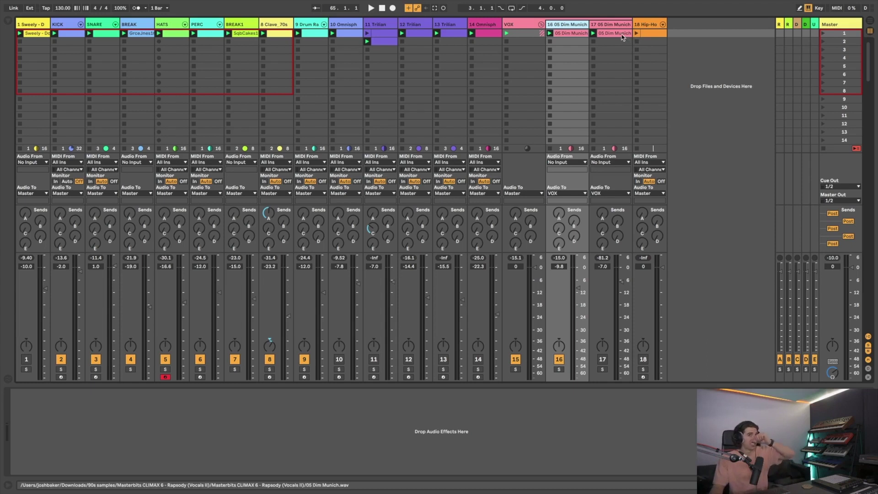
{"action": "key", "text": "space"}
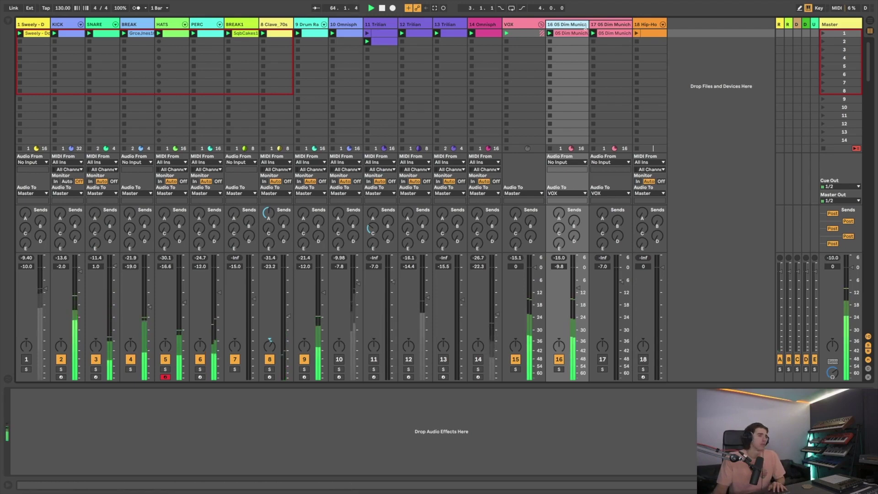
- Set the 05 Dim Munich clip's Transpose to -1 semitone
{"action": "left_click_drag", "start_coordinate": [587, 26], "coordinate": [580, 26]}
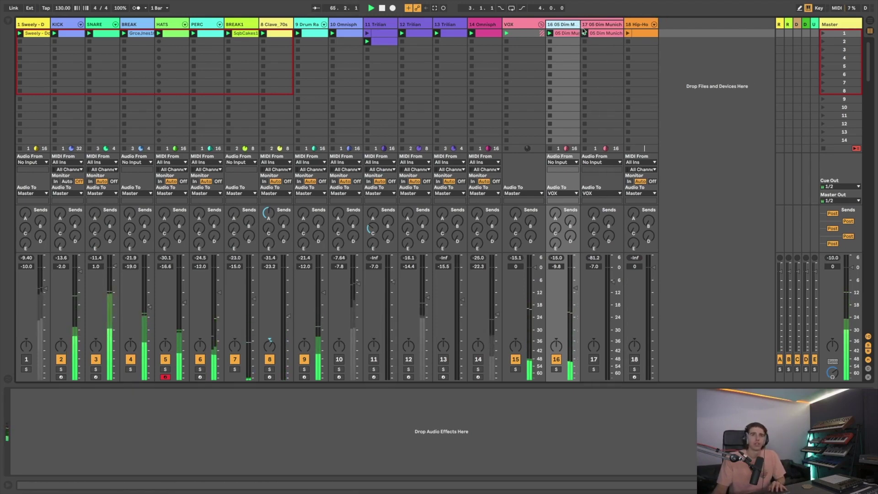
{"action": "left_click", "coordinate": [567, 33]}
{"action": "left_click_drag", "start_coordinate": [53, 337], "coordinate": [54, 344]}
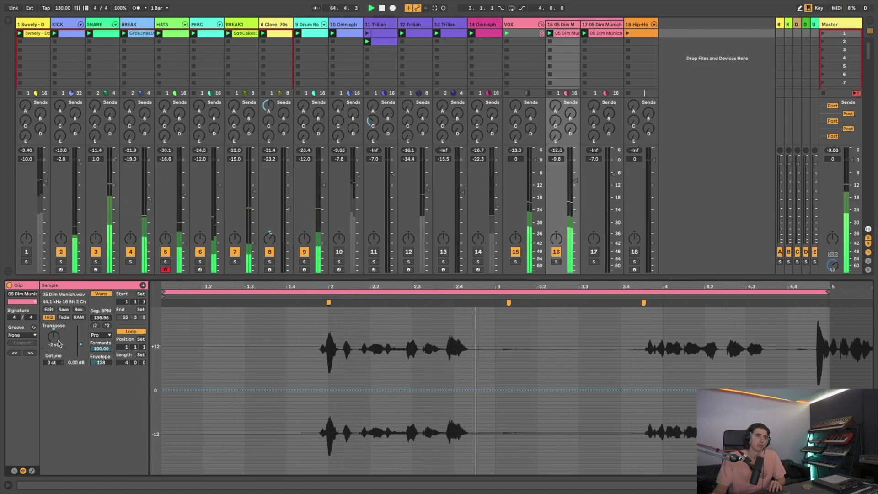
{"action": "left_click_drag", "start_coordinate": [58, 343], "coordinate": [58, 339]}
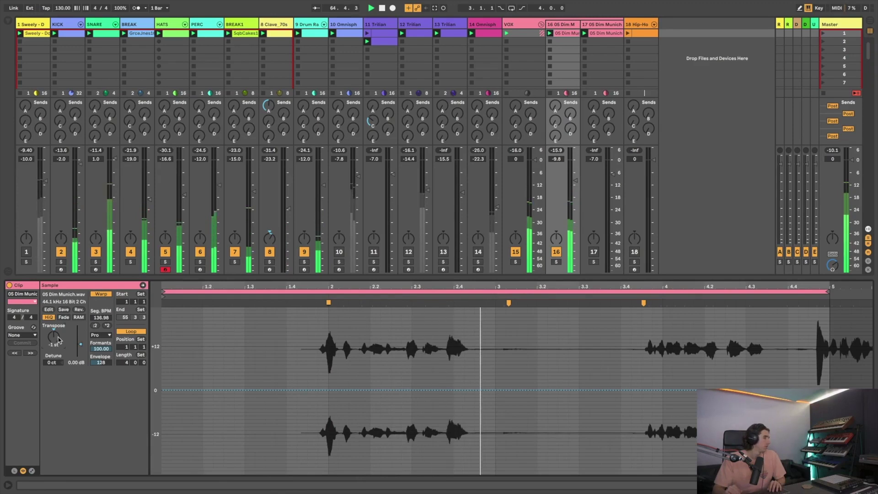
{"action": "key", "text": "space"}
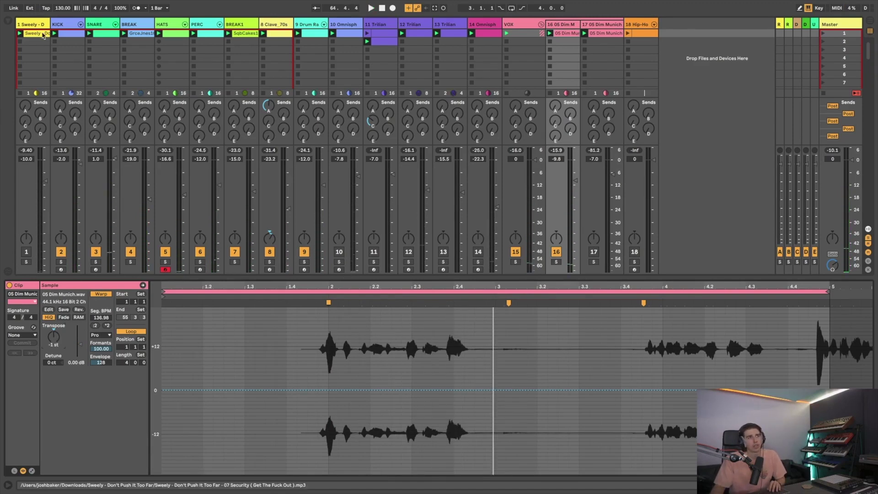
- Play the Sweely reference track soloed, then unsolo it
{"action": "key", "text": "shift+Tab"}
{"action": "key", "text": "super+alt+i"}
{"action": "left_click", "coordinate": [26, 369]}
{"action": "key", "text": "space"}
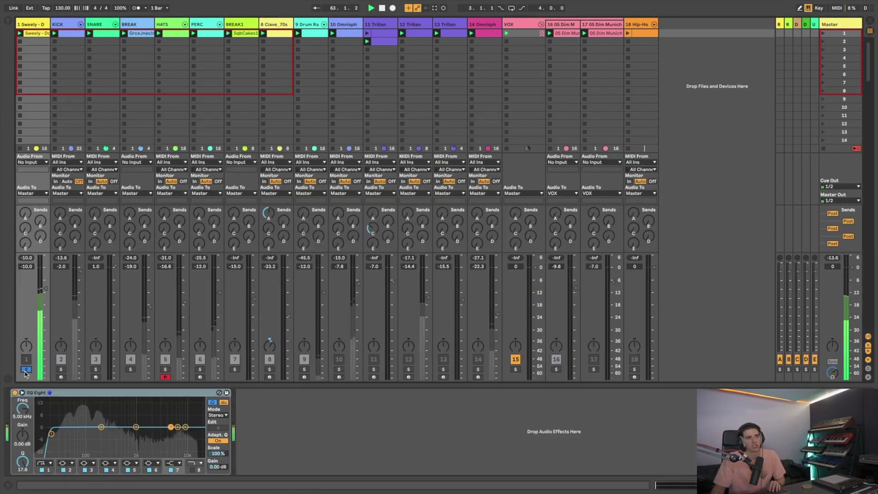
{"action": "left_click", "coordinate": [25, 370]}
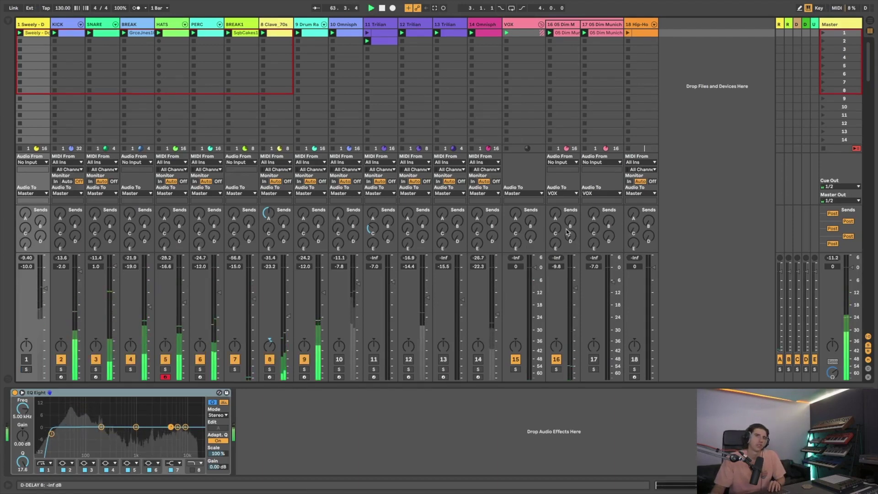
- Check the vocal clip and its effects chain, then solo the Sweely track again
{"action": "left_click", "coordinate": [575, 34]}
{"action": "key", "text": "super+alt+i"}
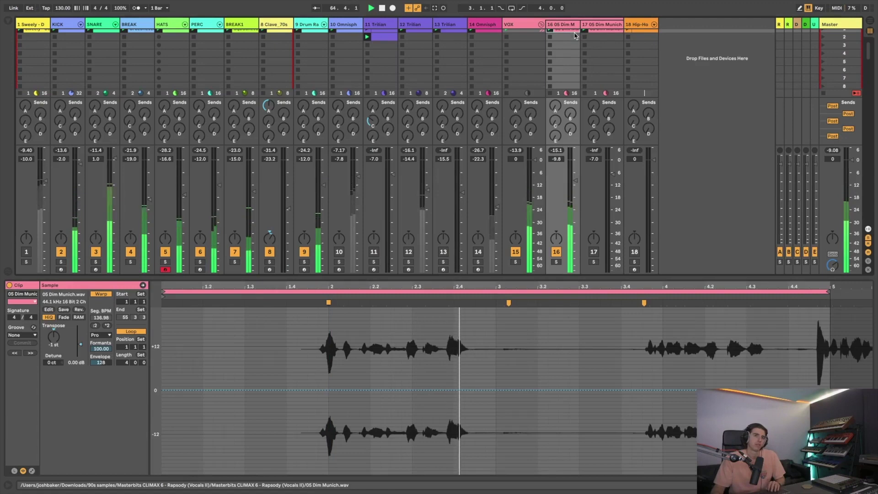
{"action": "left_click", "coordinate": [571, 26]}
{"action": "key", "text": "super+alt+i"}
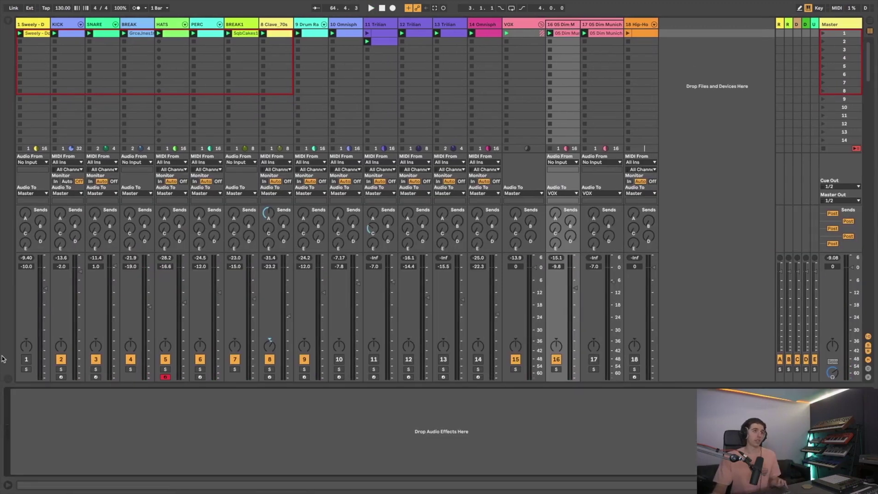
{"action": "left_click", "coordinate": [26, 369]}
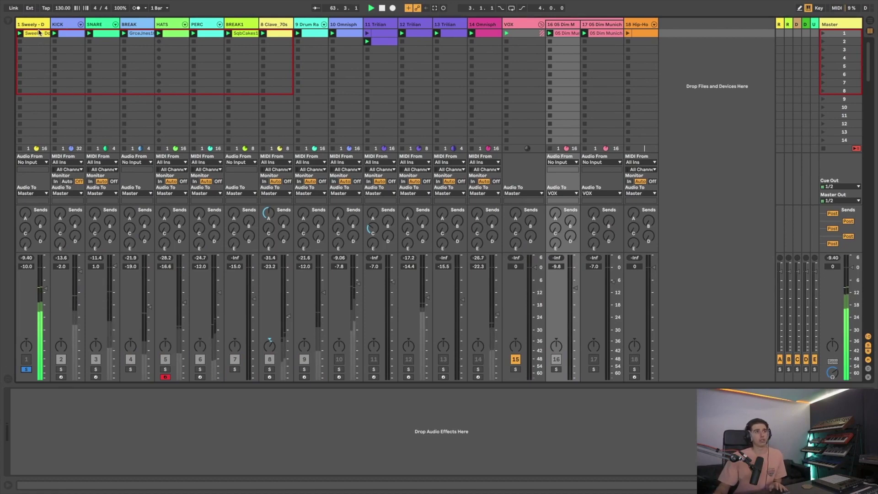
- Show the Sweely clip's waveform and set its loop length to 8 bars
{"action": "key", "text": "super+alt+i"}
{"action": "key", "text": "shift+Tab"}
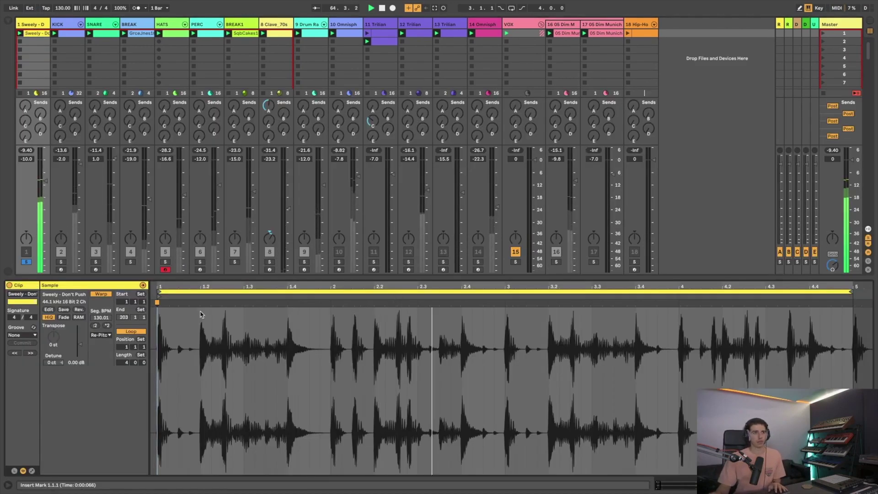
{"action": "key", "text": "minus"}
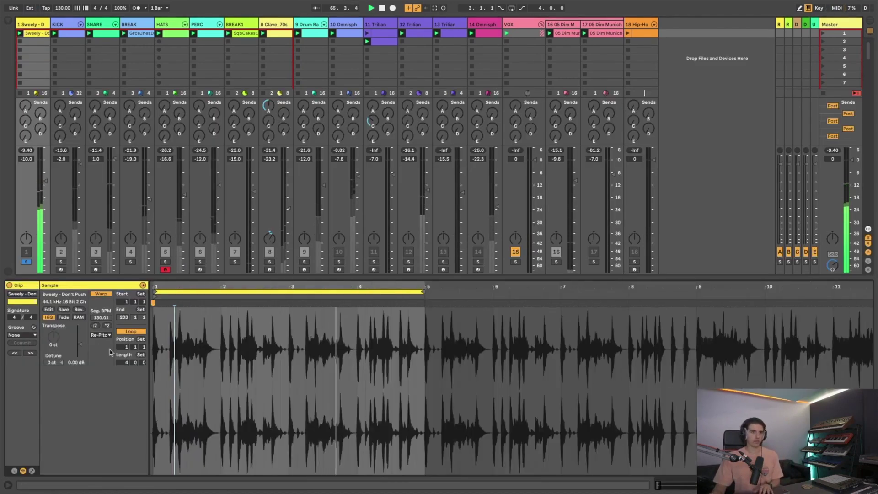
{"action": "left_click_drag", "start_coordinate": [119, 362], "coordinate": [120, 361]}
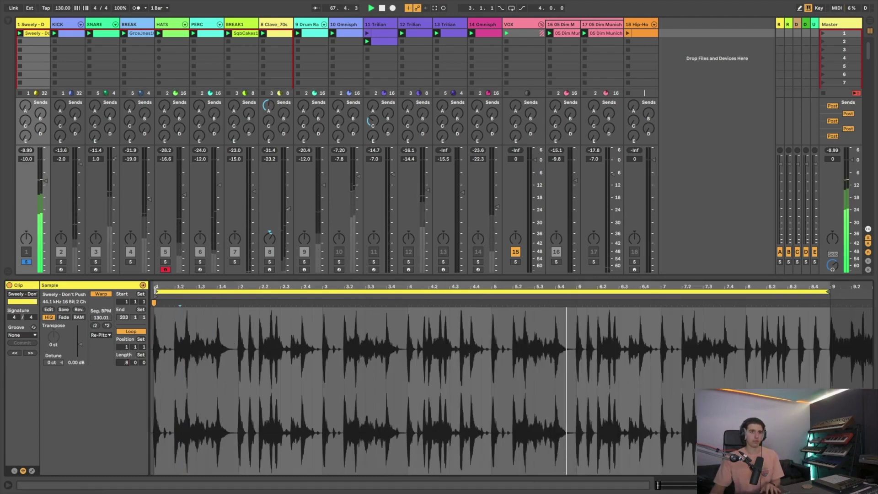
- Move the loop brace to span bars 9 to 17, then unsolo track 1
{"action": "left_click", "coordinate": [167, 291]}
{"action": "left_click_drag", "start_coordinate": [167, 291], "coordinate": [490, 328]}
{"action": "scroll", "coordinate": [490, 328], "scroll_direction": "right", "scroll_amount": 5}
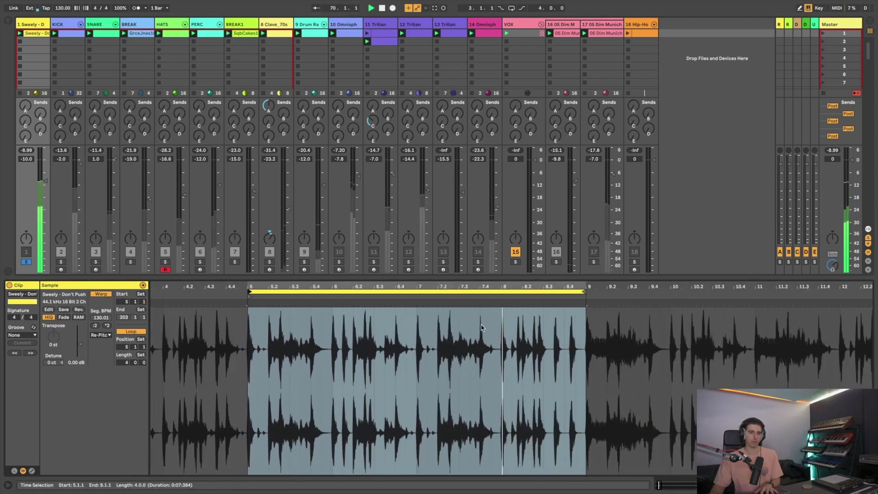
{"action": "key", "text": "minus"}
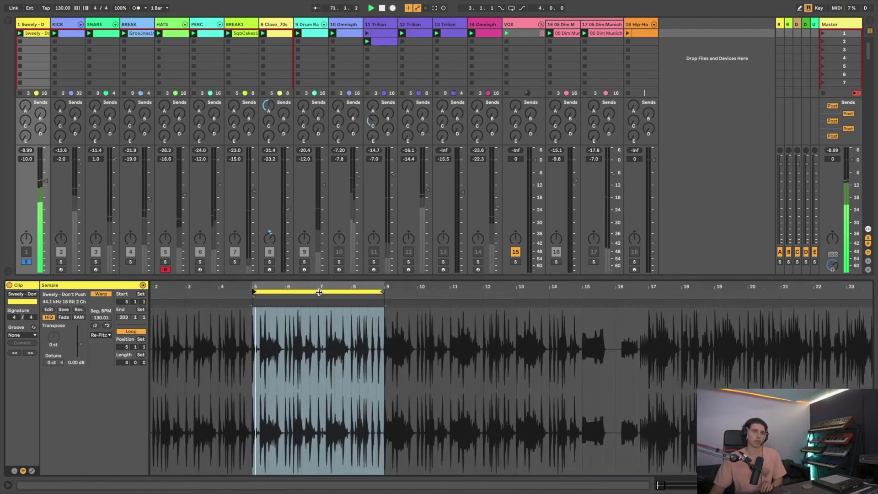
{"action": "left_click", "coordinate": [321, 292]}
{"action": "left_click_drag", "start_coordinate": [320, 292], "coordinate": [464, 303]}
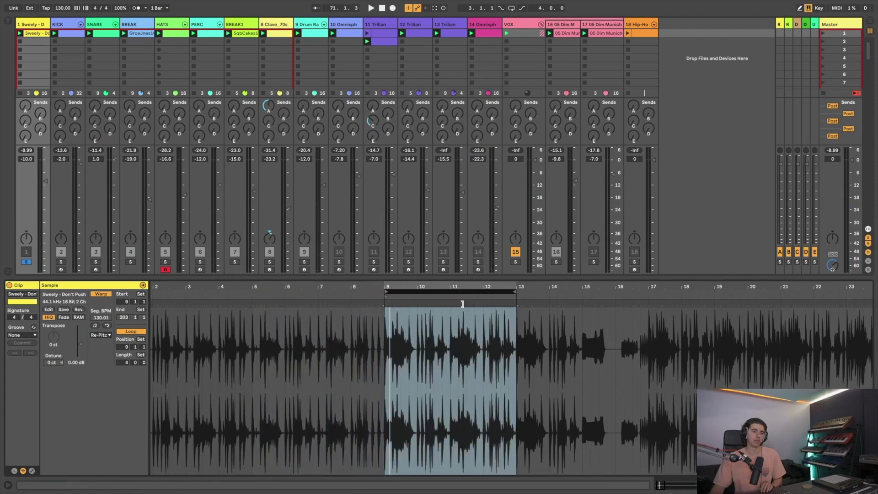
{"action": "left_click_drag", "start_coordinate": [515, 292], "coordinate": [649, 320]}
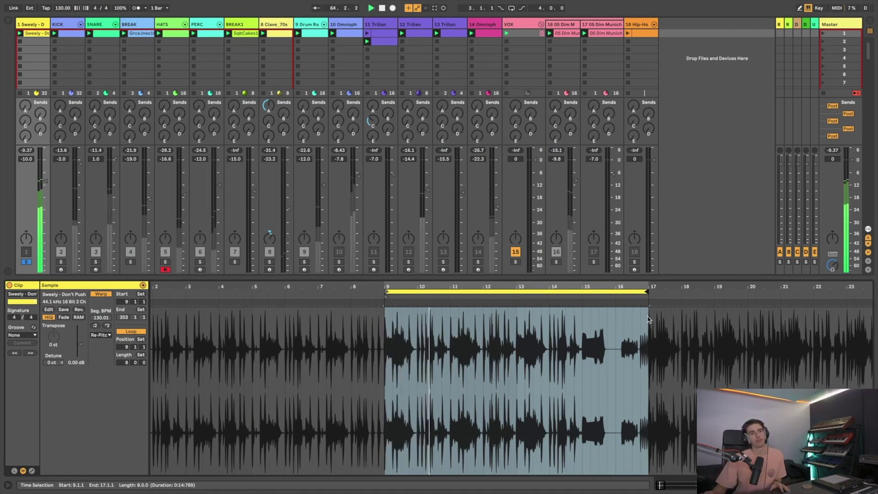
{"action": "left_click", "coordinate": [26, 261]}
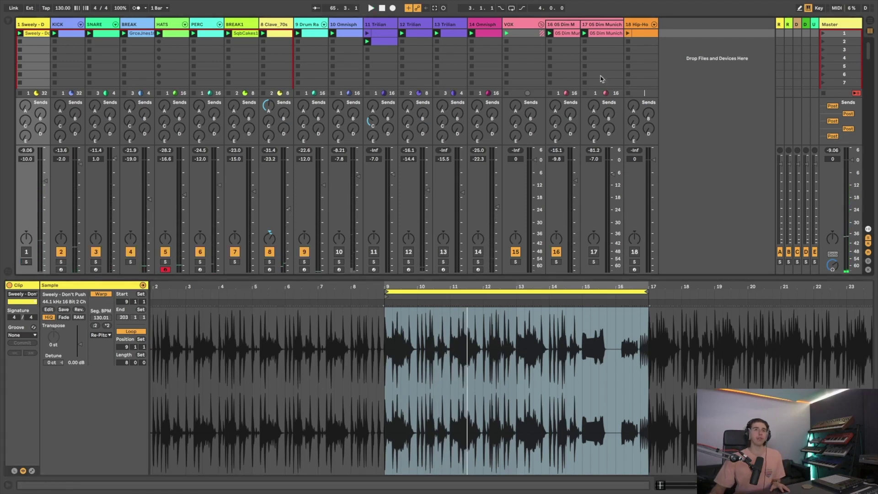
- Delete the two Dim Munich tracks and turn the Hip-Hop bass track down to -15.3 dB
{"action": "key", "text": "Delete"}
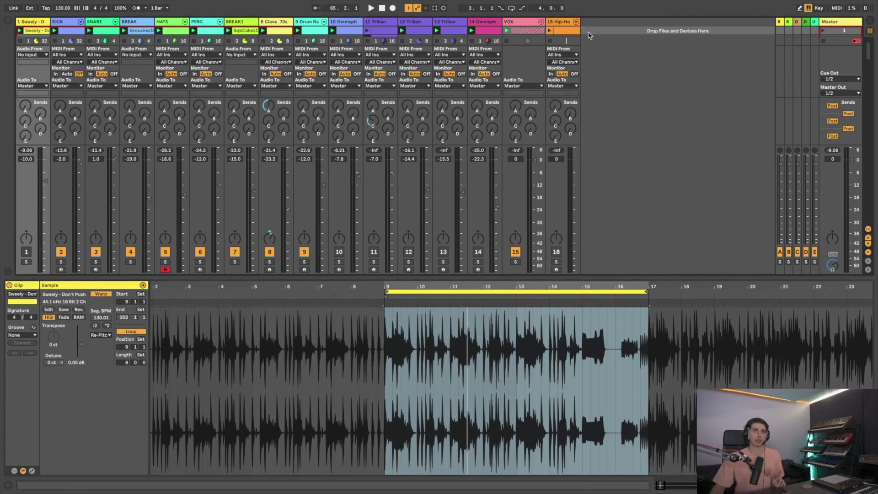
{"action": "left_click", "coordinate": [562, 33]}
{"action": "key", "text": "ctrl+alt+i"}
{"action": "key", "text": "shift+Tab"}
{"action": "left_click", "coordinate": [572, 298]}
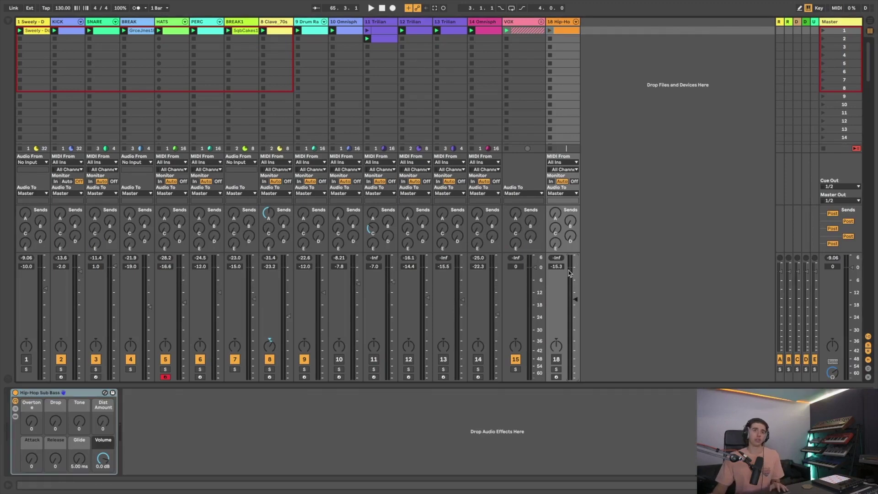
- Transpose the Hip-Hop bass note from A#3 down to A#0 and lower the track to -16.9 dB
{"action": "key", "text": "shift+Tab"}
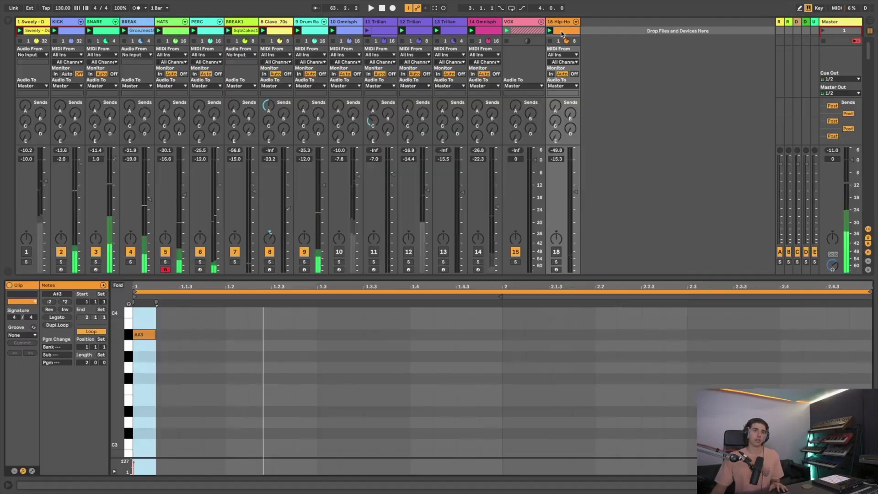
{"action": "left_click", "coordinate": [140, 336]}
{"action": "key", "text": "shift+Down"}
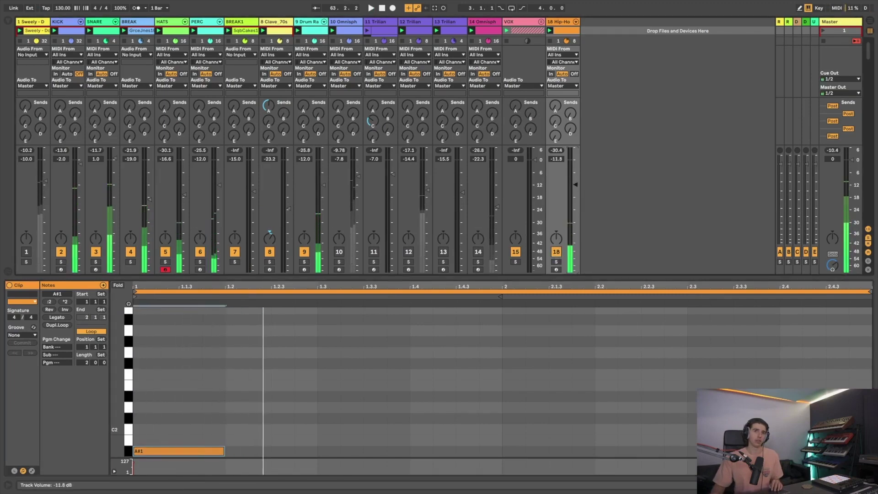
{"action": "key", "text": "shift+Down"}
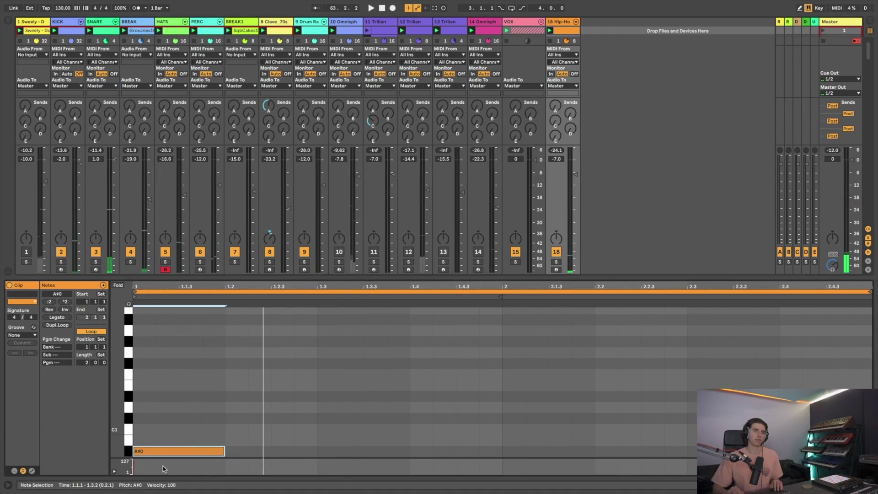
{"action": "left_click", "coordinate": [166, 472]}
{"action": "key", "text": "space"}
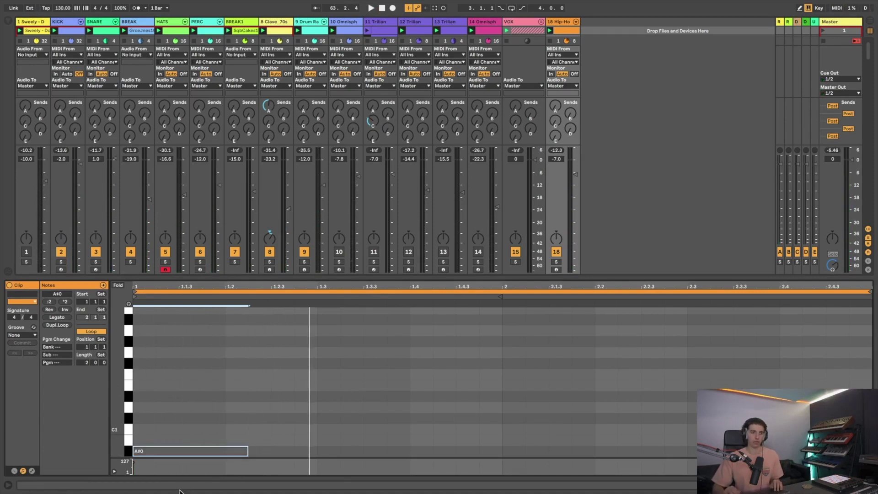
{"action": "key", "text": "ctrl+a"}
{"action": "key", "text": "space"}
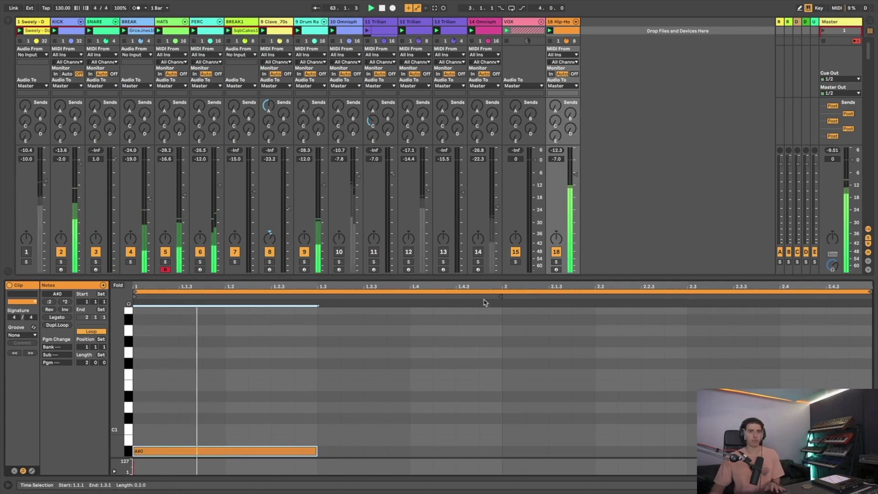
{"action": "left_click", "coordinate": [573, 193]}
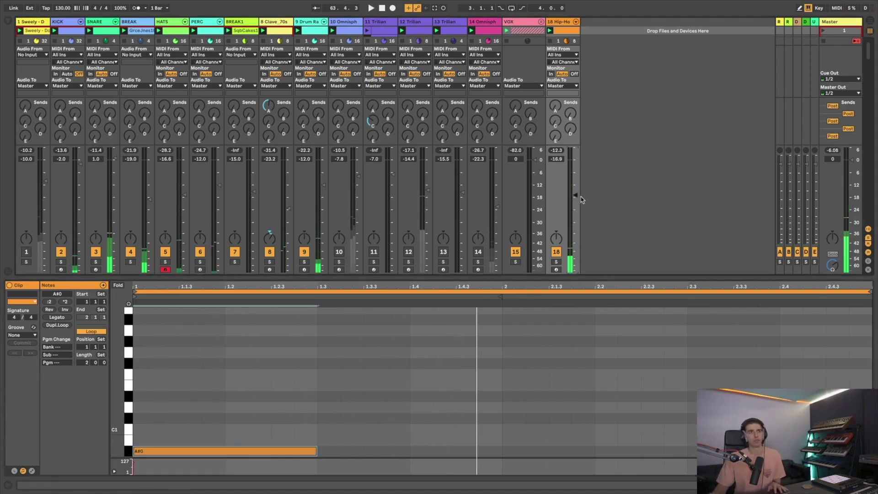
{"action": "key", "text": "space"}
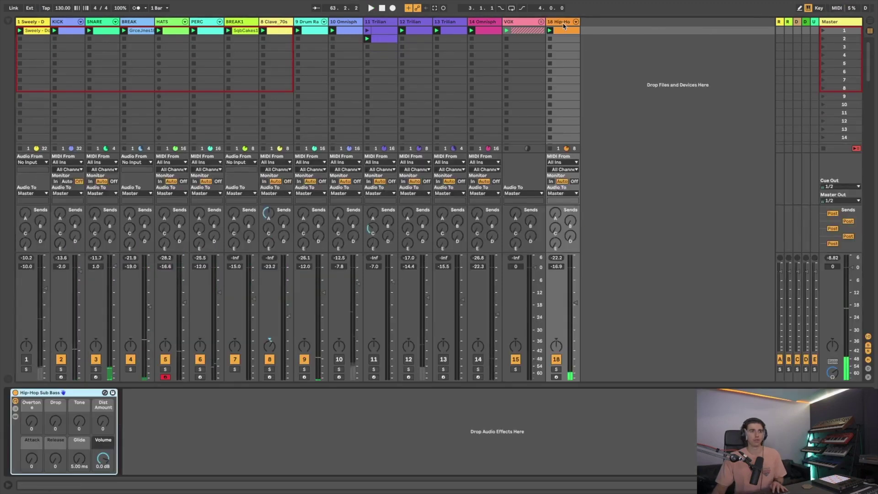
- Open the browser and search for "tri"
{"action": "key", "text": "super+alt+b"}
{"action": "key", "text": "super+f"}
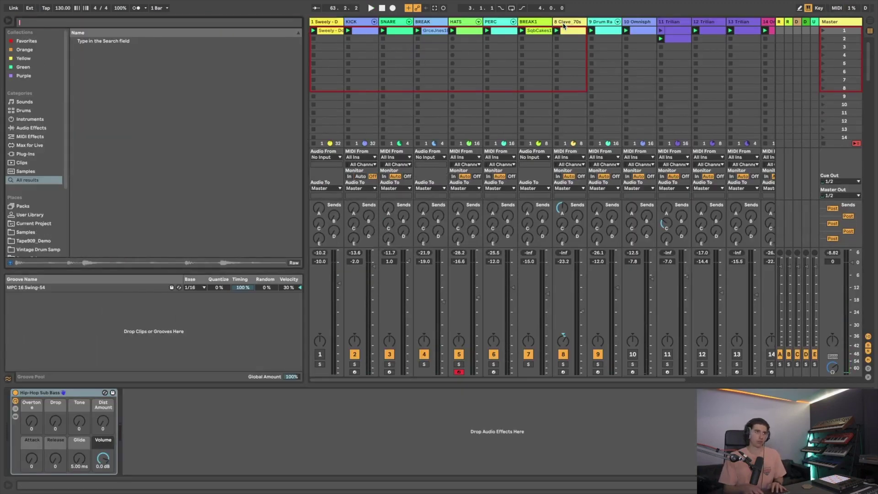
{"action": "type", "text": "tri"}
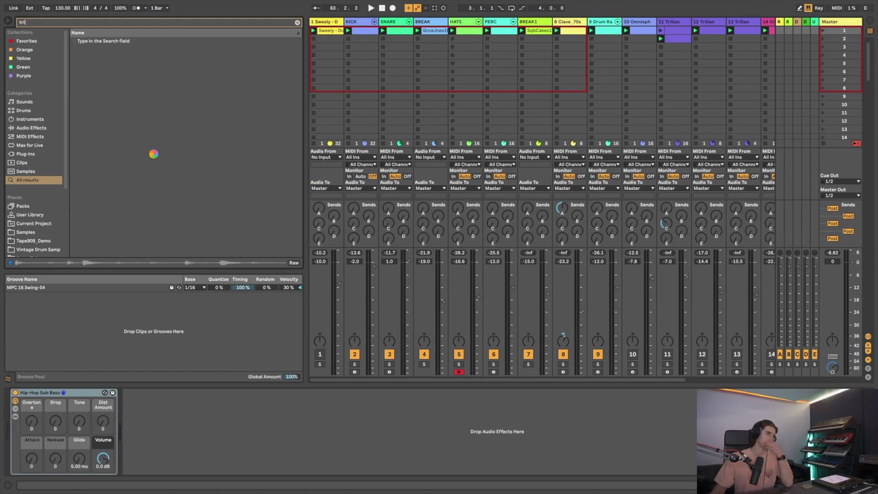
- Load Trilian onto track 18 and choose the Moog Minimoog patch Deep Punch Moog
{"action": "type", "text": "l"}
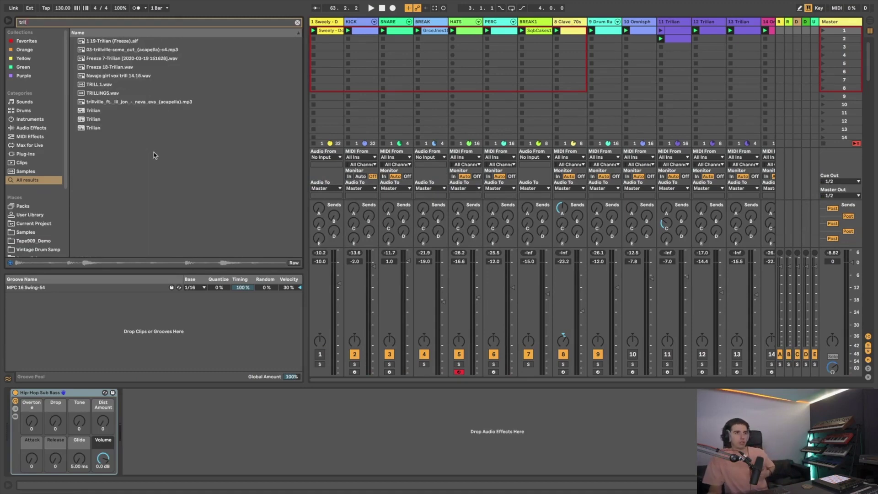
{"action": "left_click_drag", "start_coordinate": [94, 128], "coordinate": [67, 402]}
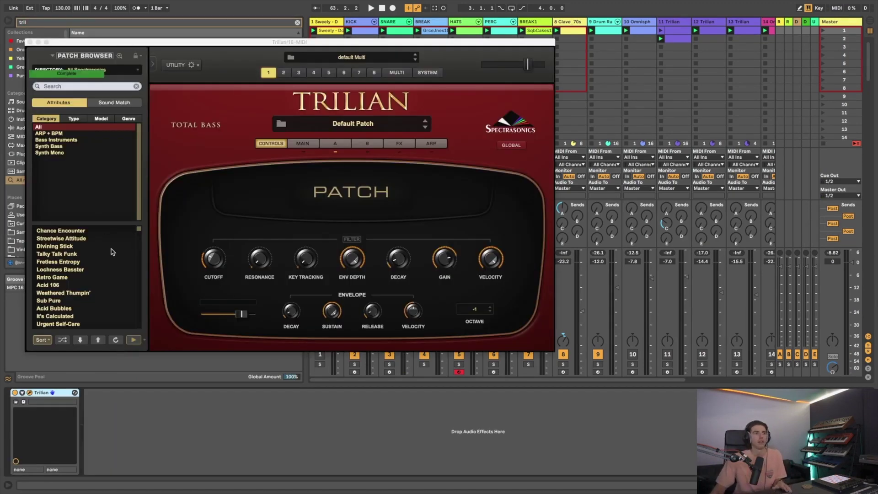
{"action": "left_click", "coordinate": [64, 146]}
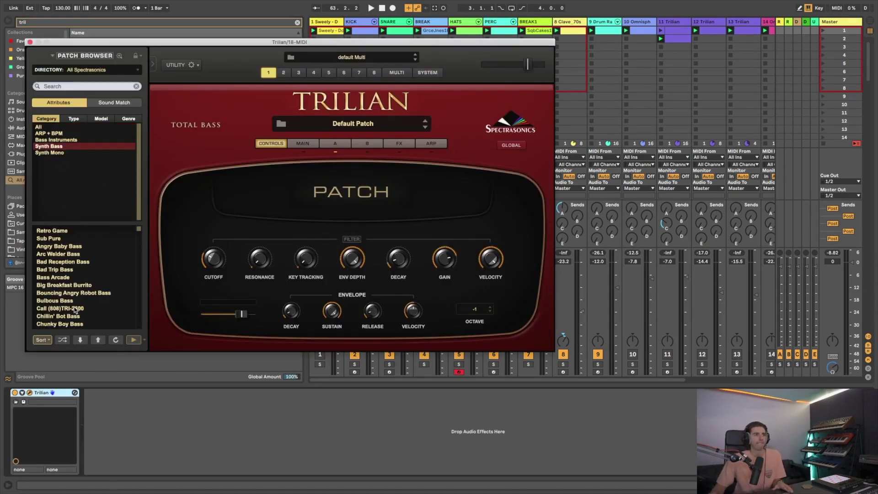
{"action": "scroll", "coordinate": [76, 311], "scroll_direction": "down", "scroll_amount": 10}
{"action": "left_click", "coordinate": [74, 119]}
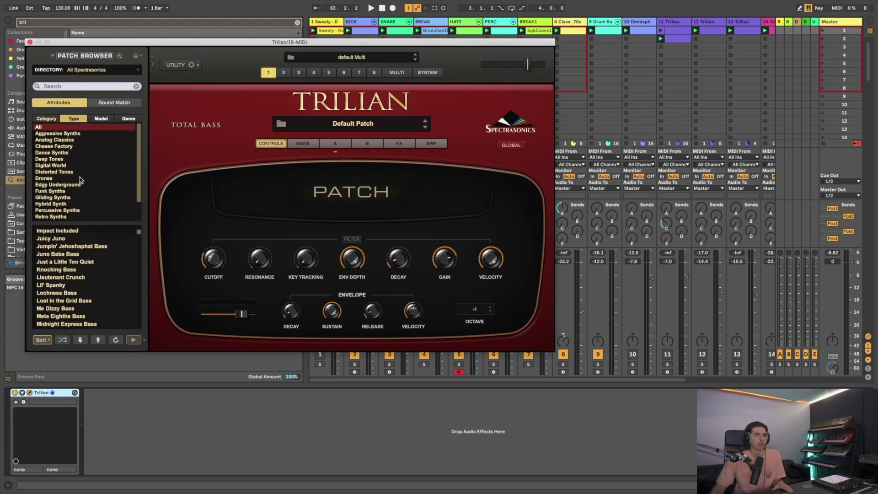
{"action": "scroll", "coordinate": [69, 187], "scroll_direction": "down", "scroll_amount": 5}
{"action": "left_click", "coordinate": [101, 119]}
{"action": "scroll", "coordinate": [67, 171], "scroll_direction": "down", "scroll_amount": 5}
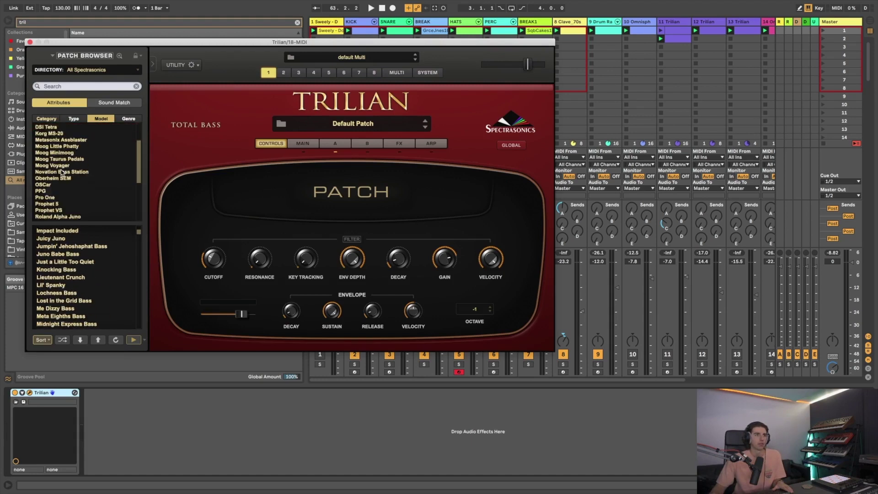
{"action": "left_click", "coordinate": [64, 165]}
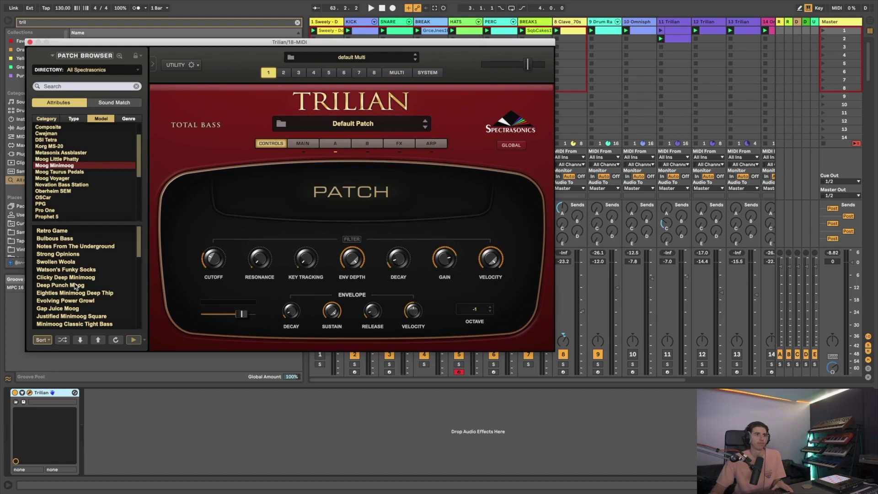
{"action": "left_click", "coordinate": [76, 286]}
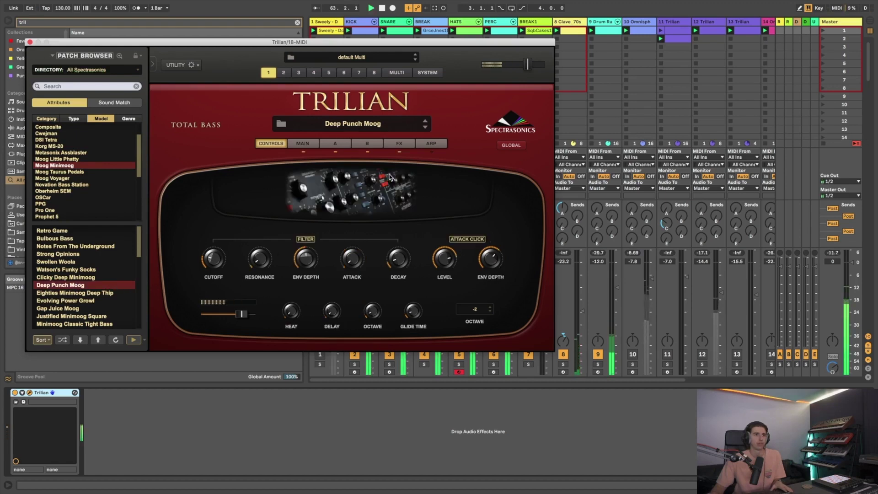
- Set Trilian's Octave from -2 to 0, then close the plugin window and browser
{"action": "left_click", "coordinate": [491, 310]}
{"action": "left_click", "coordinate": [491, 310]}
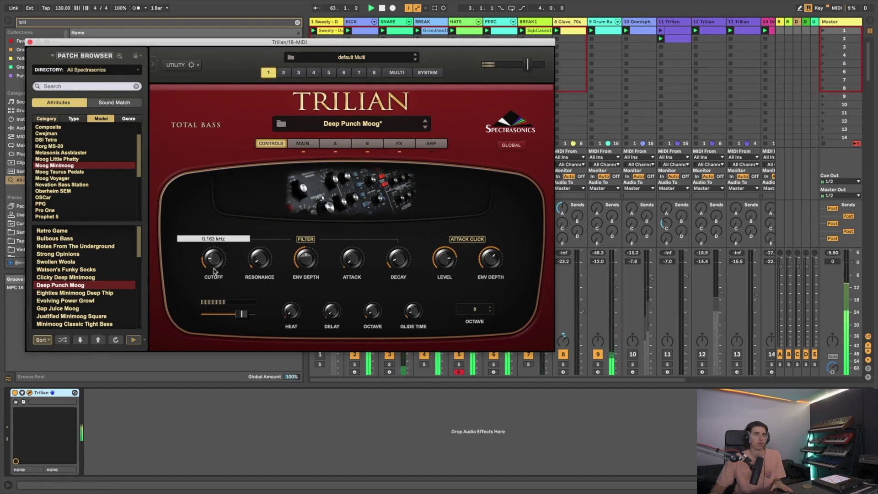
{"action": "left_click", "coordinate": [30, 41]}
{"action": "left_click", "coordinate": [8, 24]}
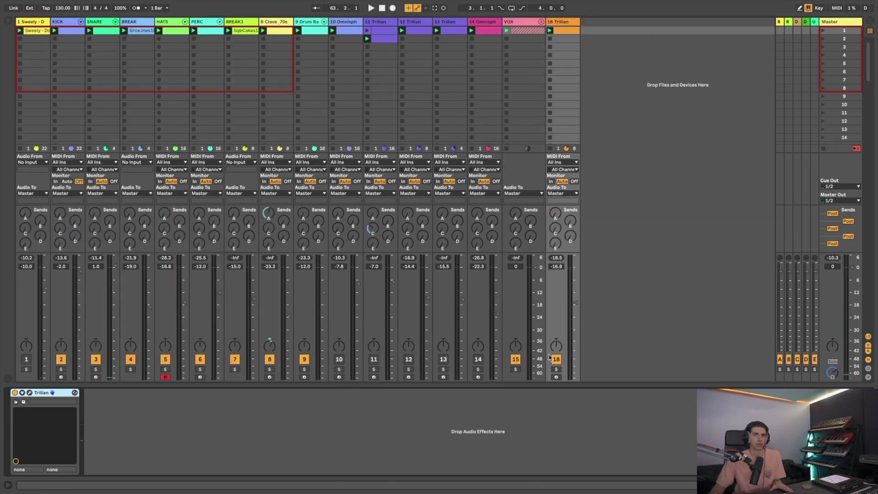
- Solo track 18's Trilian bass, compare with the Sweely track, and reopen the Trilian window
{"action": "left_click", "coordinate": [556, 369]}
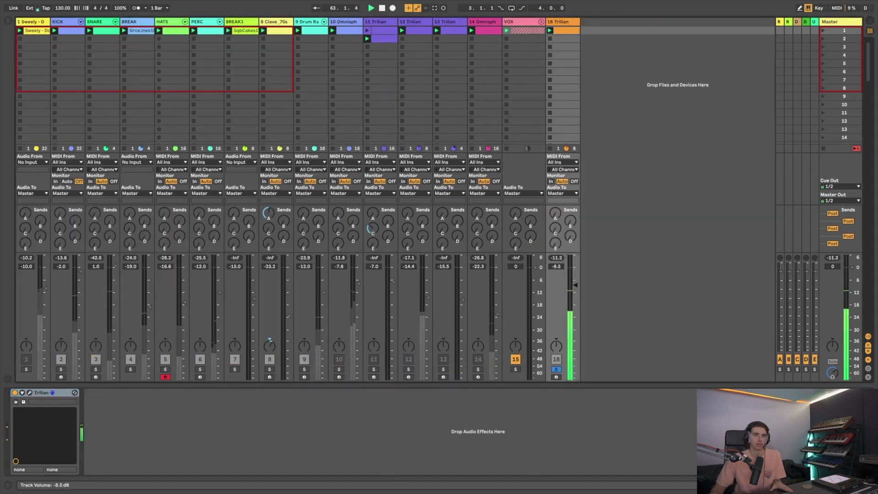
{"action": "left_click", "coordinate": [27, 369]}
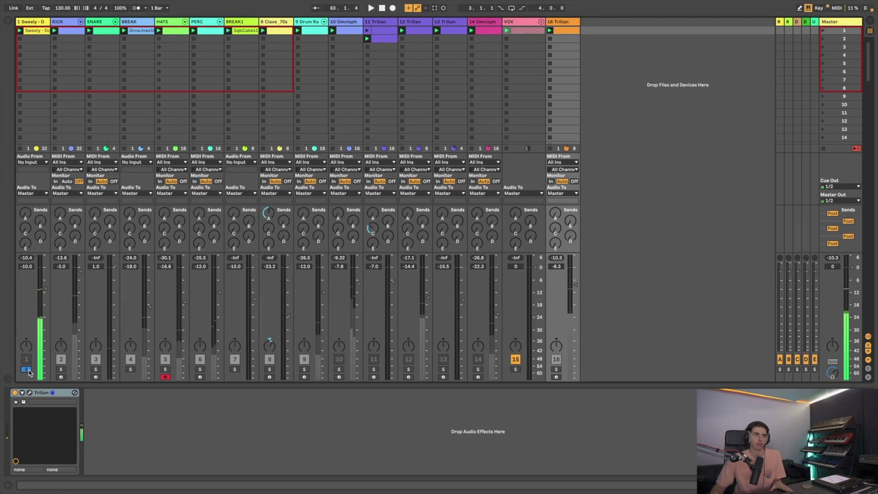
{"action": "left_click", "coordinate": [556, 368]}
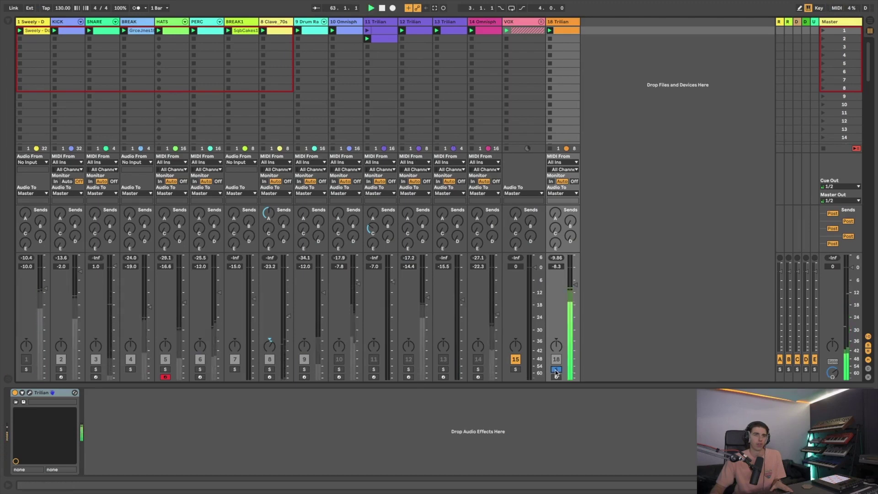
{"action": "left_click", "coordinate": [29, 393]}
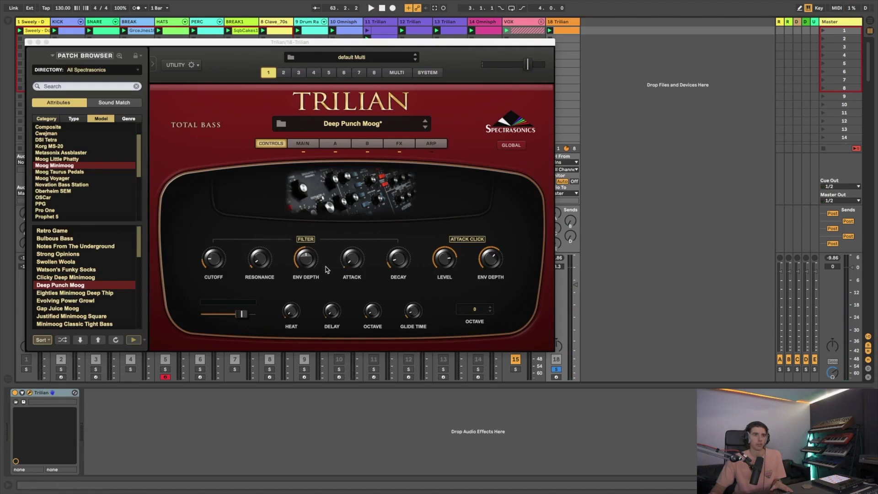
- Lower Trilian's Attack Click Env Depth to 0.276 while the bass plays
{"action": "left_click_drag", "start_coordinate": [308, 266], "coordinate": [304, 287]}
{"action": "key", "text": "space"}
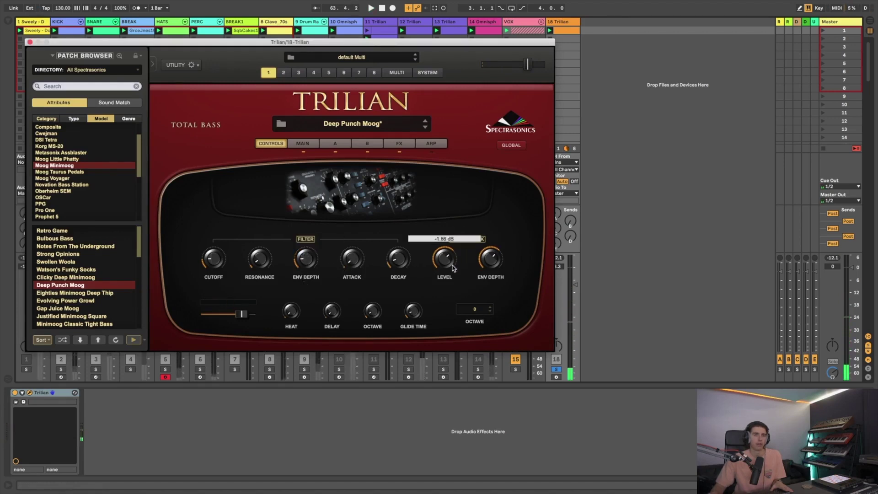
{"action": "mouse_move", "coordinate": [488, 266]}
{"action": "left_click_drag", "start_coordinate": [489, 267], "coordinate": [493, 307]}
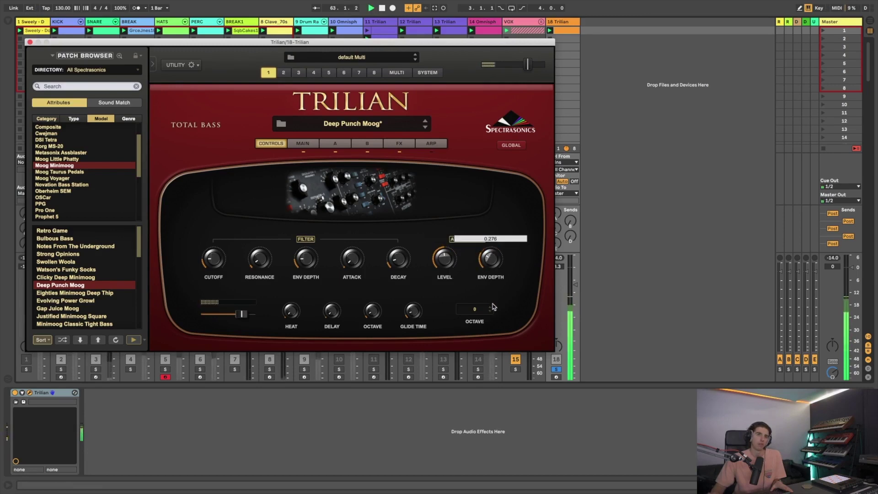
- Set layer A's amp release to about 1.27 s, unsolo track 18, and lower it to -13.1 dB
{"action": "mouse_move", "coordinate": [259, 251]}
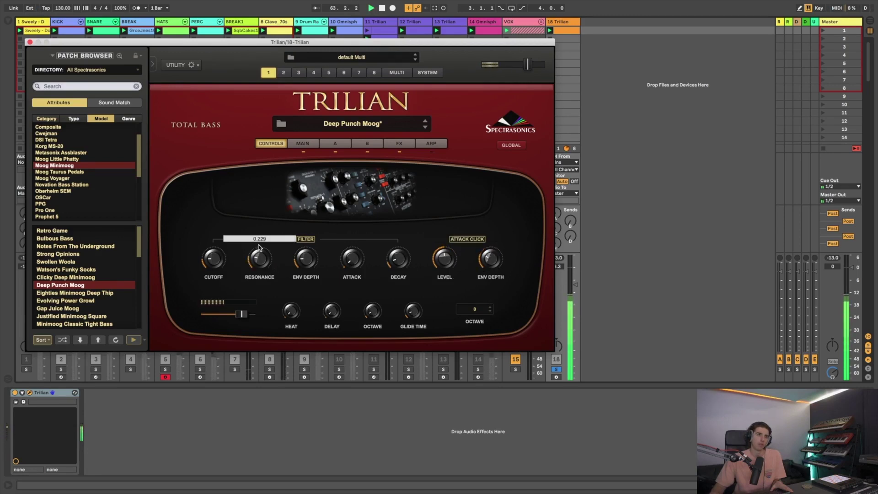
{"action": "left_click", "coordinate": [347, 146]}
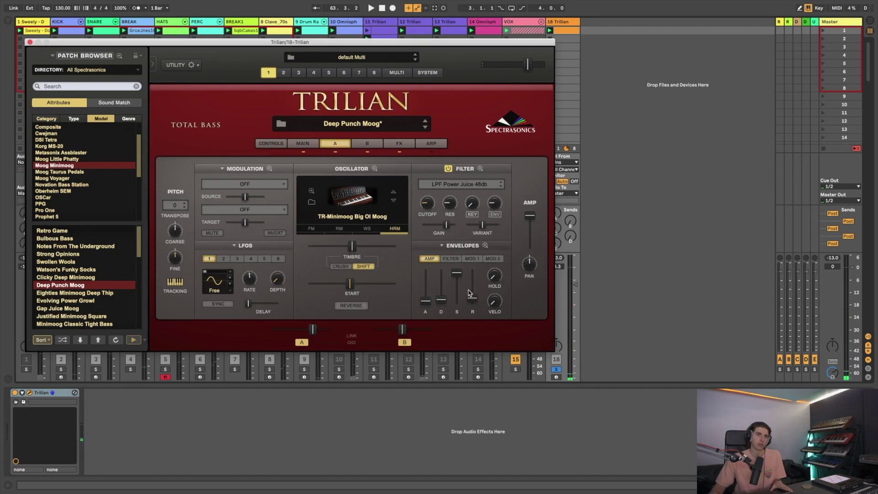
{"action": "left_click_drag", "start_coordinate": [476, 302], "coordinate": [476, 300]}
{"action": "key", "text": "space"}
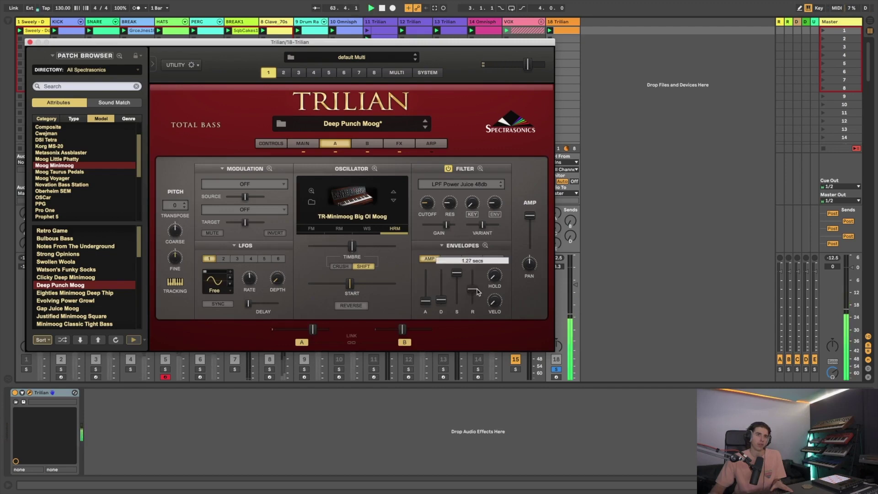
{"action": "left_click", "coordinate": [556, 369]}
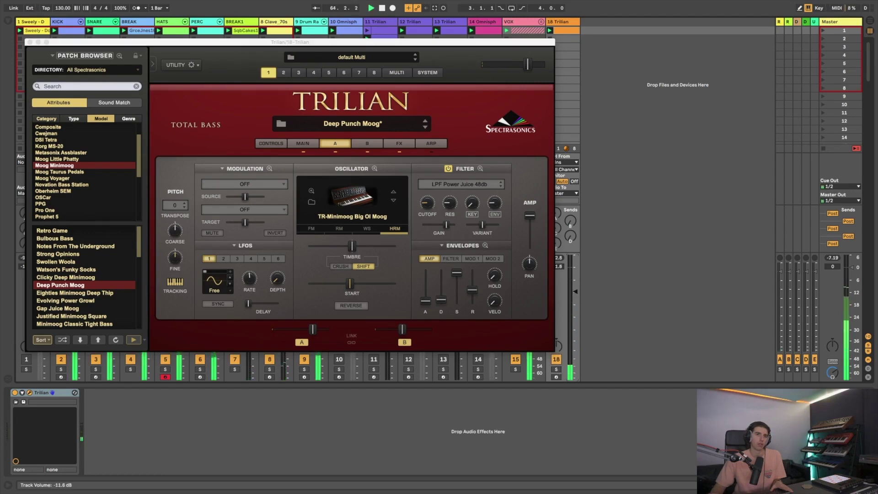
{"action": "left_click_drag", "start_coordinate": [559, 266], "coordinate": [558, 269]}
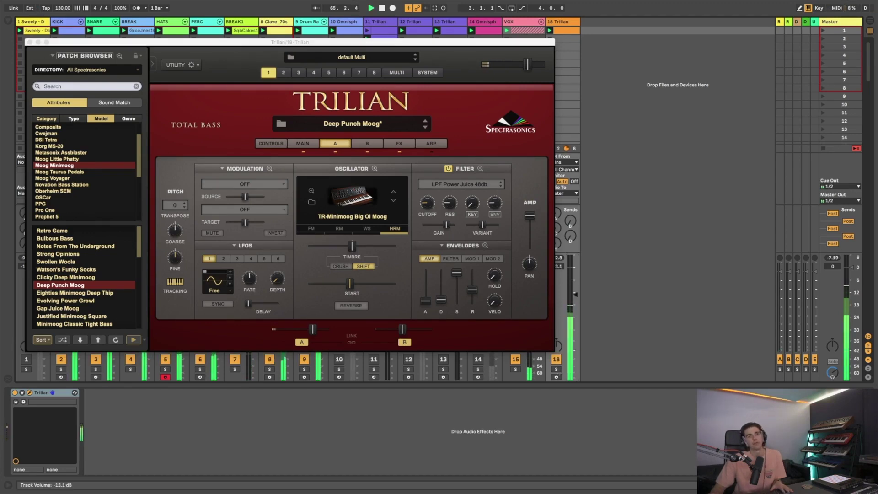
- Close Trilian, solo and unsolo track 1's Sweely sample, then reopen the Trilian window
{"action": "left_click", "coordinate": [29, 42]}
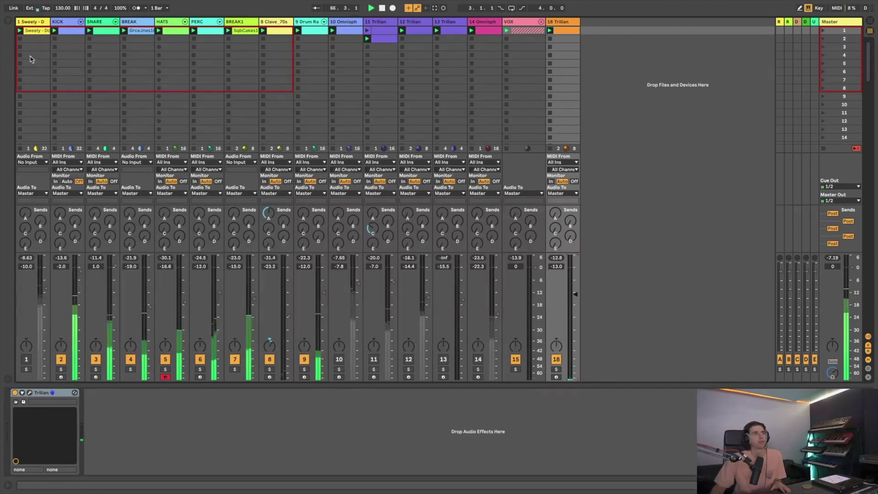
{"action": "left_click", "coordinate": [26, 369]}
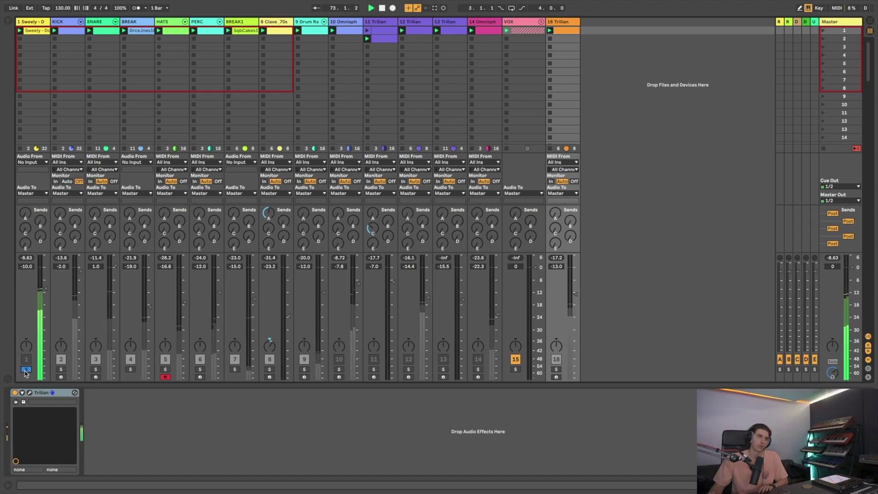
{"action": "left_click", "coordinate": [27, 370]}
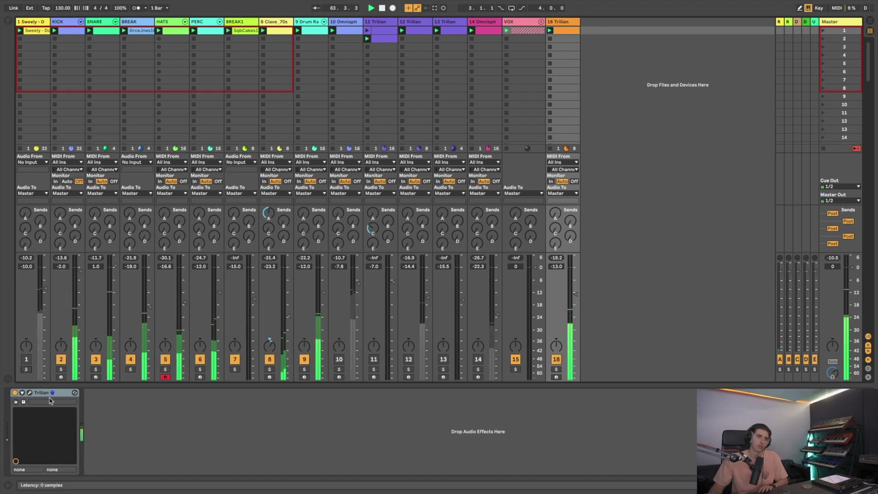
{"action": "key", "text": "super+alt+p"}
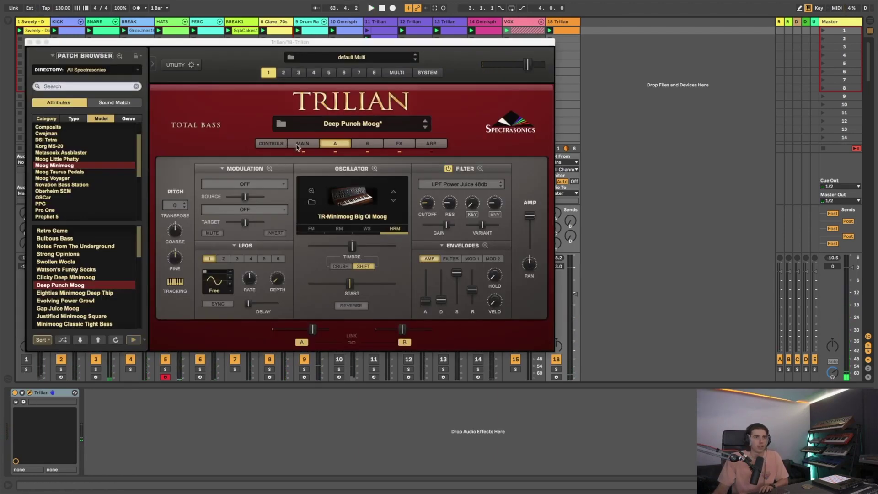
{"action": "left_click", "coordinate": [302, 143]}
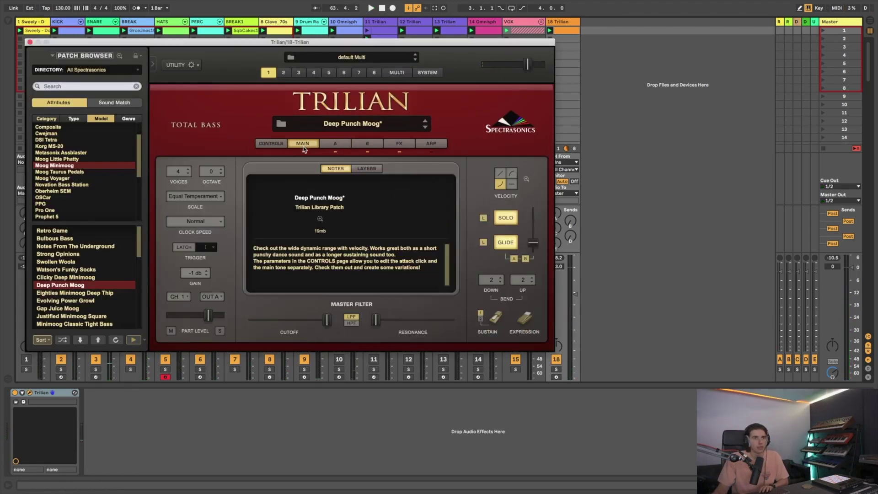
{"action": "left_click", "coordinate": [349, 145]}
{"action": "key", "text": "space"}
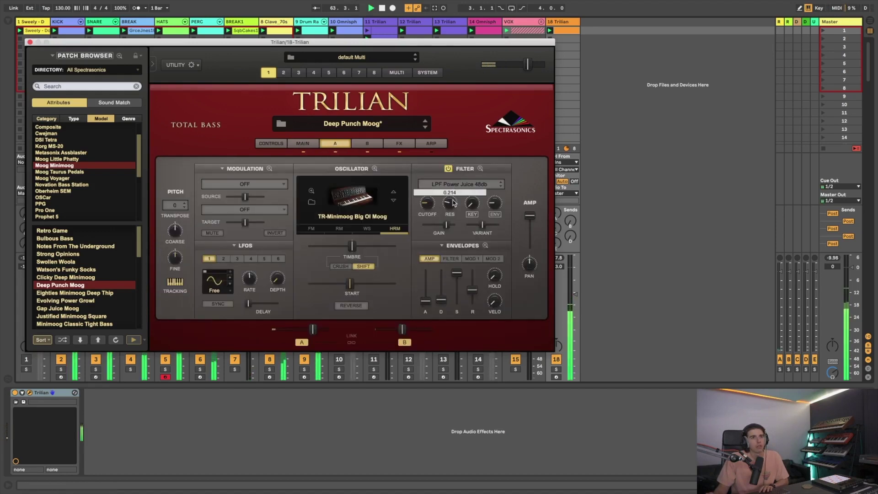
- Close Trilian, move the Sweely clip's loop start from bar 9 to bar 17, and play
{"action": "left_click", "coordinate": [29, 42]}
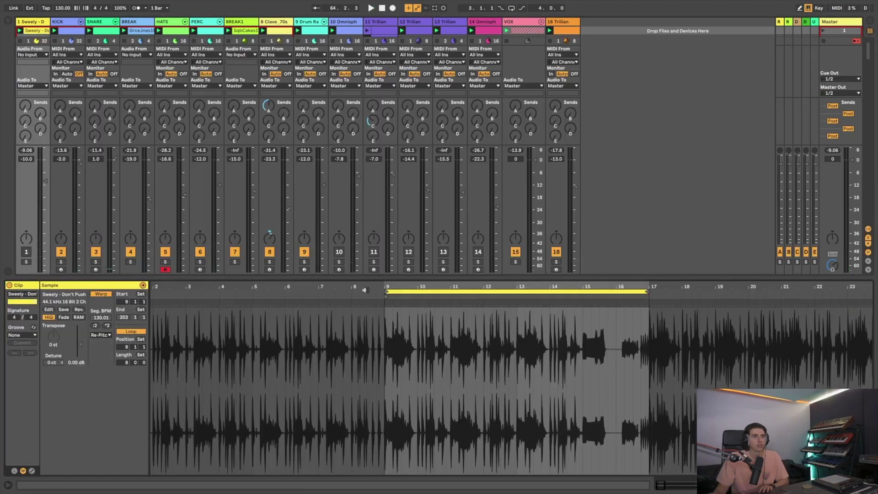
{"action": "left_click_drag", "start_coordinate": [432, 289], "coordinate": [693, 293]}
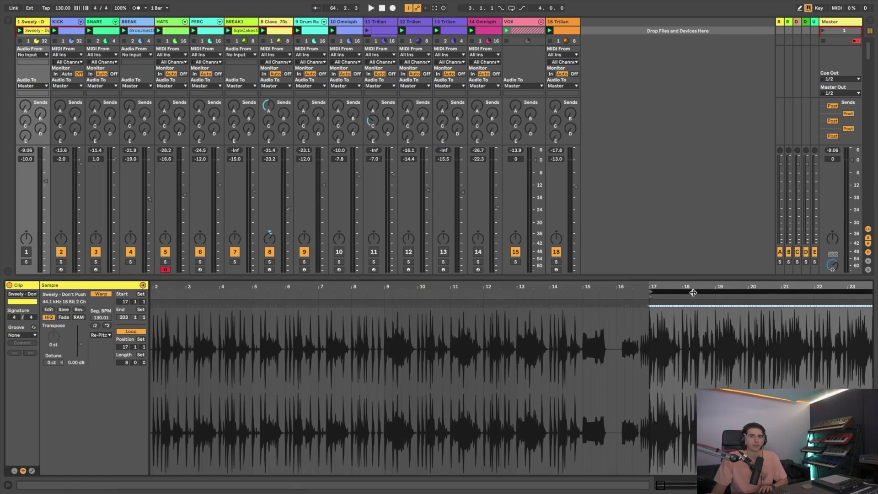
{"action": "key", "text": "space"}
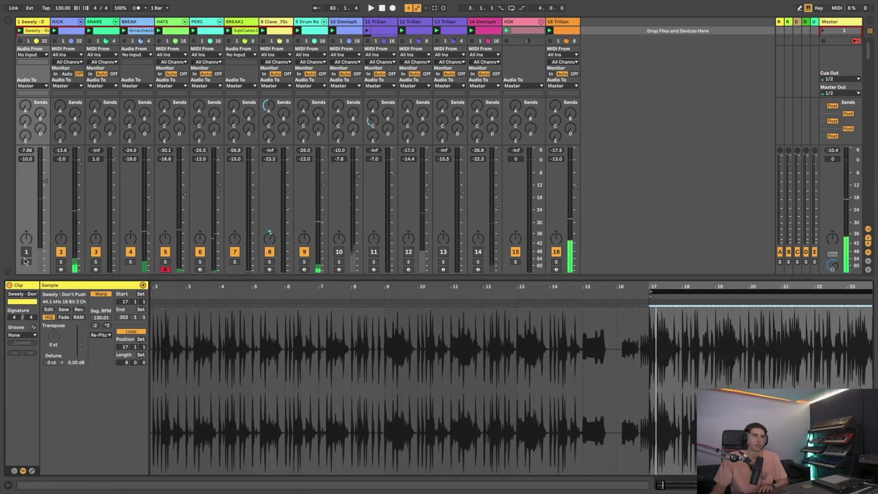
- Audition track 1 and track 11 soloed in turn, ending with only track 12 soloed
{"action": "left_click", "coordinate": [26, 262]}
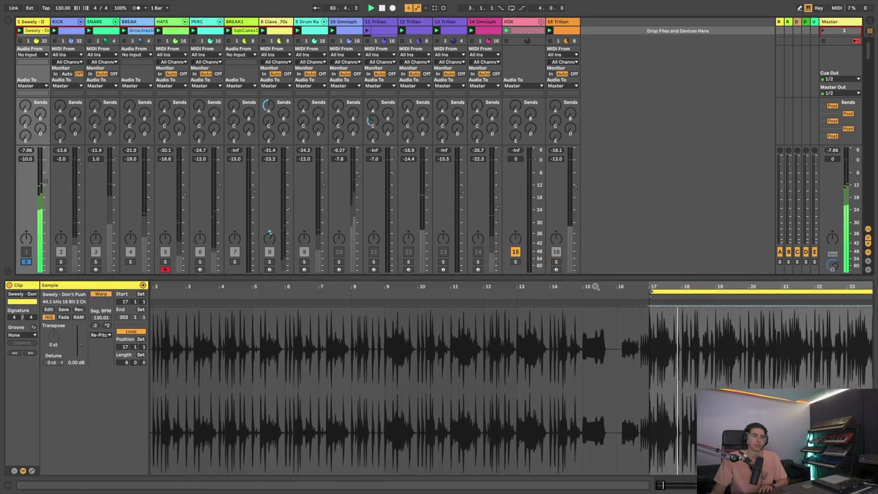
{"action": "left_click_drag", "start_coordinate": [268, 287], "coordinate": [268, 272]}
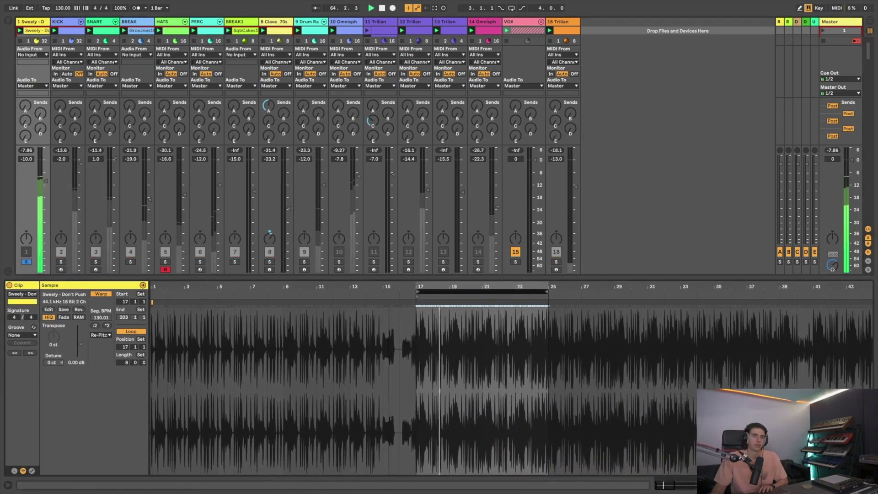
{"action": "left_click", "coordinate": [27, 262]}
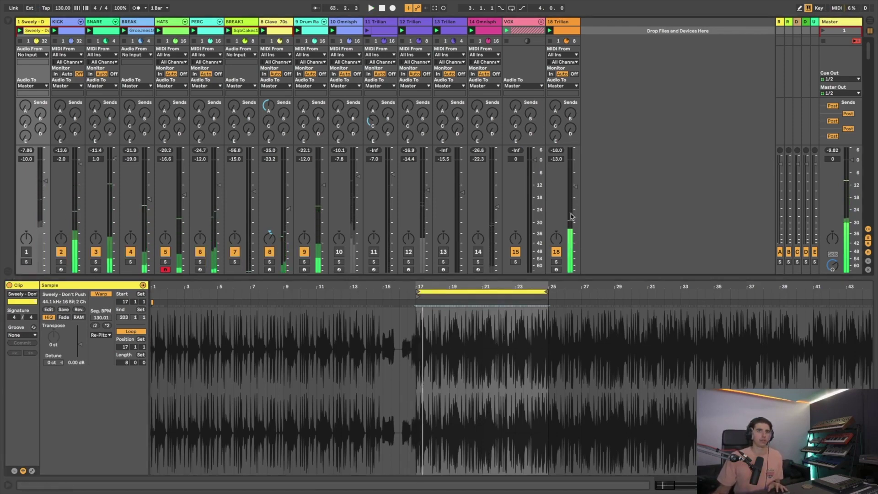
{"action": "left_click", "coordinate": [374, 262]}
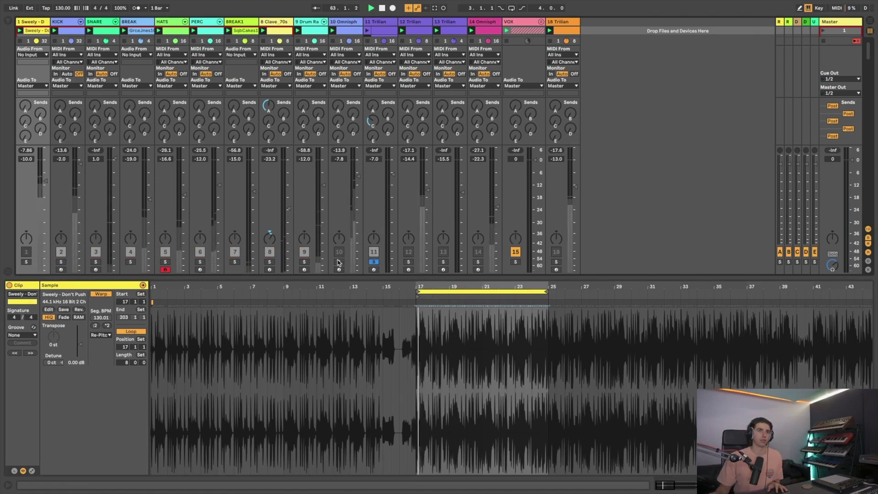
{"action": "left_click", "coordinate": [373, 262]}
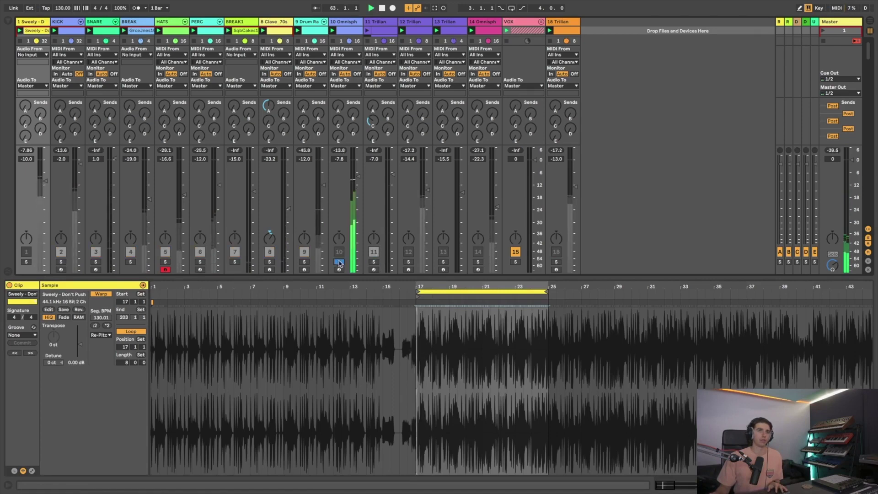
{"action": "left_click", "coordinate": [408, 261]}
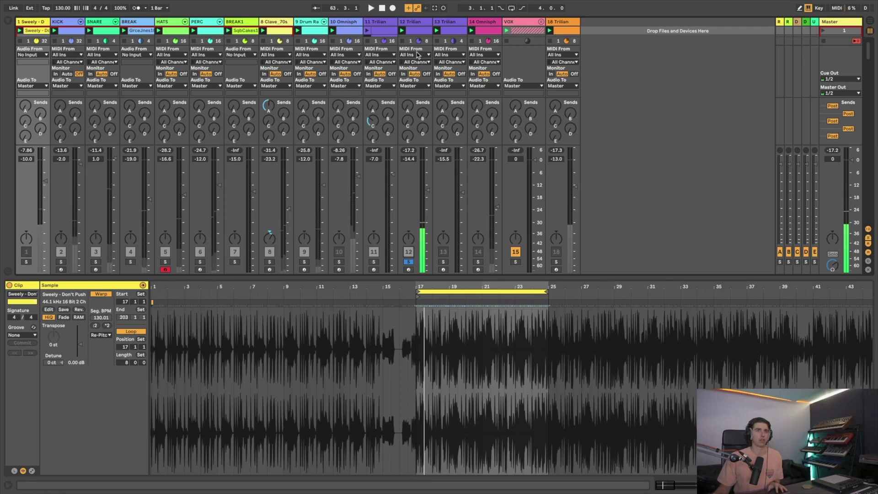
- In track 12's bass clip, transpose the four A#2 notes down to G#2
{"action": "left_click", "coordinate": [415, 26]}
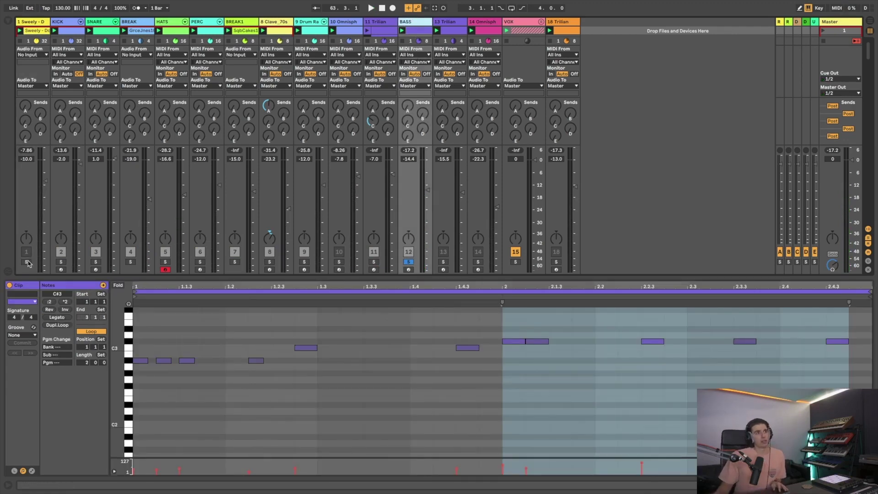
{"action": "key", "text": "space"}
{"action": "key", "text": "space"}
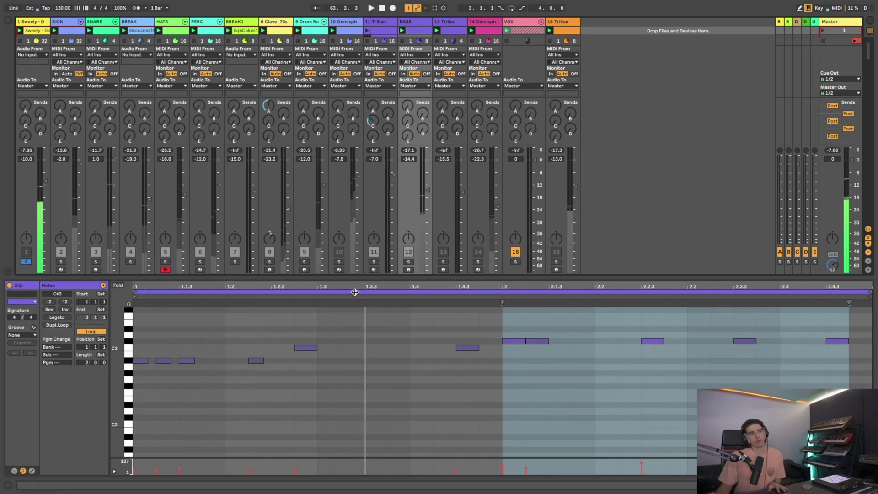
{"action": "left_click_drag", "start_coordinate": [138, 357], "coordinate": [264, 376]}
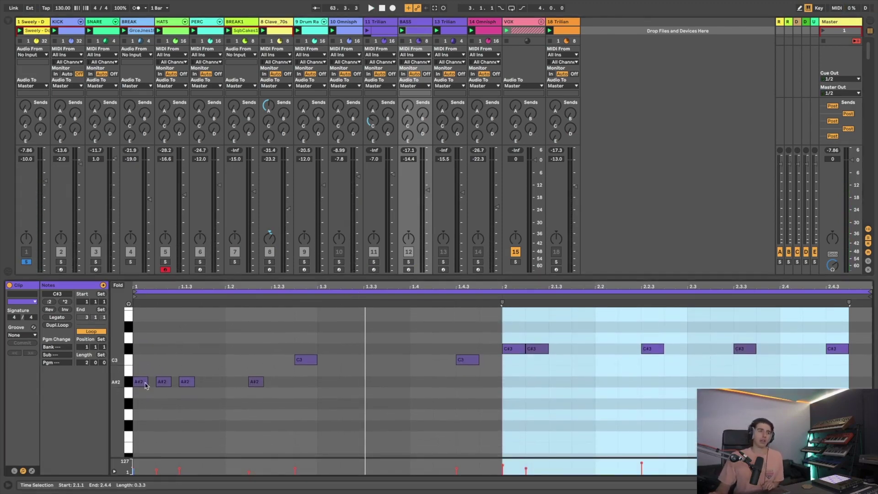
{"action": "key", "text": "space"}
{"action": "key", "text": "space"}
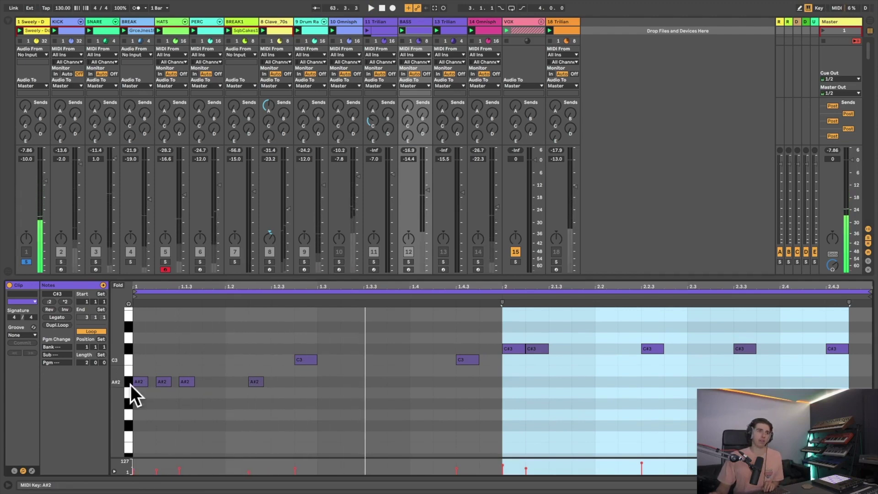
{"action": "left_click", "coordinate": [131, 383]}
{"action": "key", "text": "Down"}
{"action": "key", "text": "Down"}
{"action": "key", "text": "space"}
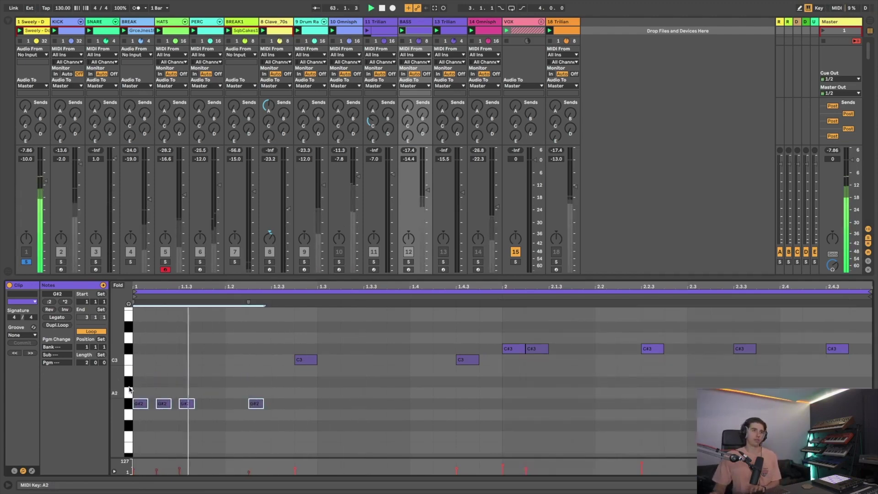
- Solo BASS, lower the two C3 notes to A#2 and the five C#3 notes to B2
{"action": "left_click", "coordinate": [408, 262]}
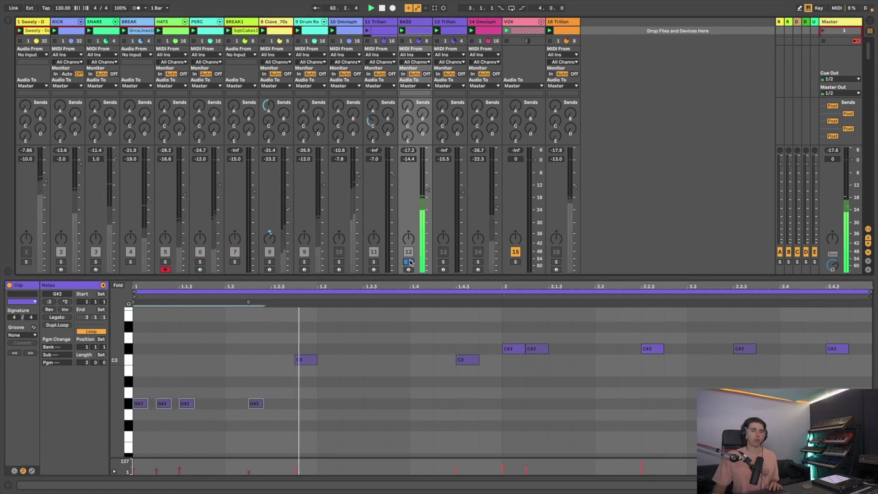
{"action": "left_click", "coordinate": [129, 361]}
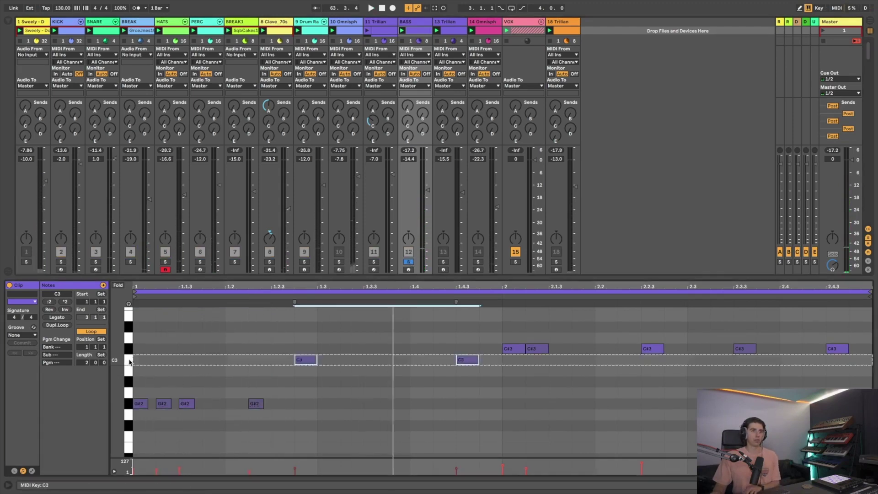
{"action": "key", "text": "Down"}
{"action": "key", "text": "Down"}
{"action": "key", "text": "Down"}
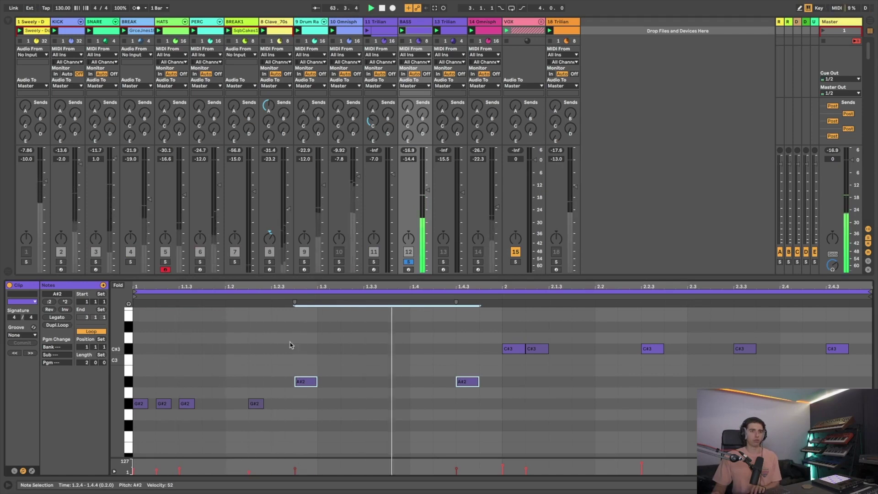
{"action": "left_click_drag", "start_coordinate": [465, 339], "coordinate": [844, 356]}
{"action": "key", "text": "Down"}
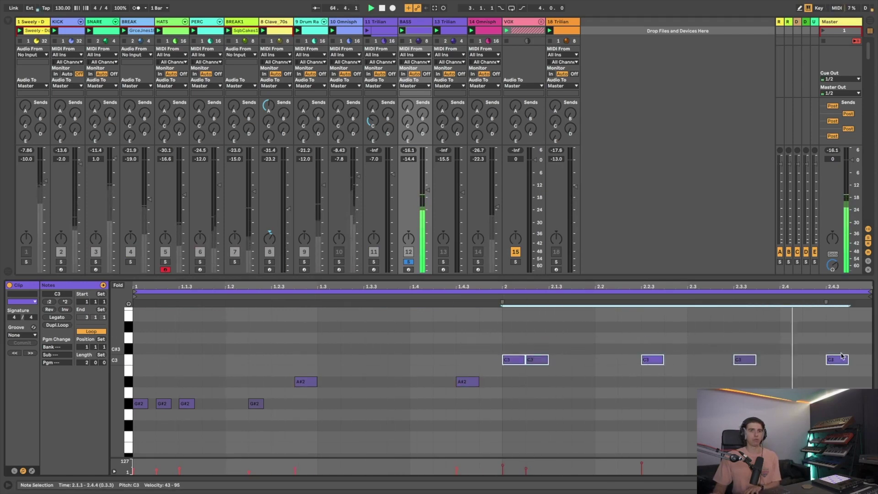
{"action": "key", "text": "Down"}
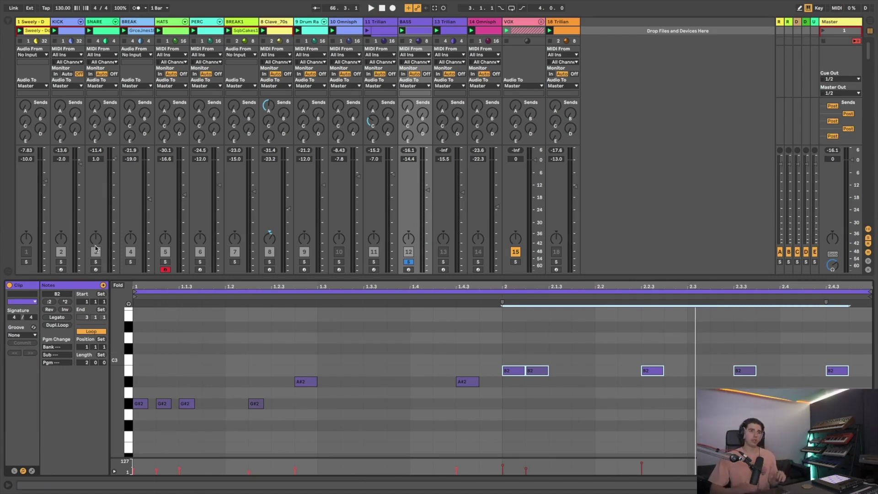
- Play the groove, audition track 1 alone, then mute VOX and solo BASS
{"action": "key", "text": "space"}
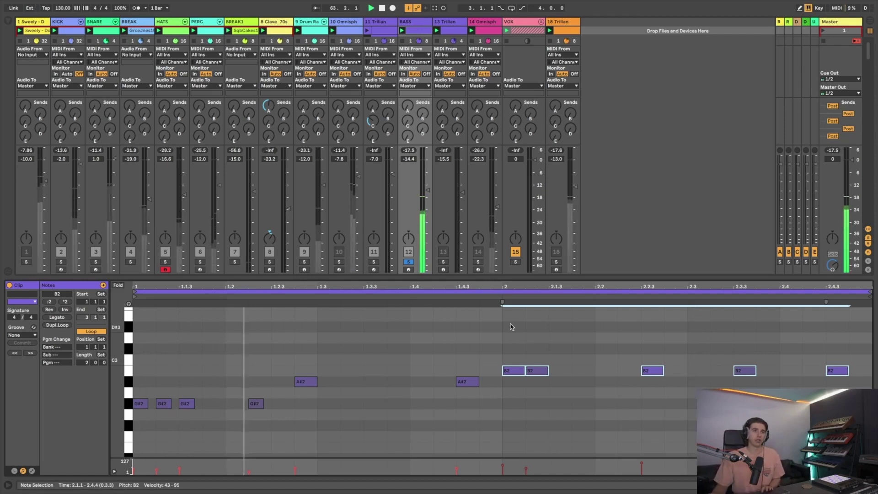
{"action": "left_click", "coordinate": [26, 263]}
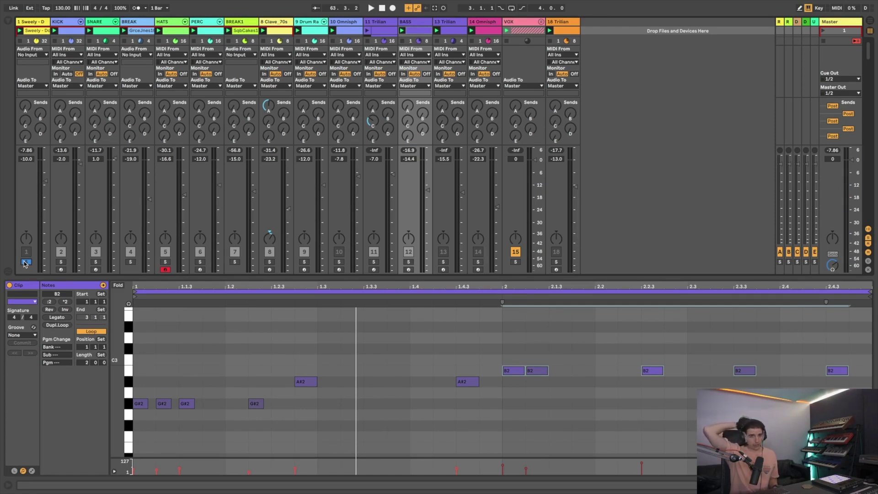
{"action": "key", "text": "space"}
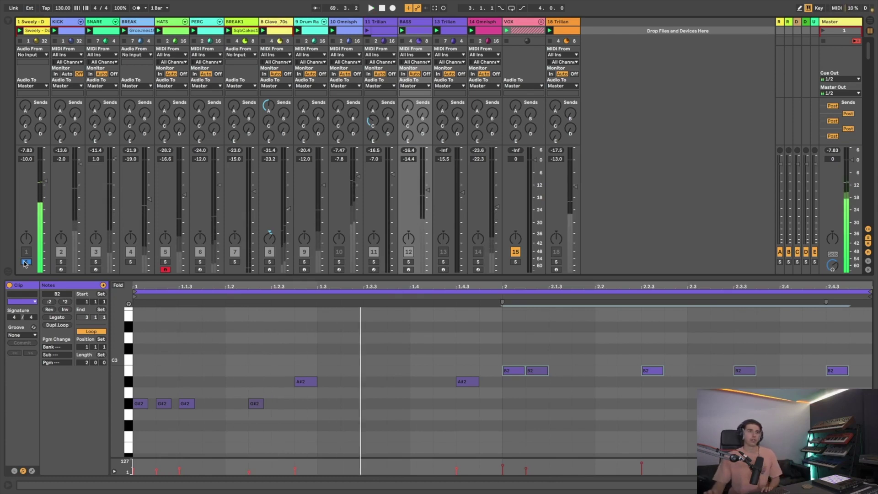
{"action": "left_click", "coordinate": [26, 262]}
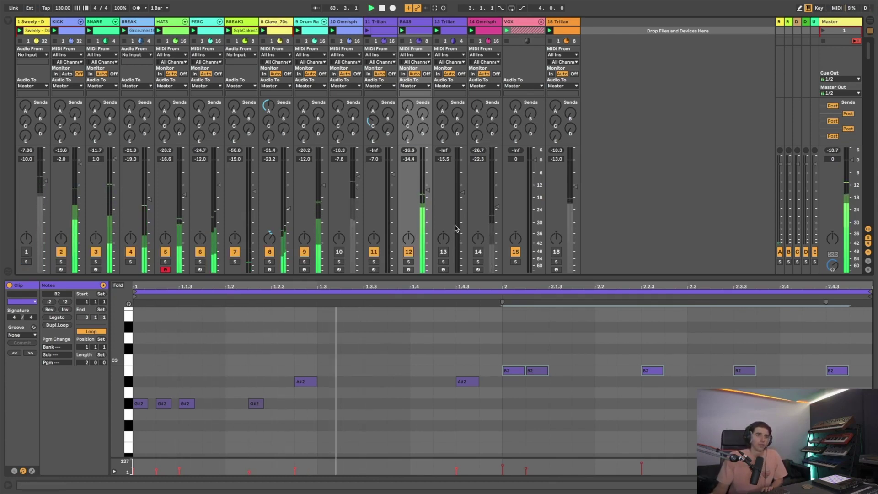
{"action": "left_click", "coordinate": [515, 251]}
{"action": "left_click", "coordinate": [409, 261]}
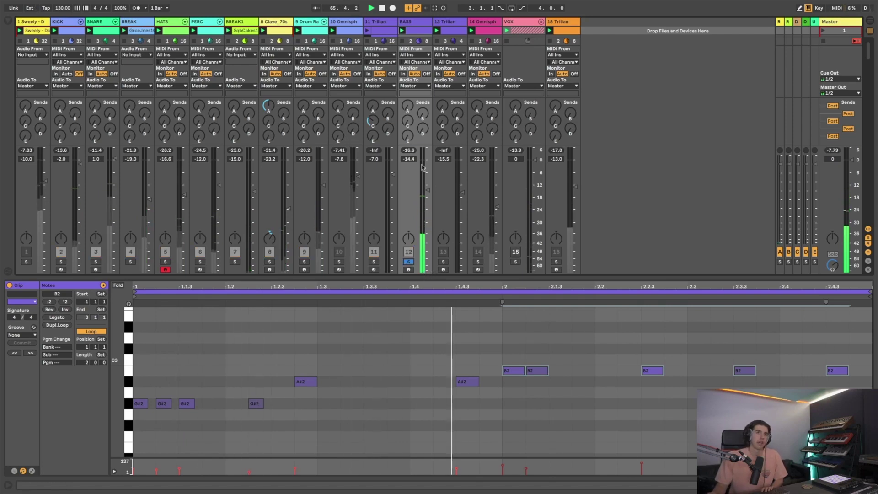
{"action": "double_click", "coordinate": [421, 24]}
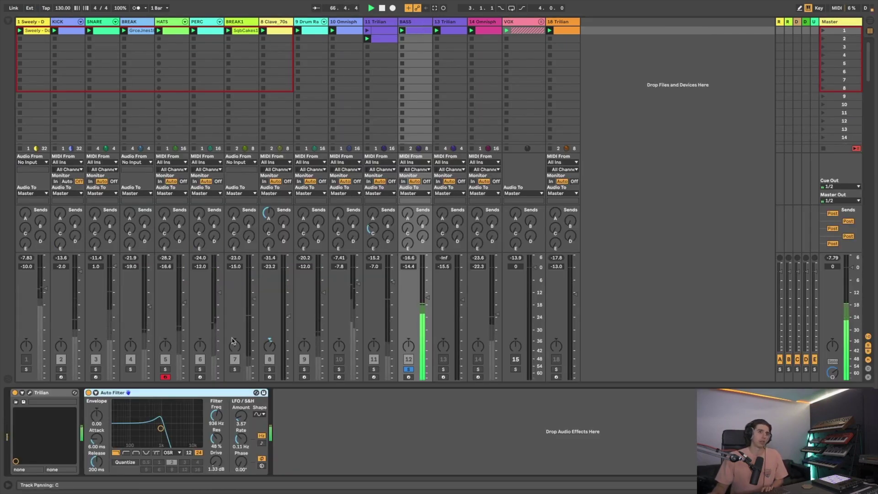
- Check the Trilian window, then raise the BASS fader to about -12 dB
{"action": "left_click", "coordinate": [30, 392]}
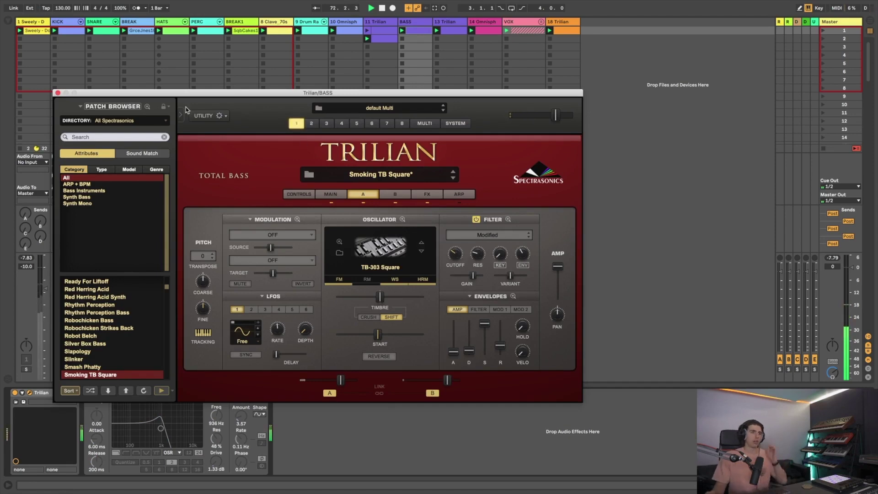
{"action": "left_click", "coordinate": [57, 93]}
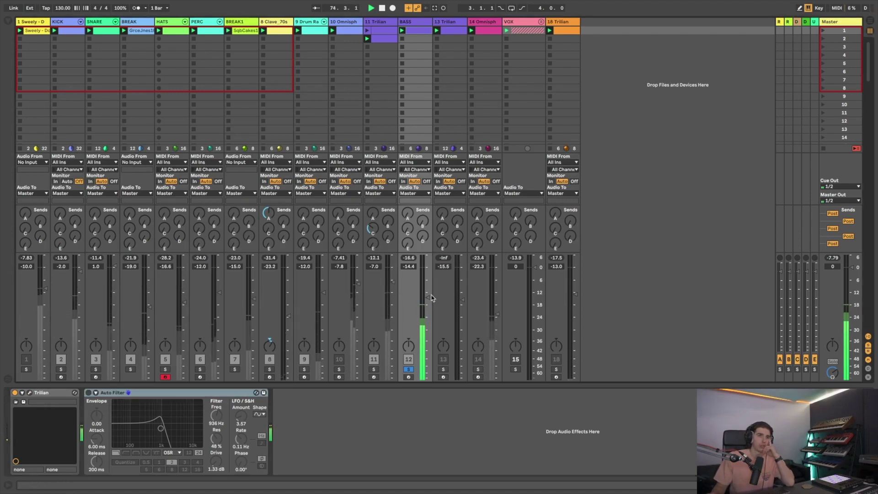
{"action": "left_click_drag", "start_coordinate": [425, 343], "coordinate": [425, 339]}
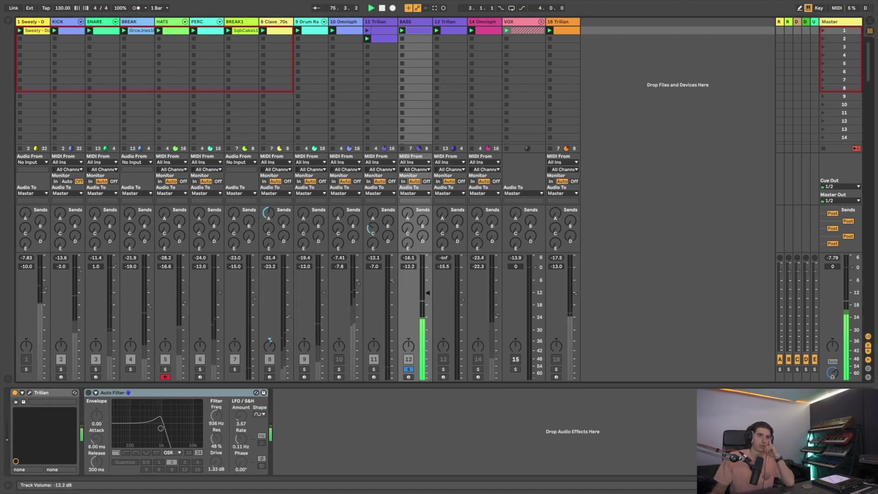
{"action": "double_click", "coordinate": [415, 30]}
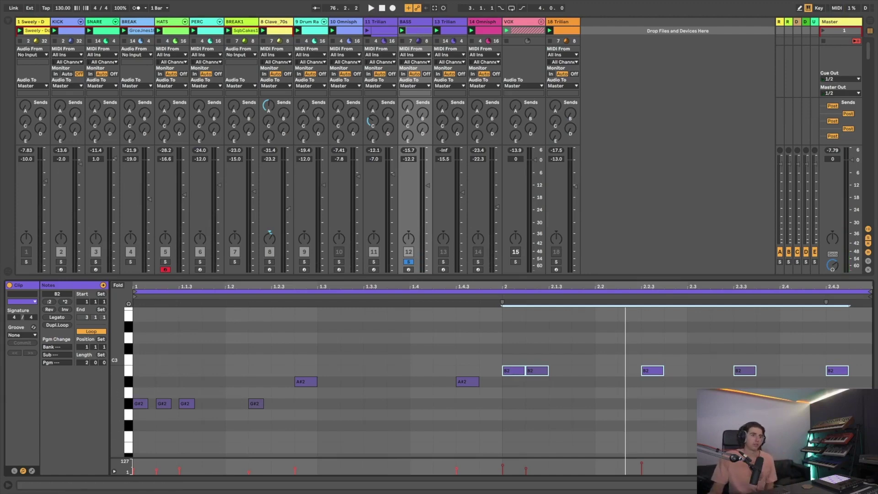
- Enlarge the velocity lane and raise all BASS clip note velocities to maximum
{"action": "scroll", "coordinate": [159, 435], "scroll_direction": "down", "scroll_amount": 4}
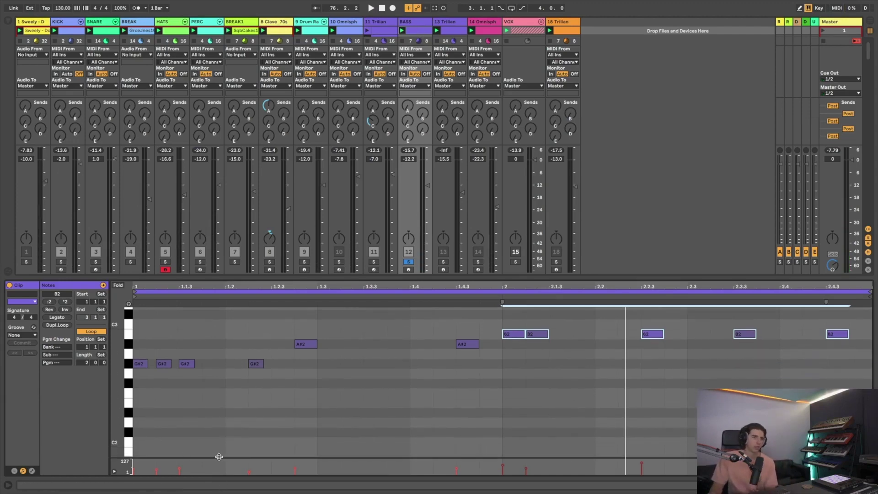
{"action": "left_click_drag", "start_coordinate": [219, 456], "coordinate": [224, 387]}
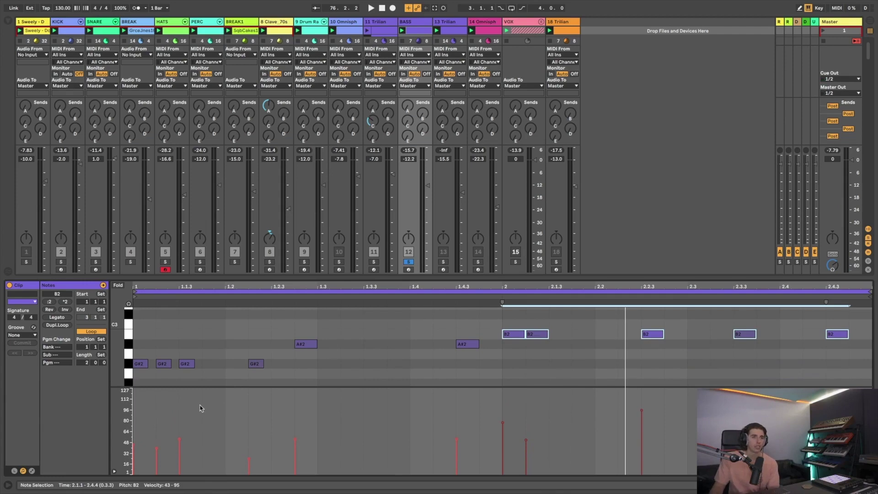
{"action": "left_click", "coordinate": [171, 428]}
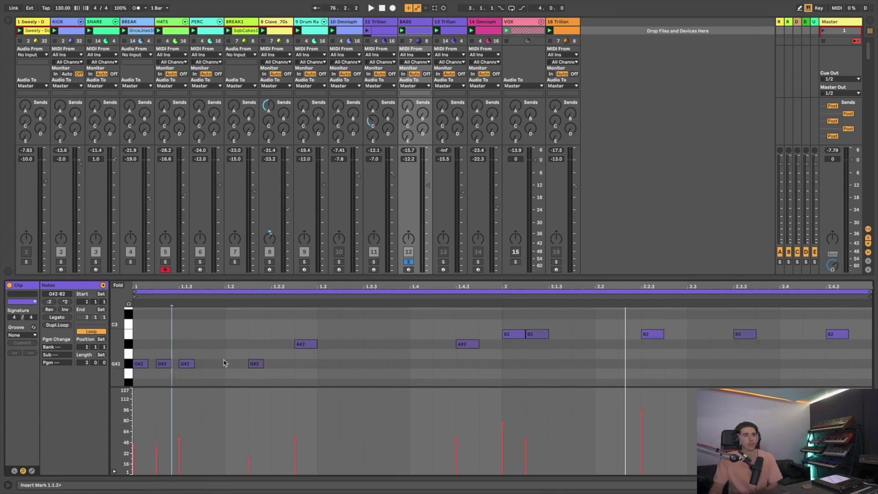
{"action": "key", "text": "space"}
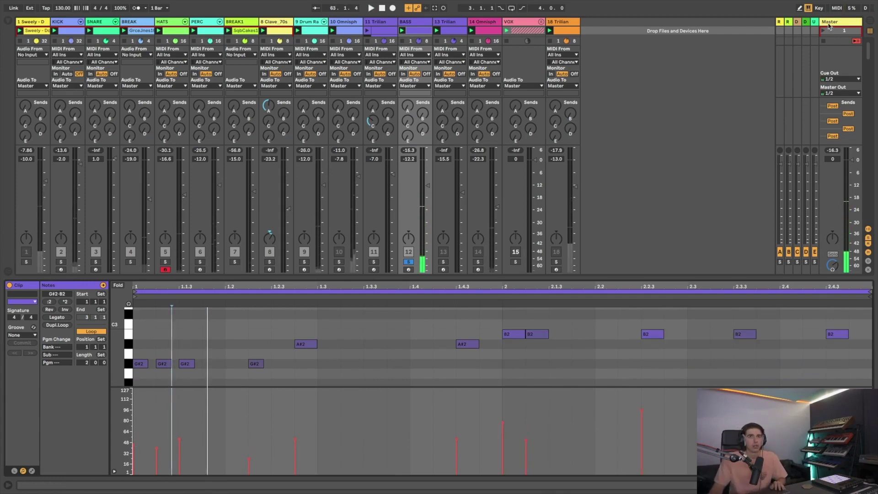
{"action": "key", "text": "ctrl+a"}
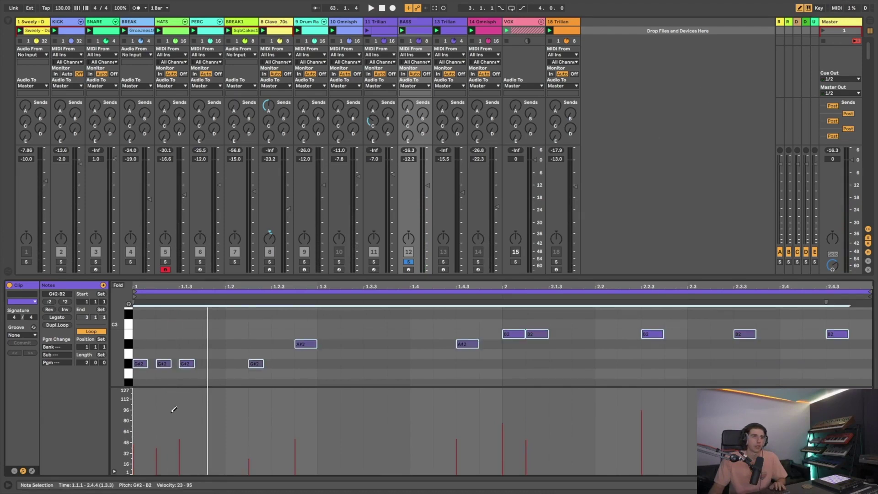
{"action": "left_click_drag", "start_coordinate": [144, 386], "coordinate": [728, 296]}
{"action": "key", "text": "space"}
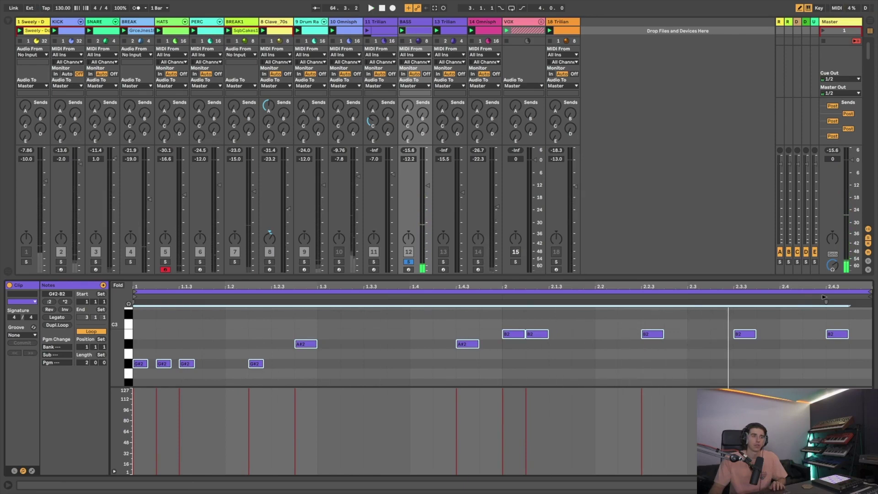
- Set the second G#2 velocity to 62, the B2 to 26, and lengthen the B2 at 2.2.3
{"action": "left_click", "coordinate": [140, 363]}
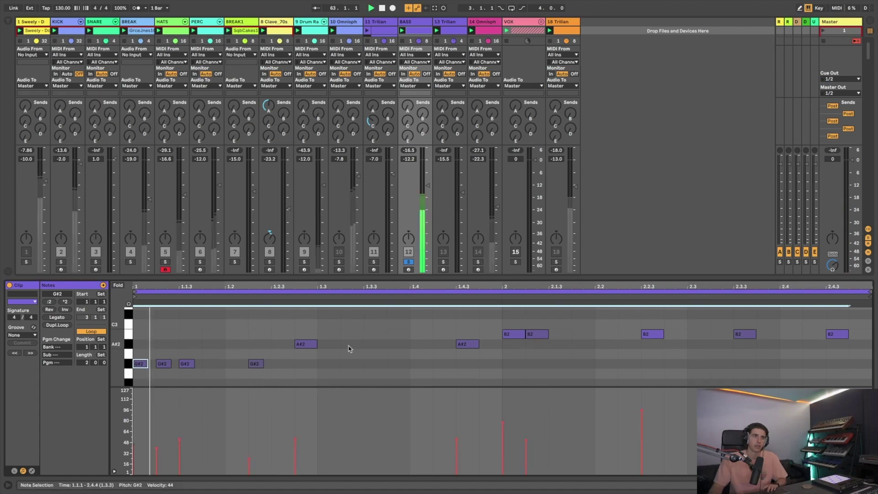
{"action": "mouse_move", "coordinate": [157, 452]}
{"action": "left_mouse_down"}
{"action": "mouse_move", "coordinate": [156, 432]}
{"action": "mouse_move", "coordinate": [156, 456]}
{"action": "left_mouse_up"}
{"action": "key", "text": "space"}
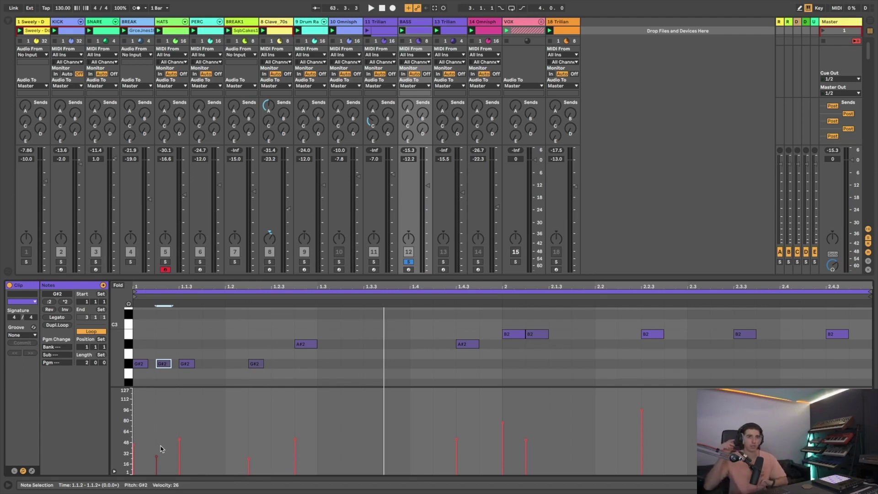
{"action": "key", "text": "space"}
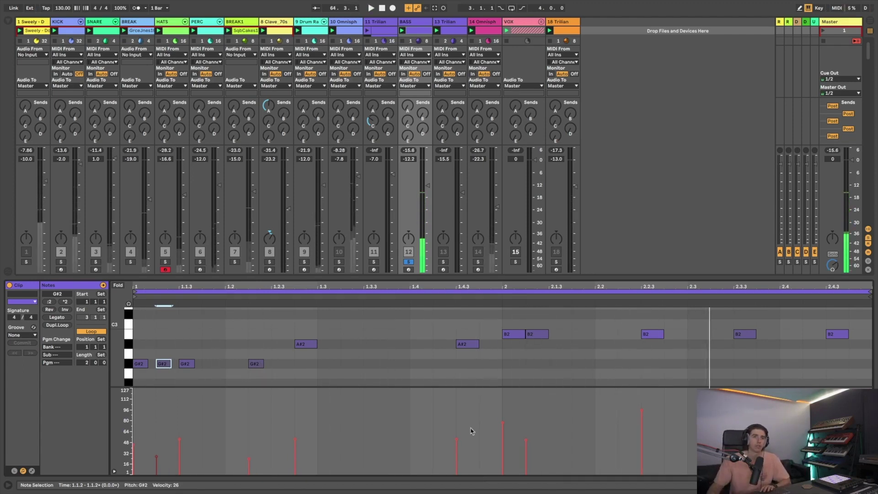
{"action": "left_click_drag", "start_coordinate": [526, 442], "coordinate": [526, 457]}
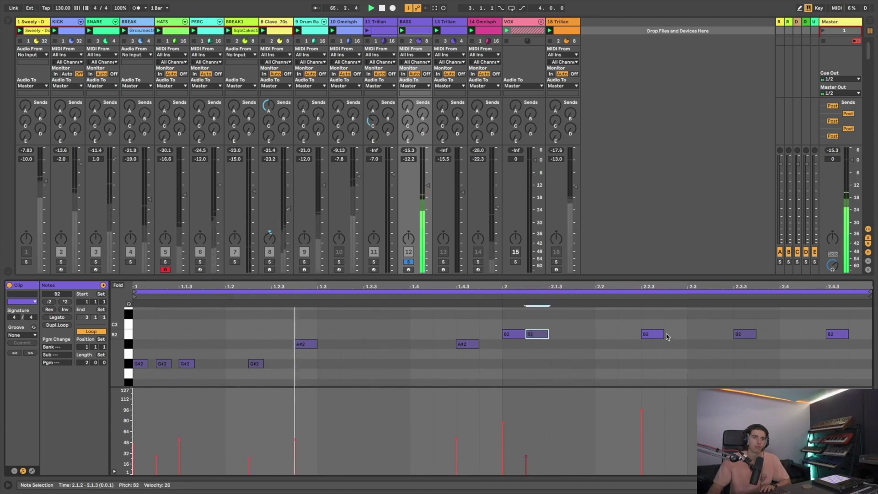
{"action": "left_click_drag", "start_coordinate": [663, 334], "coordinate": [673, 334]}
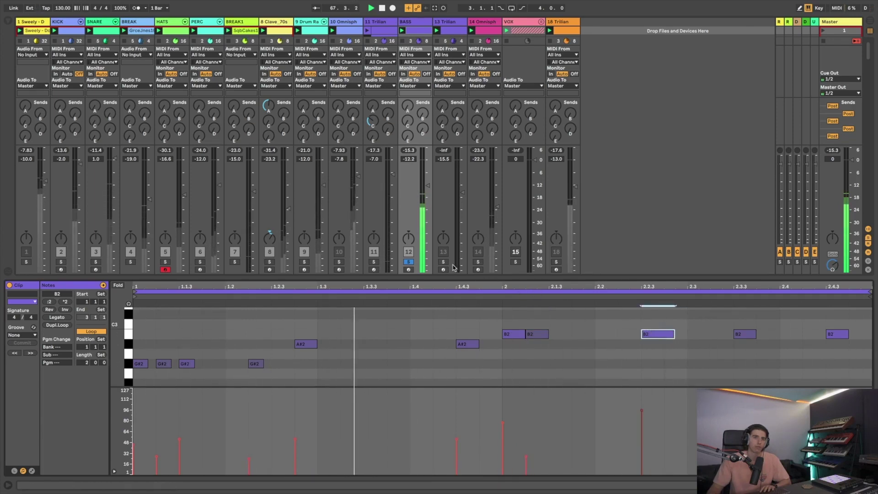
- Unsolo BASS, audition track 1 alone from bar 1, then solo BASS again
{"action": "left_click", "coordinate": [410, 262]}
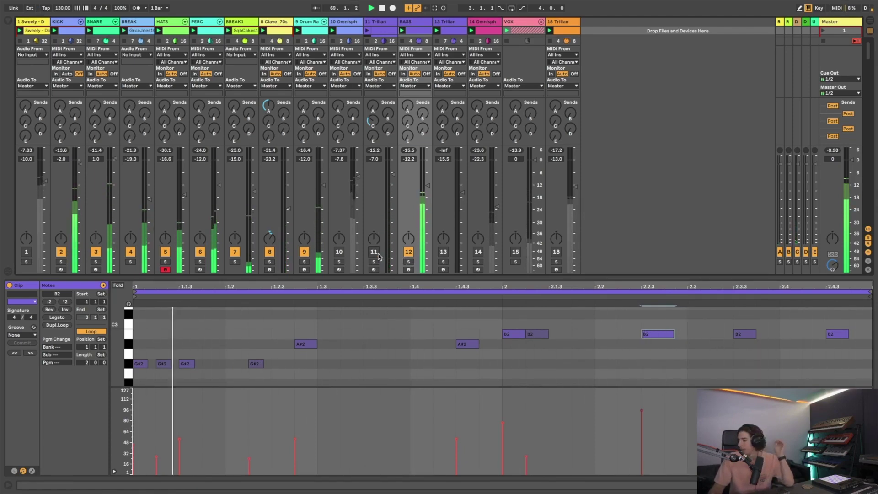
{"action": "left_click", "coordinate": [26, 261]}
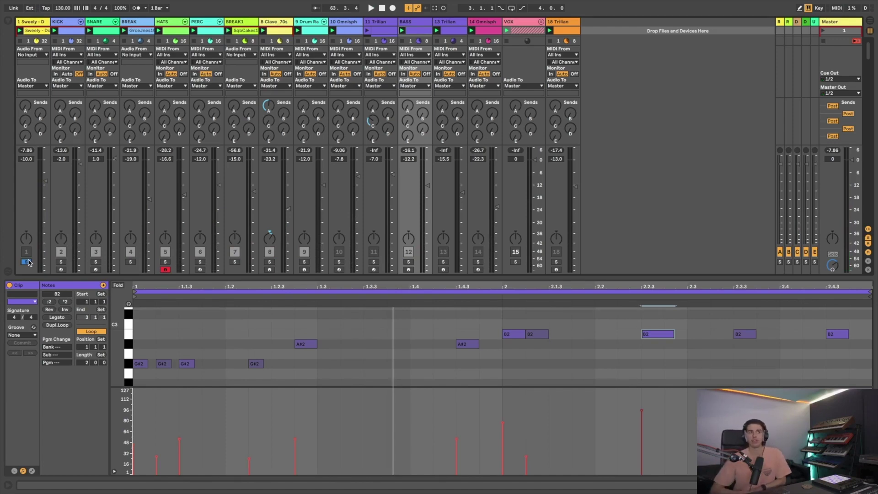
{"action": "key", "text": "space"}
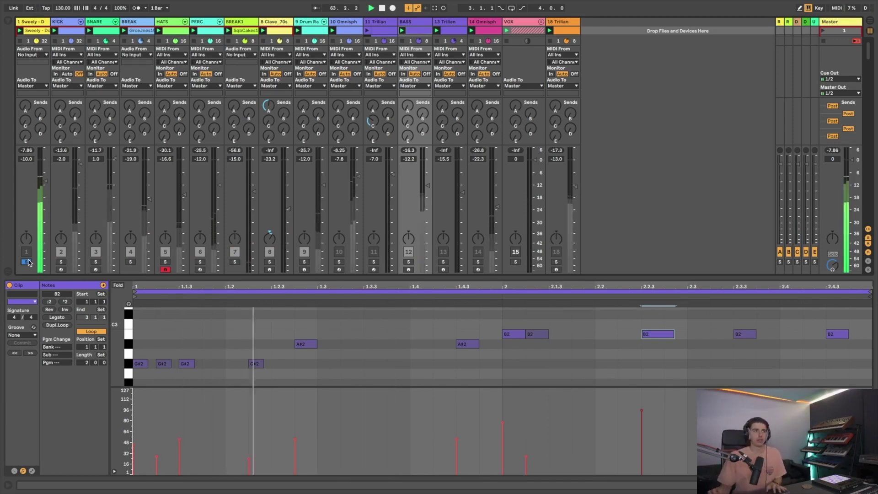
{"action": "left_click", "coordinate": [27, 262]}
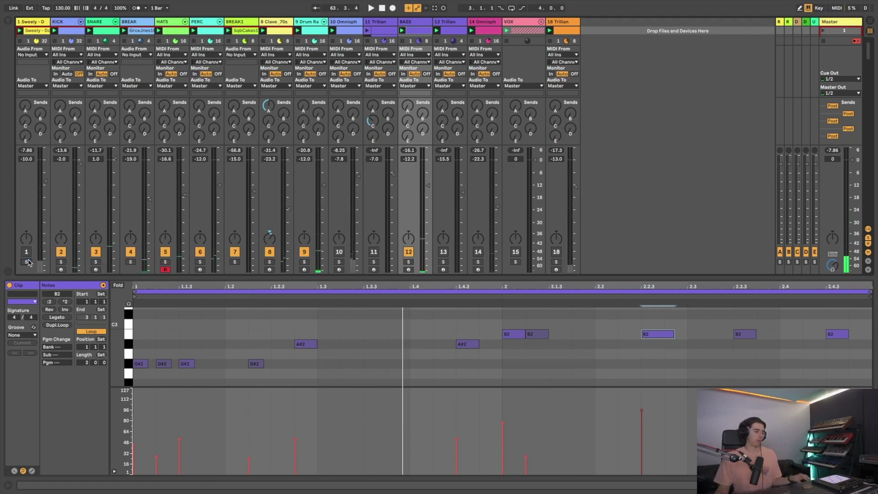
{"action": "left_click", "coordinate": [408, 262]}
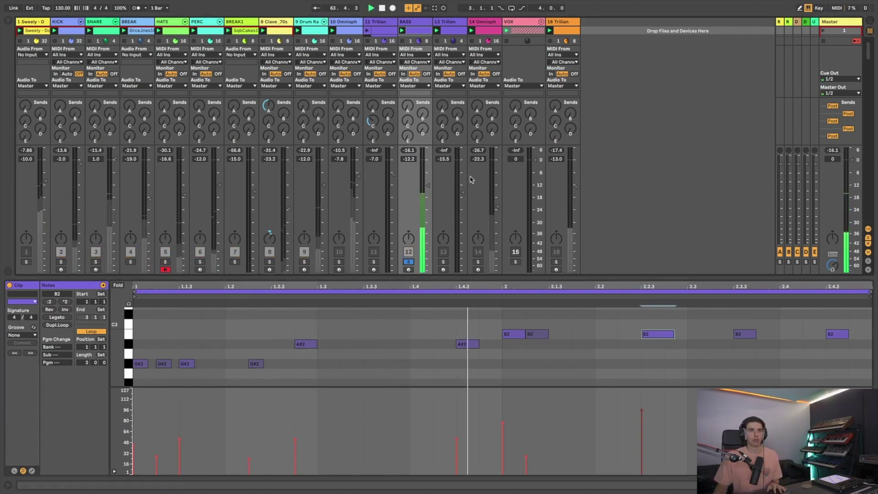
{"action": "left_click", "coordinate": [417, 22]}
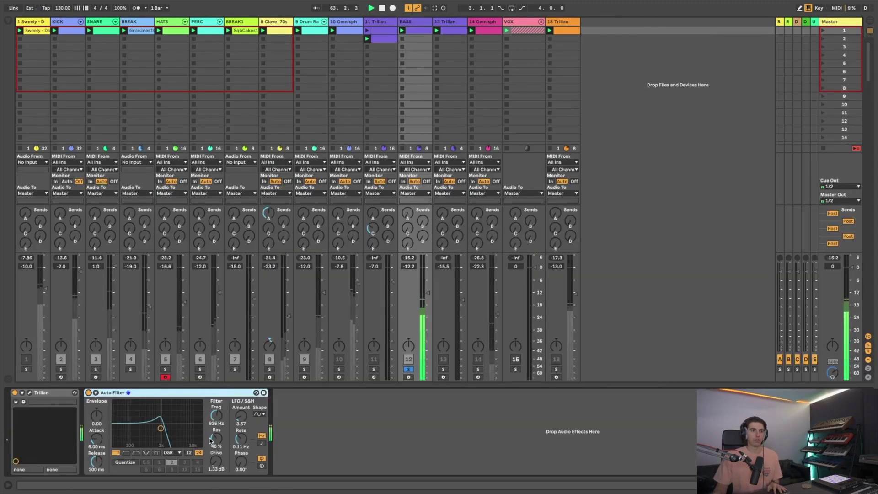
- Enable the BASS Auto Filter with LFO amount 6.43 and play the soloed bass
{"action": "left_click", "coordinate": [88, 393]}
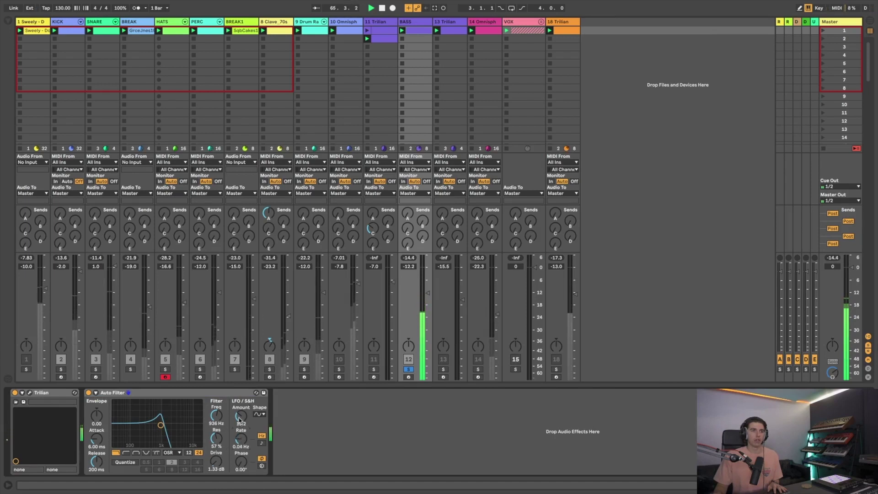
{"action": "left_click_drag", "start_coordinate": [240, 417], "coordinate": [237, 447]}
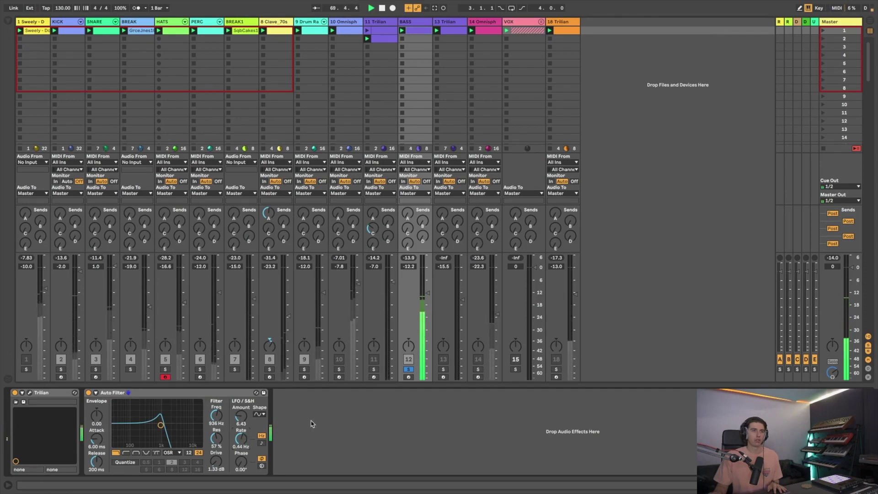
{"action": "left_click", "coordinate": [409, 369]}
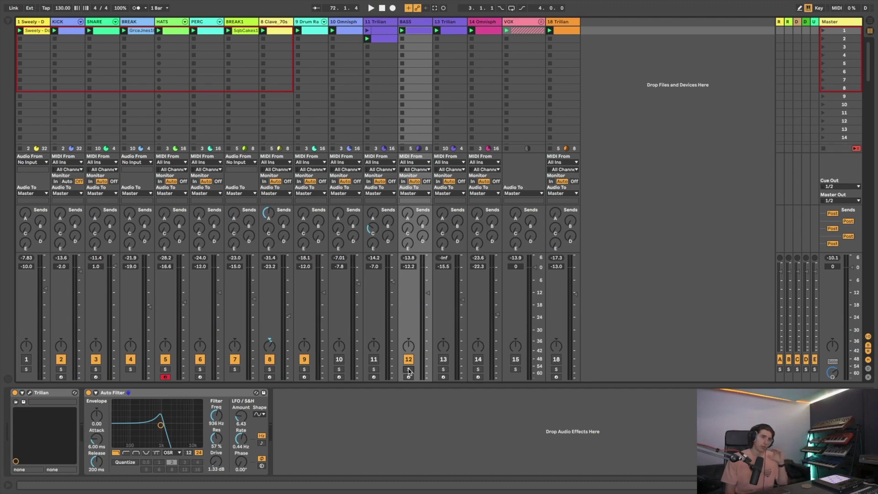
{"action": "left_click", "coordinate": [409, 370]}
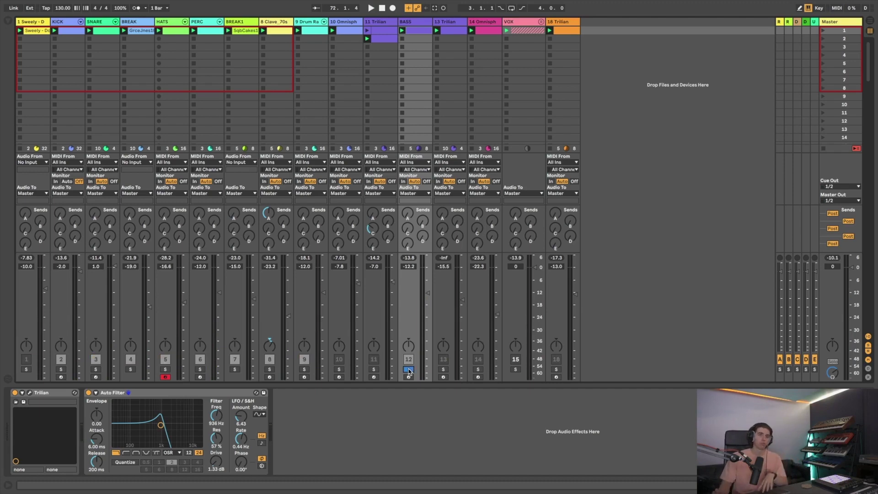
{"action": "key", "text": "space"}
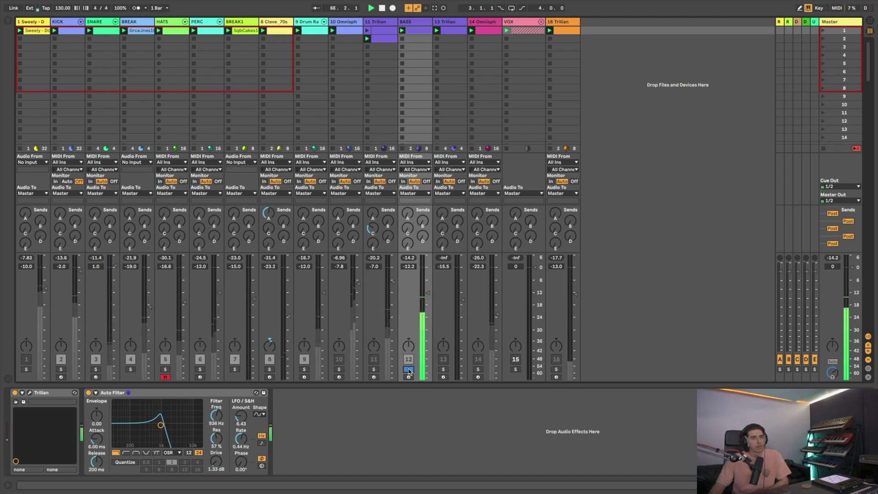
- Unsolo BASS, solo track 1's Sweely sample, and stop playback
{"action": "left_click", "coordinate": [408, 370]}
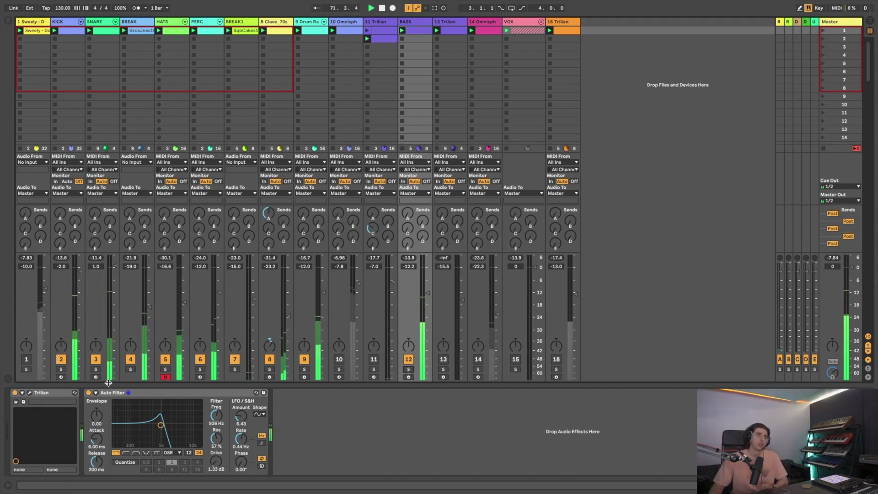
{"action": "left_click", "coordinate": [28, 370]}
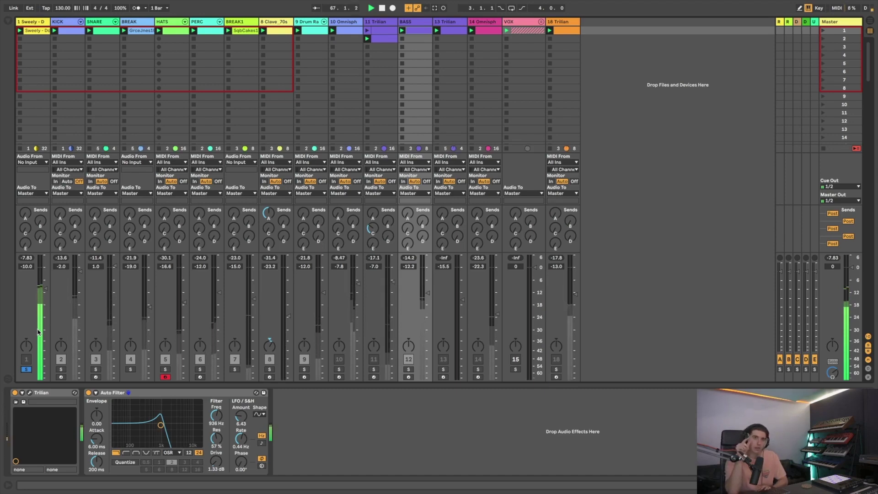
{"action": "key", "text": "space"}
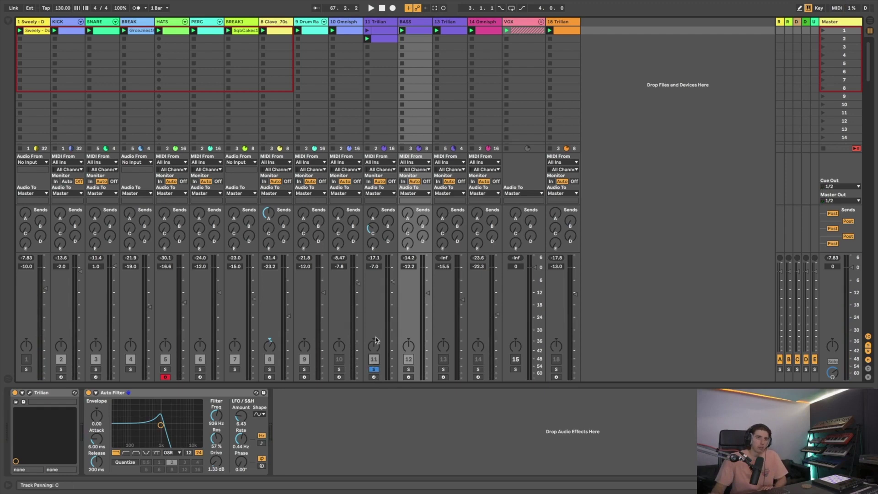
- Enlarge track 11's Trilian clip piano roll and move its start to bar 2.4, then back to bar 1
{"action": "double_click", "coordinate": [386, 34]}
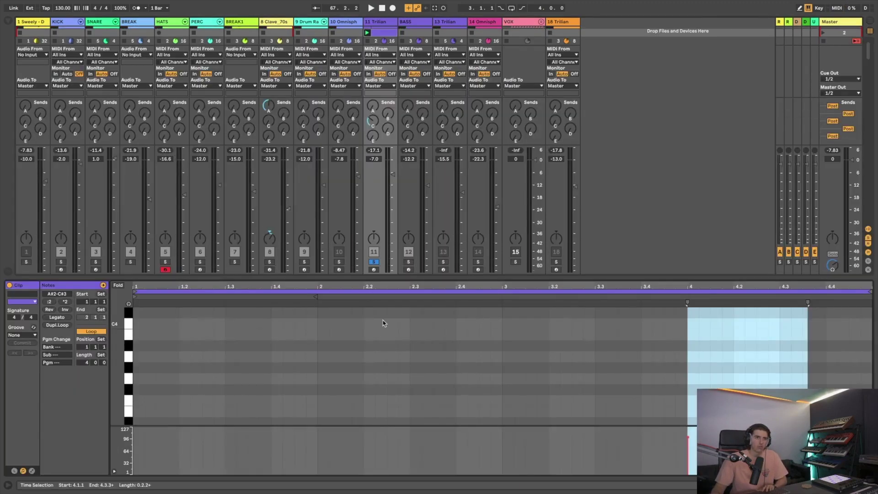
{"action": "left_click_drag", "start_coordinate": [358, 276], "coordinate": [334, 152]}
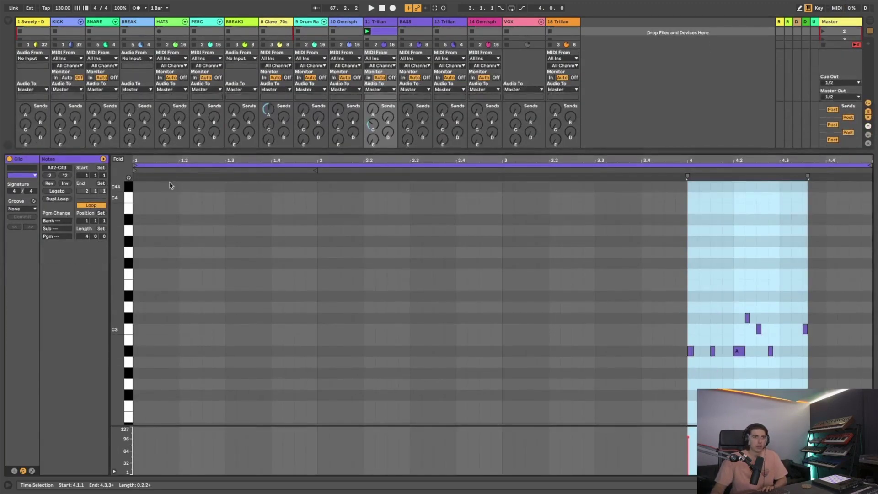
{"action": "left_click_drag", "start_coordinate": [136, 170], "coordinate": [502, 173]}
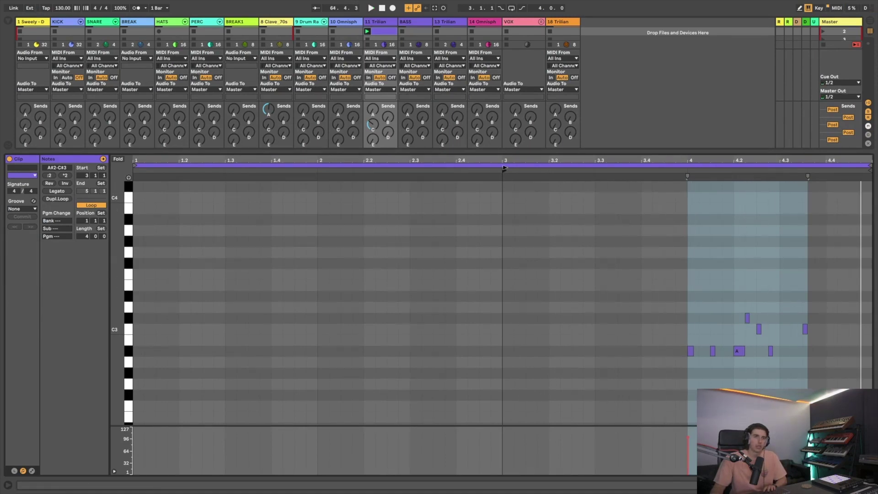
{"action": "left_click_drag", "start_coordinate": [504, 169], "coordinate": [136, 168]}
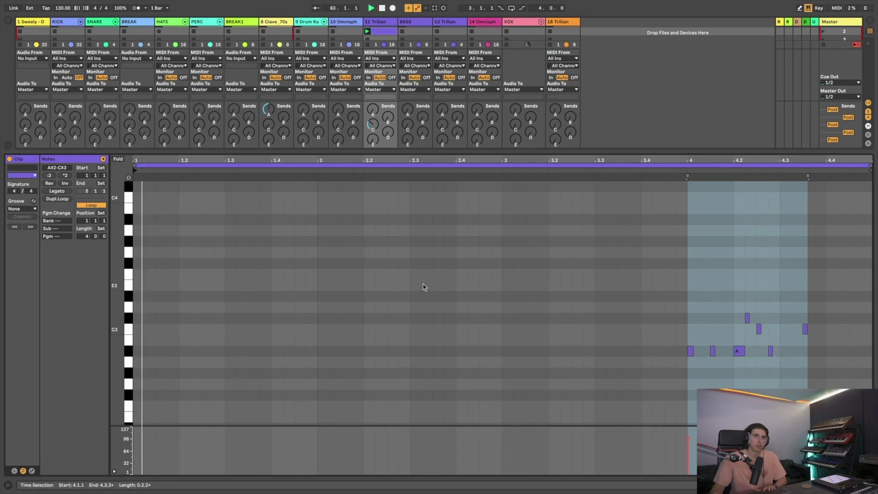
{"action": "left_click", "coordinate": [387, 23]}
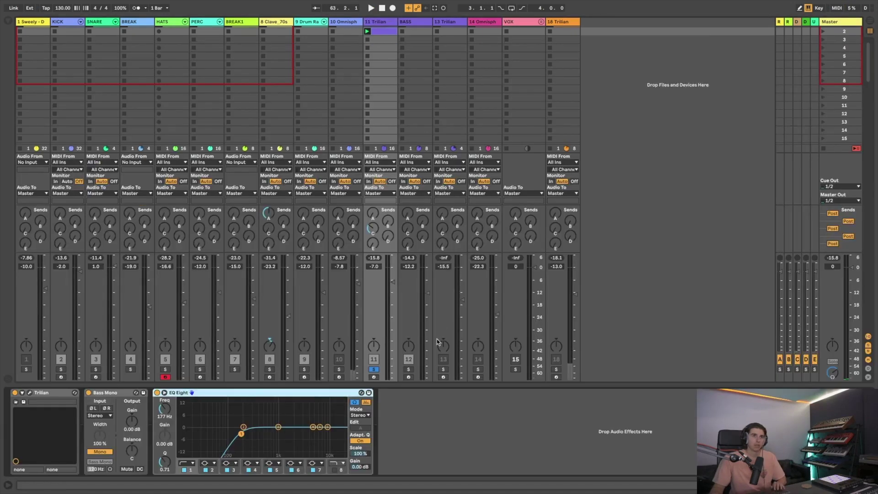
- Solo BASS too, check track 11's playing clip, and open its Trilian Techno Pop Bass window
{"action": "left_click", "coordinate": [408, 370]}
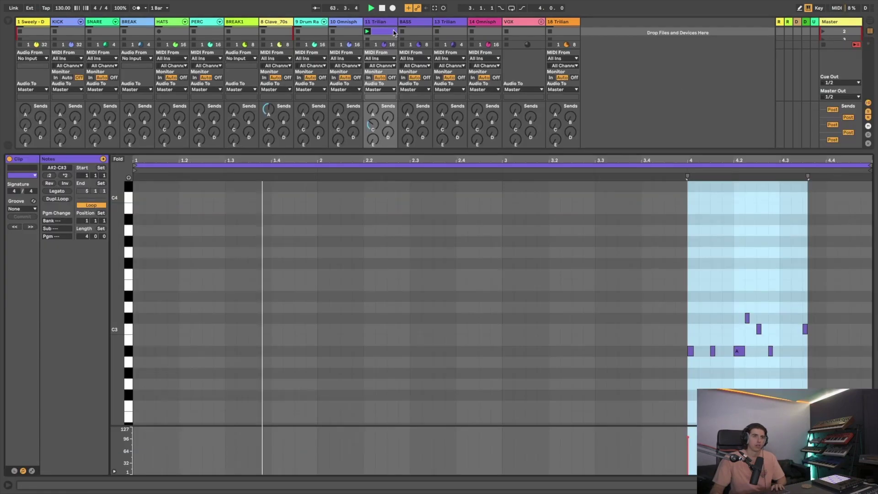
{"action": "left_click", "coordinate": [393, 32]}
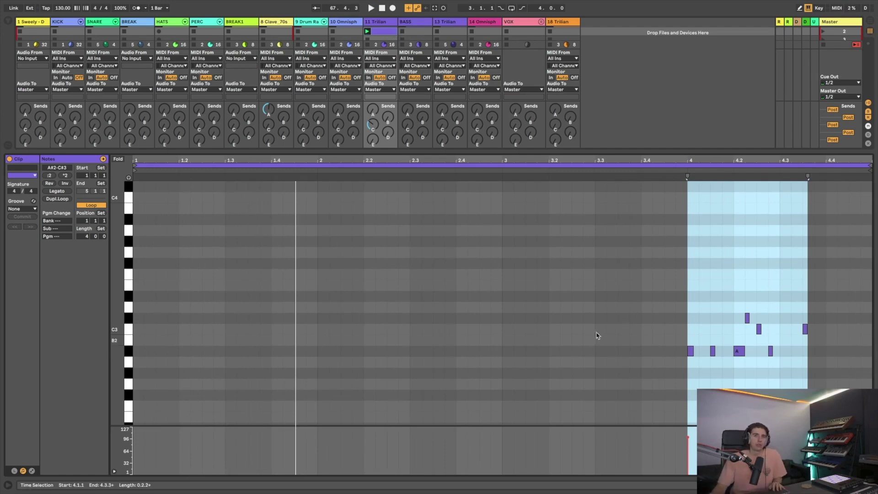
{"action": "left_click", "coordinate": [383, 22]}
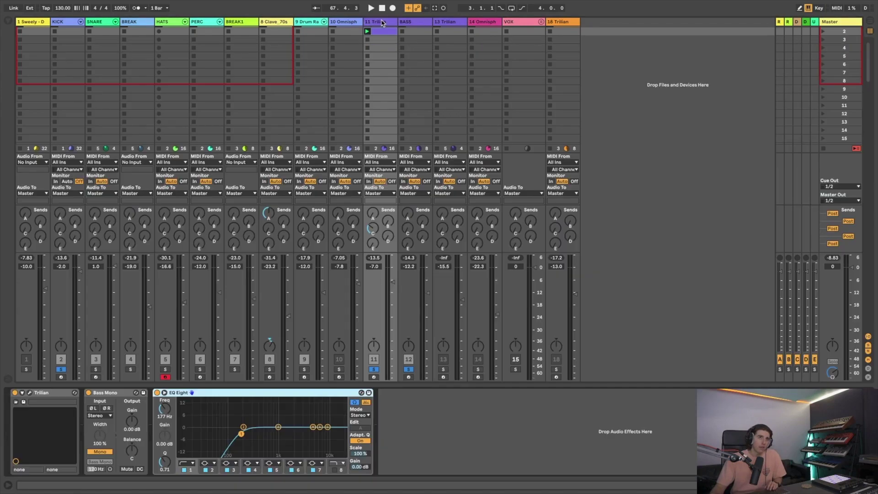
{"action": "left_click", "coordinate": [29, 393]}
{"action": "left_click", "coordinate": [457, 255]}
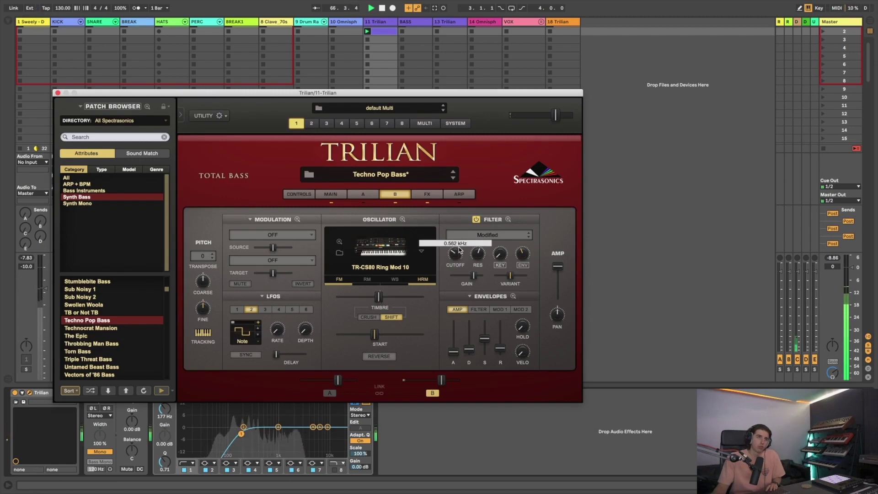
- Close Trilian, solo and unsolo track 1, and lower track 11's volume to -10 dB
{"action": "left_click", "coordinate": [58, 93]}
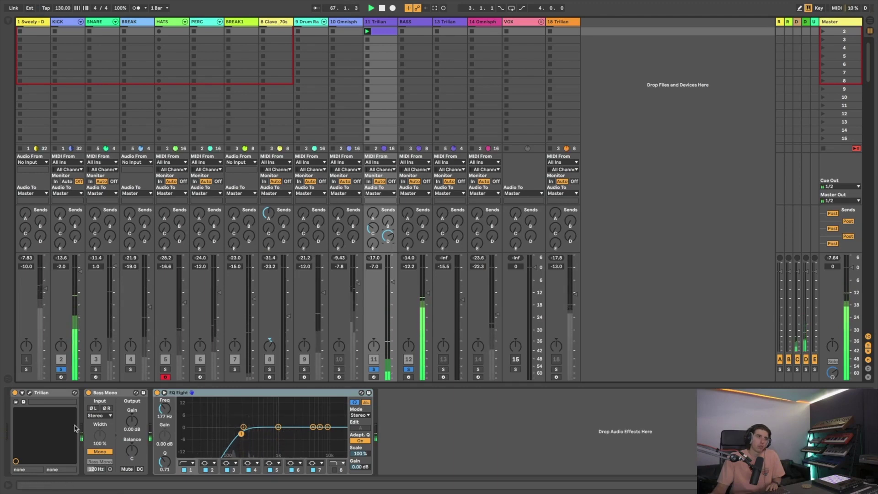
{"action": "left_click", "coordinate": [24, 369]}
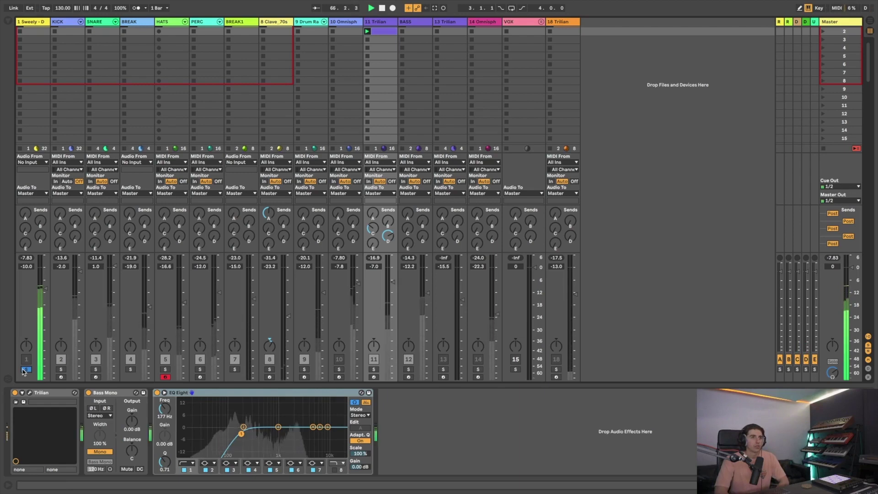
{"action": "left_click", "coordinate": [25, 370]}
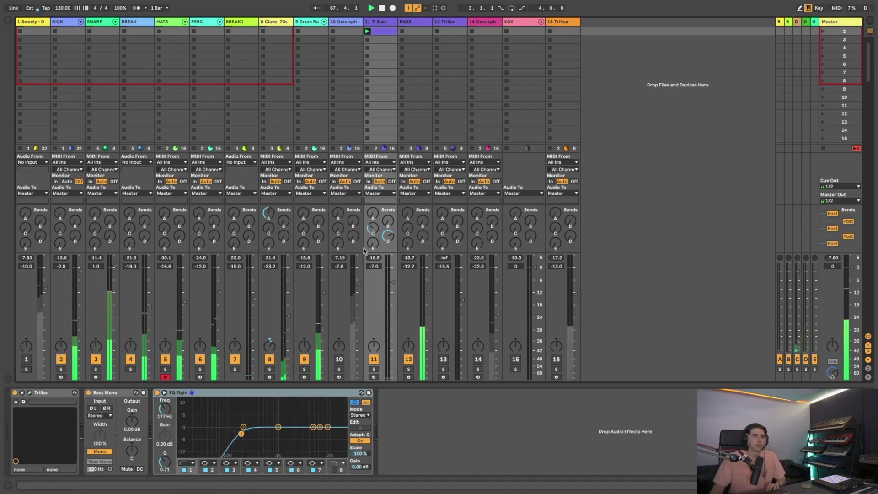
{"action": "left_click_drag", "start_coordinate": [392, 281], "coordinate": [392, 288]}
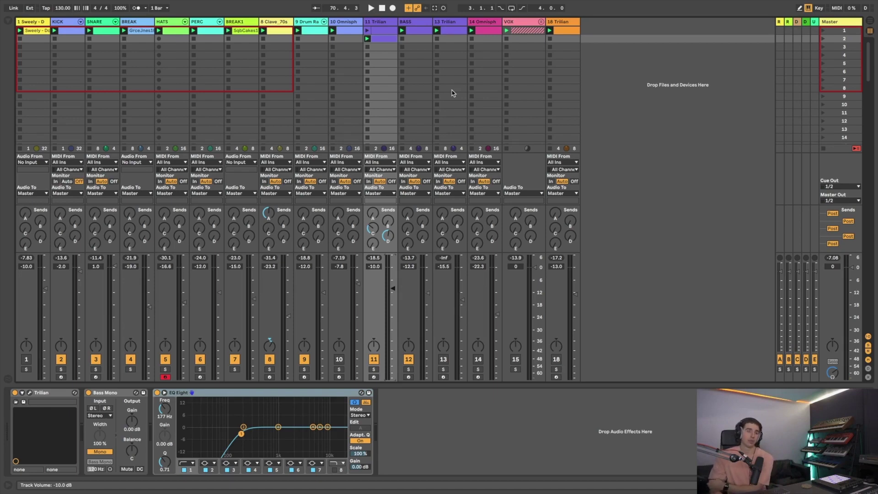
- Review track 11's two Trilian clips, then solo track 13 and inspect its clip
{"action": "double_click", "coordinate": [390, 38]}
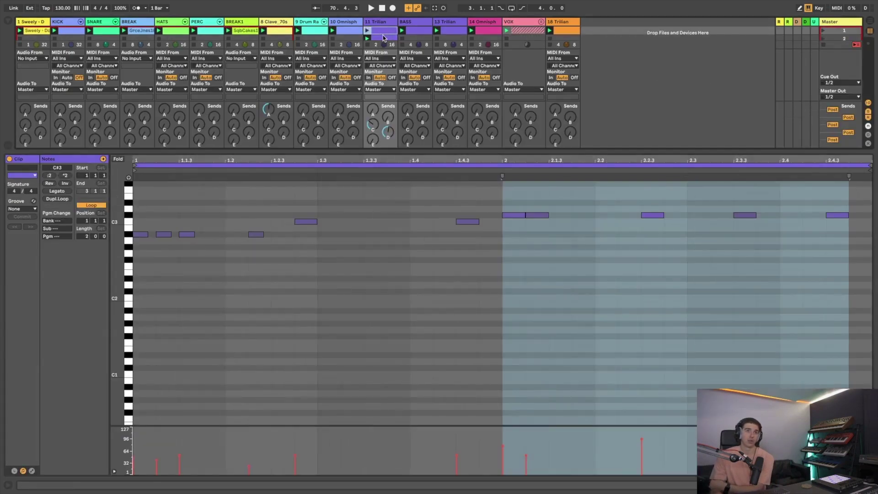
{"action": "left_click", "coordinate": [382, 31]}
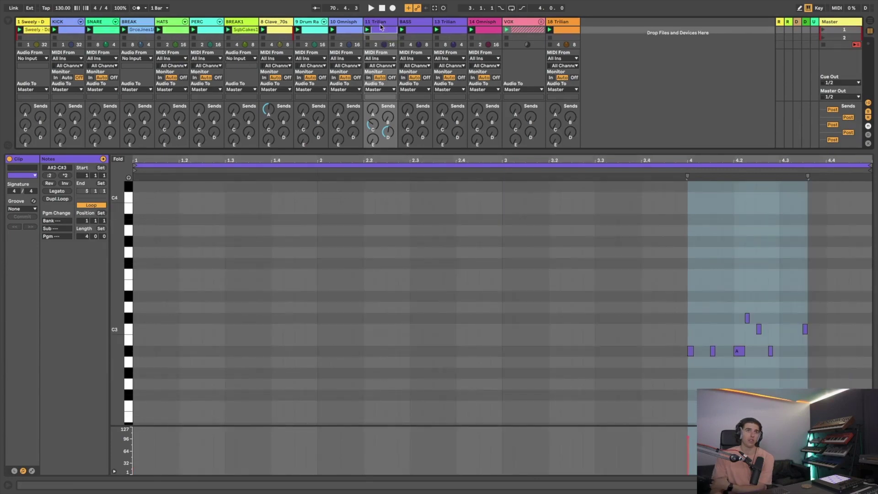
{"action": "left_click", "coordinate": [380, 27]}
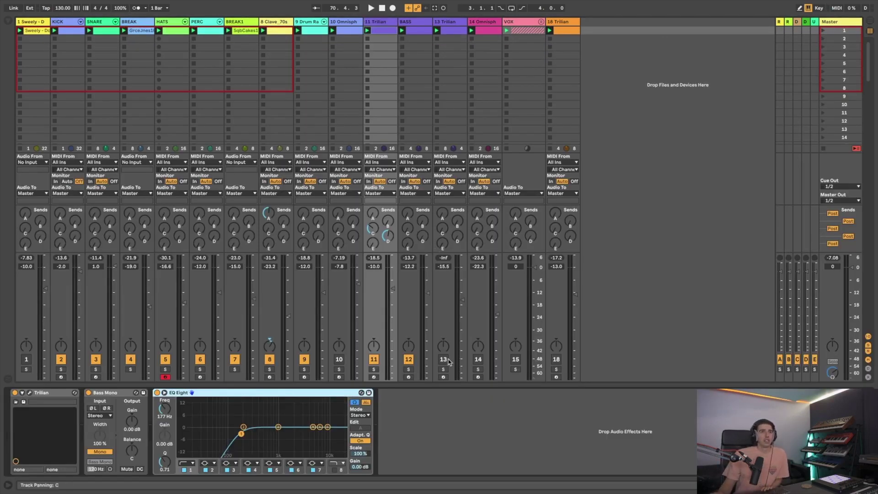
{"action": "left_click", "coordinate": [443, 369]}
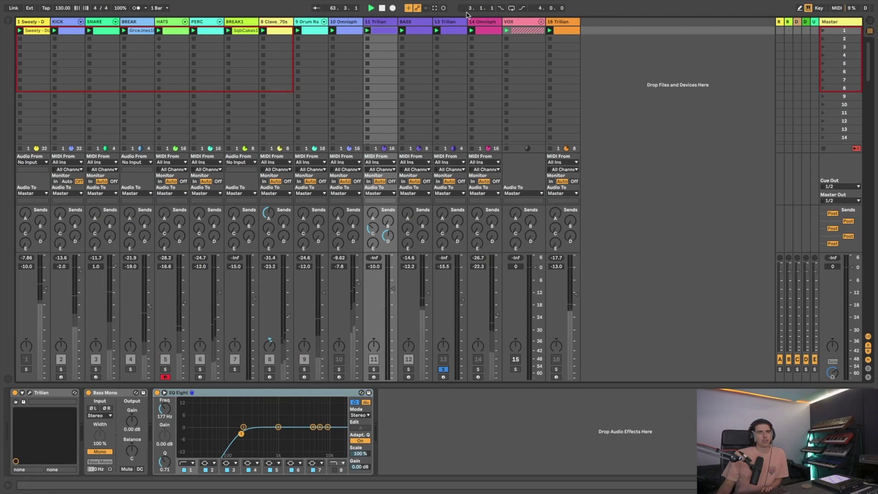
{"action": "double_click", "coordinate": [454, 30]}
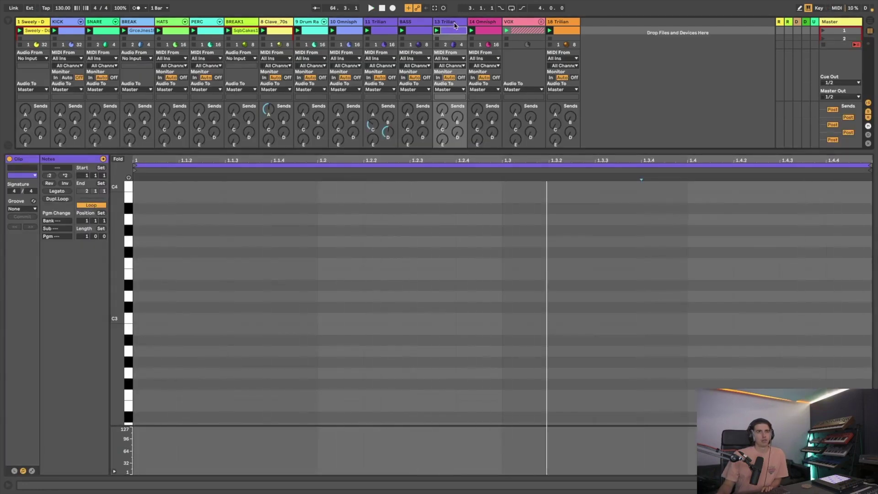
{"action": "left_click", "coordinate": [454, 26]}
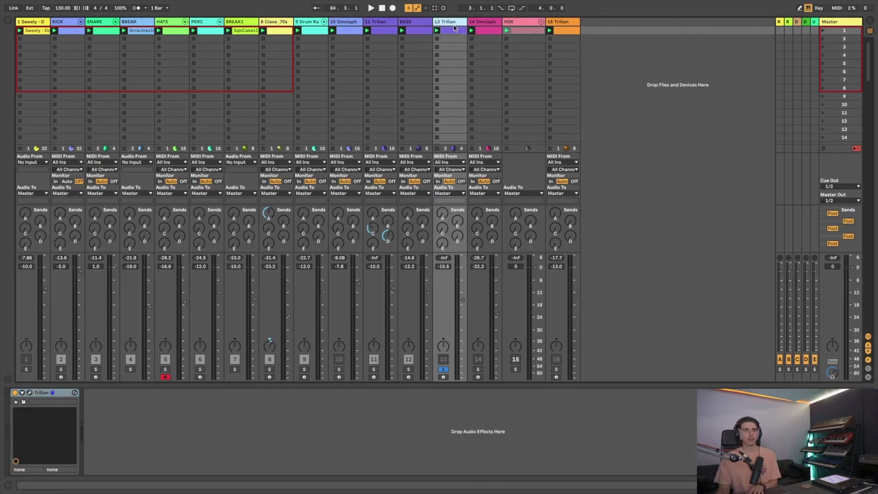
- Arm track 13 for recording, unsolo it, and play with track 1's Sweely sample soloed
{"action": "left_click", "coordinate": [444, 377]}
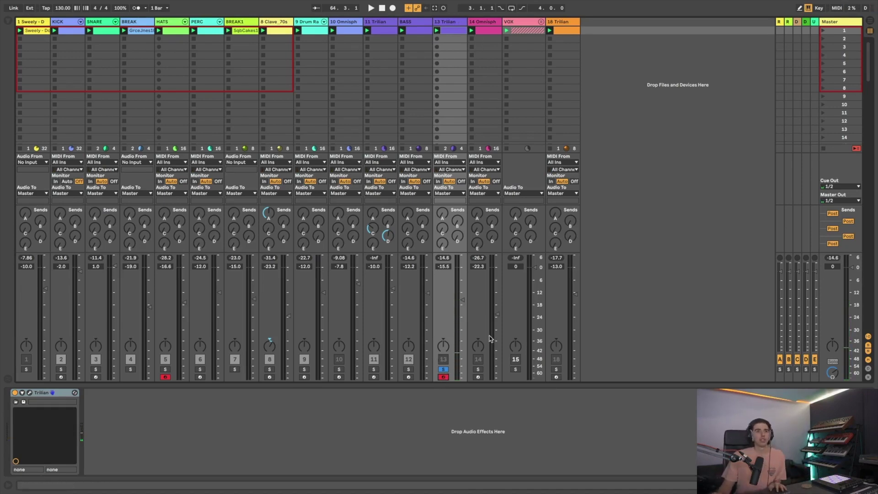
{"action": "left_click", "coordinate": [444, 369]}
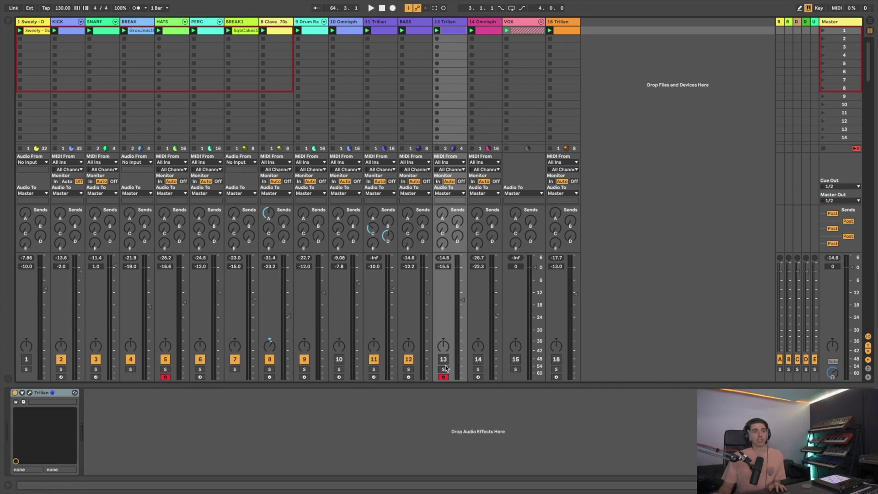
{"action": "key", "text": "space"}
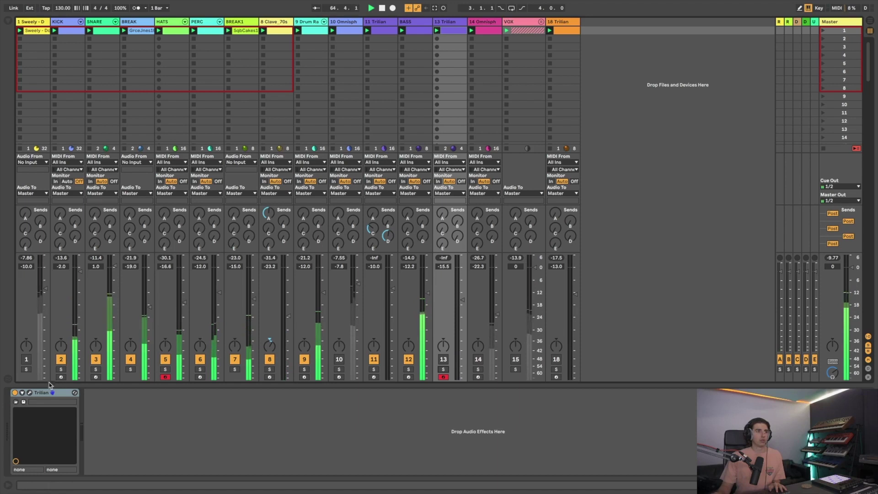
{"action": "left_click", "coordinate": [26, 370]}
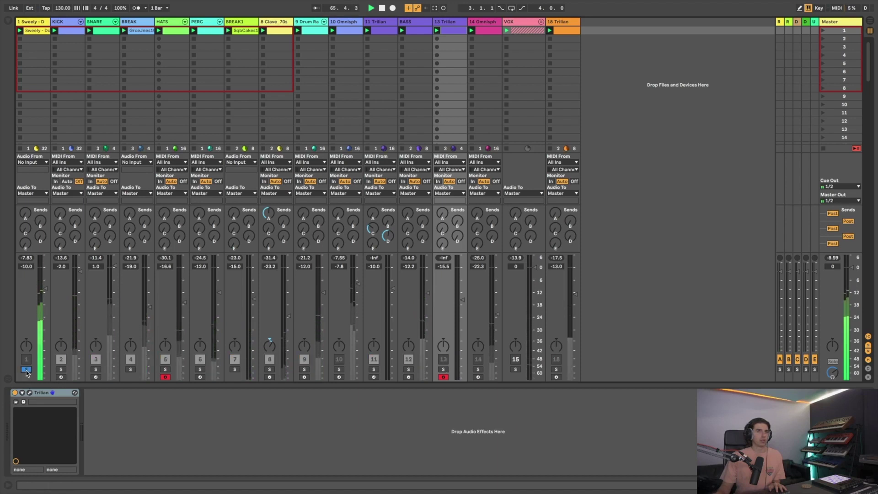
{"action": "left_click", "coordinate": [26, 370]}
{"action": "left_click", "coordinate": [25, 370]}
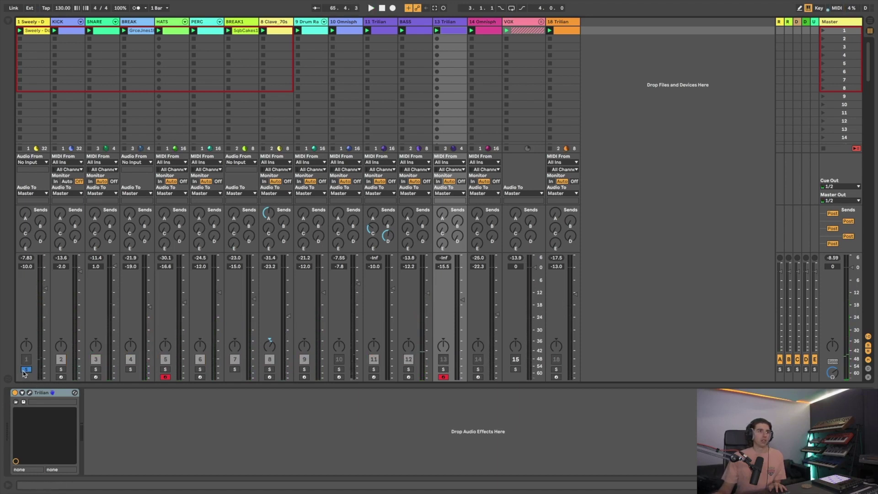
- Move the Sweely clip's loop brace from bars 17–25 to 25–33, then show 13 Trilian's devices
{"action": "double_click", "coordinate": [34, 30]}
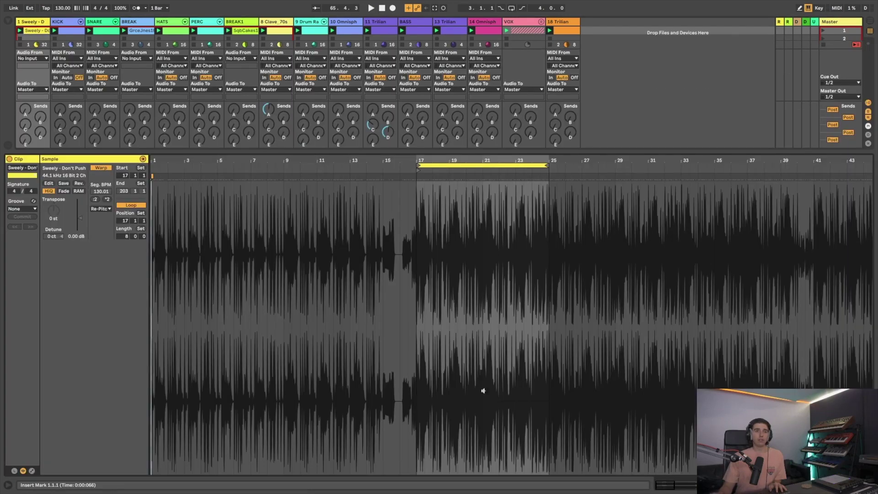
{"action": "left_click_drag", "start_coordinate": [460, 165], "coordinate": [594, 170]}
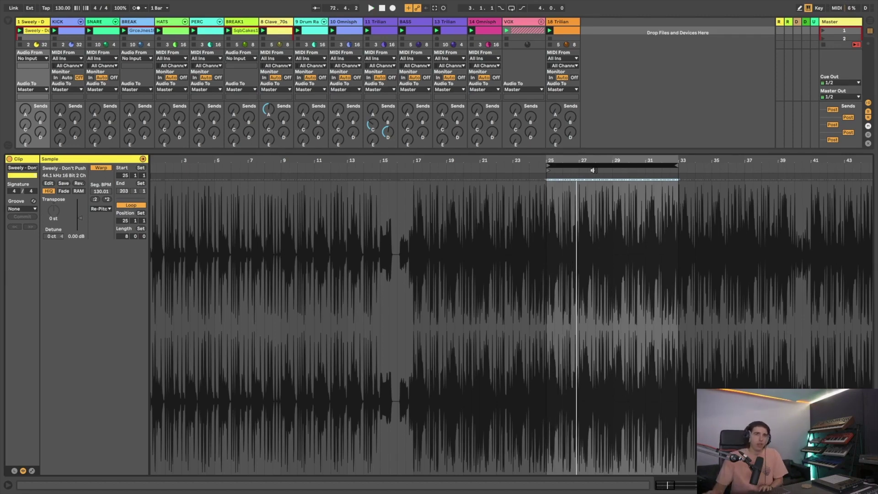
{"action": "left_click", "coordinate": [446, 23]}
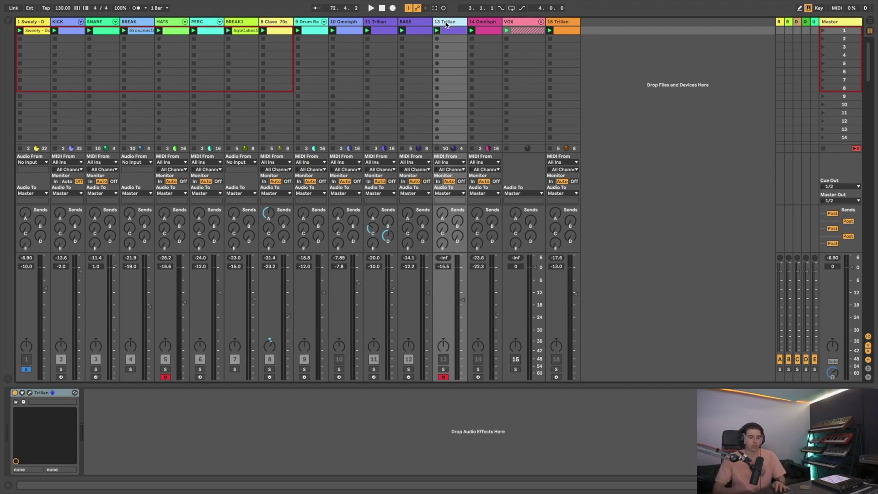
{"action": "key", "text": "super+alt+b"}
- Search the browser for 'oper' and drop Operator onto a new MIDI track 19
{"action": "key", "text": "super+f"}
{"action": "type", "text": "oper"}
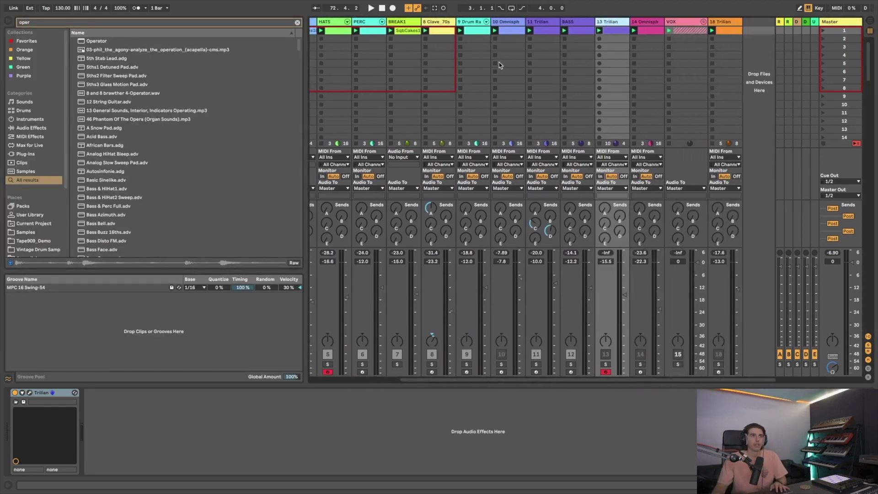
{"action": "left_click_drag", "start_coordinate": [102, 43], "coordinate": [730, 257]}
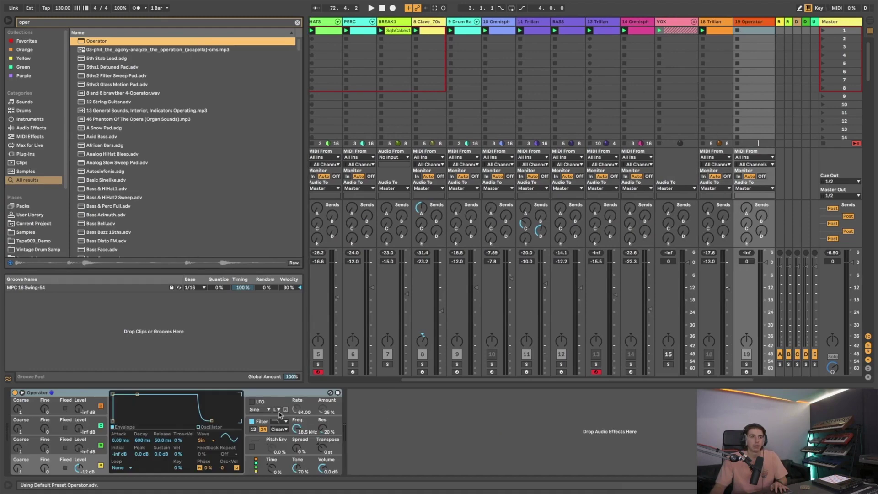
- Set Operator's waveform to Saw 3, then solo and arm track 19
{"action": "left_click", "coordinate": [205, 440]}
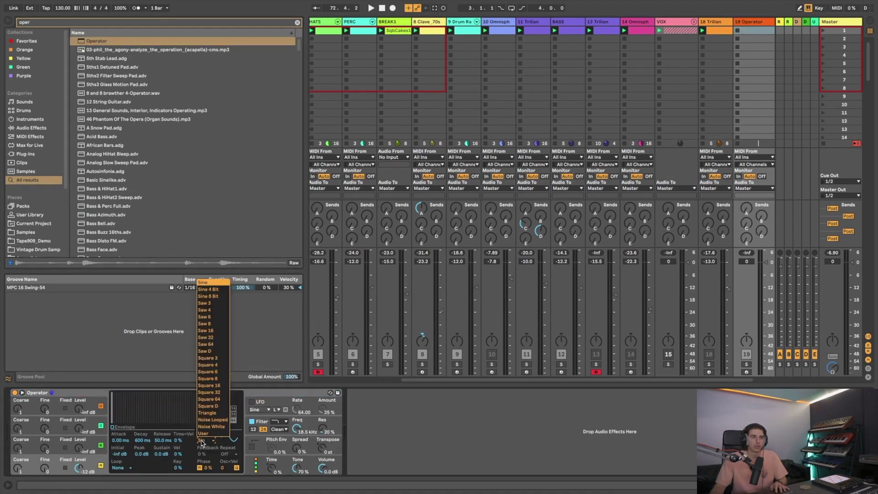
{"action": "left_click", "coordinate": [224, 304]}
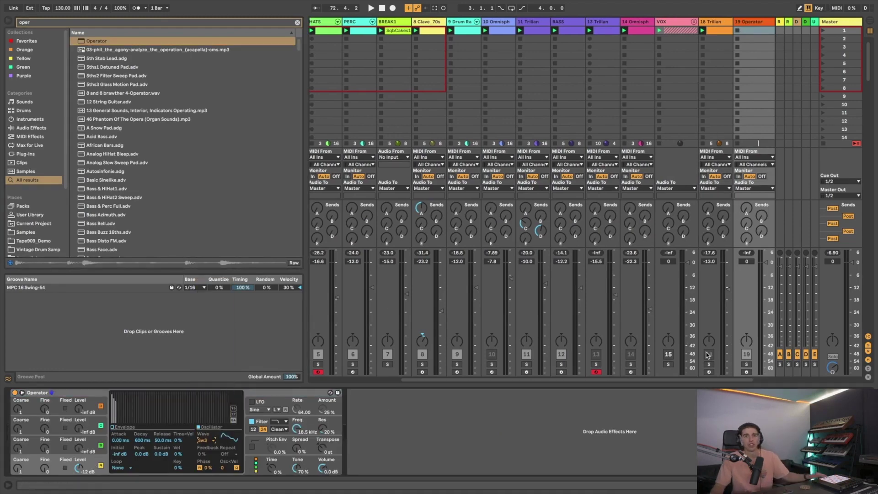
{"action": "left_click", "coordinate": [746, 364]}
{"action": "left_click", "coordinate": [746, 372]}
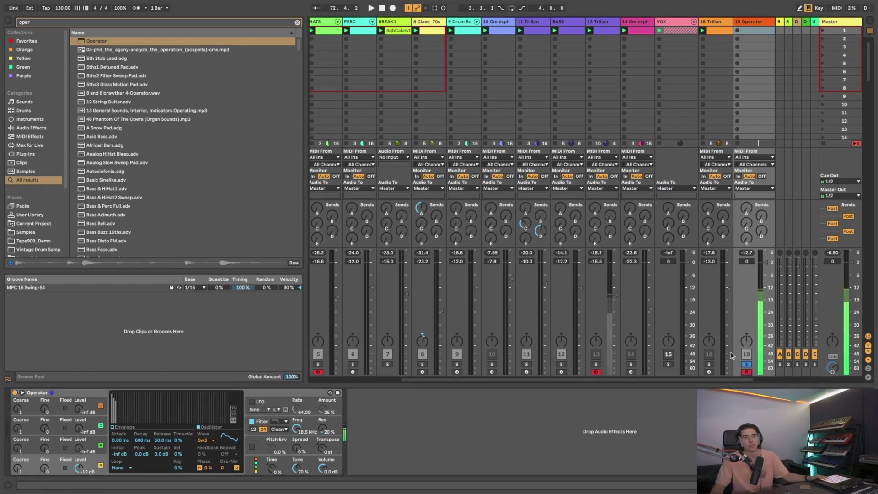
- Switch off operators C and D and give operator A the Saw D waveform
{"action": "left_click", "coordinate": [101, 445]}
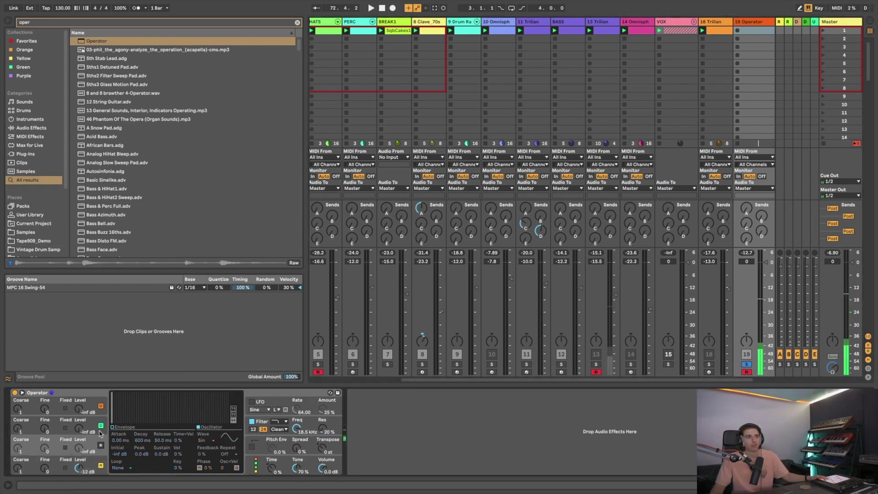
{"action": "left_click", "coordinate": [101, 426]}
{"action": "left_click", "coordinate": [101, 406]}
{"action": "left_click", "coordinate": [95, 459]}
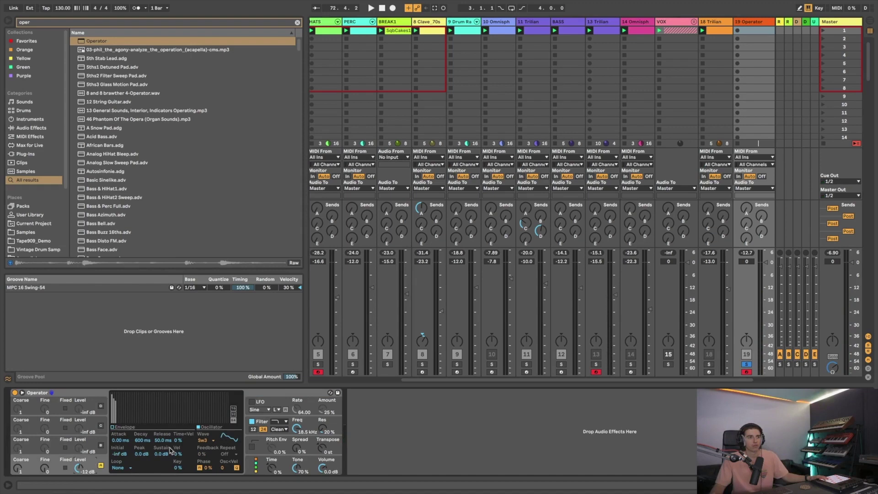
{"action": "left_click", "coordinate": [202, 440]}
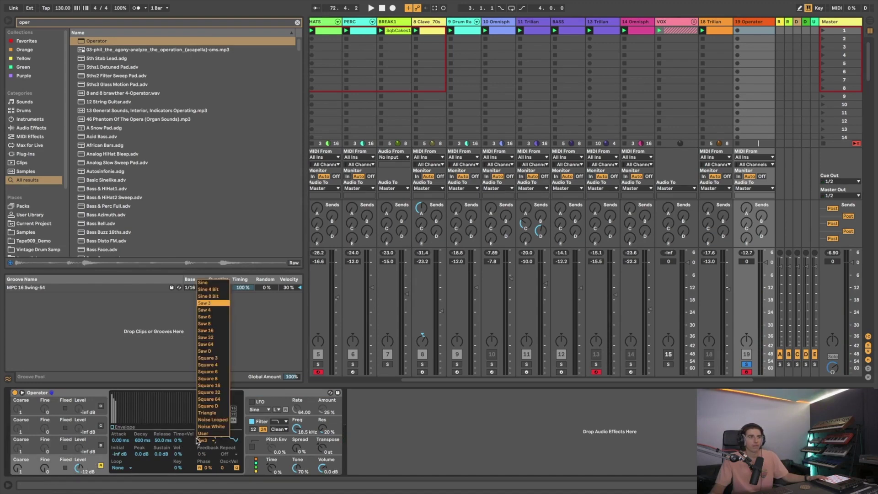
{"action": "left_click", "coordinate": [222, 351]}
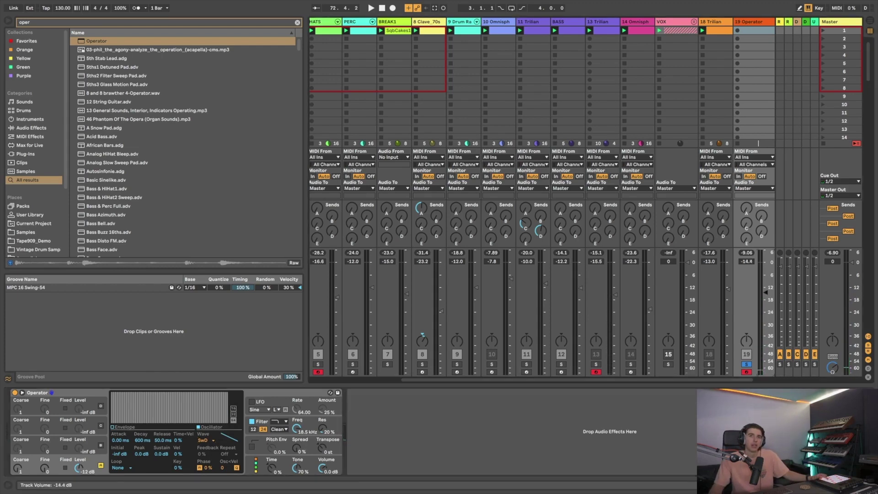
- Set track 19 to -15 dB, lower Operator's filter cutoff, and audition against track 1
{"action": "left_click_drag", "start_coordinate": [768, 274], "coordinate": [747, 295]}
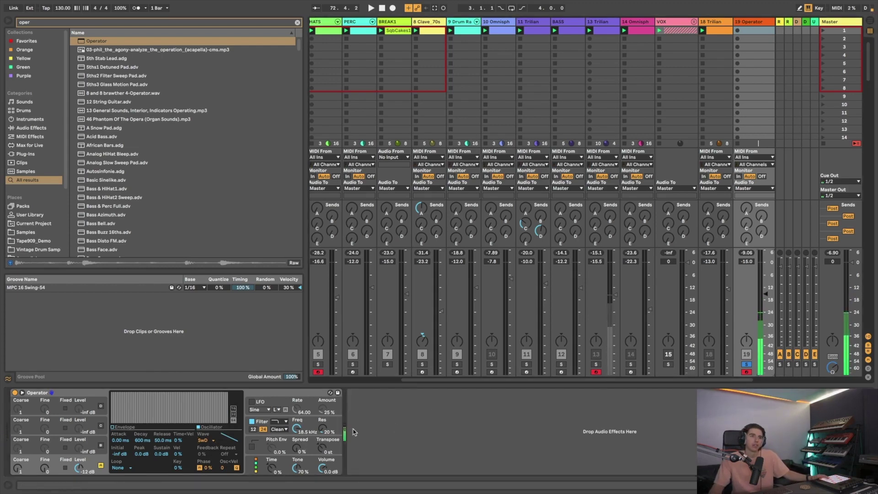
{"action": "left_click_drag", "start_coordinate": [296, 429], "coordinate": [296, 446]}
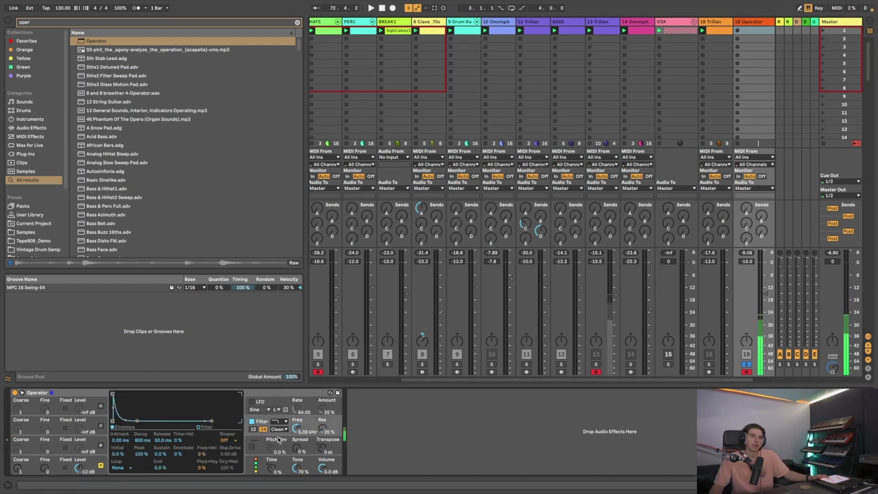
{"action": "scroll", "coordinate": [320, 369], "scroll_direction": "left", "scroll_amount": 10}
{"action": "left_click", "coordinate": [319, 364]}
{"action": "key", "text": "space"}
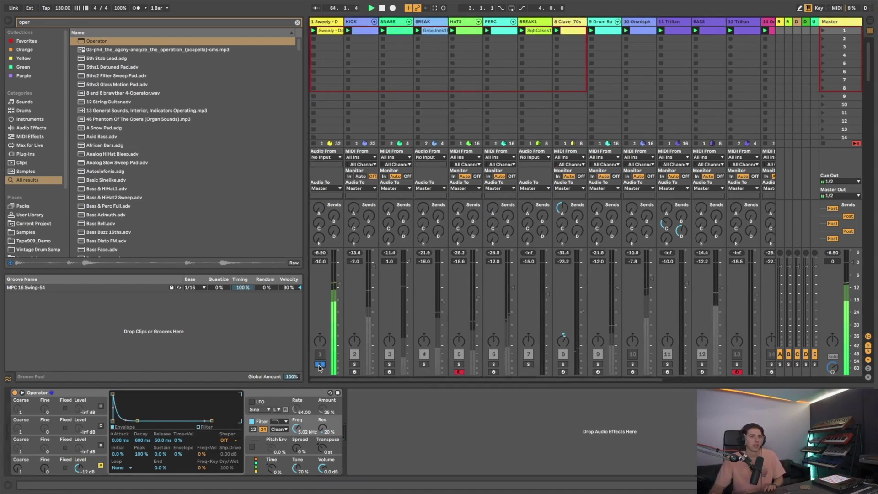
{"action": "left_click", "coordinate": [319, 364]}
{"action": "scroll", "coordinate": [319, 361], "scroll_direction": "down", "scroll_amount": 1}
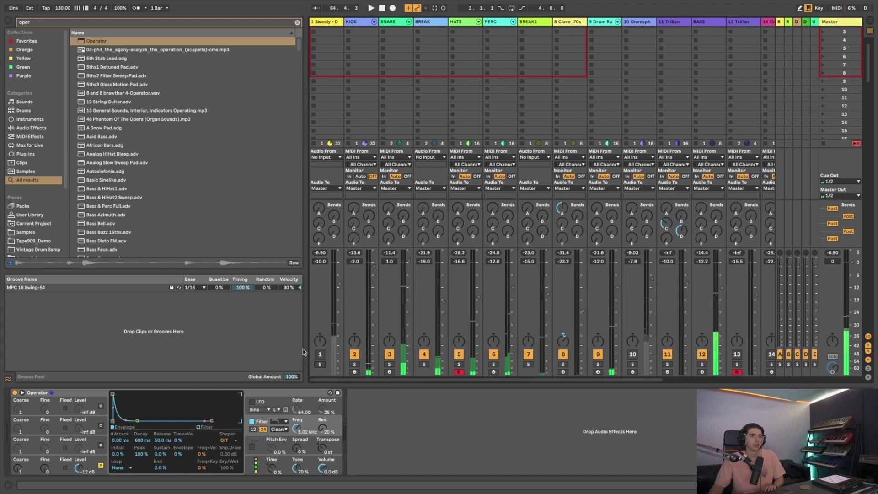
- Select the 19 Operator track and load Mini V3 from a 'mini v' browser search
{"action": "left_click", "coordinate": [7, 23]}
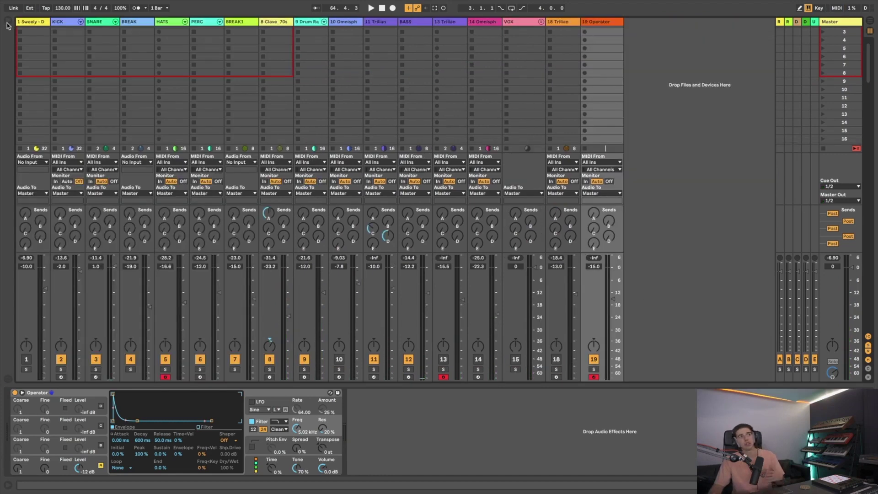
{"action": "scroll", "coordinate": [676, 68], "scroll_direction": "up", "scroll_amount": 1}
{"action": "left_click", "coordinate": [609, 23]}
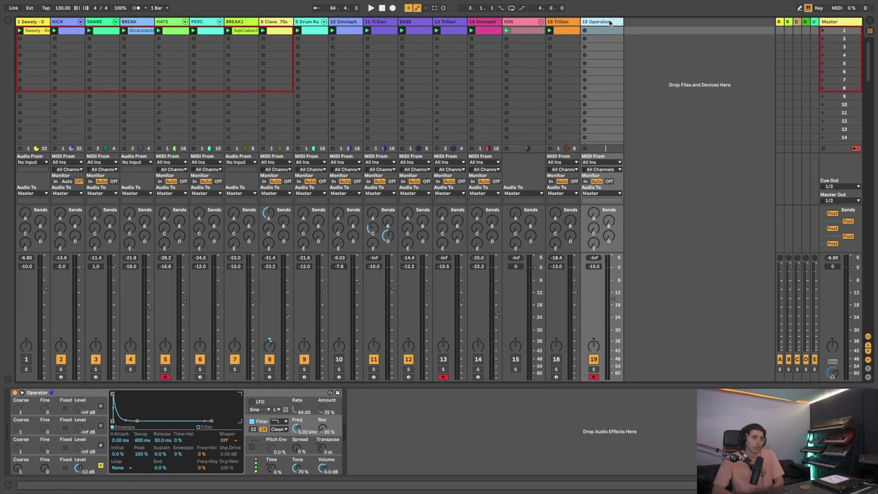
{"action": "key", "text": "ctrl+f"}
{"action": "type", "text": "mini sa"}
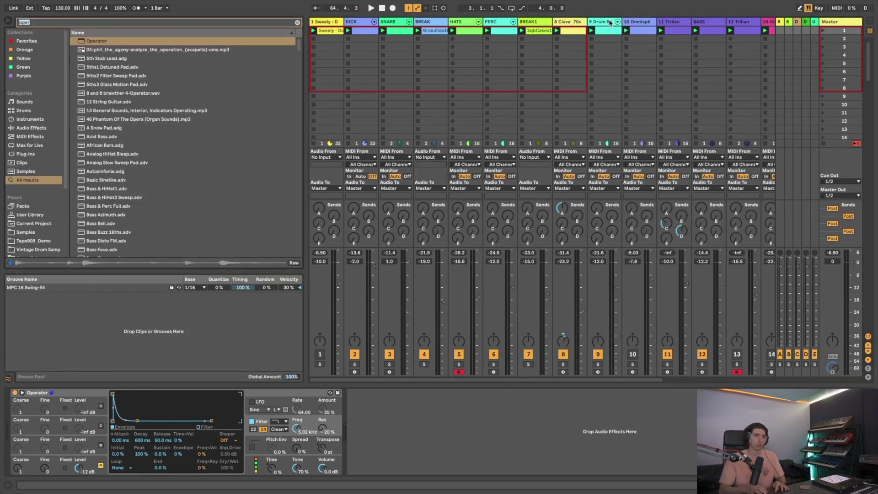
{"action": "key", "text": "BackSpace"}
{"action": "key", "text": "BackSpace"}
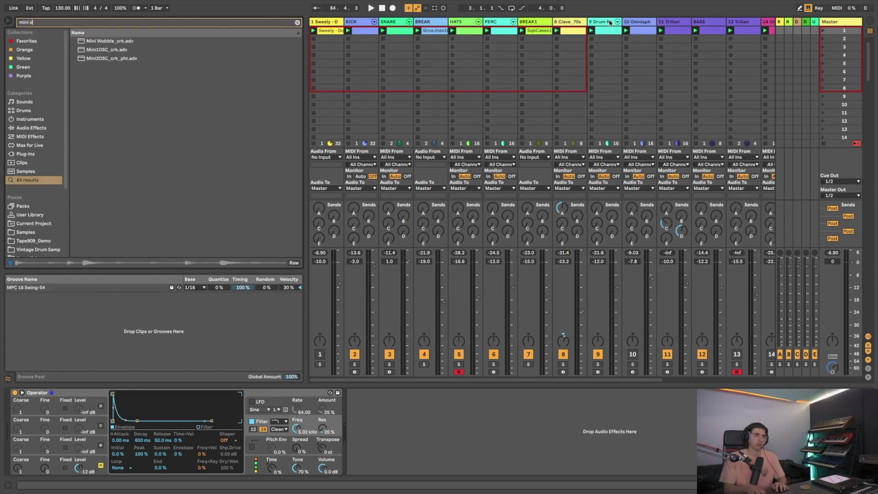
{"action": "type", "text": "v"}
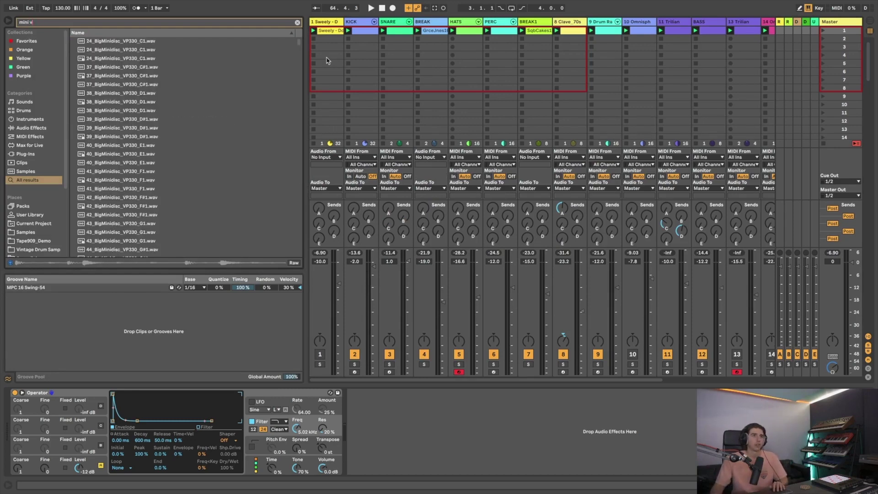
{"action": "left_click_drag", "start_coordinate": [298, 42], "coordinate": [299, 329]}
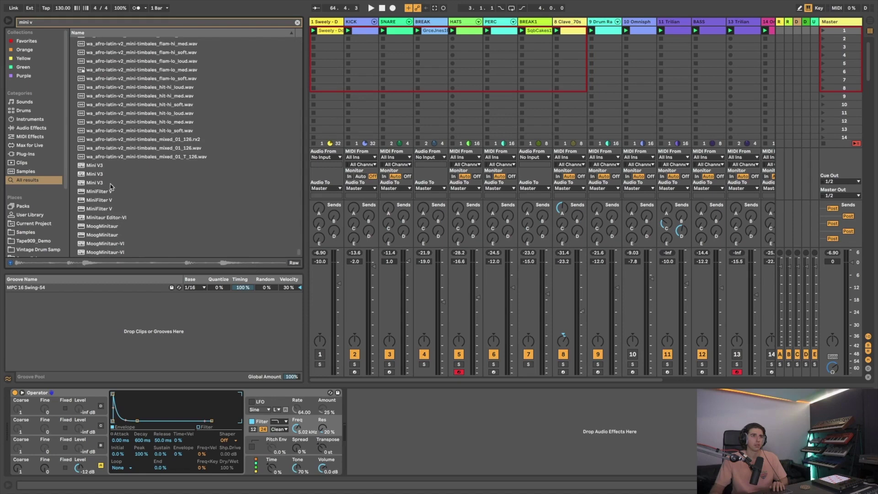
{"action": "double_click", "coordinate": [99, 176]}
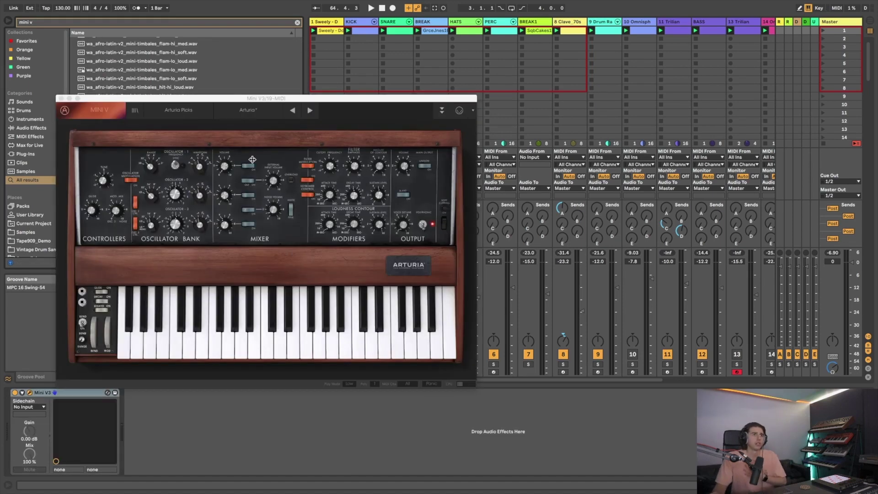
- Search Mini V's preset library for 'saw' and load the Saw preset
{"action": "left_click", "coordinate": [135, 110]}
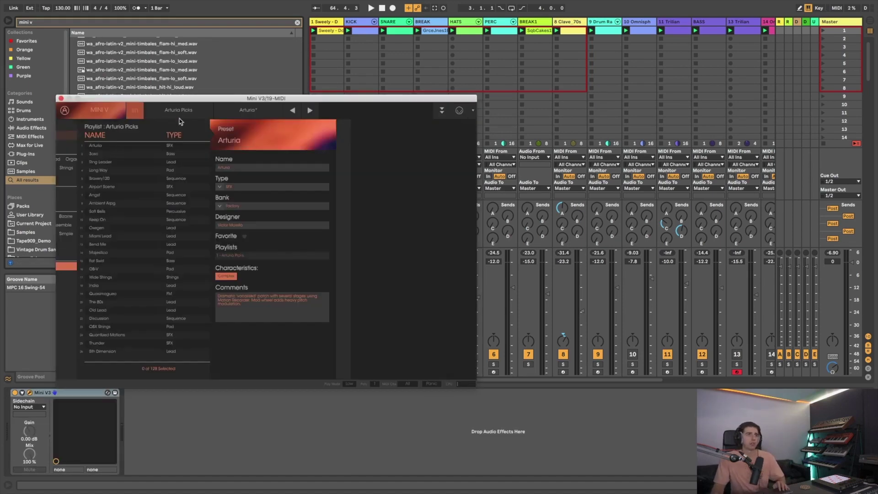
{"action": "left_click", "coordinate": [152, 136]}
{"action": "type", "text": "saw"}
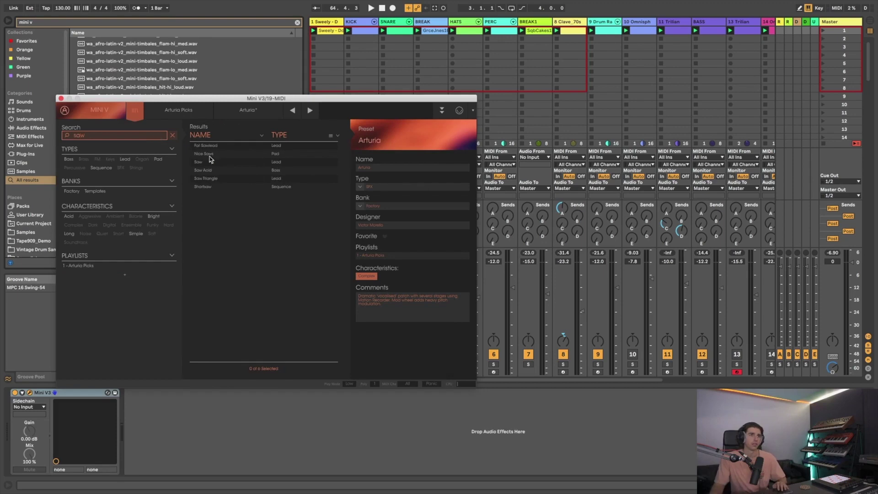
{"action": "left_click", "coordinate": [216, 162]}
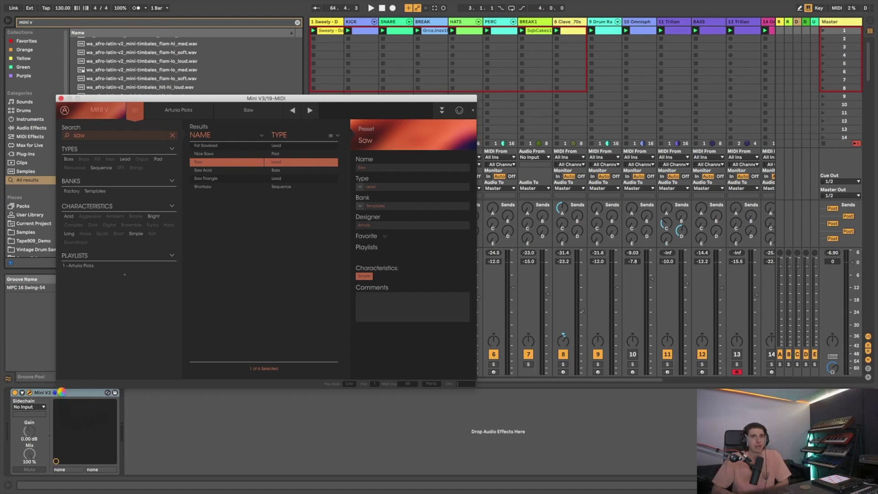
- Delete the Mini V3 device from track 19 and save the set
{"action": "left_click", "coordinate": [62, 393]}
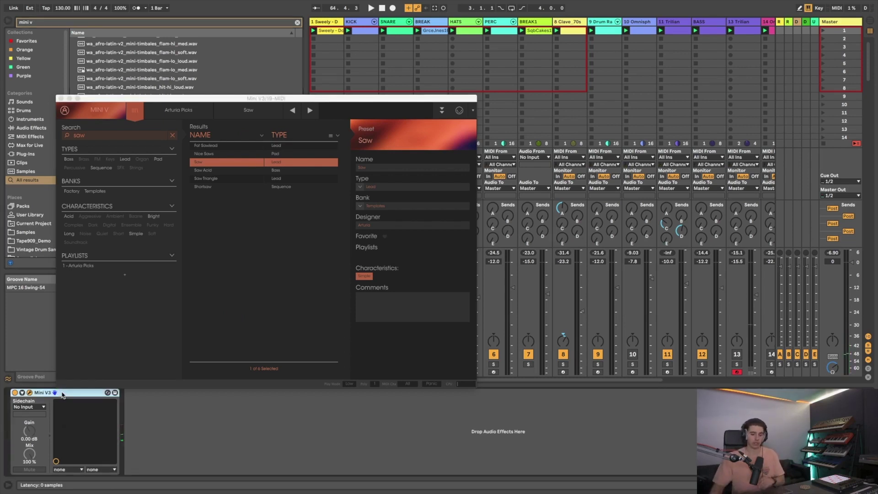
{"action": "key", "text": "Delete"}
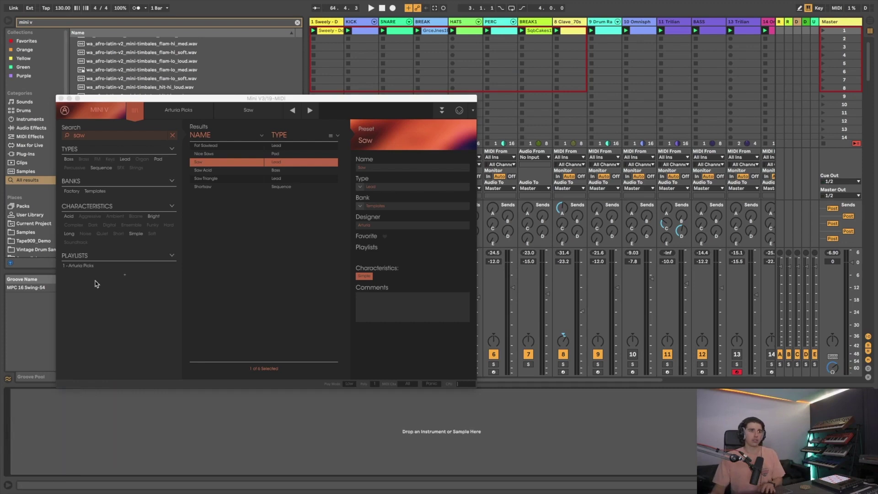
{"action": "key", "text": "super+s"}
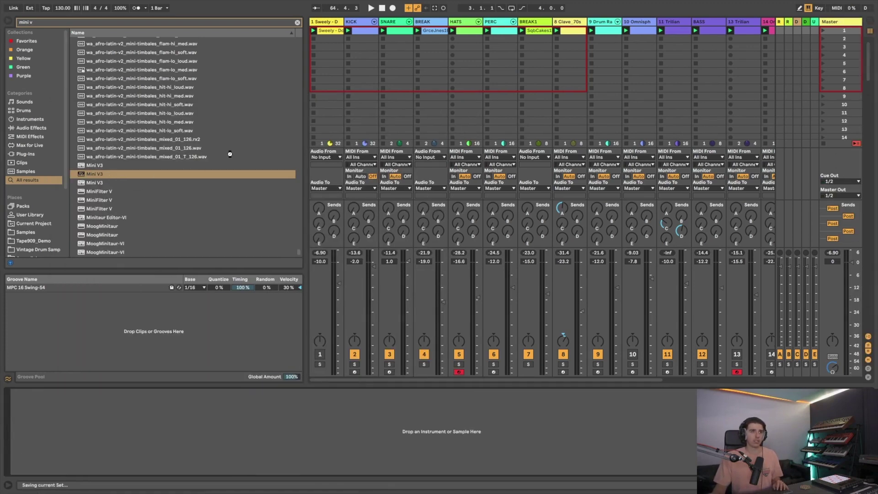
{"action": "scroll", "coordinate": [308, 133], "scroll_direction": "right", "scroll_amount": 5}
- Copy track 14's Omnisphere device and paste it onto the empty track 19
{"action": "scroll", "coordinate": [277, 139], "scroll_direction": "up", "scroll_amount": 4}
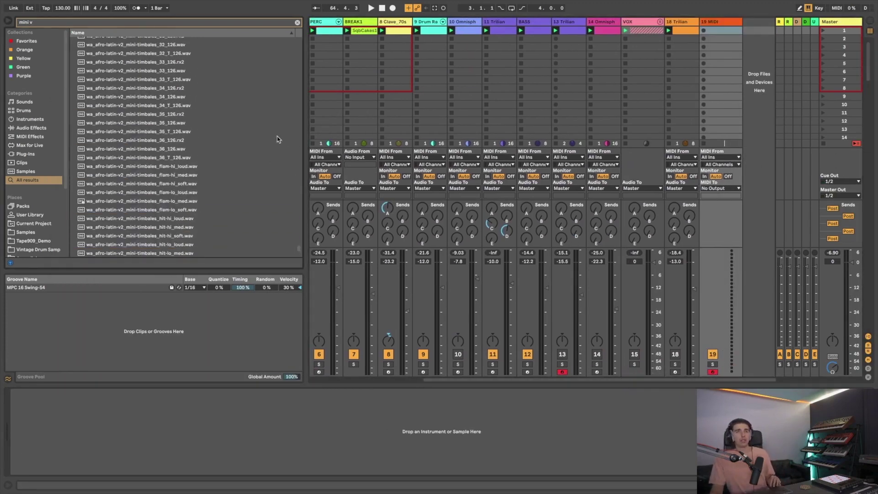
{"action": "left_click", "coordinate": [603, 25]}
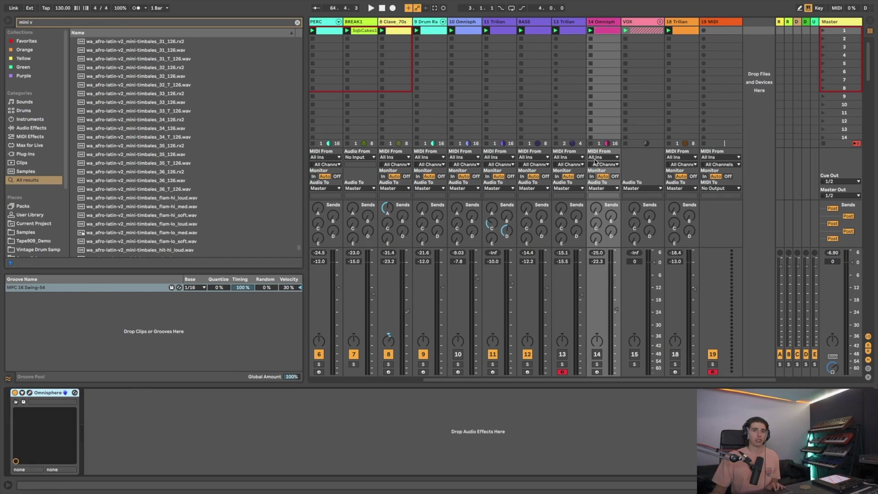
{"action": "left_click", "coordinate": [720, 22]}
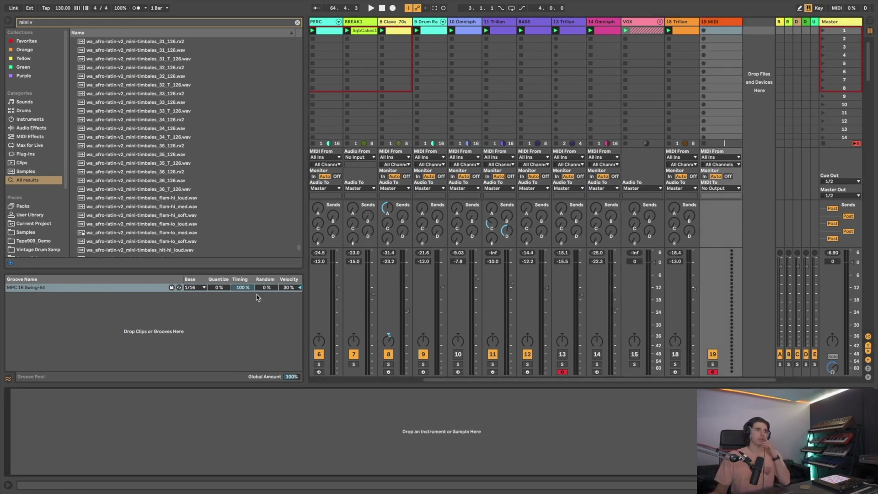
{"action": "key", "text": "ctrl+v"}
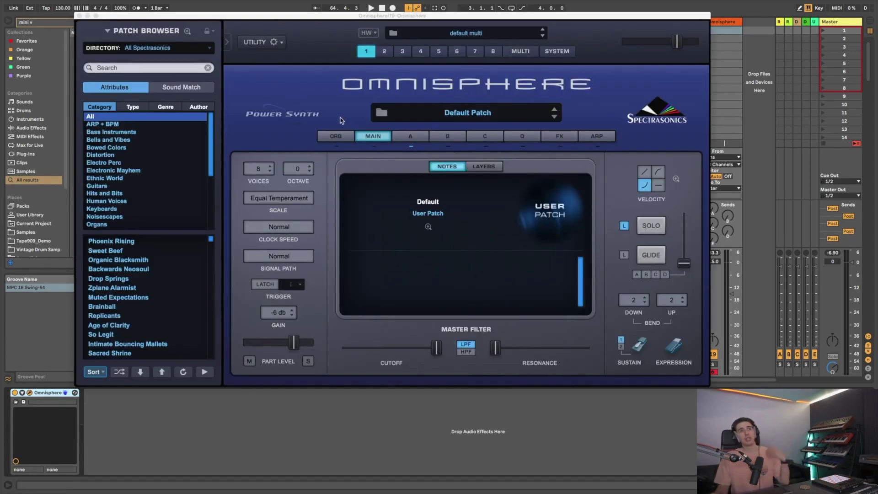
- Review Omnisphere layers A–C and the main page, then open layer A's Soundsource Browser
{"action": "left_click", "coordinate": [412, 138]}
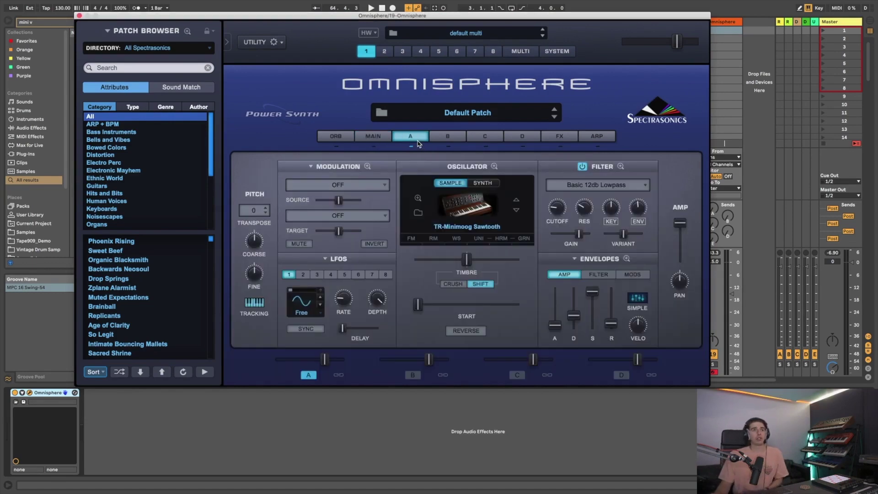
{"action": "left_click", "coordinate": [447, 138]}
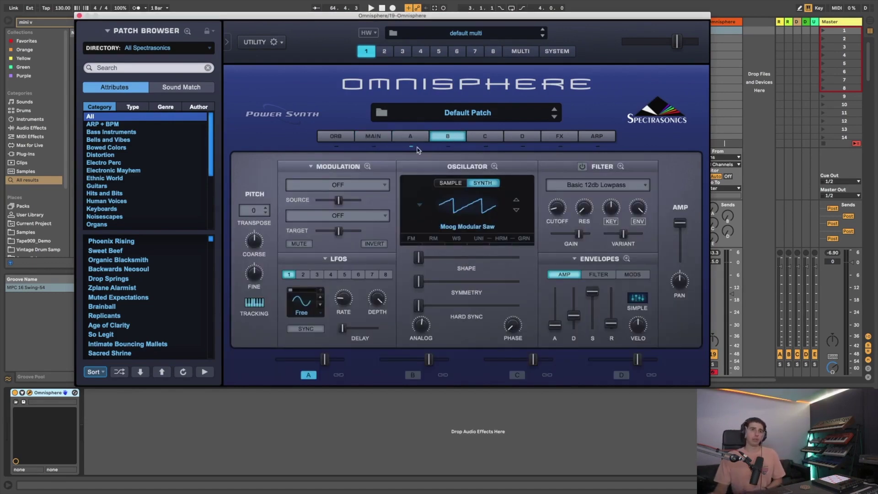
{"action": "left_click", "coordinate": [487, 138]}
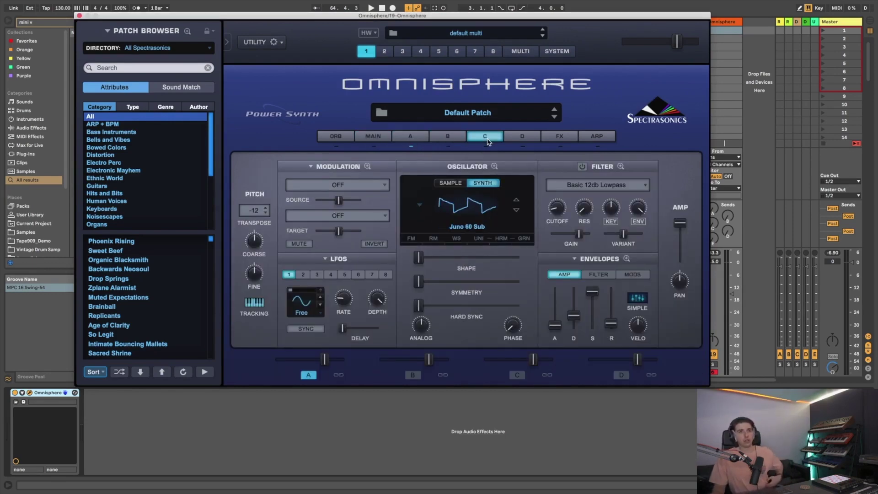
{"action": "left_click", "coordinate": [372, 138]}
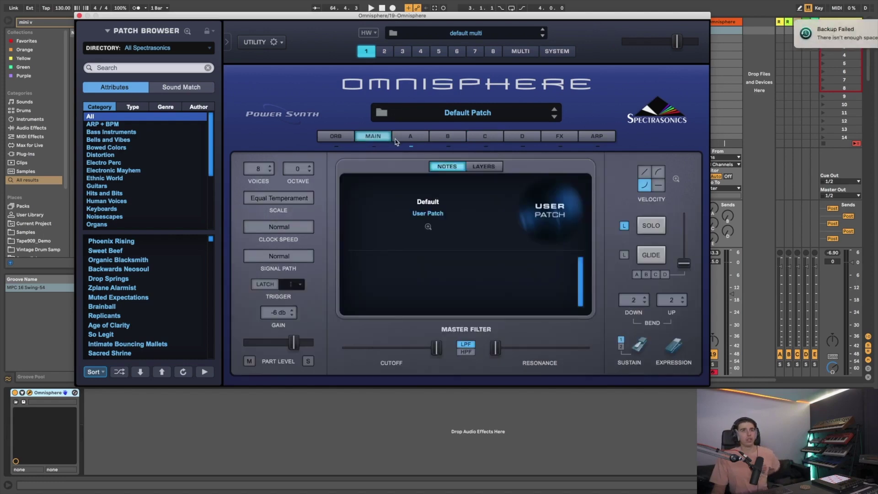
{"action": "left_click", "coordinate": [427, 227]}
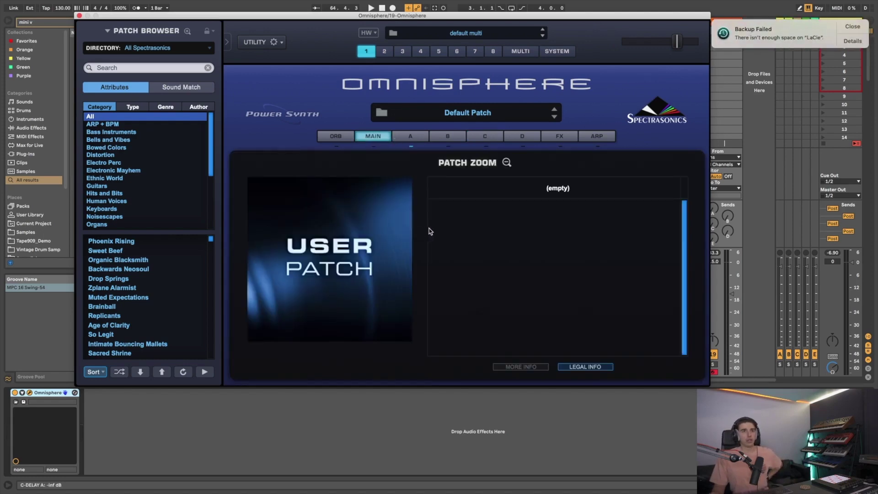
{"action": "left_click", "coordinate": [410, 137]}
{"action": "left_click", "coordinate": [456, 208]}
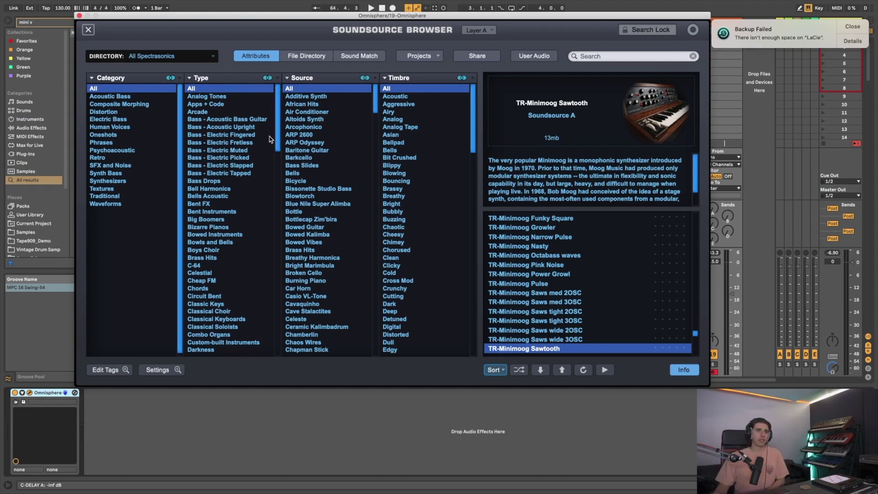
{"action": "scroll", "coordinate": [257, 137], "scroll_direction": "down", "scroll_amount": 3}
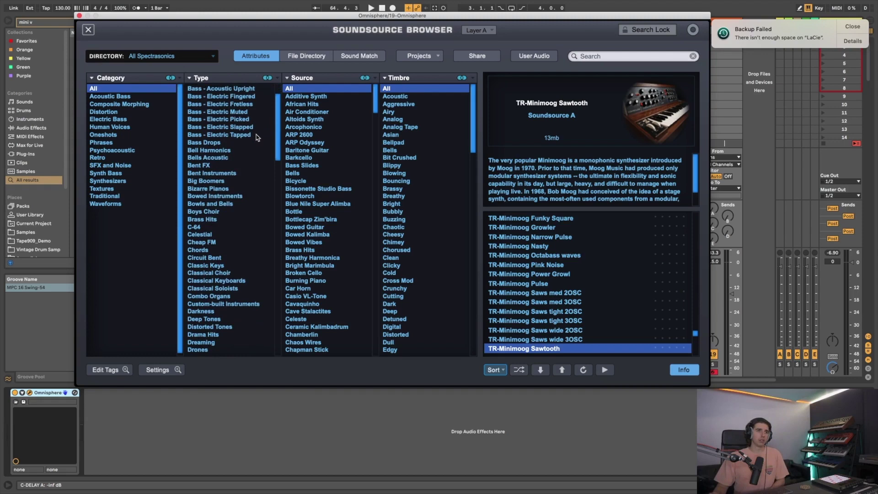
{"action": "scroll", "coordinate": [257, 137], "scroll_direction": "up", "scroll_amount": 3}
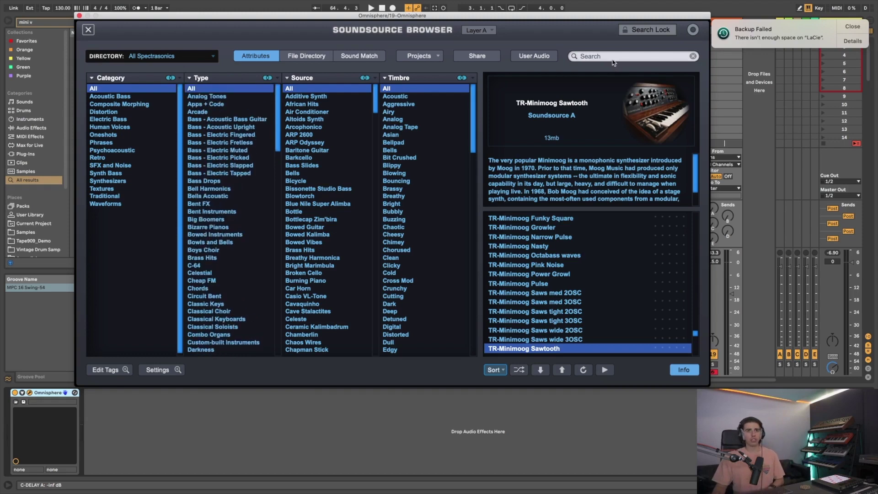
{"action": "scroll", "coordinate": [410, 177], "scroll_direction": "down", "scroll_amount": 3}
{"action": "scroll", "coordinate": [329, 181], "scroll_direction": "down", "scroll_amount": 1}
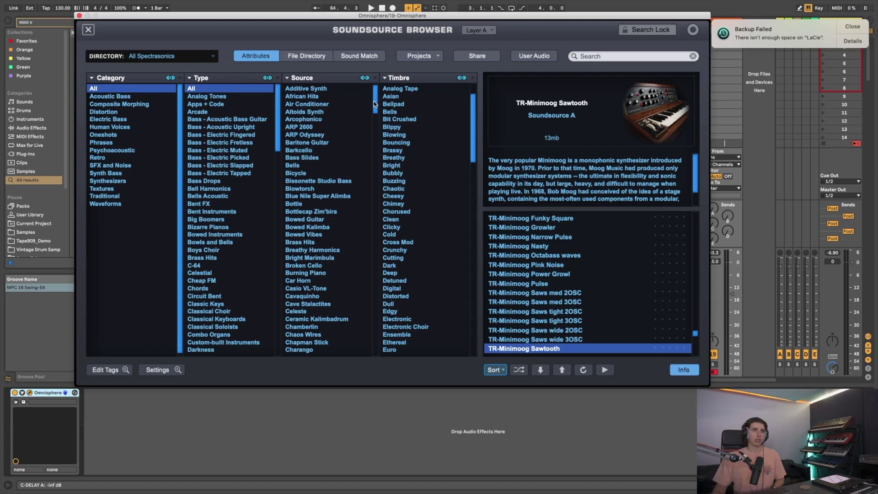
{"action": "left_click_drag", "start_coordinate": [374, 105], "coordinate": [374, 195]}
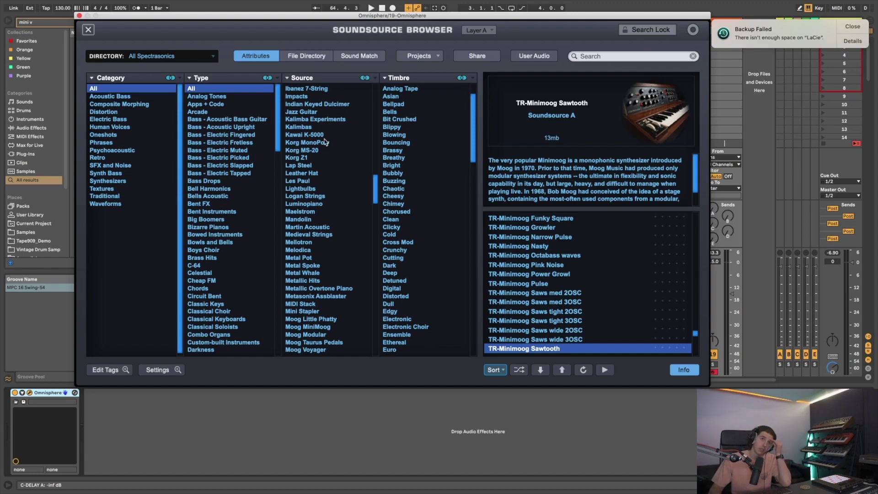
{"action": "scroll", "coordinate": [314, 284], "scroll_direction": "down", "scroll_amount": 6}
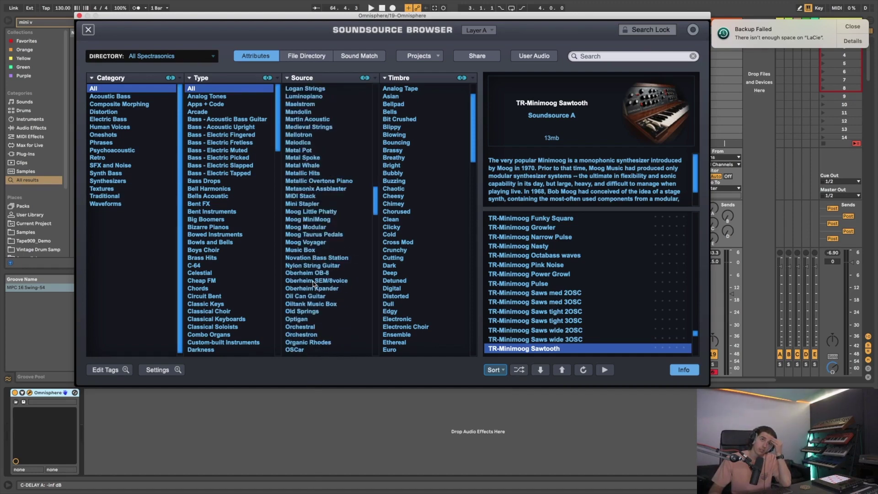
{"action": "scroll", "coordinate": [314, 283], "scroll_direction": "down", "scroll_amount": 2}
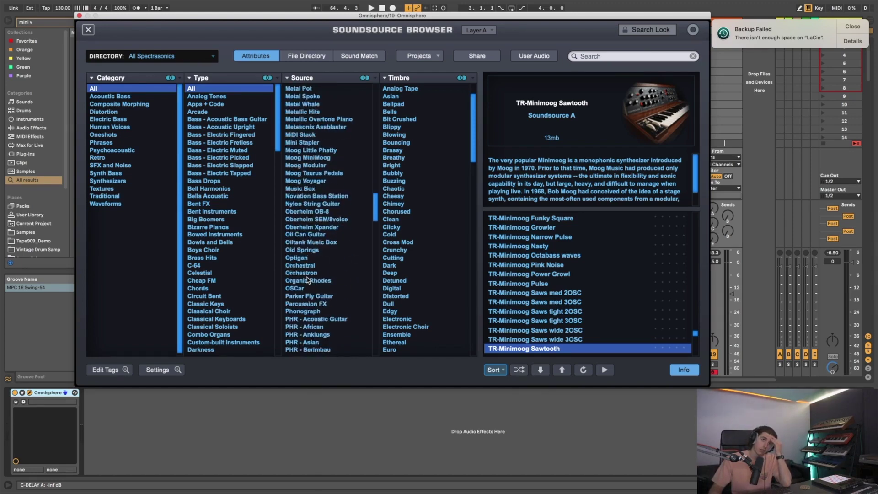
{"action": "scroll", "coordinate": [317, 245], "scroll_direction": "down", "scroll_amount": 7}
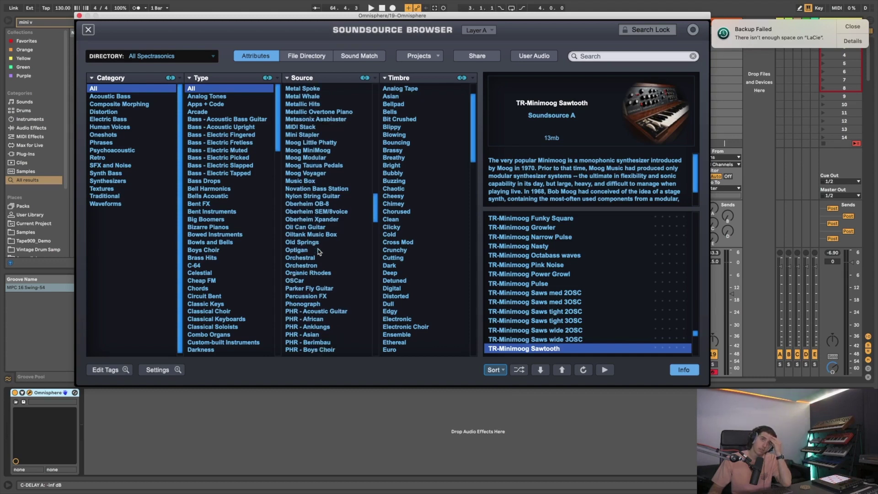
{"action": "scroll", "coordinate": [308, 243], "scroll_direction": "down", "scroll_amount": 1}
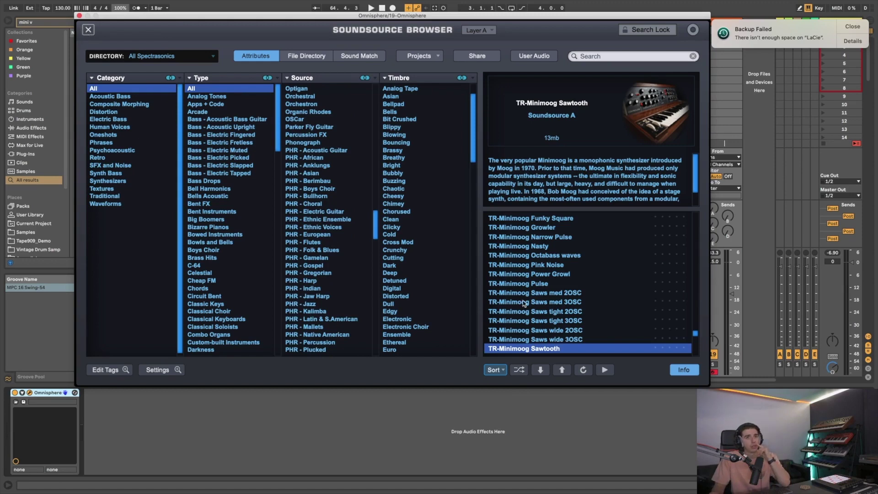
- Close the Omnisphere window, solo track 14, start playback and hide the browser
{"action": "left_click", "coordinate": [79, 16]}
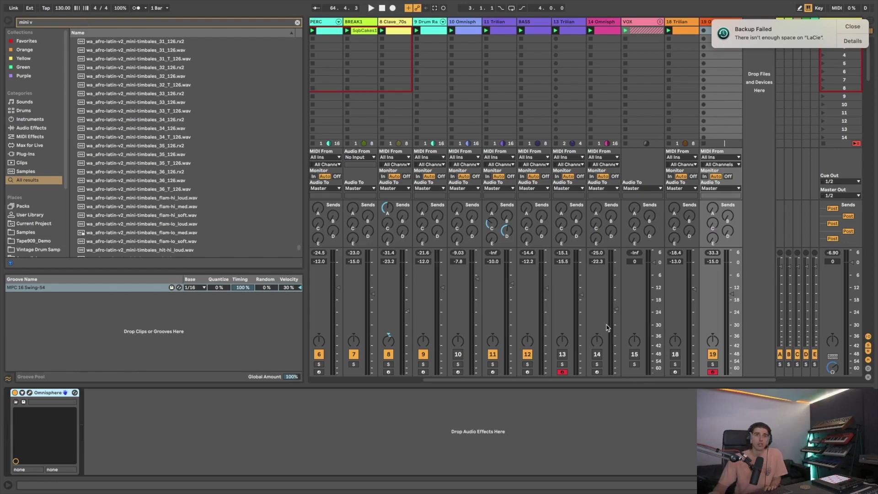
{"action": "left_click", "coordinate": [596, 364]}
{"action": "key", "text": "space"}
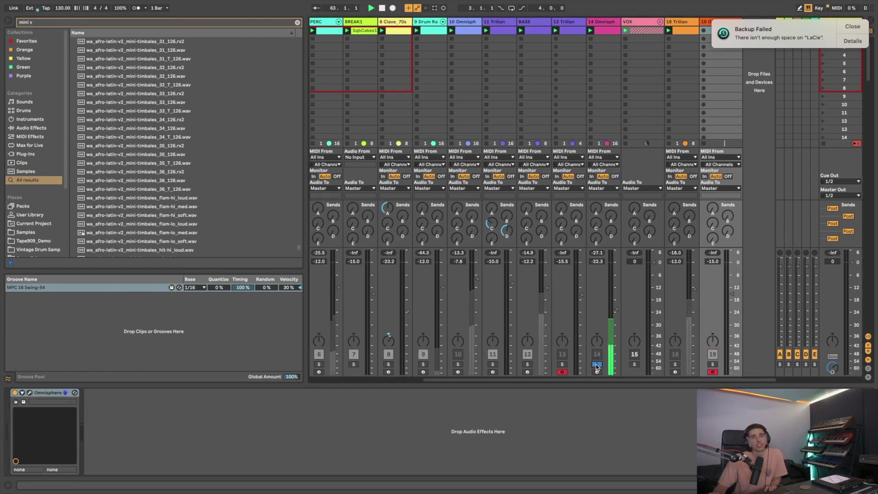
{"action": "left_click", "coordinate": [11, 19]}
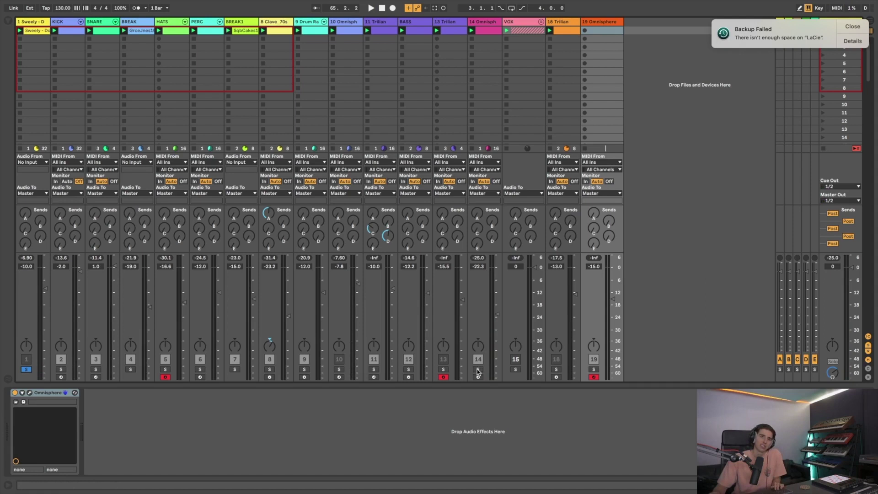
- Raise track 14's fader to about -12 dB, clear all solos, and re-solo track 14
{"action": "left_click_drag", "start_coordinate": [497, 315], "coordinate": [497, 292]}
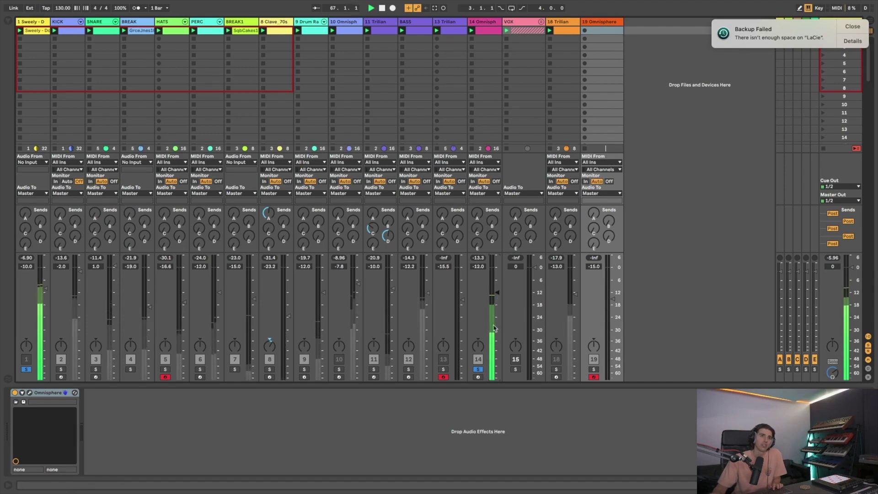
{"action": "left_click", "coordinate": [26, 369]}
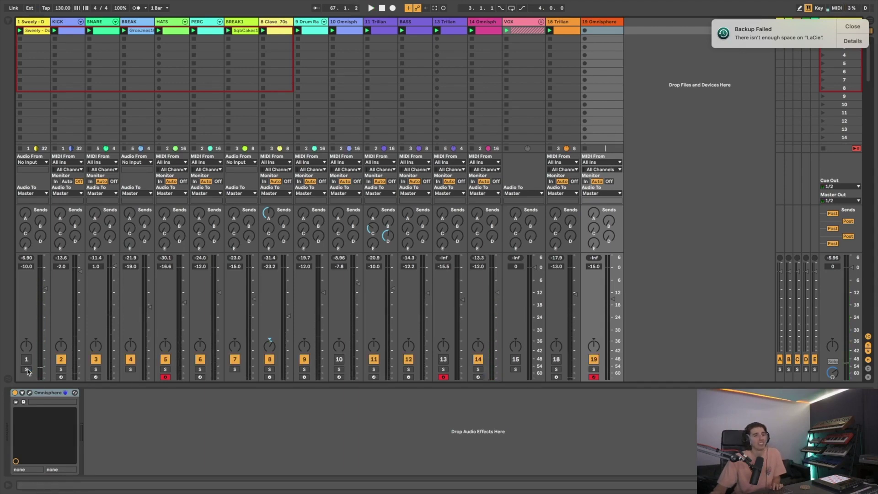
{"action": "left_click", "coordinate": [478, 370]}
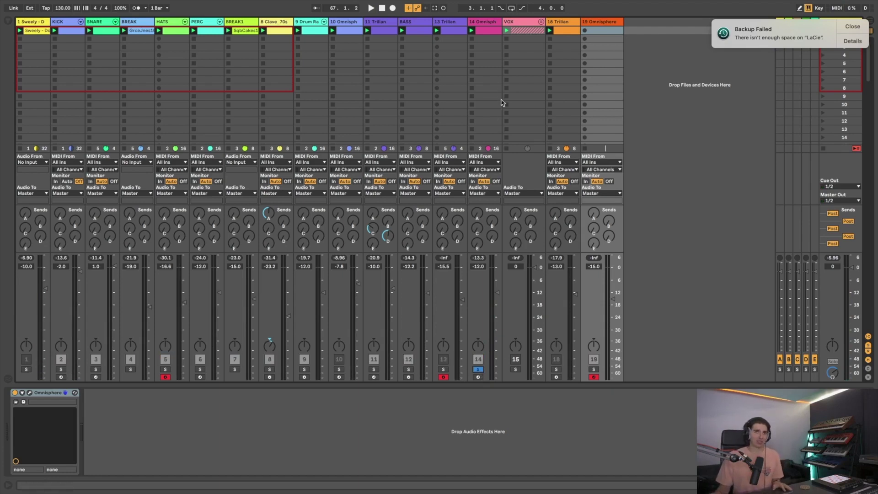
{"action": "double_click", "coordinate": [486, 30]}
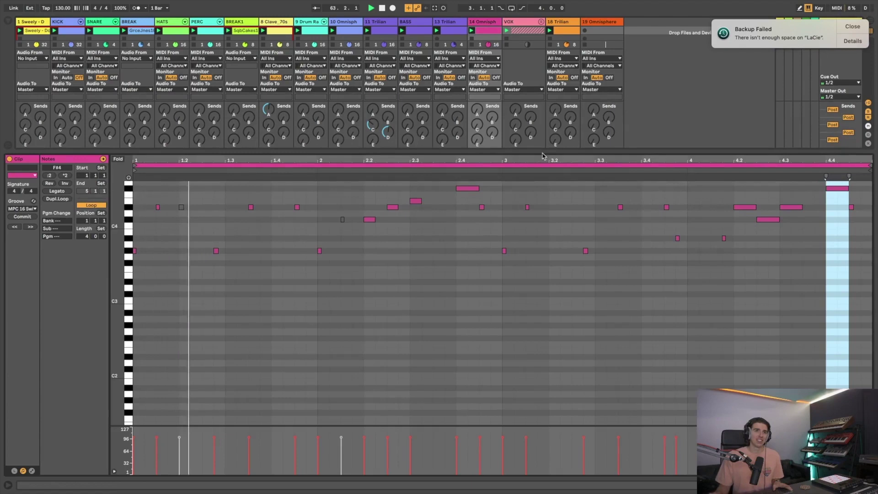
- Delete the grey notes at bar 1.2 and the C#4 near bar 2.1, then enlarge note rows
{"action": "scroll", "coordinate": [511, 224], "scroll_direction": "up", "scroll_amount": 2}
{"action": "left_click", "coordinate": [181, 225]}
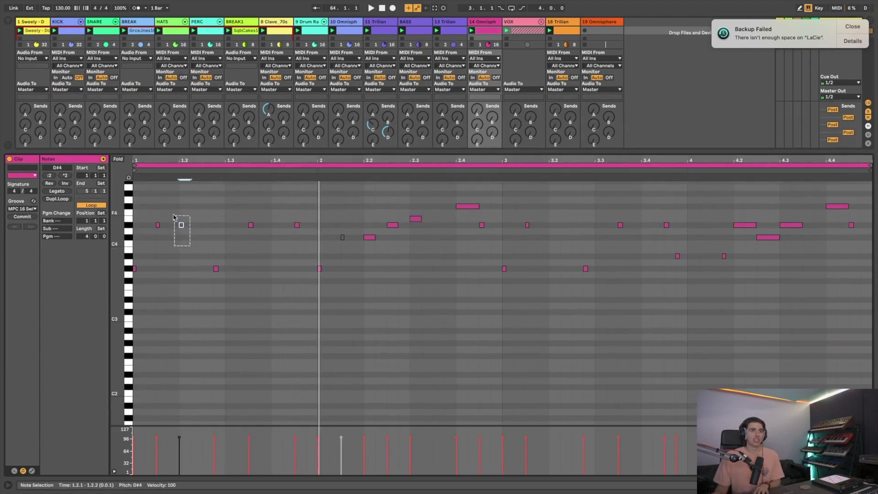
{"action": "key", "text": "Delete"}
{"action": "left_click", "coordinate": [342, 238]}
{"action": "key", "text": "Delete"}
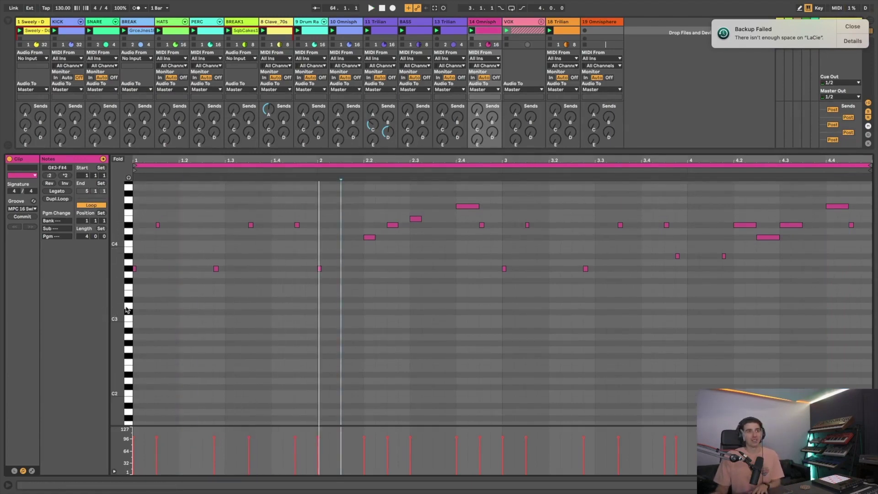
{"action": "left_click_drag", "start_coordinate": [127, 310], "coordinate": [147, 312]}
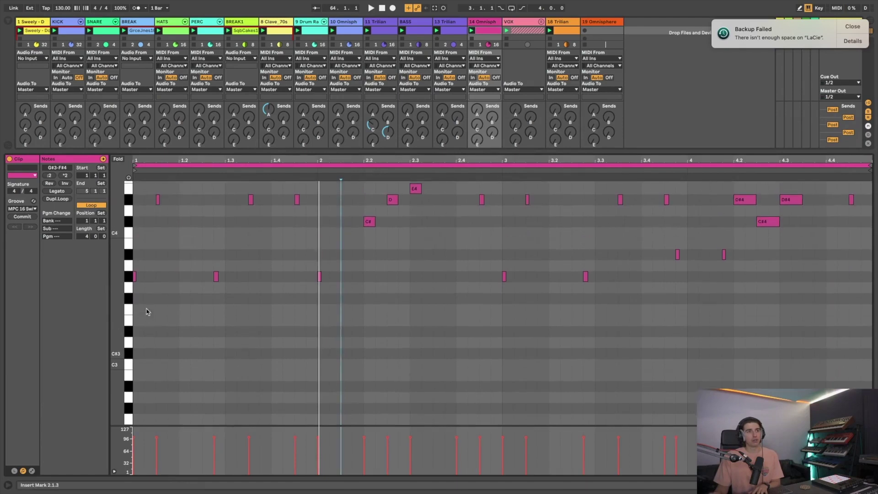
- Audition the edited clip from near its start, then return to track 14's devices
{"action": "scroll", "coordinate": [158, 302], "scroll_direction": "up", "scroll_amount": 3}
{"action": "left_click", "coordinate": [167, 295]}
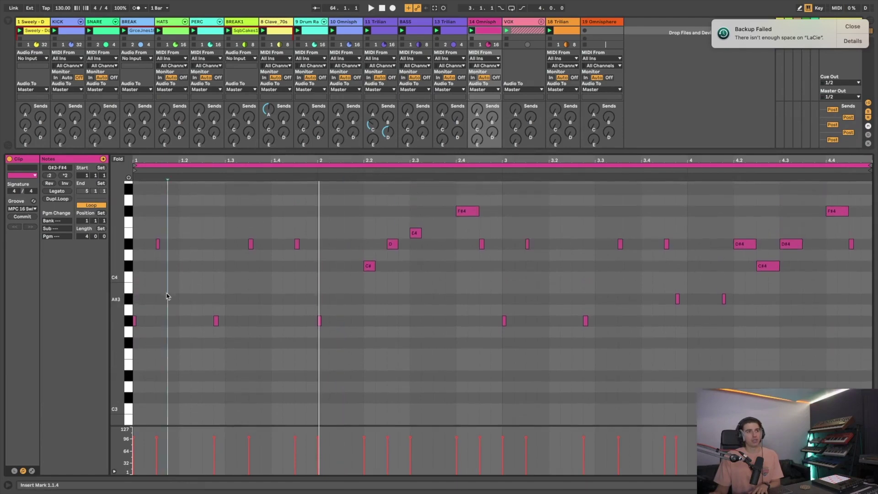
{"action": "scroll", "coordinate": [167, 296], "scroll_direction": "up", "scroll_amount": 1}
{"action": "key", "text": "space"}
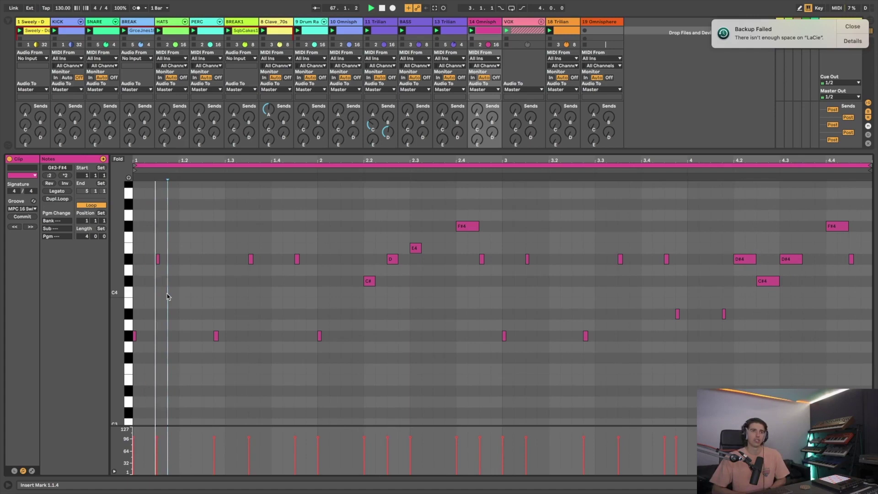
{"action": "key", "text": "space"}
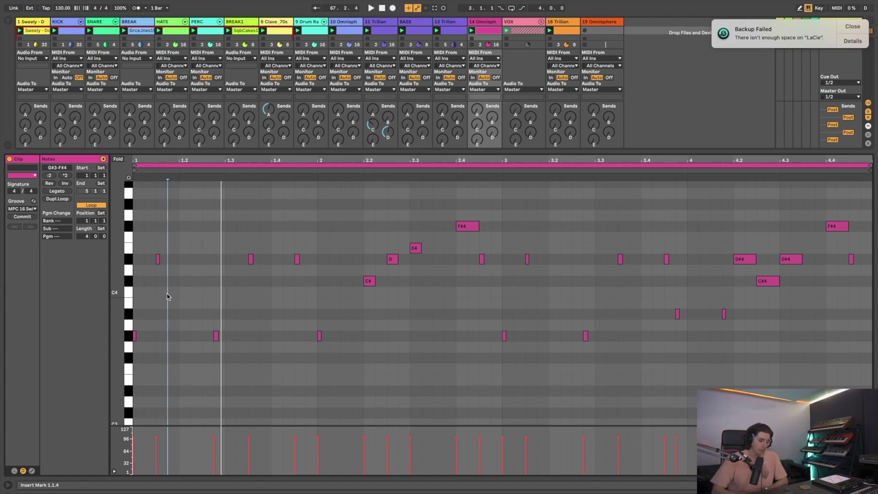
{"action": "key", "text": "space"}
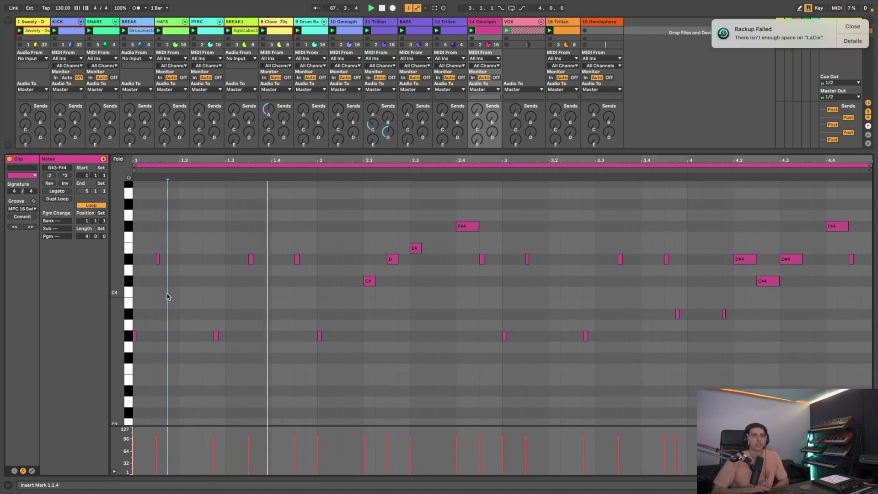
{"action": "left_click", "coordinate": [491, 23]}
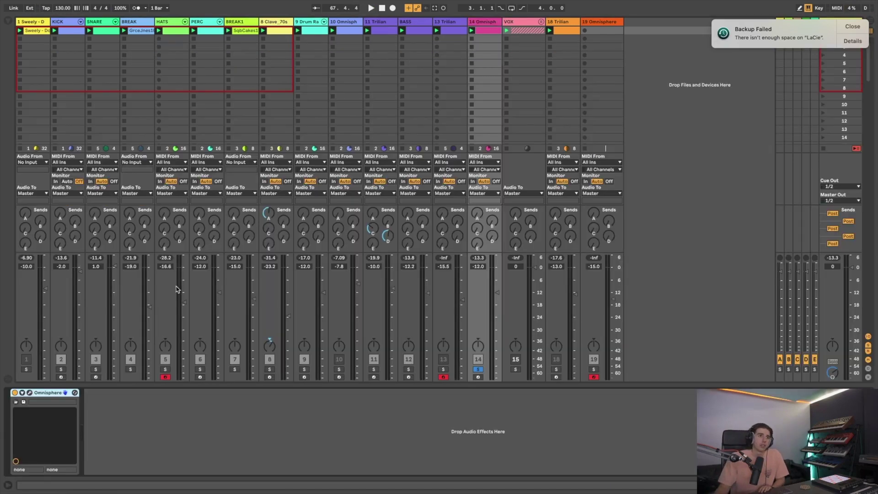
- Turn off layer A's filter in track 14's Omnisphere and listen to the result
{"action": "left_click", "coordinate": [29, 393]}
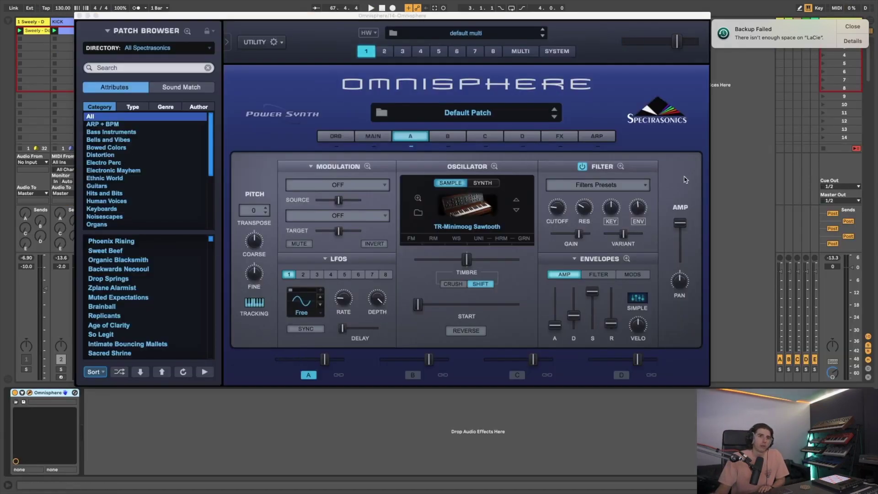
{"action": "left_click", "coordinate": [583, 170]}
{"action": "key", "text": "space"}
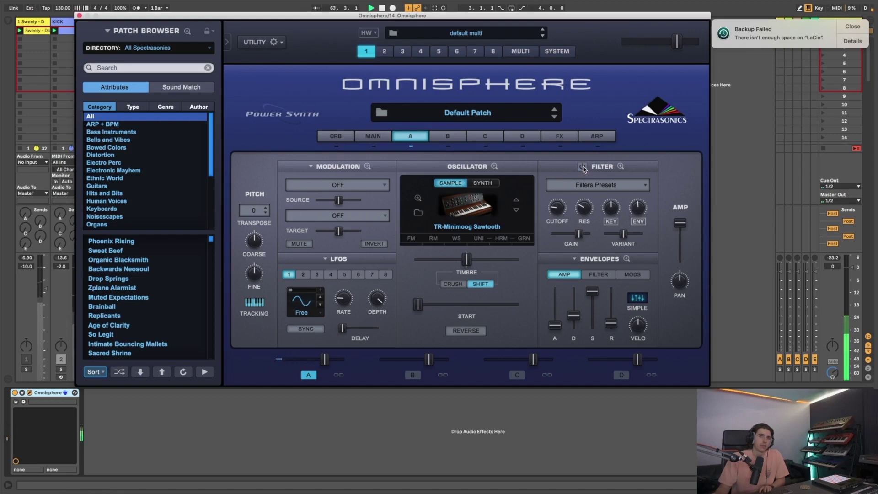
{"action": "mouse_move", "coordinate": [638, 226]}
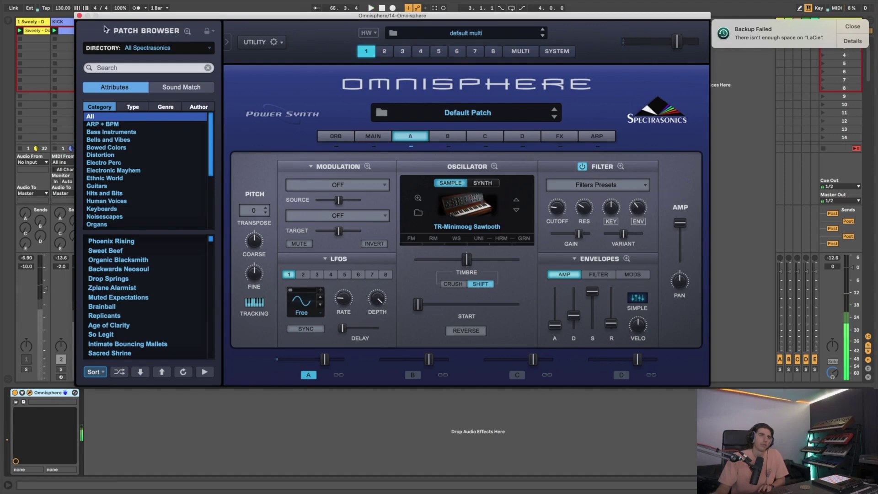
{"action": "left_click", "coordinate": [79, 15]}
- Add Redux after Omnisphere with 10-bit reduction and Downsample 2, then unsolo track 14
{"action": "key", "text": "super+f"}
{"action": "type", "text": "r"}
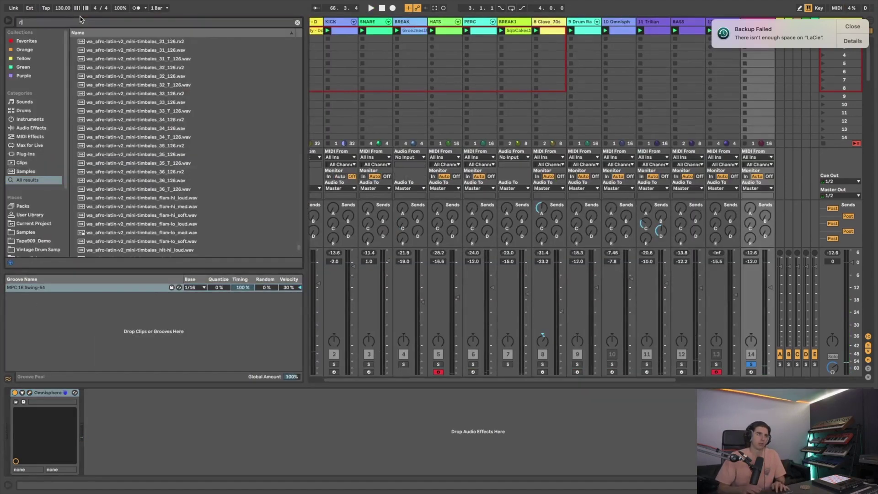
{"action": "type", "text": "edux"}
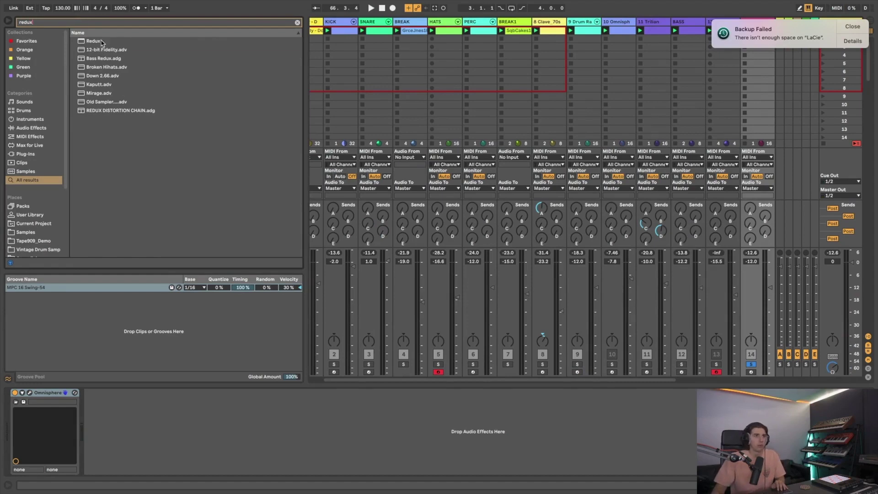
{"action": "key", "text": "Return"}
{"action": "key", "text": "space"}
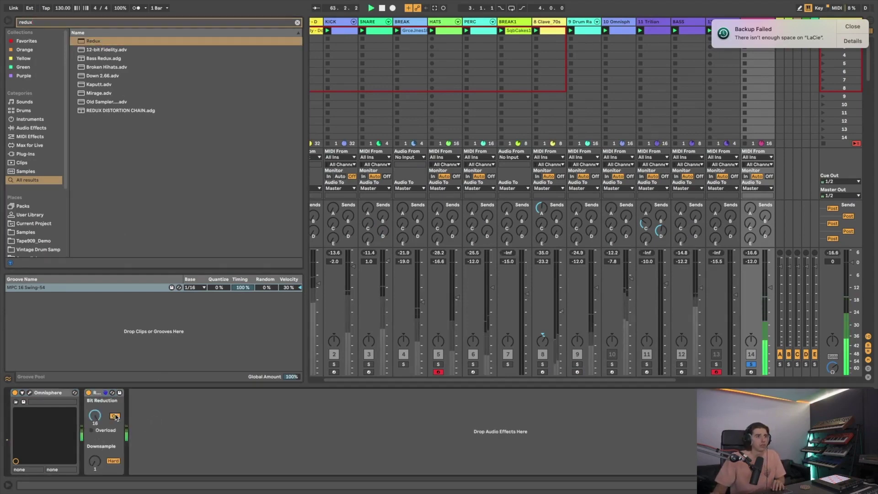
{"action": "left_click_drag", "start_coordinate": [94, 415], "coordinate": [94, 423]}
{"action": "left_click_drag", "start_coordinate": [95, 460], "coordinate": [95, 460]}
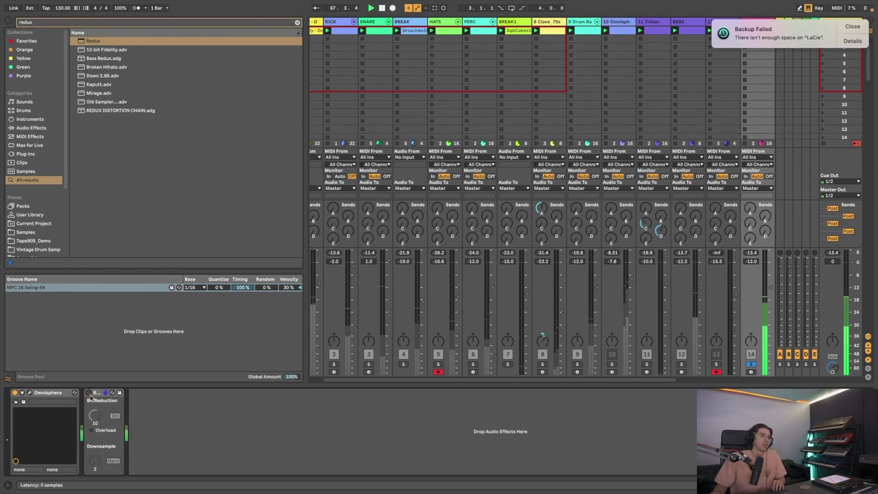
{"action": "left_click", "coordinate": [751, 364]}
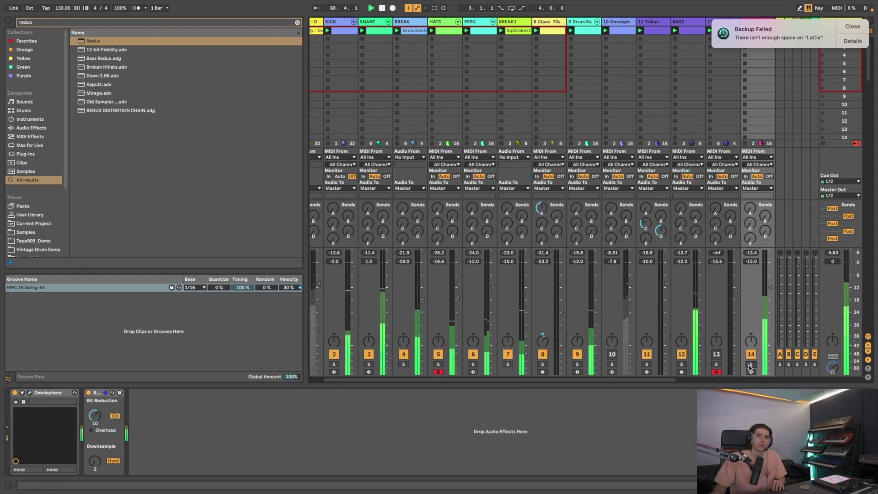
- Drop Omnisphere track 14 to -15 dB, solo it, and raise Trilian track 11 to -7.4 dB
{"action": "key", "text": "super+alt+b"}
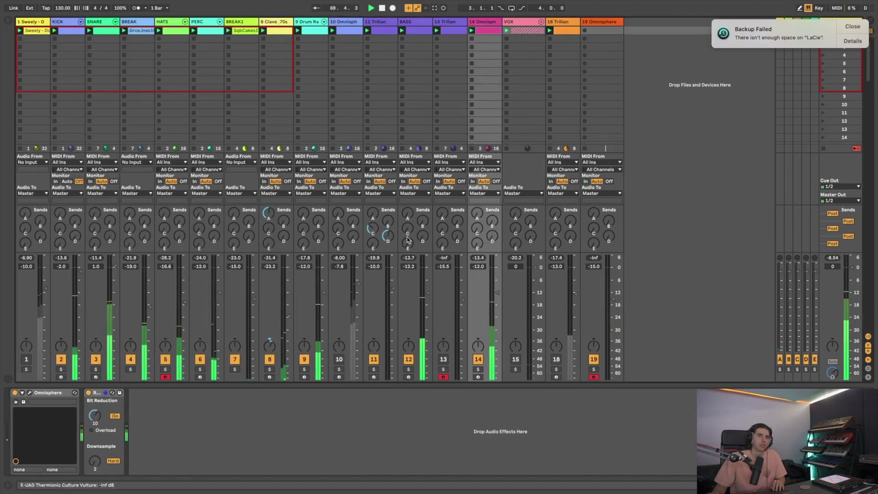
{"action": "left_click_drag", "start_coordinate": [472, 266], "coordinate": [473, 277]}
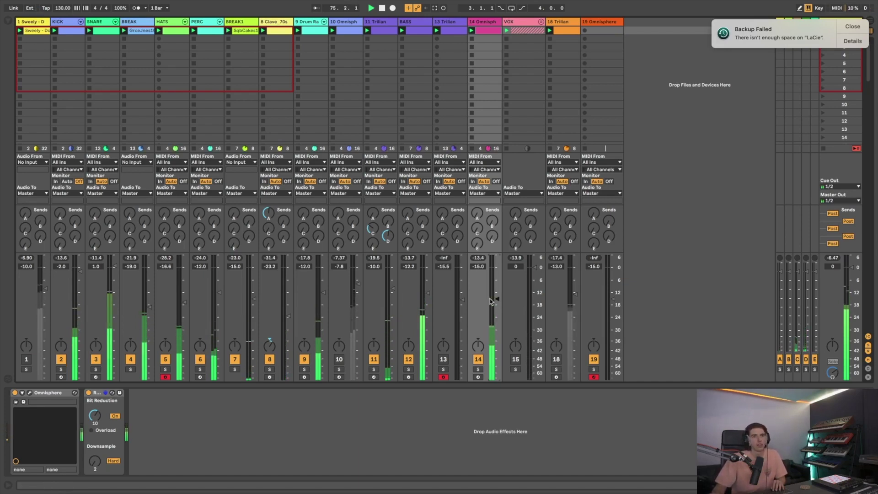
{"action": "left_click", "coordinate": [478, 369]}
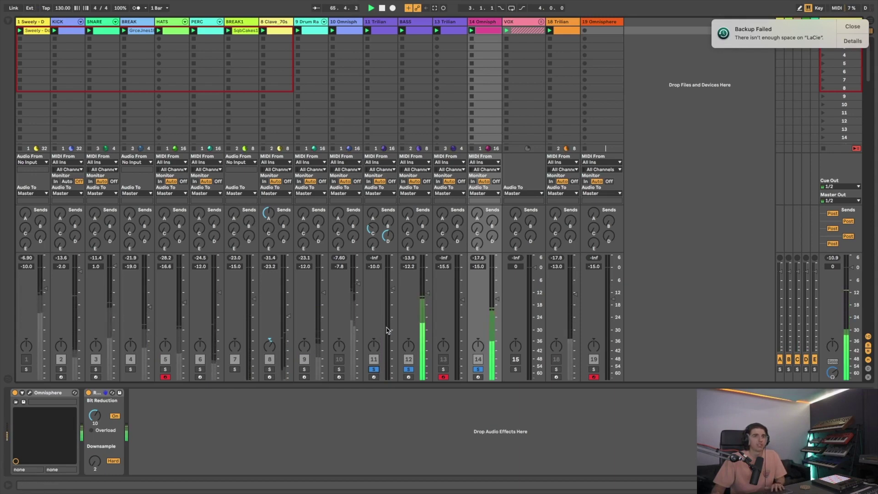
{"action": "left_click_drag", "start_coordinate": [398, 314], "coordinate": [398, 313]}
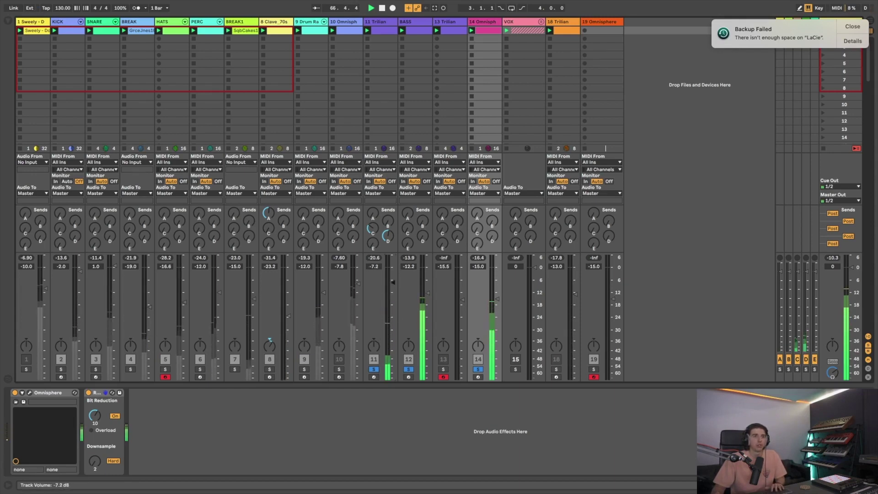
{"action": "left_click_drag", "start_coordinate": [392, 282], "coordinate": [392, 282]}
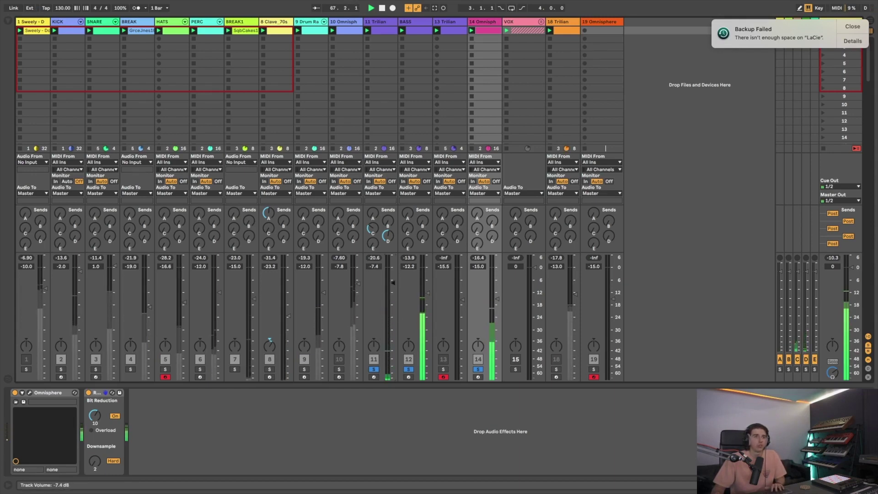
{"action": "left_click", "coordinate": [378, 23]}
- Adjust the Filter Cutoff knob in the Trilian bass plugin window
{"action": "left_click", "coordinate": [28, 393]}
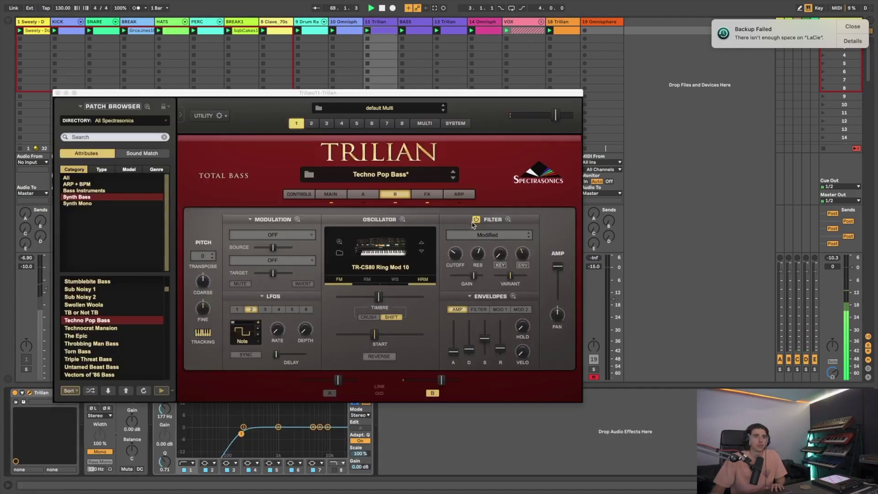
{"action": "left_click", "coordinate": [455, 255]}
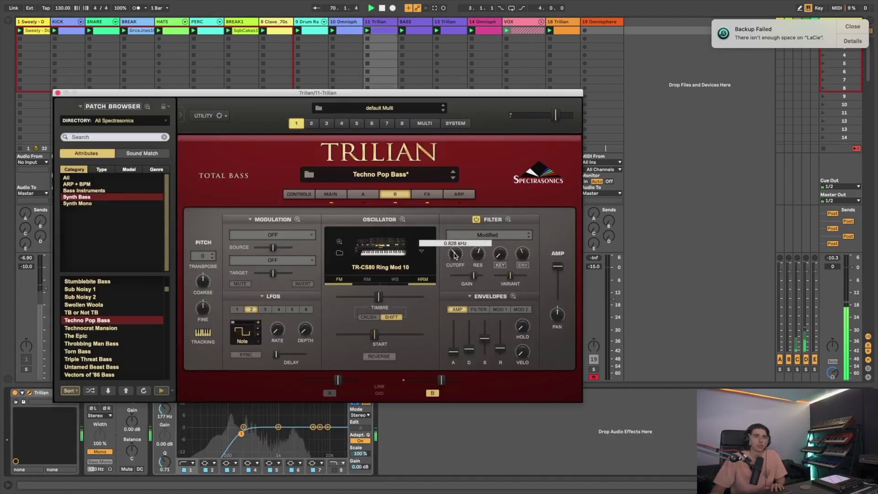
{"action": "left_click", "coordinate": [57, 93]}
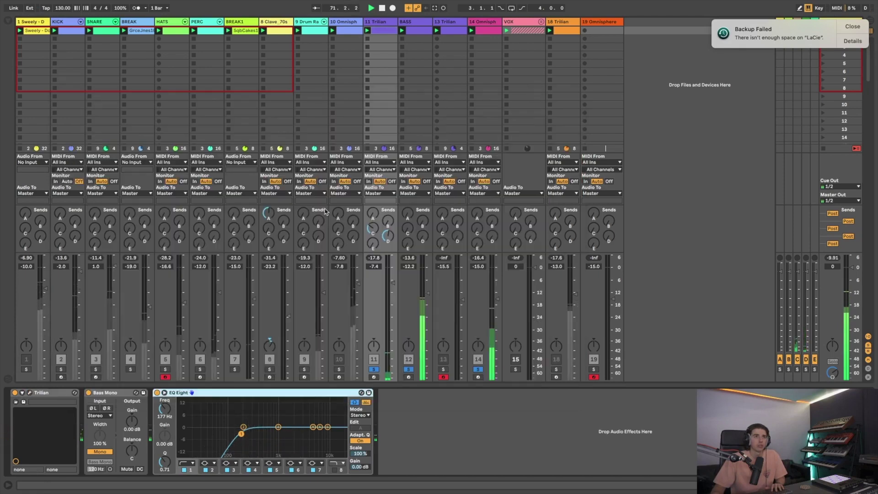
- Set Omnisphere track 14 to -17.7 dB and clear all solos so the full mix plays
{"action": "left_click_drag", "start_coordinate": [501, 307], "coordinate": [500, 313]}
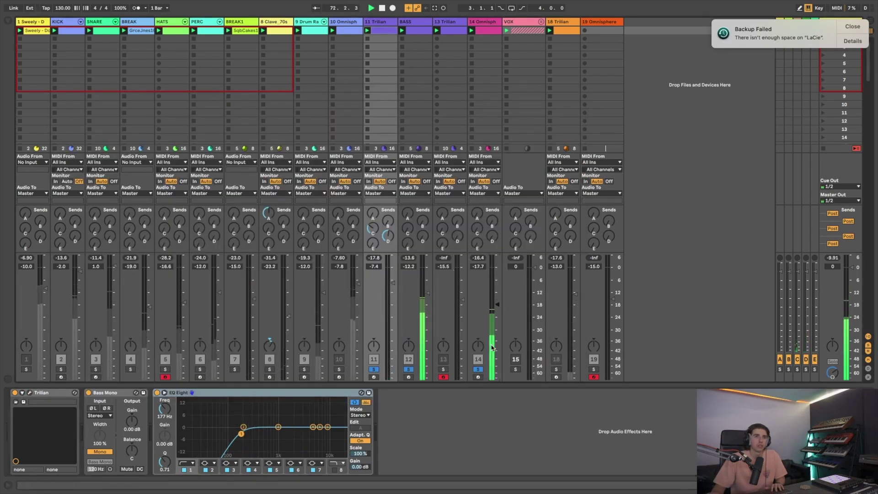
{"action": "left_click", "coordinate": [477, 367]}
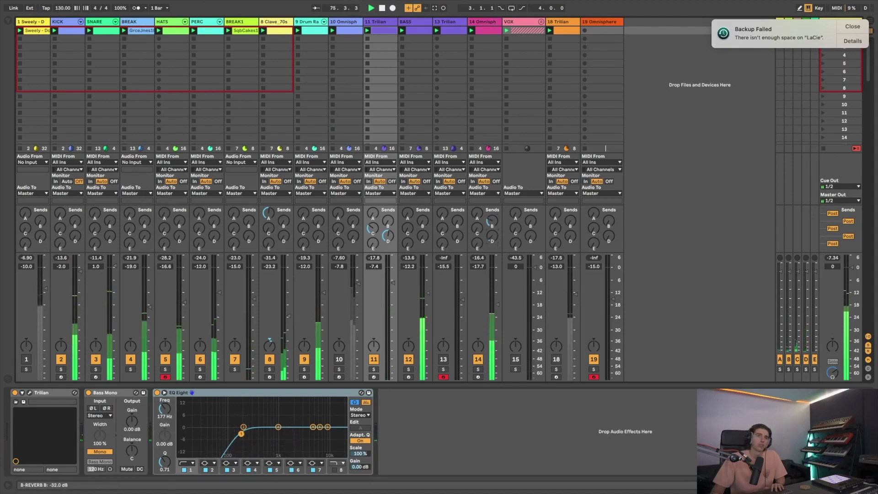
{"action": "left_click", "coordinate": [26, 370]}
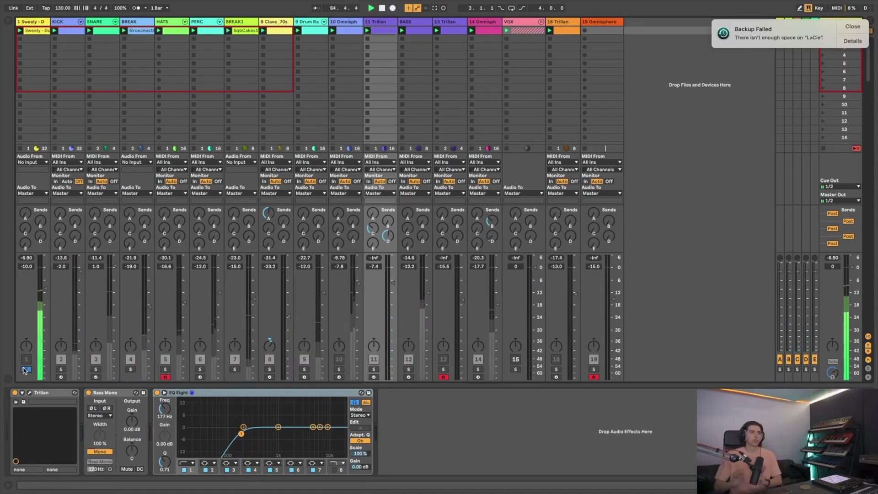
{"action": "left_click", "coordinate": [26, 370]}
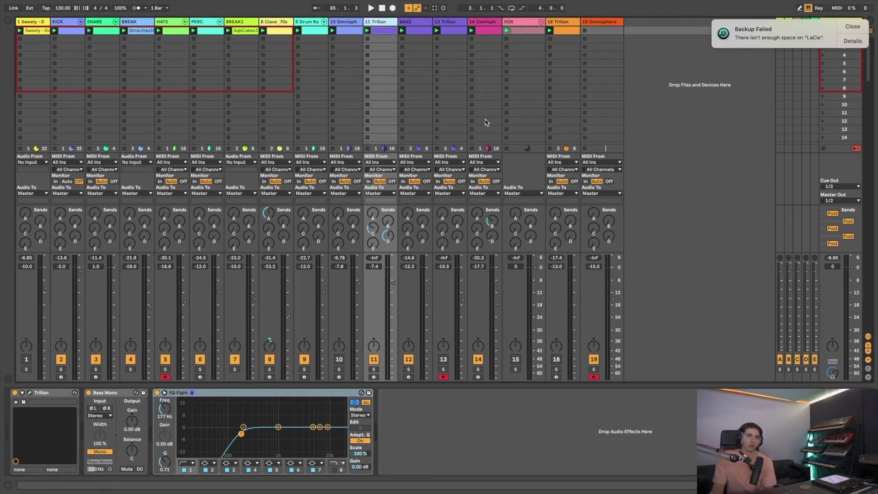
- Dismiss the Backup Failed notice, start playback and solo the Sweely track 1
{"action": "double_click", "coordinate": [490, 30]}
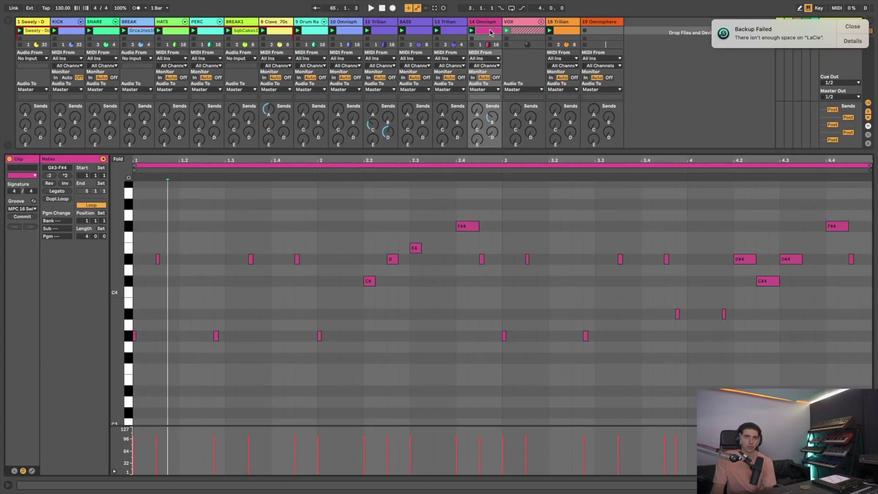
{"action": "left_click", "coordinate": [852, 27]}
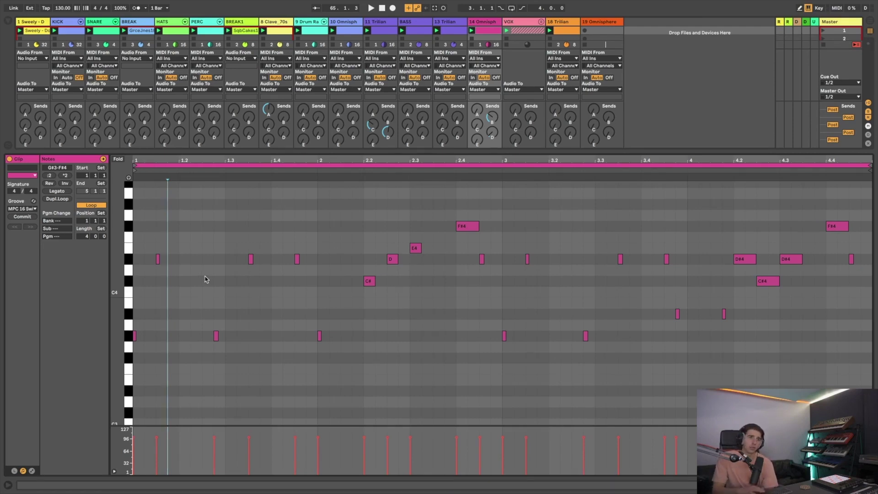
{"action": "key", "text": "space"}
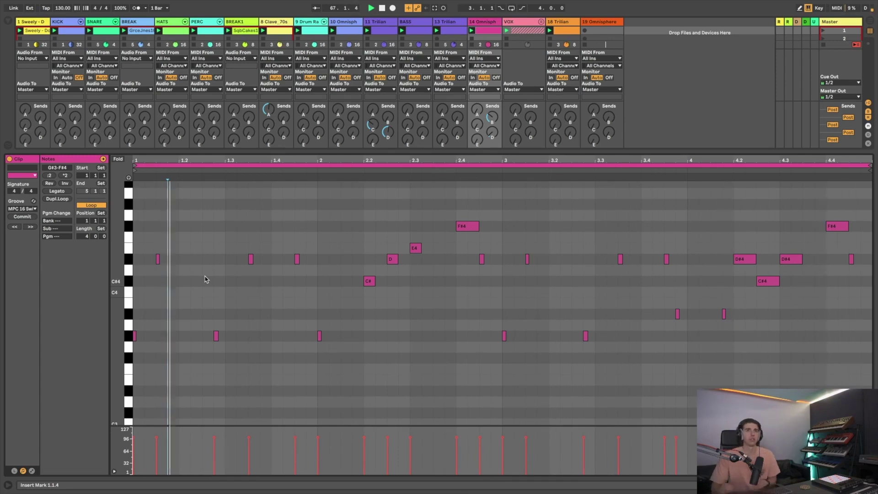
{"action": "left_click", "coordinate": [513, 31]}
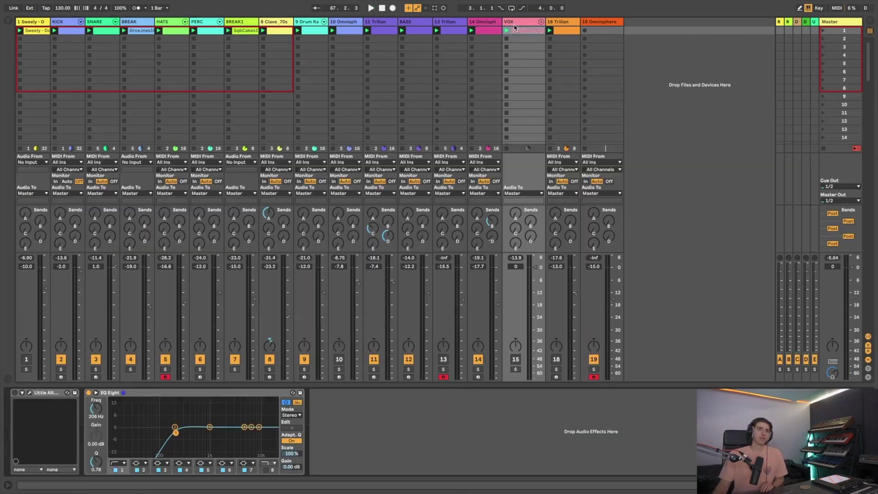
{"action": "left_click", "coordinate": [26, 369]}
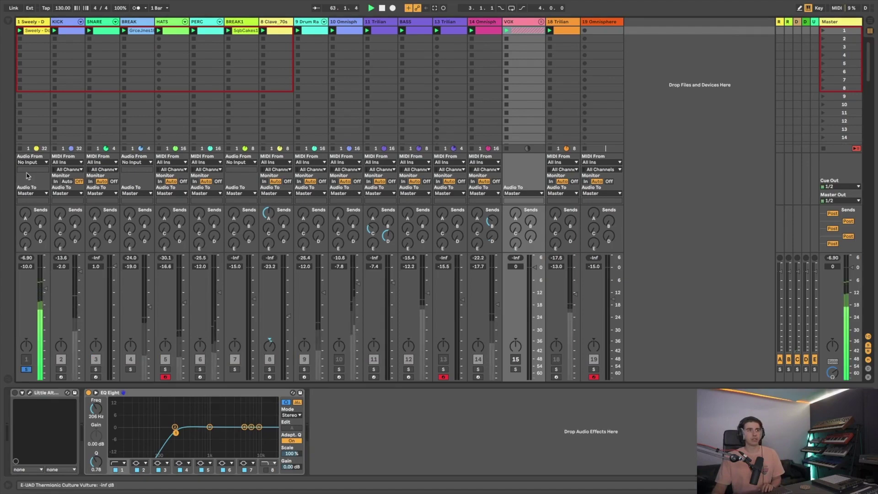
- Drag the Sweely clip's loop brace from bars 25–33 to bars 33–41
{"action": "double_click", "coordinate": [42, 31]}
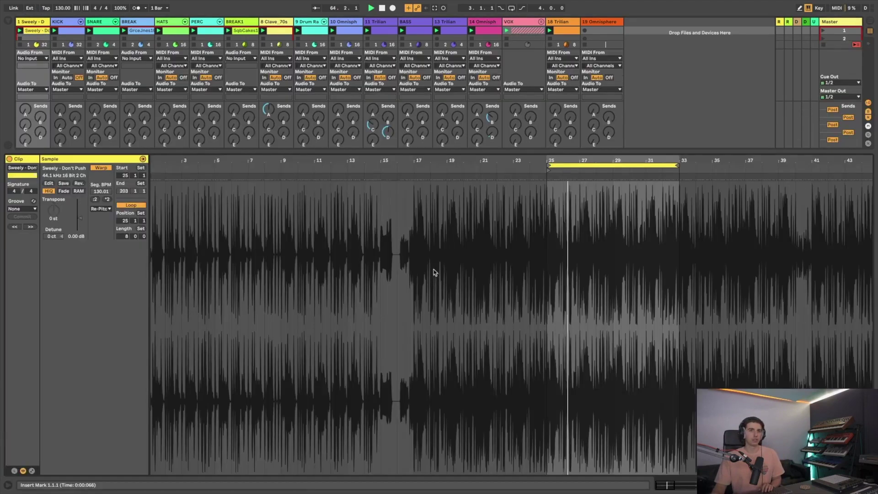
{"action": "scroll", "coordinate": [548, 256], "scroll_direction": "right", "scroll_amount": 5}
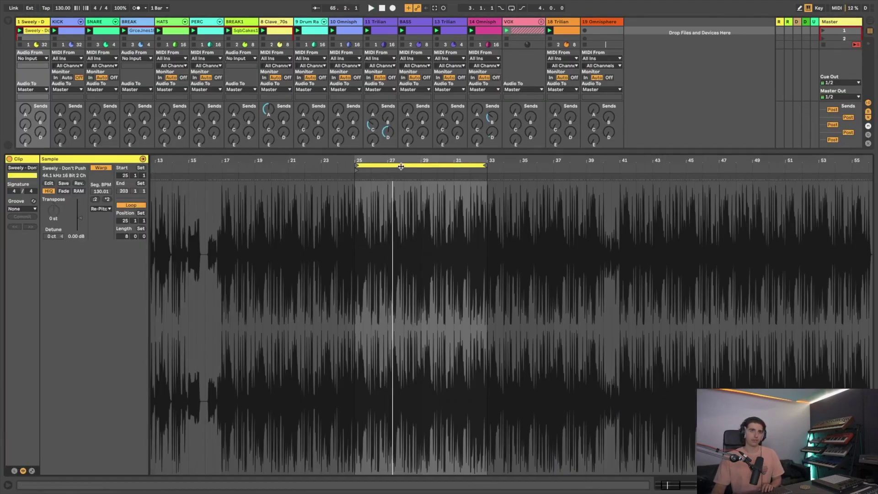
{"action": "left_click_drag", "start_coordinate": [399, 173], "coordinate": [531, 173]}
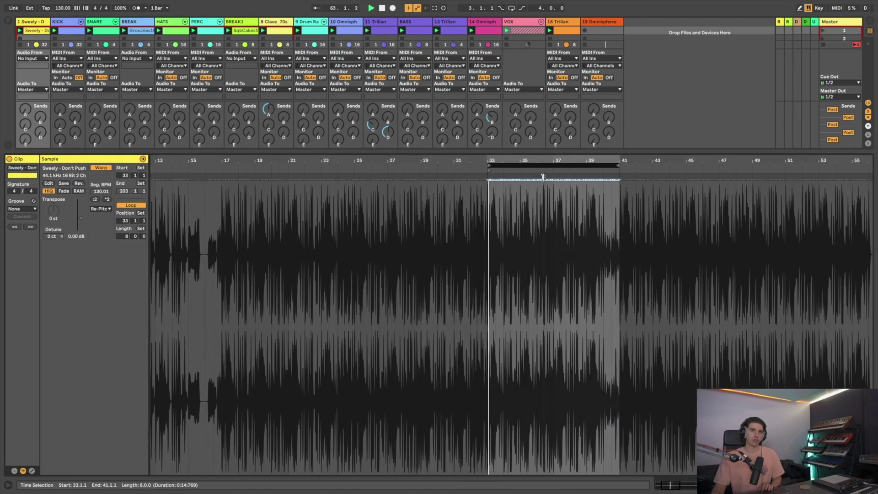
{"action": "right_click", "coordinate": [653, 21]}
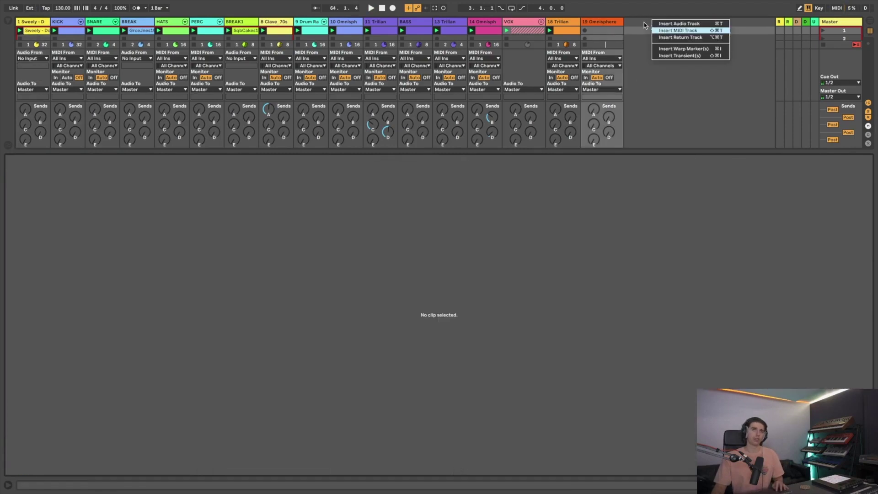
- Insert a new MIDI track and search the library for 'cymball'
{"action": "key", "text": "Return"}
{"action": "key", "text": "super+f"}
{"action": "type", "text": "c"}
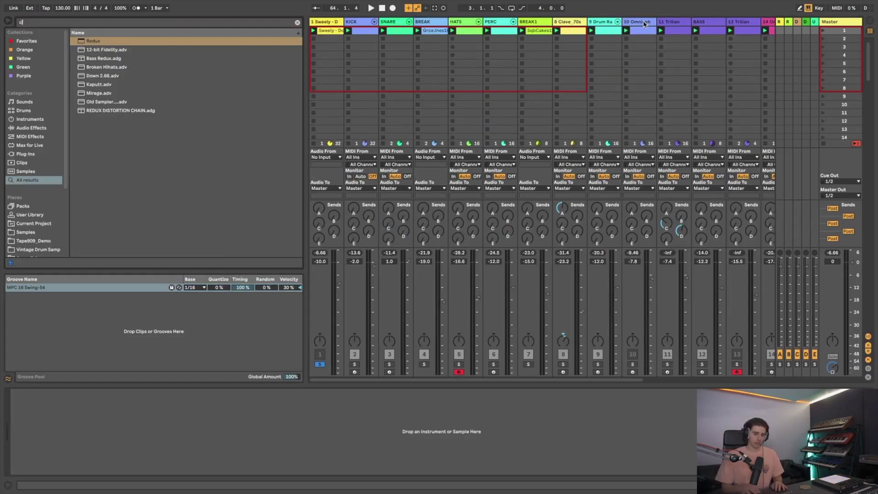
{"action": "type", "text": "ymball"}
{"action": "scroll", "coordinate": [649, 25], "scroll_direction": "right", "scroll_amount": 5}
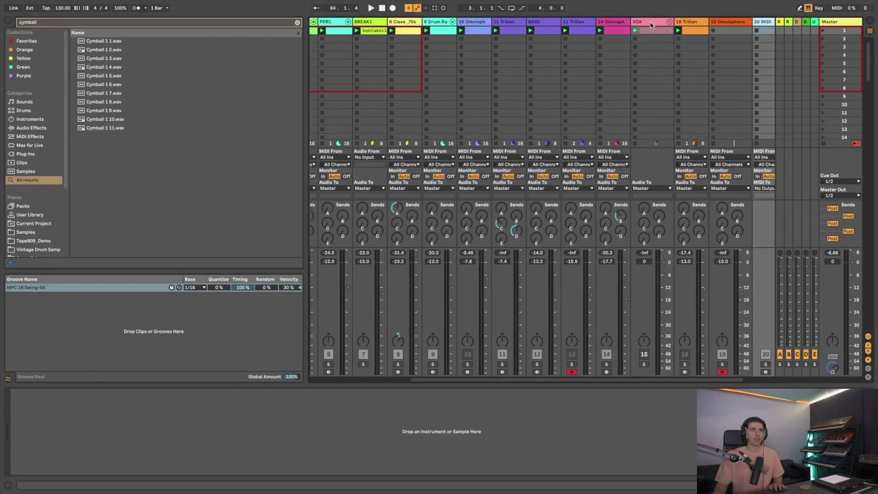
{"action": "scroll", "coordinate": [651, 25], "scroll_direction": "right", "scroll_amount": 1}
- Audition the Cymball samples and load Cymball 1 1.wav onto the new track
{"action": "left_click", "coordinate": [183, 76]}
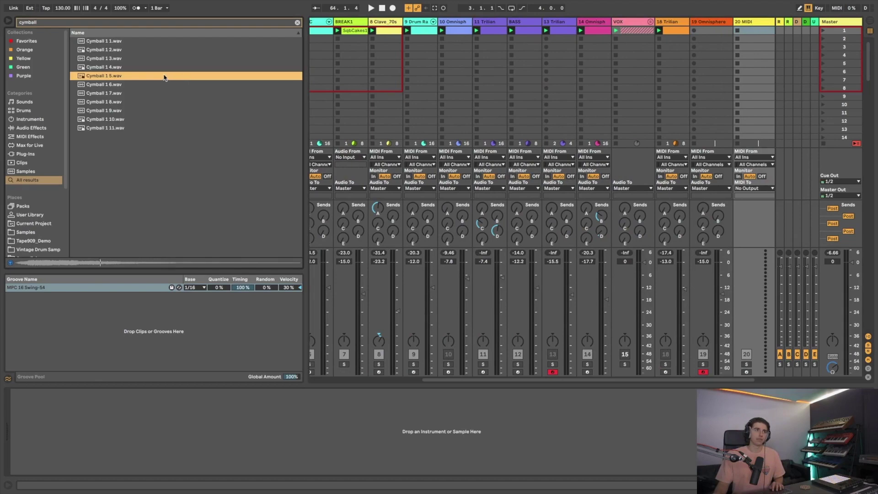
{"action": "left_click", "coordinate": [121, 60]}
{"action": "left_click", "coordinate": [118, 51]}
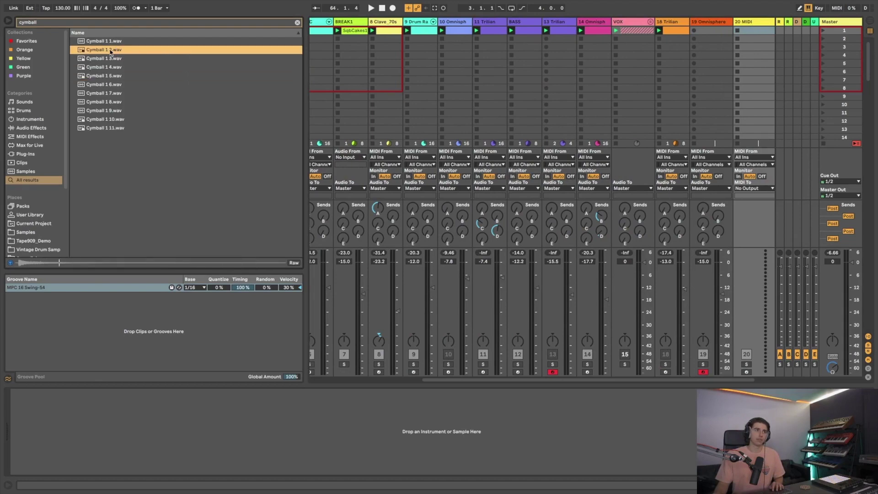
{"action": "left_click", "coordinate": [112, 110]}
{"action": "left_click", "coordinate": [105, 121]}
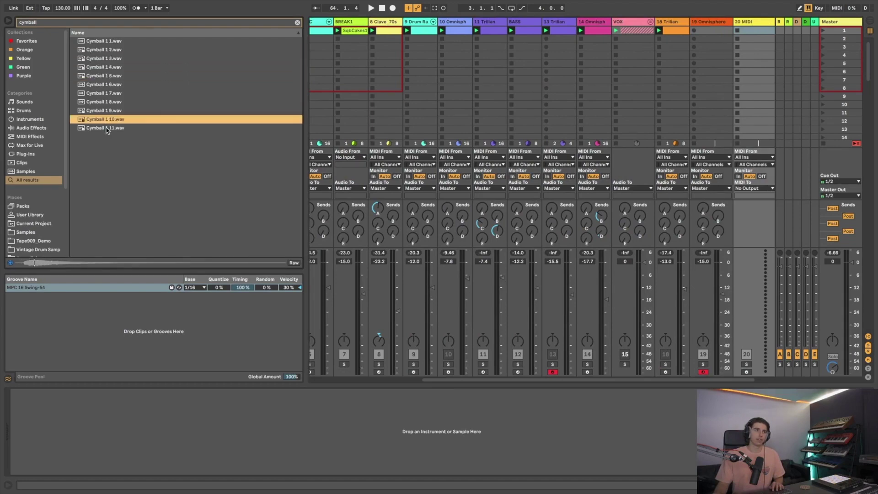
{"action": "left_click", "coordinate": [106, 128]}
{"action": "left_click", "coordinate": [109, 51]}
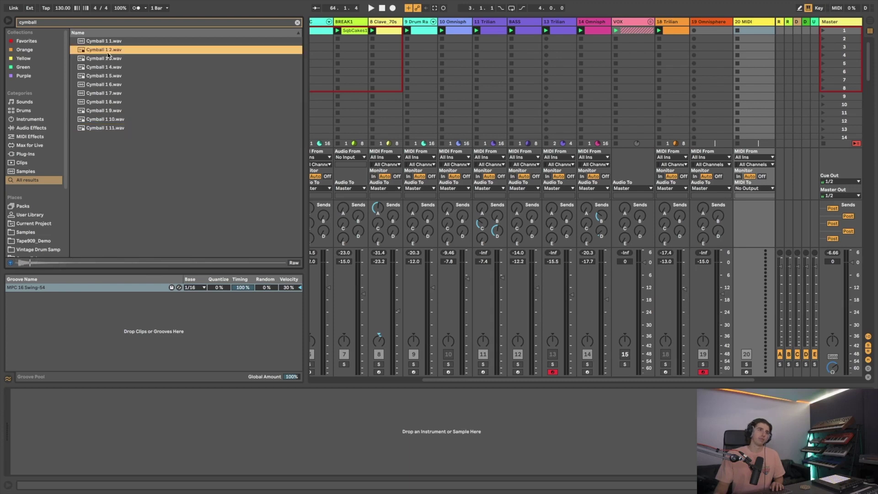
{"action": "left_click", "coordinate": [103, 42]}
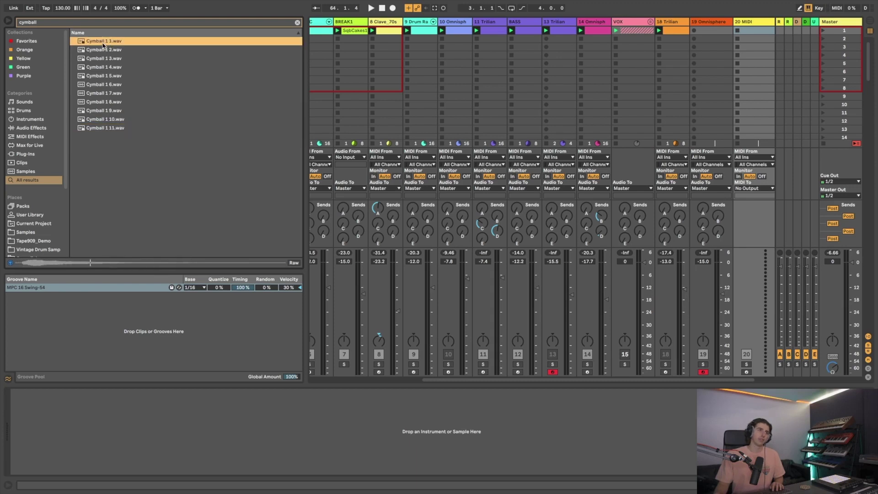
{"action": "left_click_drag", "start_coordinate": [50, 442], "coordinate": [51, 441]}
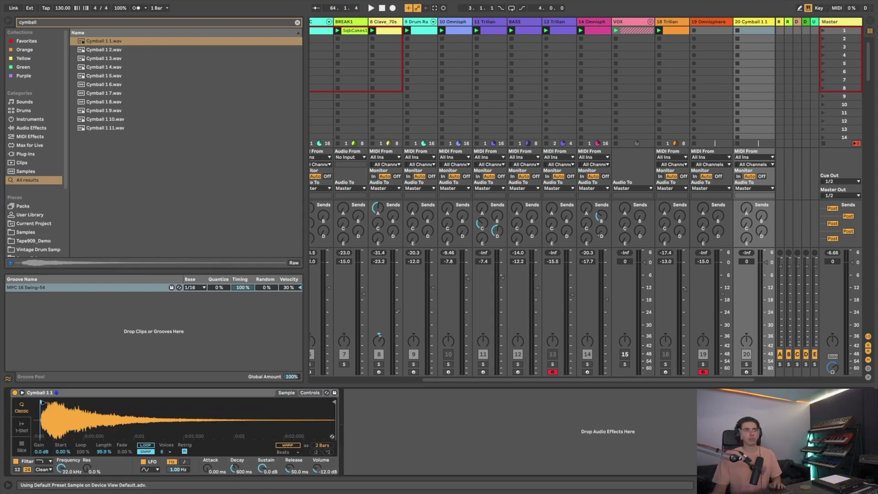
- Create a 4-bar MIDI clip on the cymbal track with a lengthened C3 note
{"action": "left_click", "coordinate": [8, 22]}
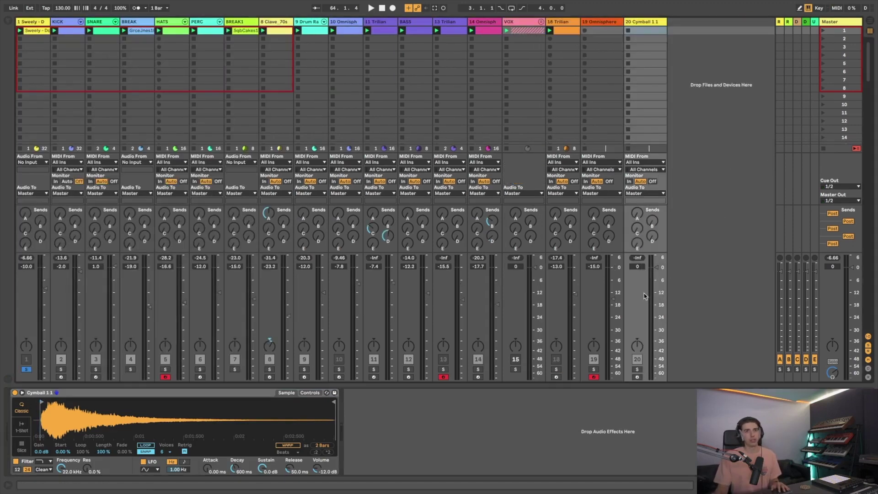
{"action": "double_click", "coordinate": [652, 32]}
{"action": "double_click", "coordinate": [137, 318]}
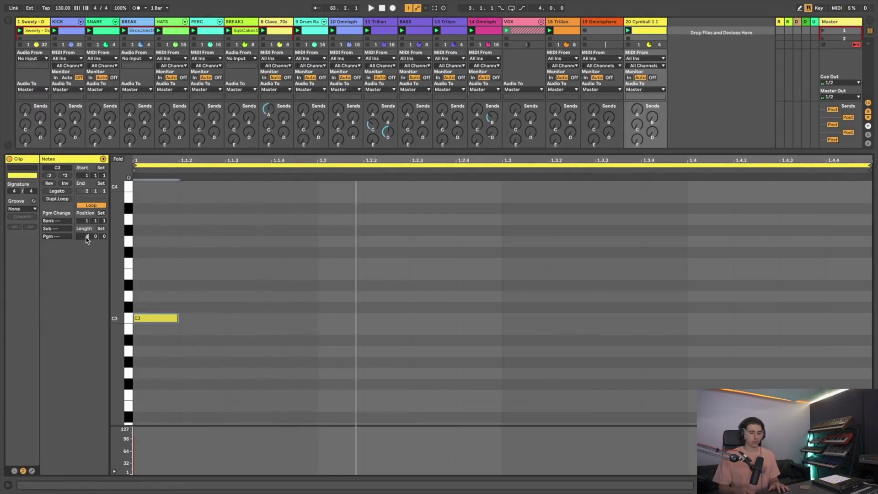
{"action": "key", "text": "Return"}
{"action": "left_click_drag", "start_coordinate": [293, 353], "coordinate": [144, 316]}
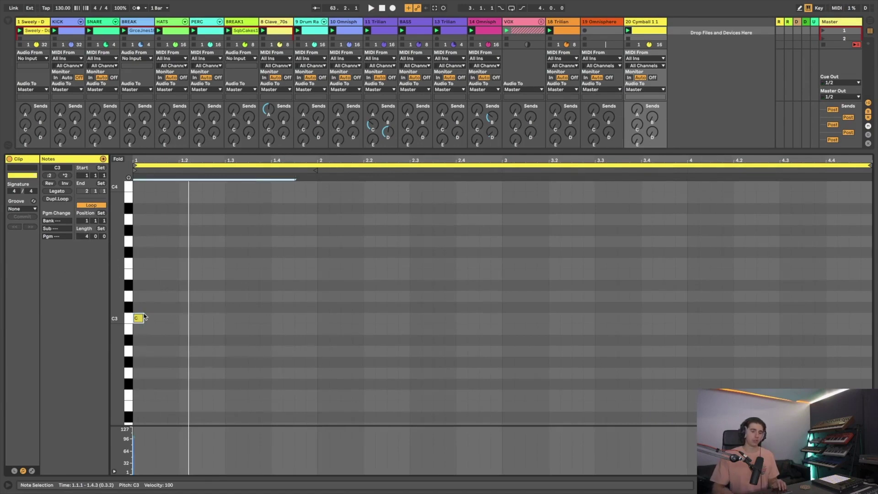
{"action": "key", "text": "shift+Right"}
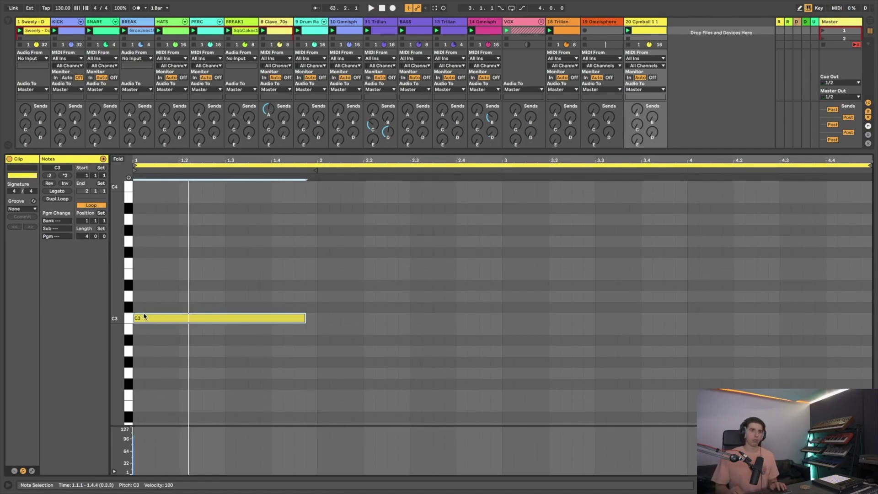
- Unsolo track 1 and nudge the cymbal sample's start point in the sampler
{"action": "key", "text": "shift+Tab"}
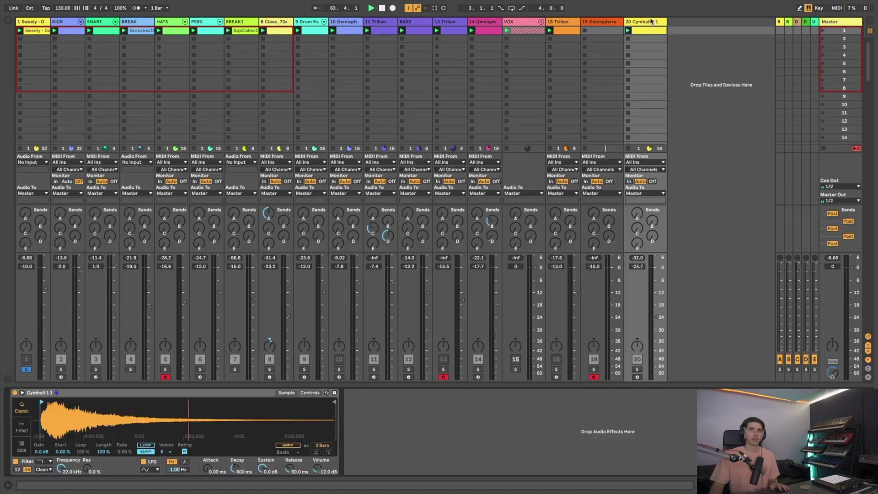
{"action": "left_click", "coordinate": [637, 369]}
{"action": "left_click", "coordinate": [637, 369]}
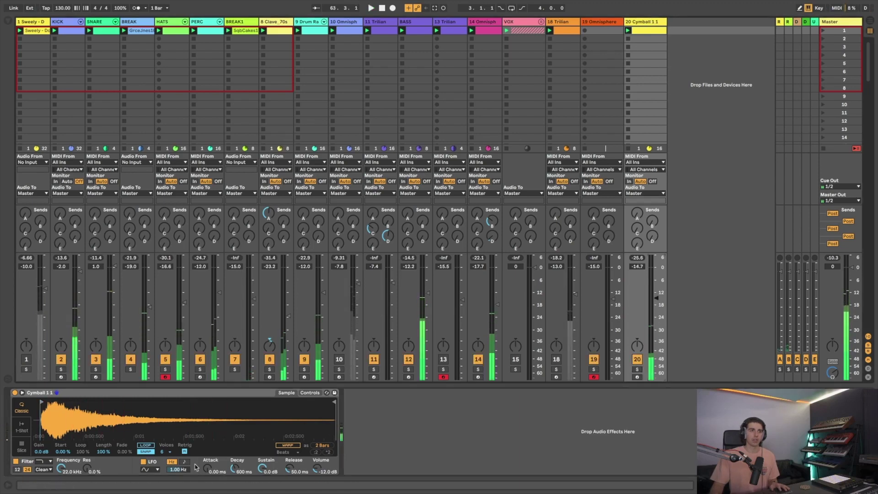
{"action": "left_click_drag", "start_coordinate": [38, 411], "coordinate": [48, 402]}
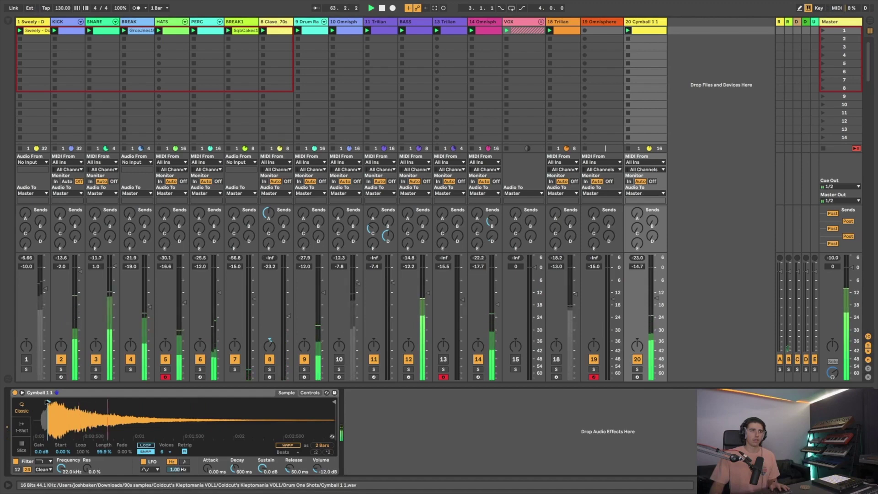
{"action": "key", "text": "space"}
- Set Sustain to -inf dB, lengthen Decay and Release, and raise track 20's fader
{"action": "left_click", "coordinate": [309, 393]}
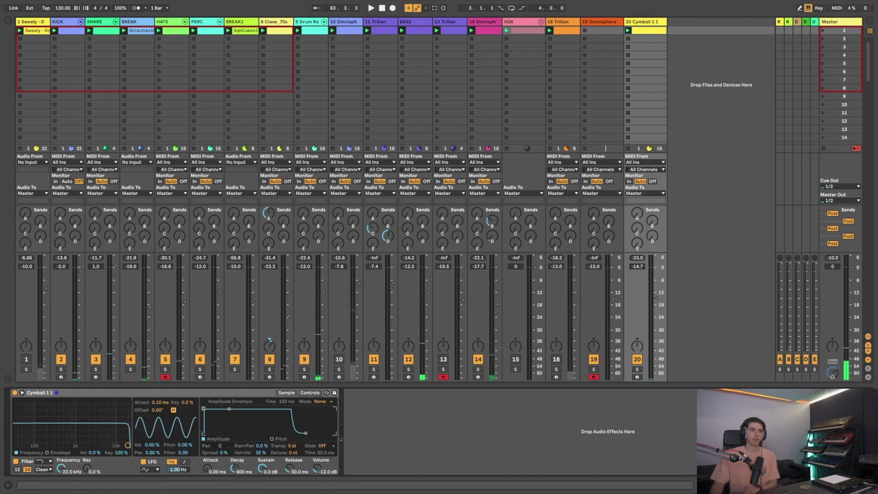
{"action": "key", "text": "space"}
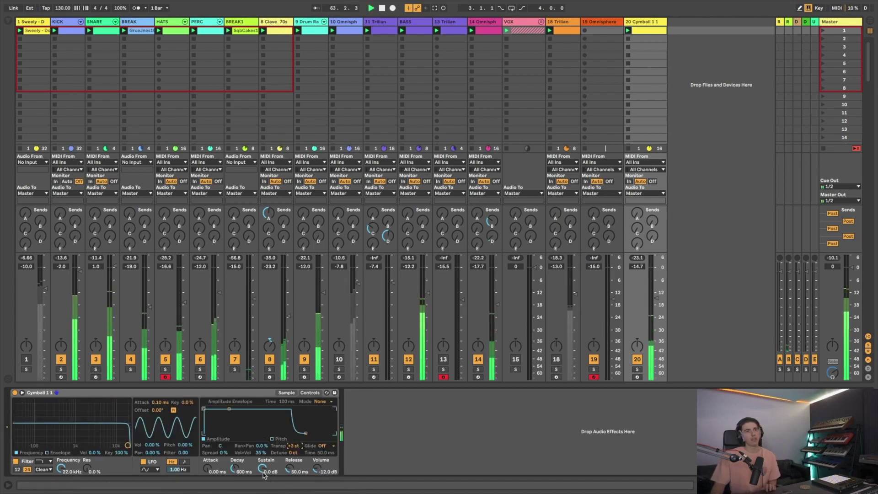
{"action": "left_click_drag", "start_coordinate": [264, 475], "coordinate": [264, 492]}
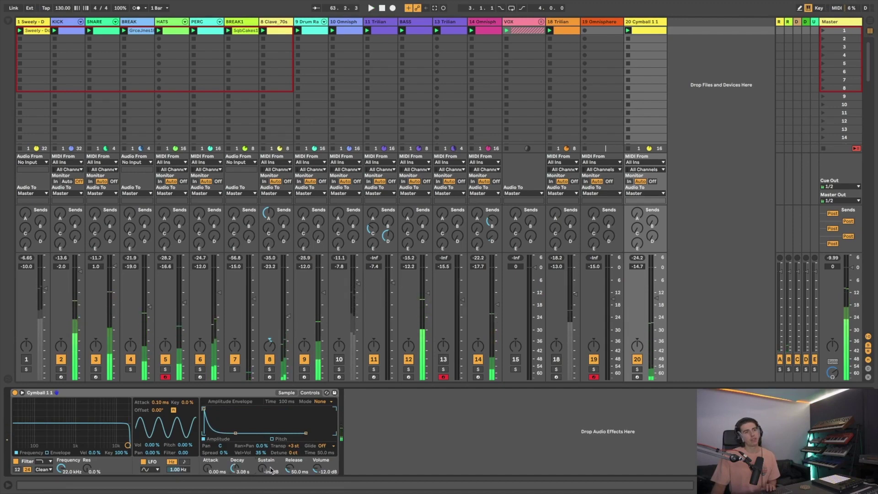
{"action": "left_click_drag", "start_coordinate": [289, 469], "coordinate": [290, 451]}
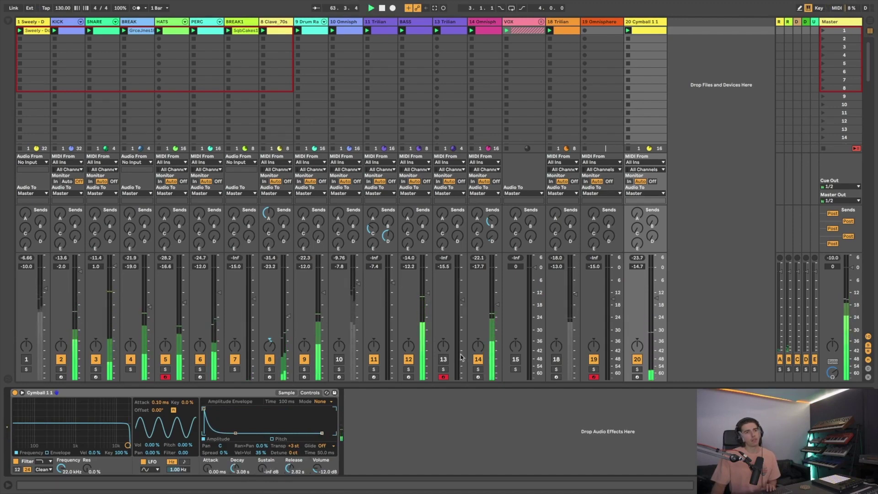
{"action": "left_click_drag", "start_coordinate": [656, 288], "coordinate": [656, 275]}
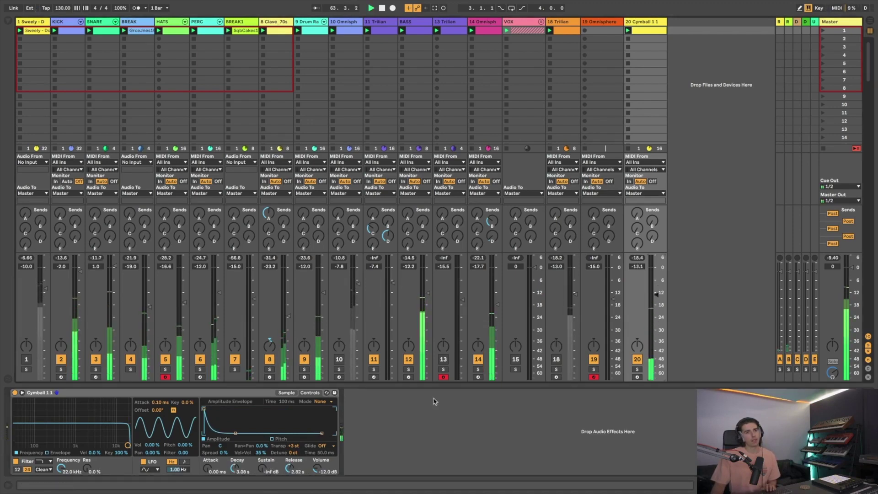
{"action": "left_click_drag", "start_coordinate": [234, 468], "coordinate": [234, 460]}
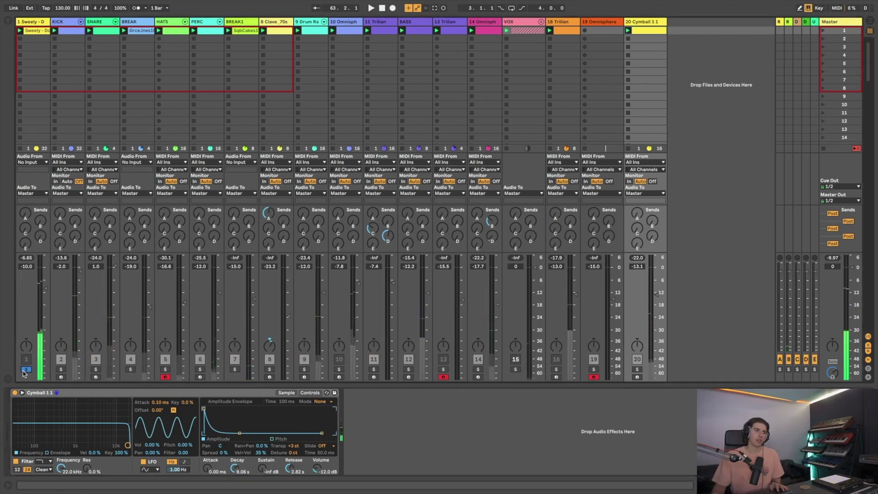
{"action": "key", "text": "ctrl+f"}
- Search '808 cy' and load 808 Cymbal 1.wav into the cymbal sampler
{"action": "type", "text": "808 cy"}
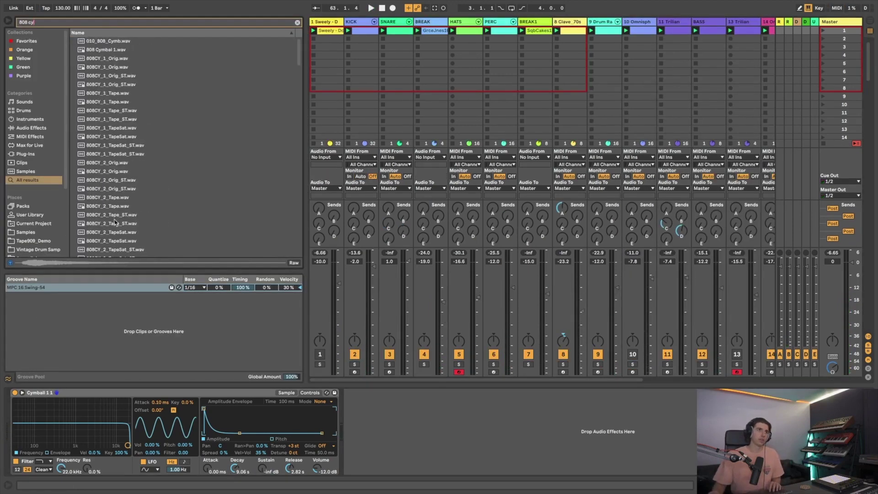
{"action": "left_click", "coordinate": [103, 52]}
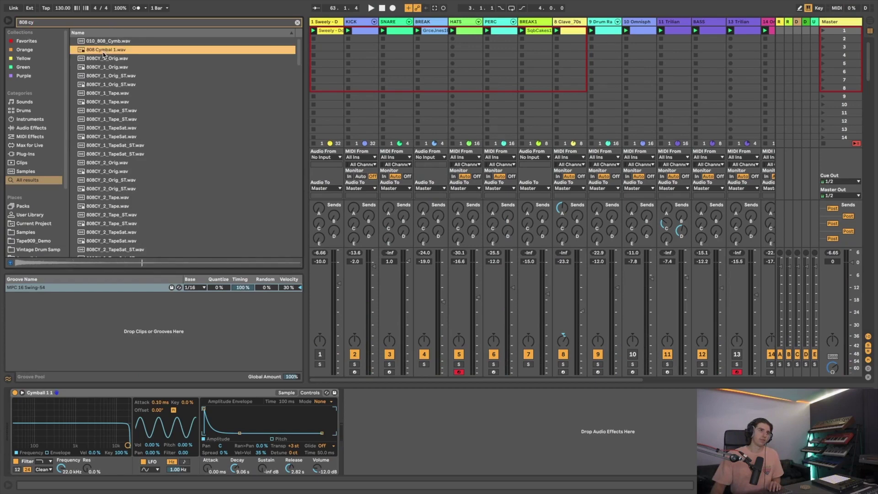
{"action": "double_click", "coordinate": [103, 51]}
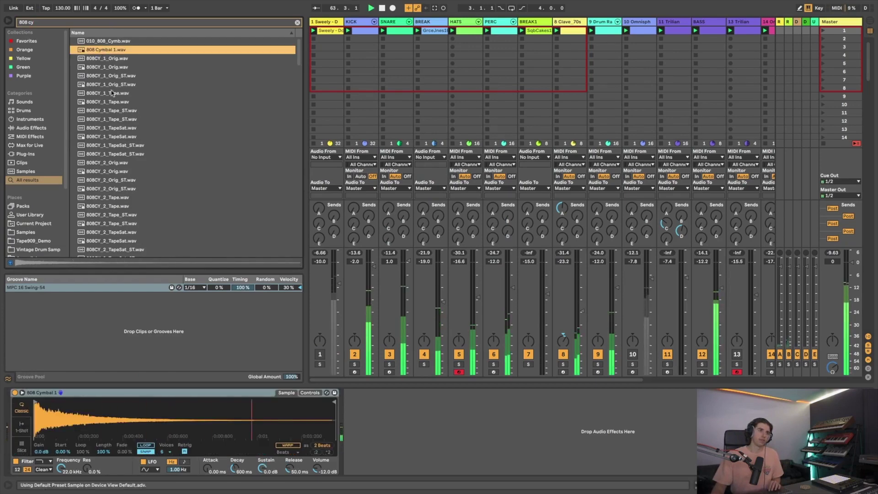
{"action": "key", "text": "ctrl+alt+b"}
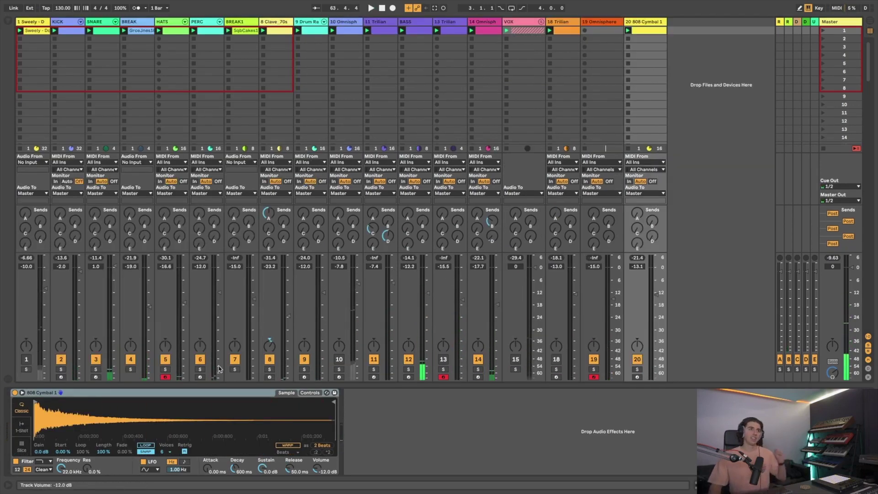
- Play the song with track 1 soloed, then unsoloed, and unfold the VOX group
{"action": "left_click", "coordinate": [26, 369]}
{"action": "key", "text": "space"}
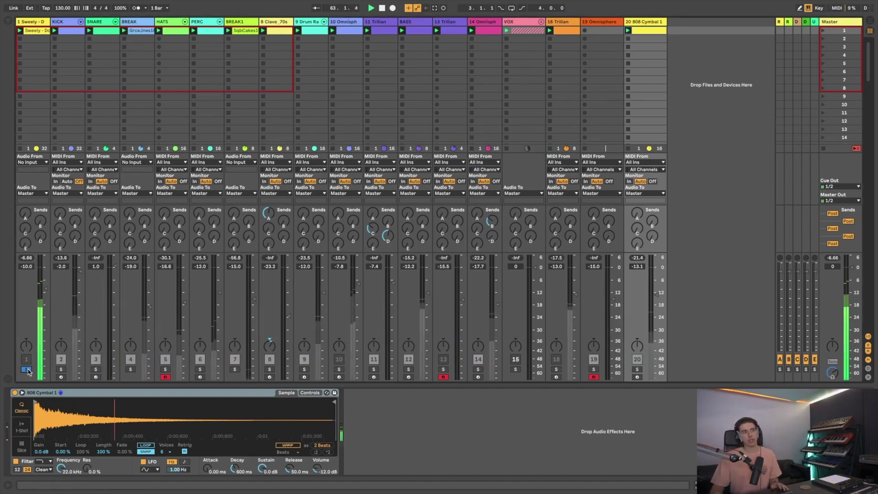
{"action": "left_click", "coordinate": [27, 370]}
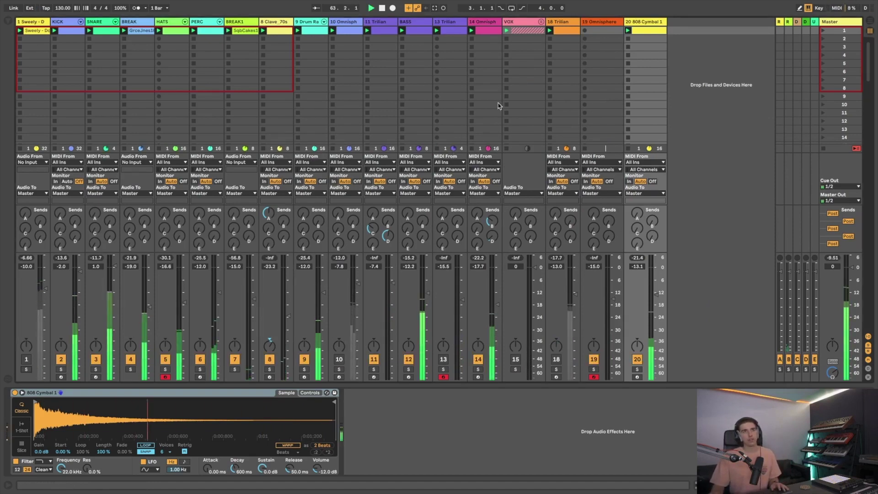
{"action": "left_click", "coordinate": [543, 22]}
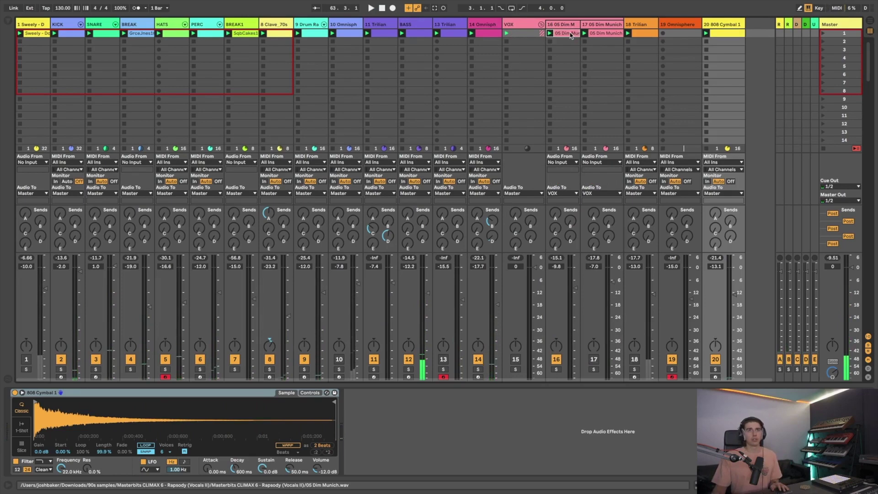
- Insert a new MIDI track 21 and load the 05 Dim Munich sample onto it
{"action": "left_click", "coordinate": [513, 354]}
{"action": "key", "text": "space"}
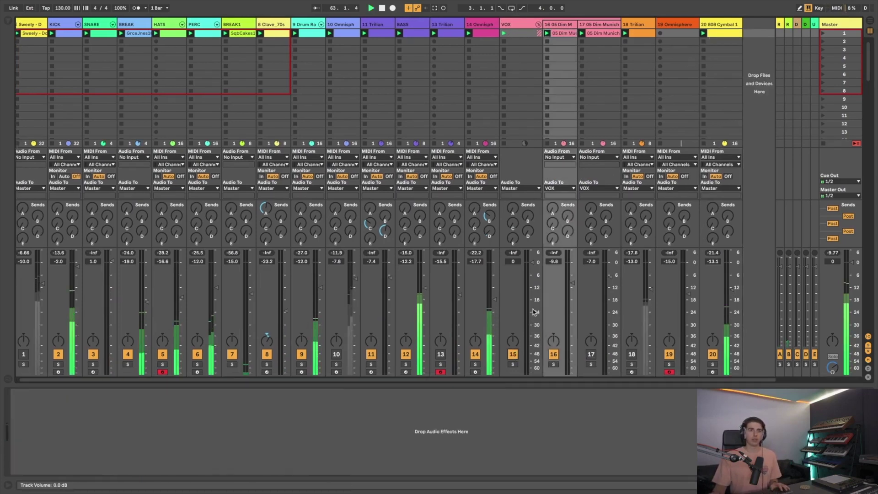
{"action": "right_click", "coordinate": [760, 25]}
{"action": "left_click", "coordinate": [787, 34]}
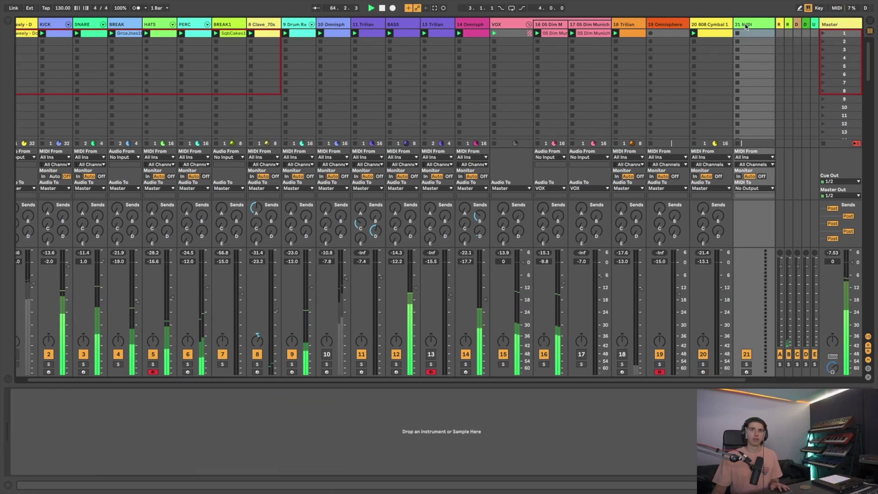
{"action": "left_click_drag", "start_coordinate": [557, 38], "coordinate": [513, 410]}
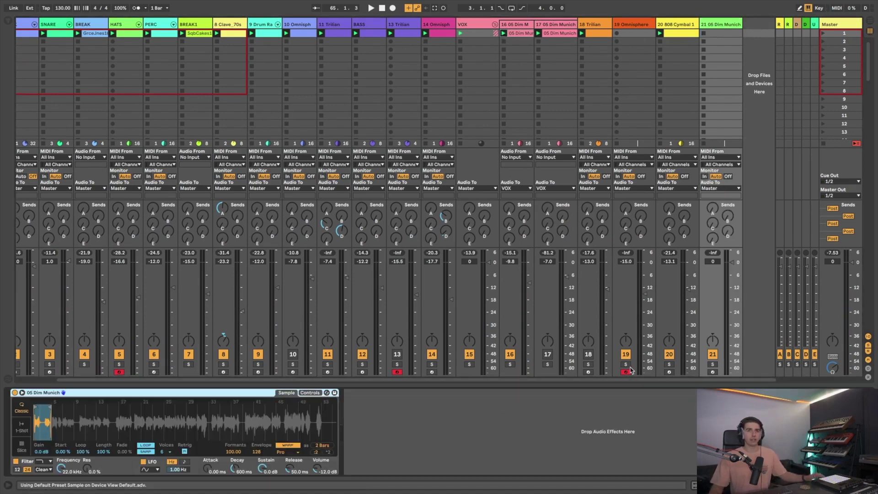
- Arm track 21, trim the vocal's start later, and create an empty 2-bar clip
{"action": "left_click", "coordinate": [712, 371]}
{"action": "left_click", "coordinate": [626, 372]}
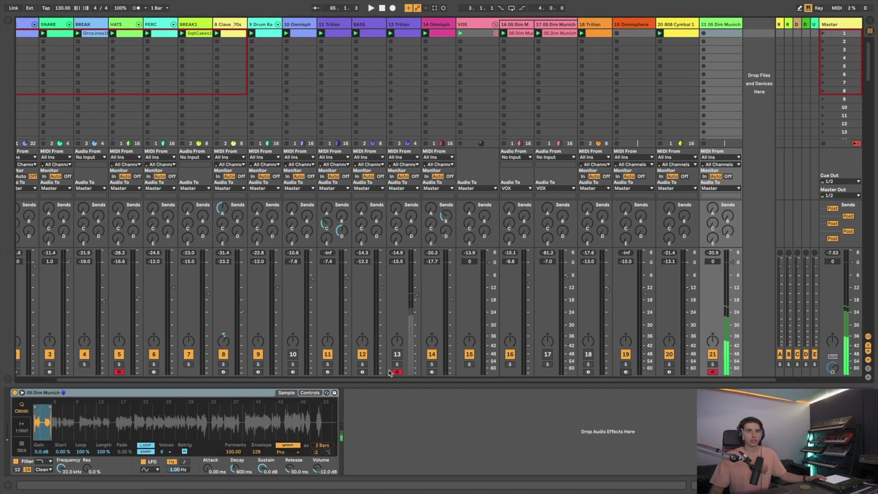
{"action": "scroll", "coordinate": [33, 417], "scroll_direction": "up", "scroll_amount": 5}
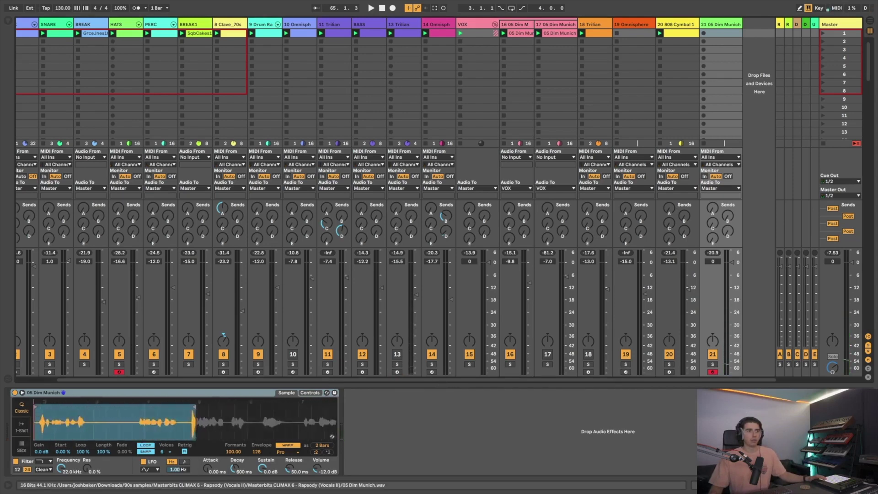
{"action": "left_click_drag", "start_coordinate": [34, 407], "coordinate": [166, 407]}
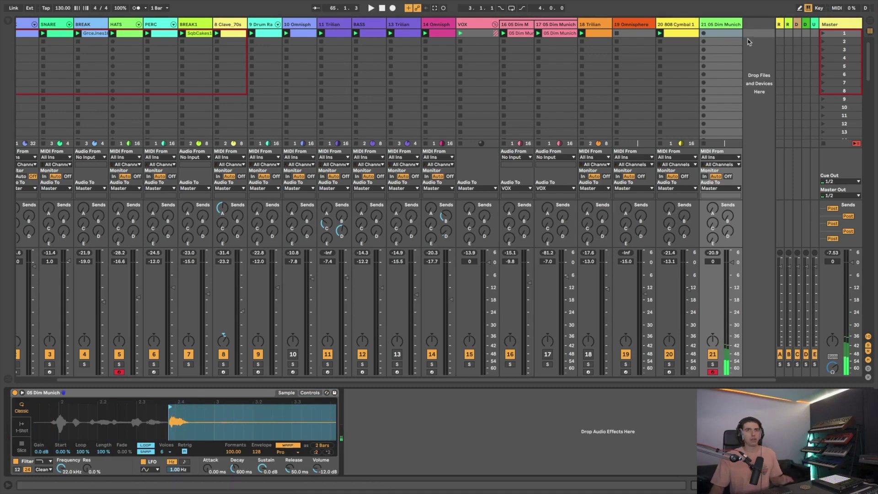
{"action": "double_click", "coordinate": [703, 33]}
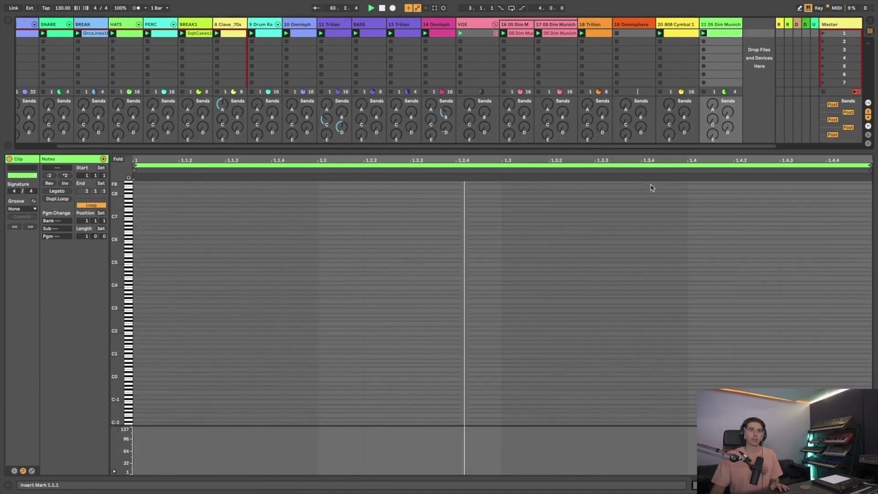
{"action": "left_click_drag", "start_coordinate": [85, 236], "coordinate": [117, 274]}
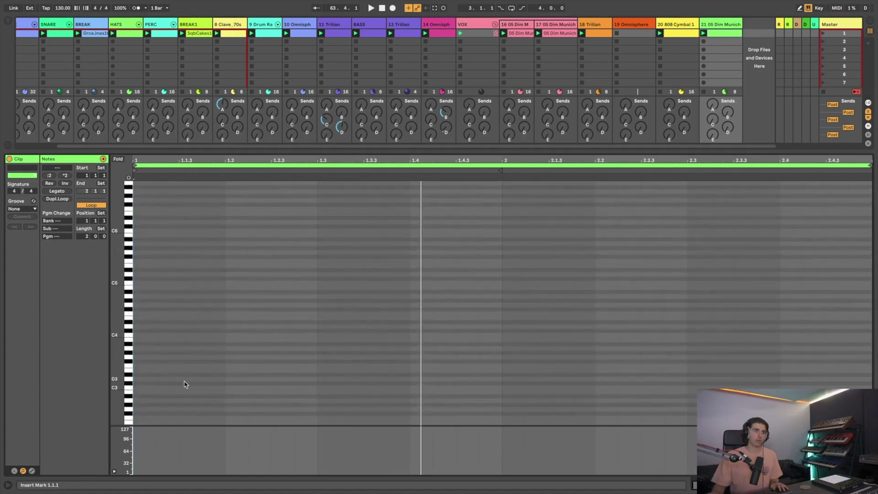
- Add a sixteenth C3 note at 1.1.3, duplicate it along the bar, and solo track 1
{"action": "left_click", "coordinate": [185, 383]}
{"action": "key", "text": "Down"}
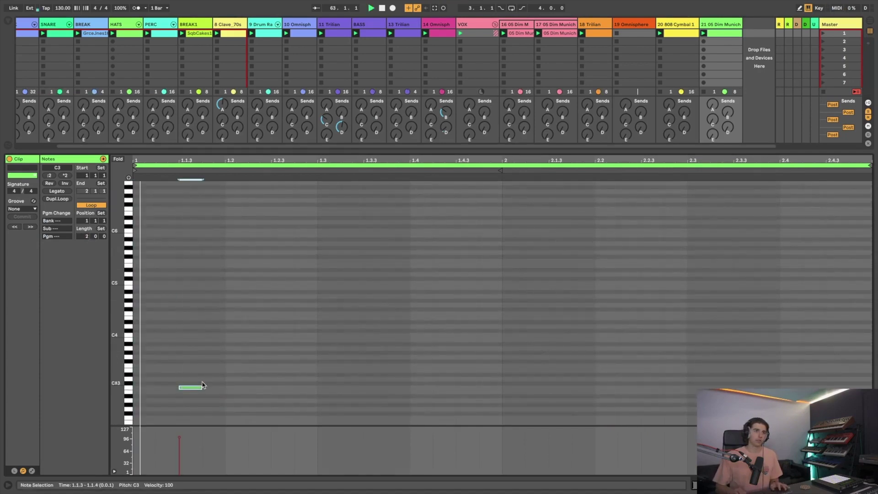
{"action": "key", "text": "ctrl+d"}
{"action": "key", "text": "Right"}
{"action": "key", "text": "Right"}
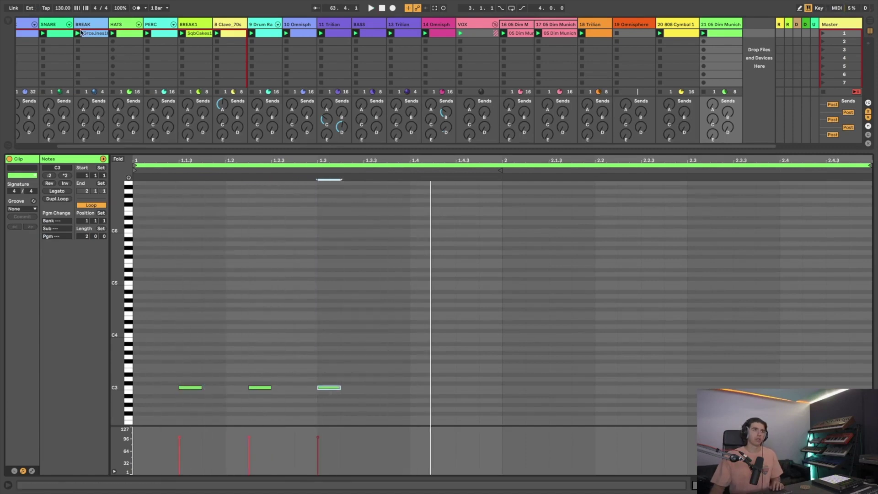
{"action": "scroll", "coordinate": [87, 27], "scroll_direction": "left", "scroll_amount": 2}
{"action": "double_click", "coordinate": [26, 26]}
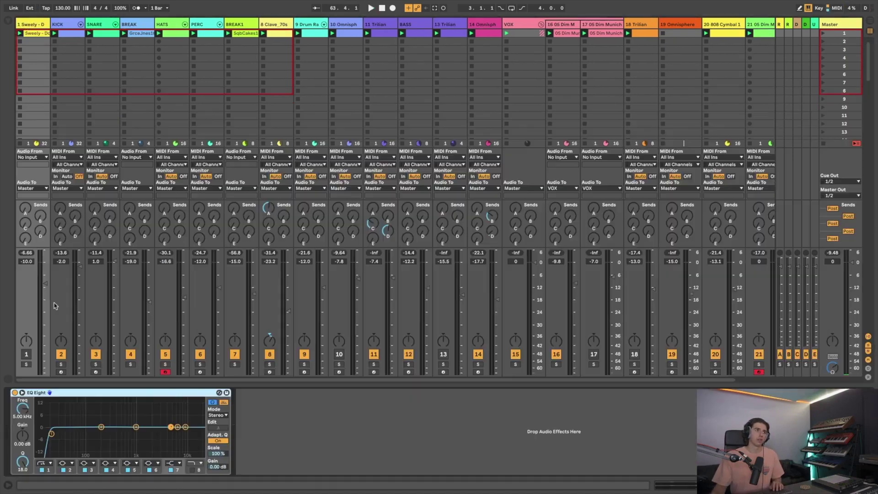
{"action": "left_click", "coordinate": [26, 365]}
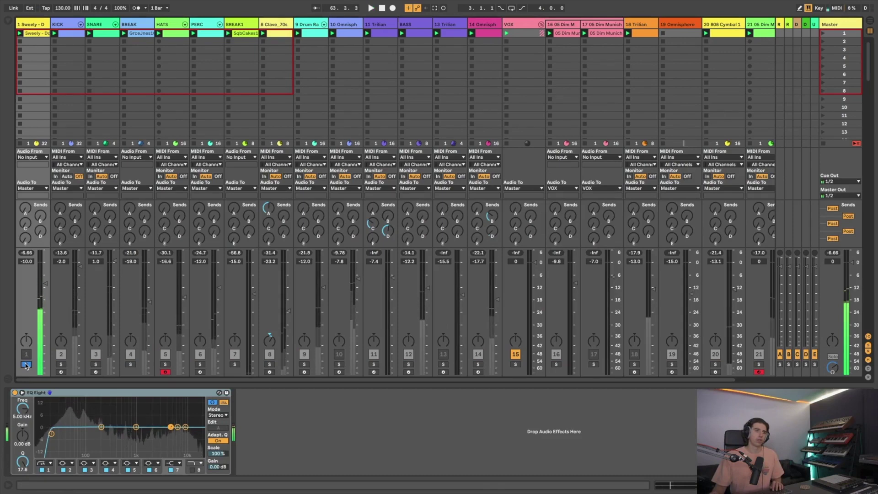
- Shift the notes at 1.2 and 1.3 one grid step later and add a C3 at 1.2
{"action": "double_click", "coordinate": [761, 33]}
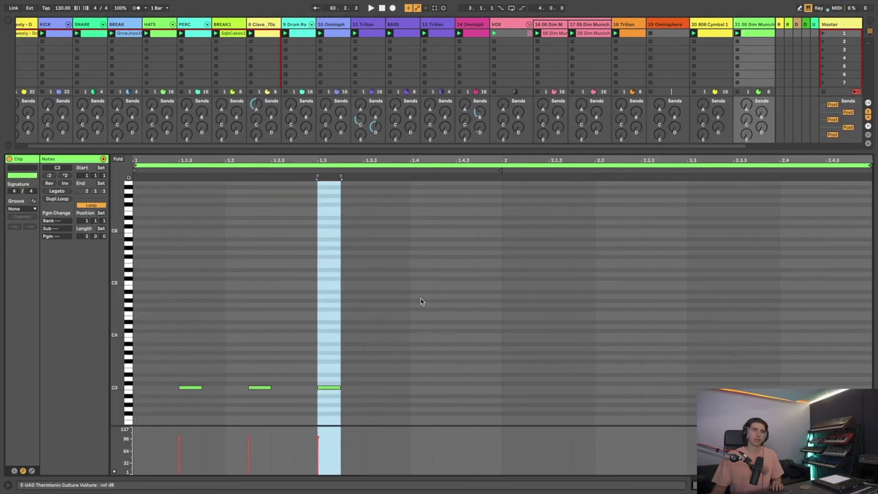
{"action": "left_click_drag", "start_coordinate": [204, 336], "coordinate": [458, 425]}
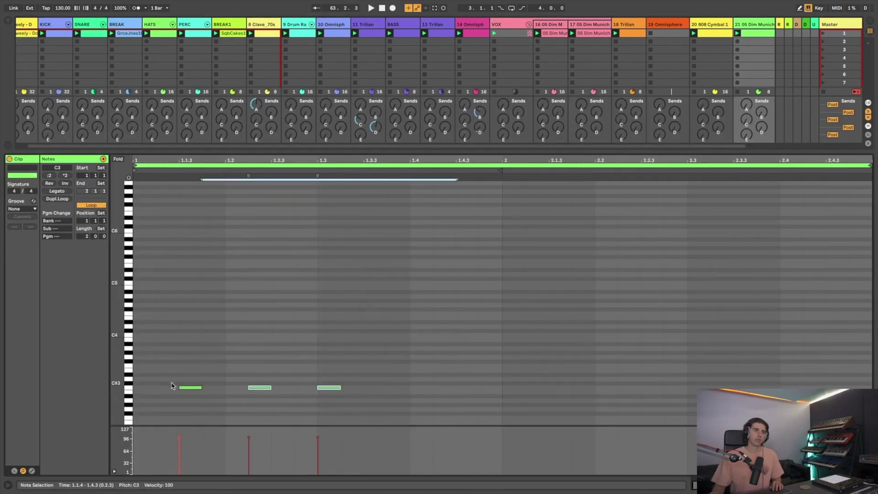
{"action": "left_click", "coordinate": [190, 387]}
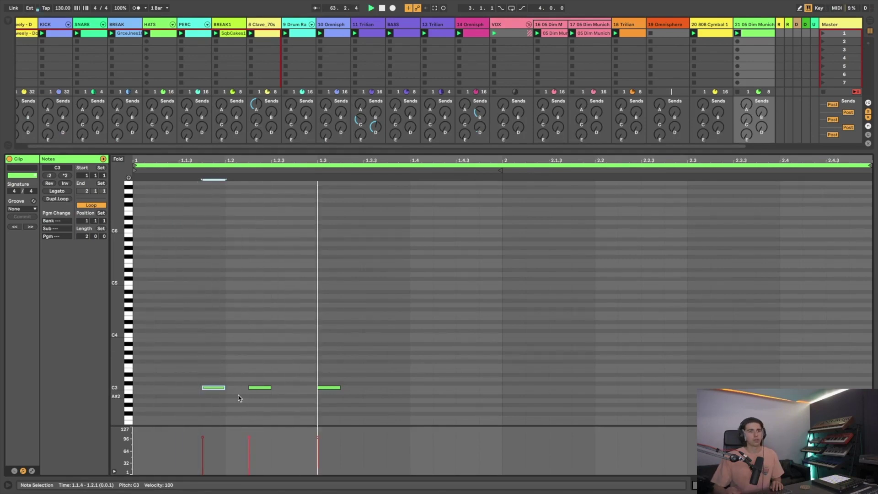
{"action": "left_click_drag", "start_coordinate": [245, 393], "coordinate": [321, 360]}
{"action": "key", "text": "Right"}
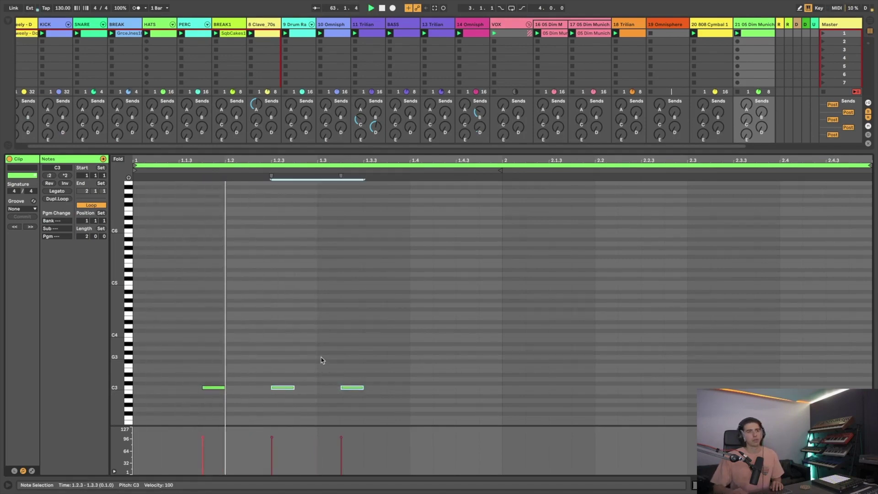
{"action": "double_click", "coordinate": [237, 387]}
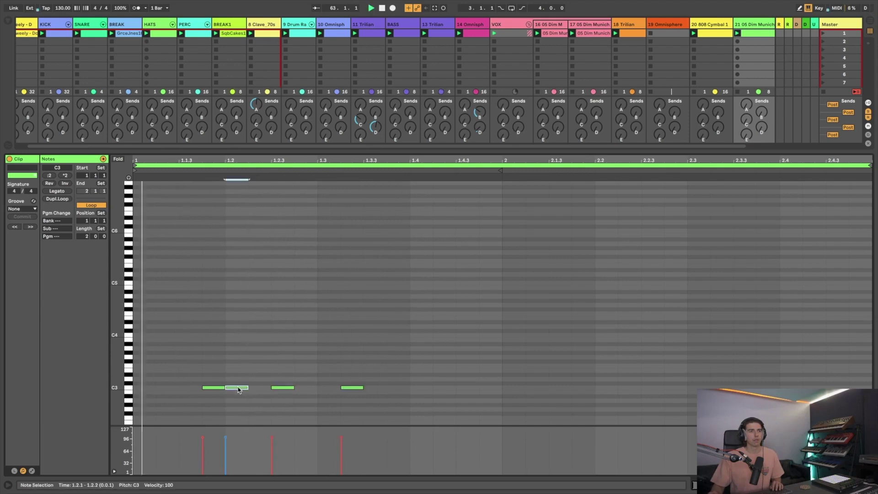
- Select all four C3 notes and set the clip length to 1 bar
{"action": "left_click_drag", "start_coordinate": [404, 373], "coordinate": [213, 387]}
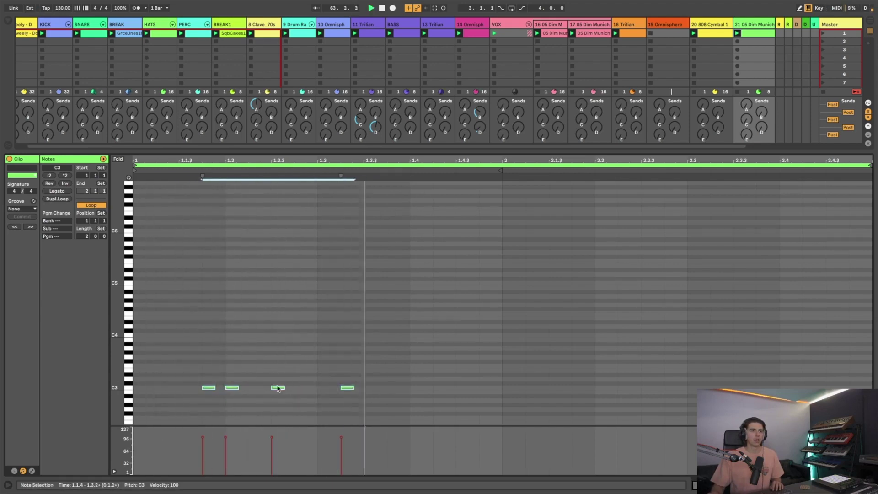
{"action": "left_click", "coordinate": [87, 237]}
{"action": "type", "text": "1"}
{"action": "key", "text": "Return"}
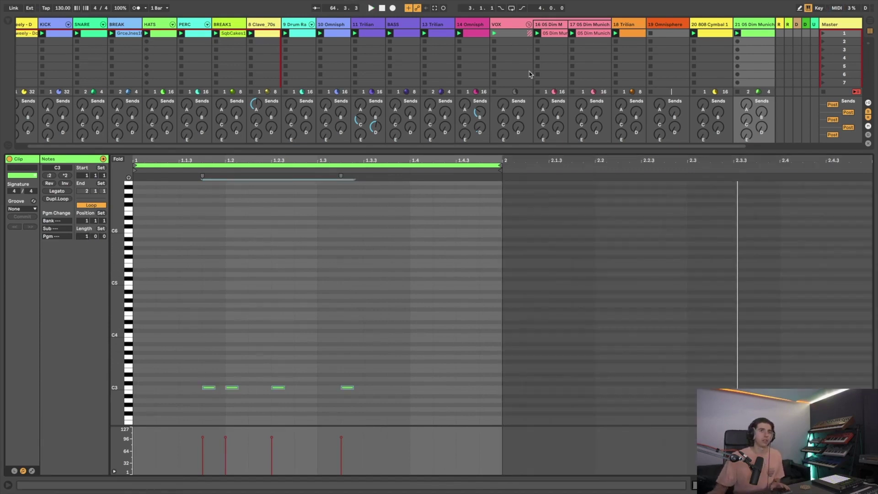
- Turn track 21's delay D send up to -12 dB and start playback
{"action": "left_click", "coordinate": [770, 22]}
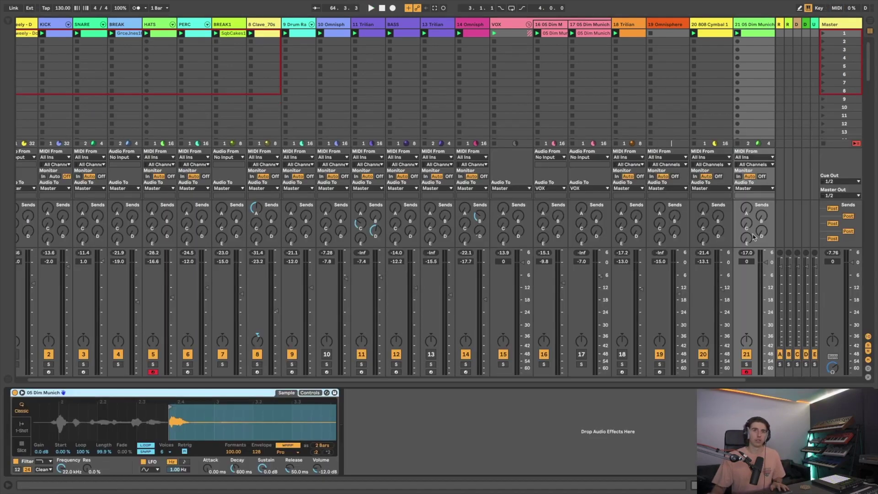
{"action": "left_click_drag", "start_coordinate": [753, 237], "coordinate": [757, 238]}
{"action": "key", "text": "space"}
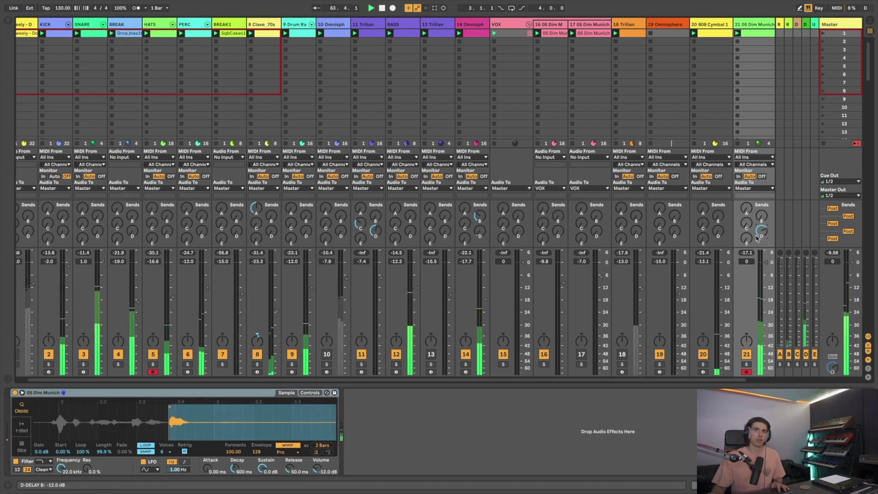
- Duplicate track 21's clip to 2 bars and delete the last note of bar 2
{"action": "left_click", "coordinate": [759, 35]}
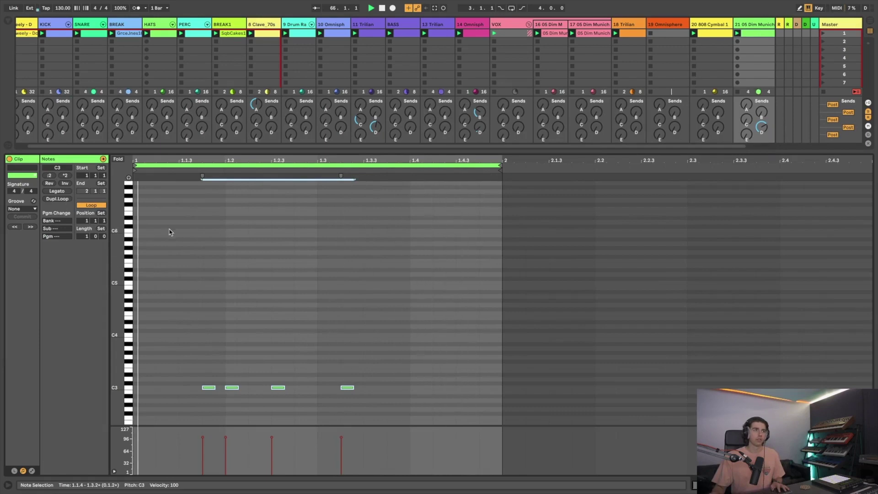
{"action": "left_click", "coordinate": [57, 199]}
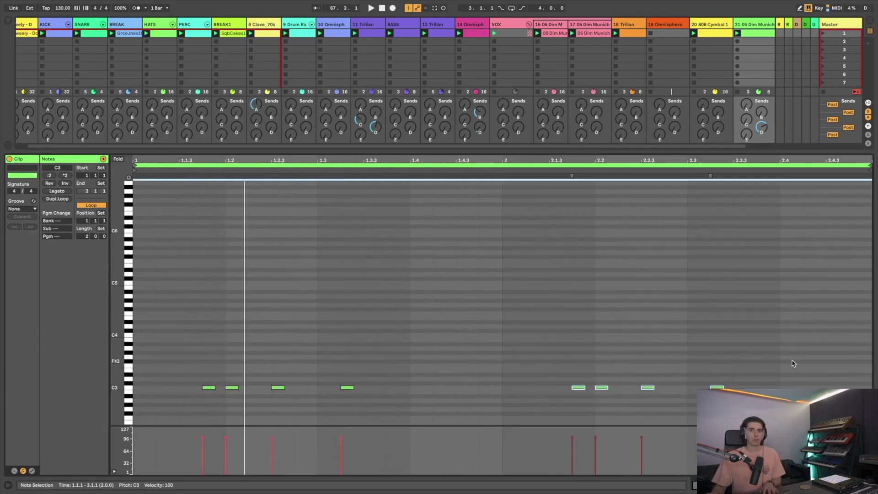
{"action": "left_click_drag", "start_coordinate": [778, 360], "coordinate": [706, 396]}
{"action": "key", "text": "space"}
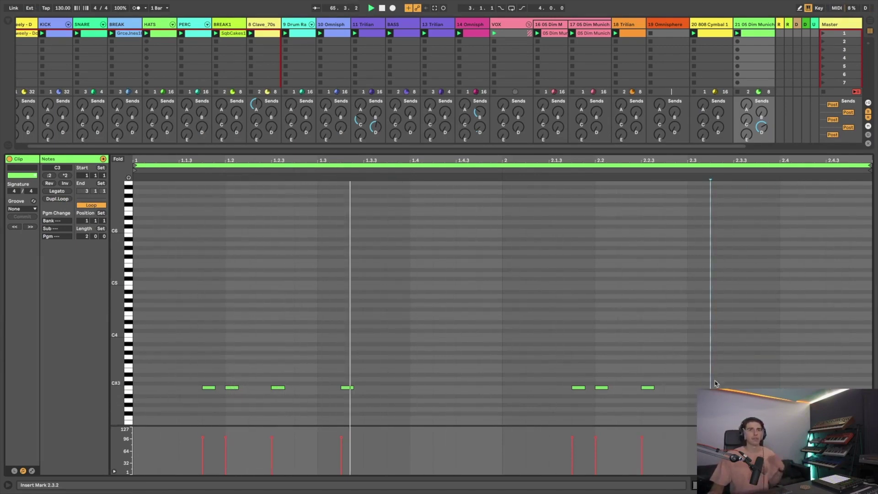
{"action": "left_click", "coordinate": [515, 29]}
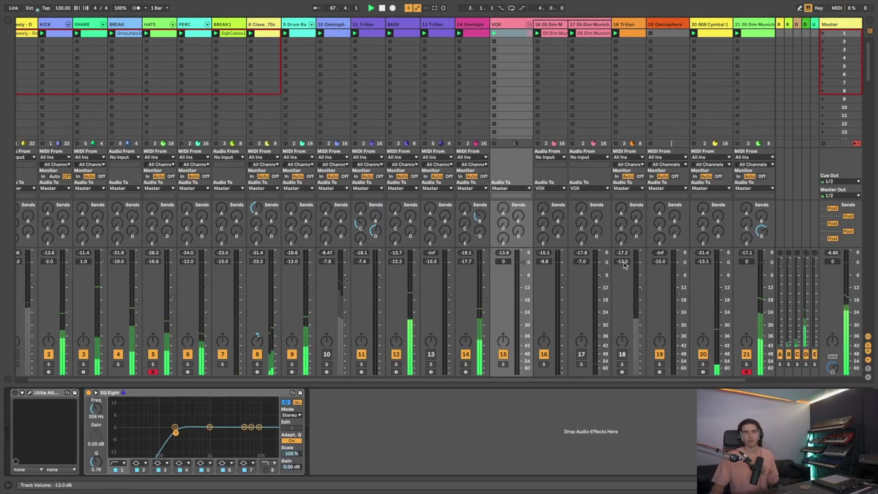
- Lower 808 Cymbal 1 and track 21 to -3 dB, and add delay D on Cymbal and VOX
{"action": "left_click_drag", "start_coordinate": [703, 261], "coordinate": [703, 279]}
{"action": "left_click_drag", "start_coordinate": [718, 231], "coordinate": [718, 217]}
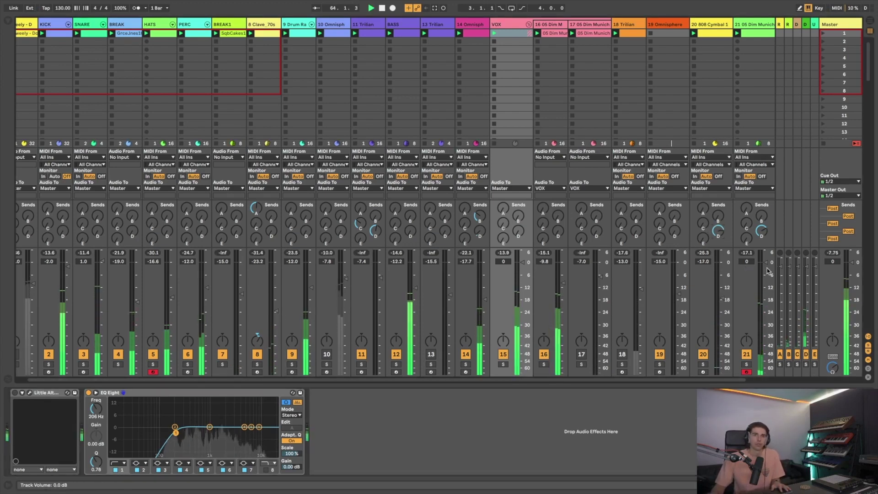
{"action": "left_click_drag", "start_coordinate": [767, 270], "coordinate": [768, 277]}
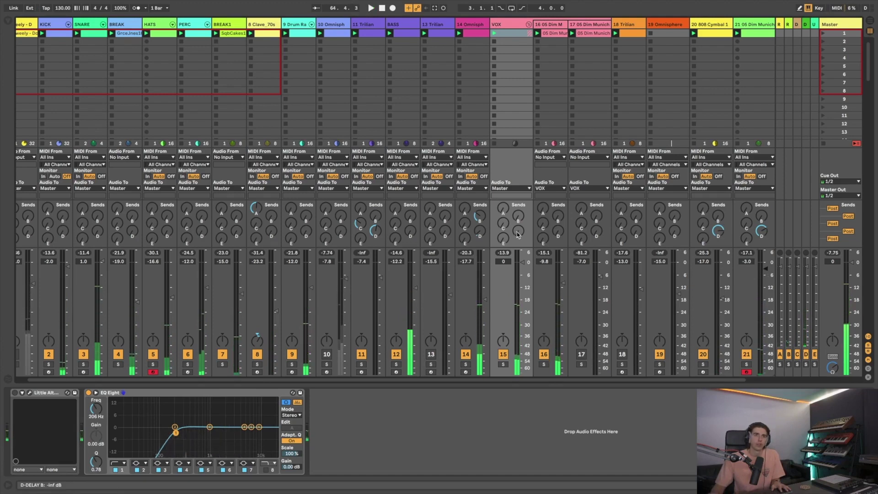
{"action": "mouse_move", "coordinate": [518, 234]}
{"action": "left_mouse_down"}
{"action": "mouse_move", "coordinate": [518, 220]}
{"action": "mouse_move", "coordinate": [518, 236]}
{"action": "left_mouse_up"}
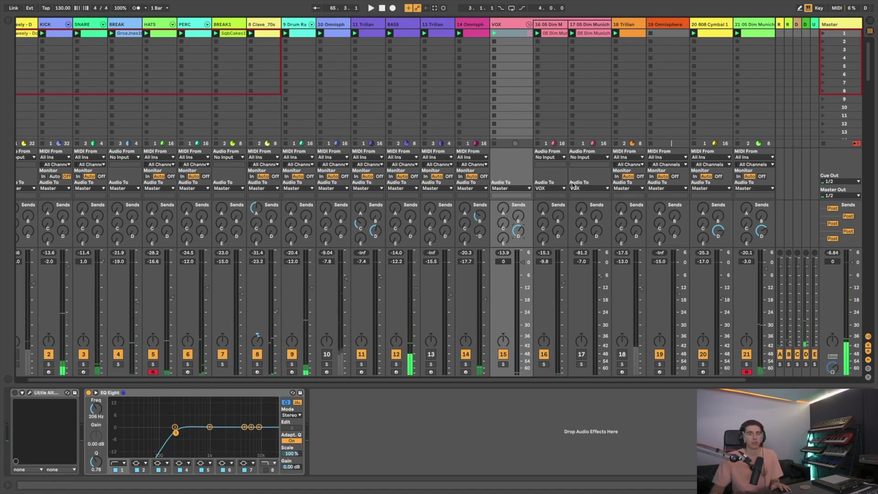
- Try track 17's delay D send, then set its volume to -5.0 dB
{"action": "left_click", "coordinate": [595, 25]}
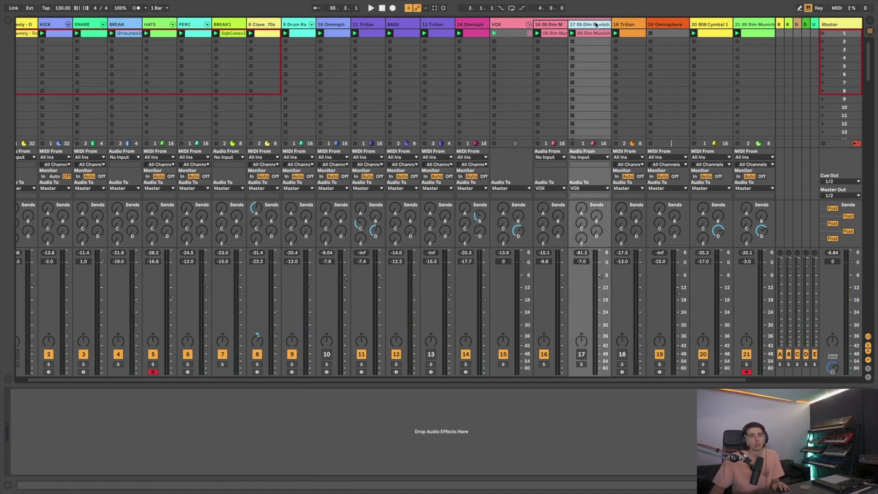
{"action": "left_click_drag", "start_coordinate": [605, 26], "coordinate": [600, 32]}
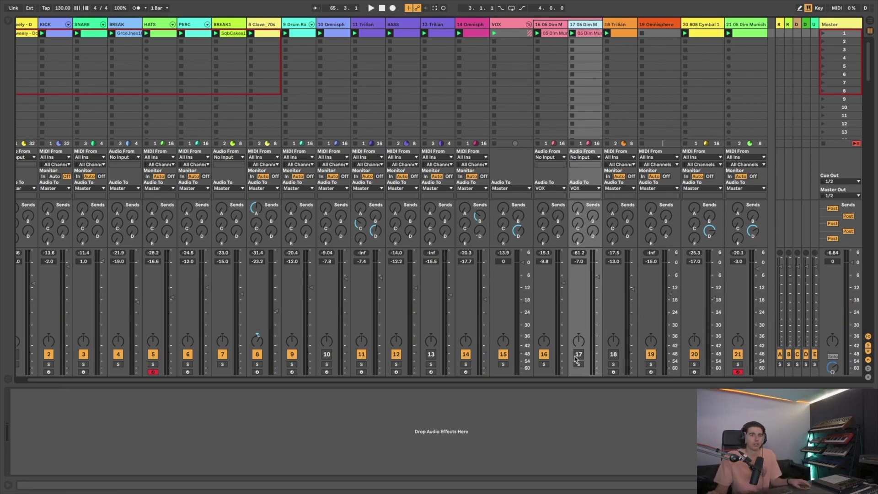
{"action": "key", "text": "space"}
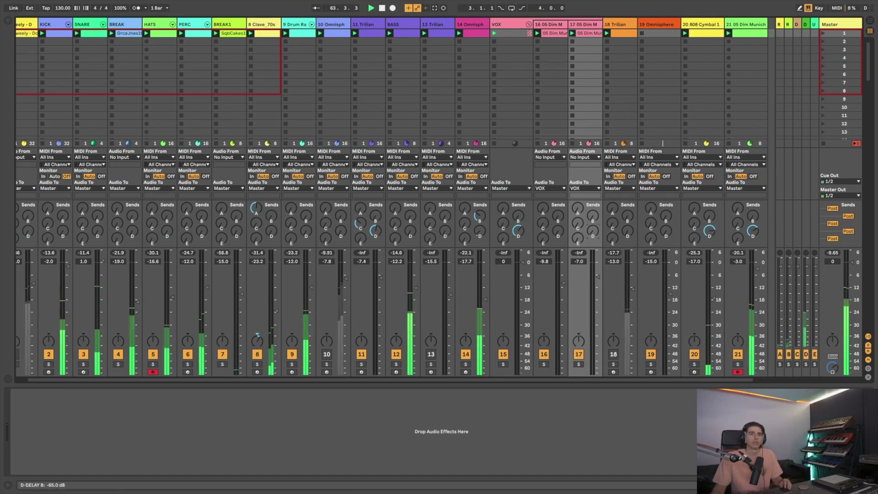
{"action": "mouse_move", "coordinate": [592, 230]}
{"action": "left_mouse_down"}
{"action": "mouse_move", "coordinate": [593, 221]}
{"action": "mouse_move", "coordinate": [593, 229]}
{"action": "left_mouse_up"}
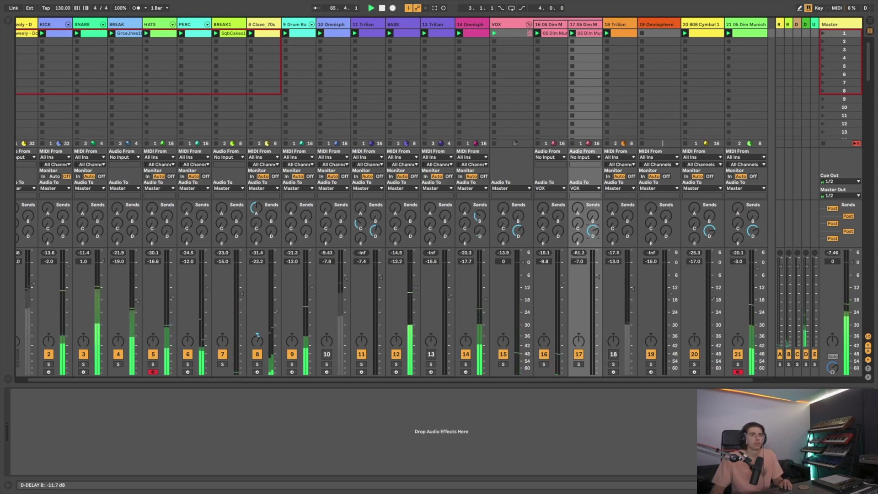
{"action": "left_click_drag", "start_coordinate": [592, 230], "coordinate": [603, 279]}
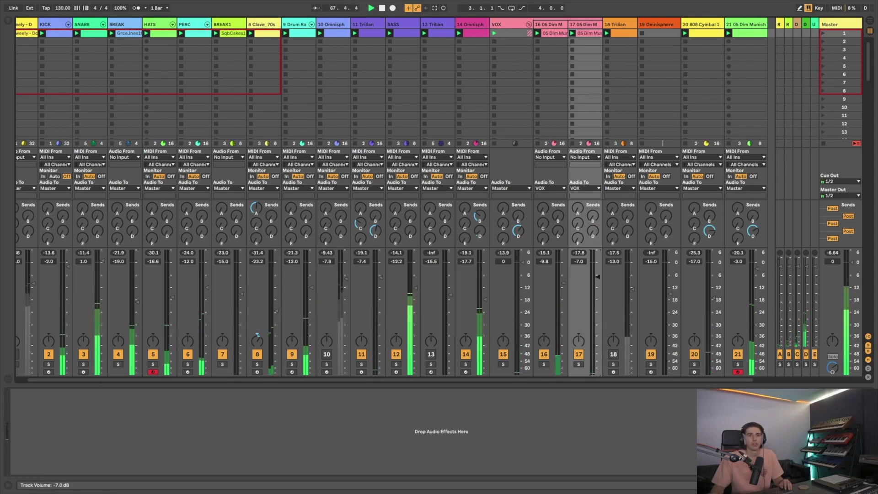
{"action": "left_click_drag", "start_coordinate": [598, 276], "coordinate": [598, 273]}
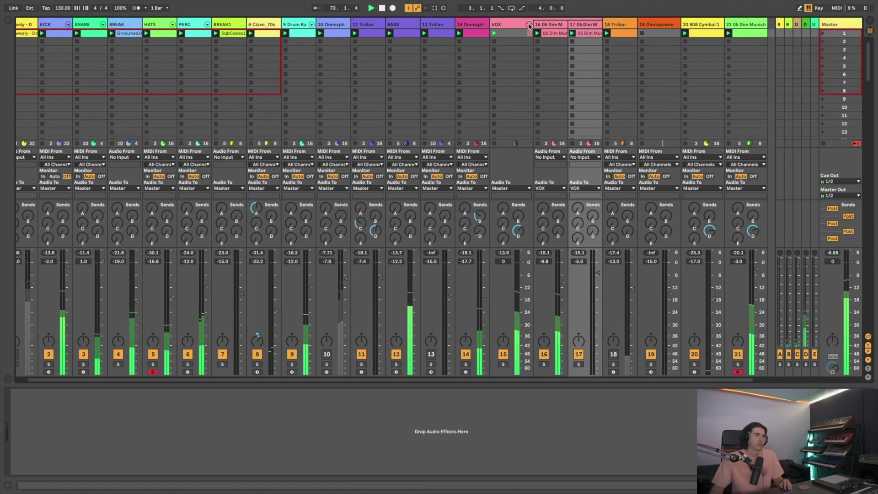
{"action": "key", "text": "Delete"}
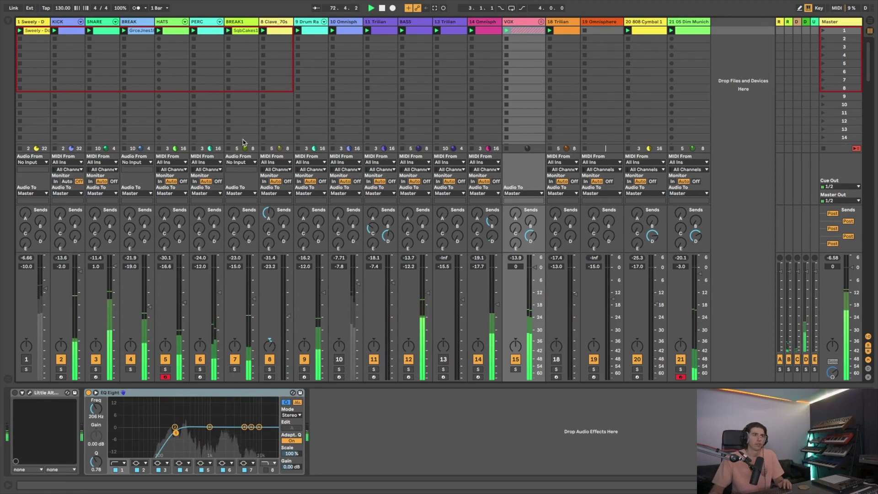
- Toggle solo on track 1, then insert an empty MIDI track 22 after track 21
{"action": "left_click", "coordinate": [26, 369]}
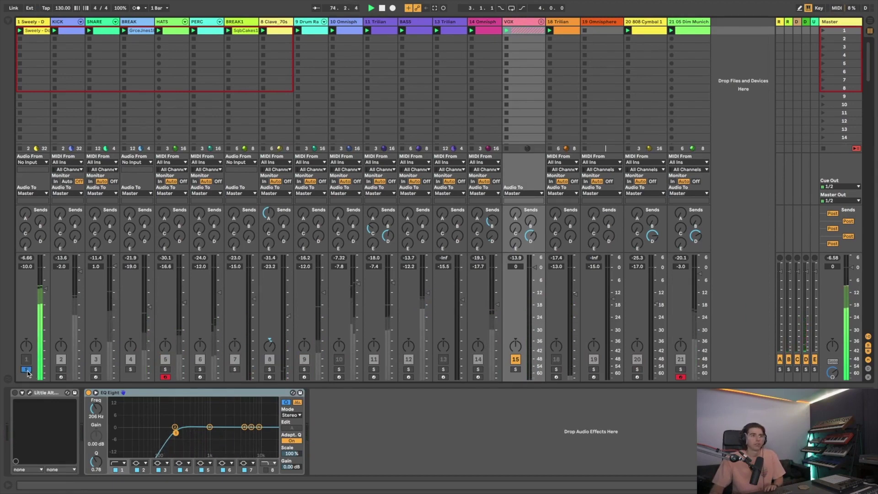
{"action": "left_click", "coordinate": [26, 370]}
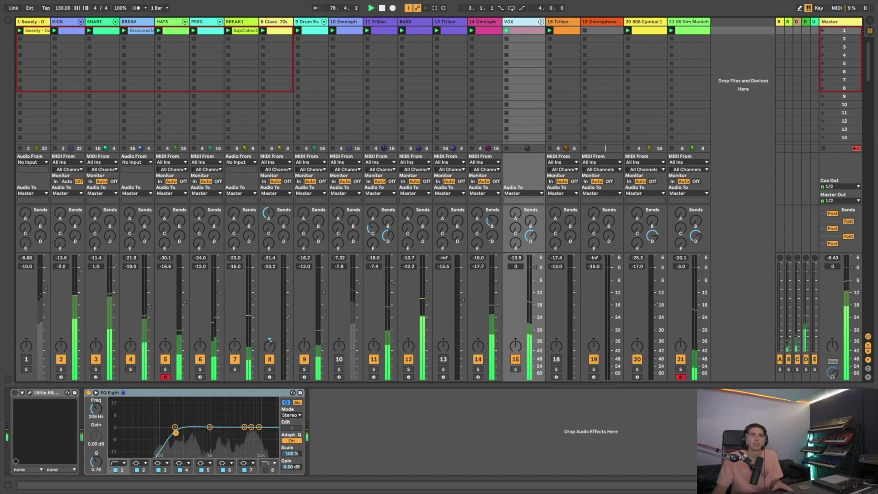
{"action": "left_click_drag", "start_coordinate": [546, 22], "coordinate": [536, 21]}
{"action": "left_click", "coordinate": [601, 21]}
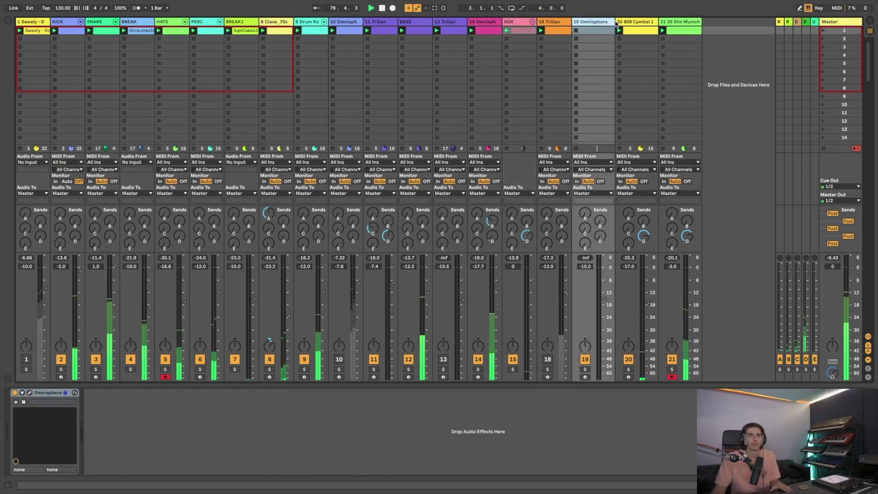
{"action": "right_click", "coordinate": [724, 31]}
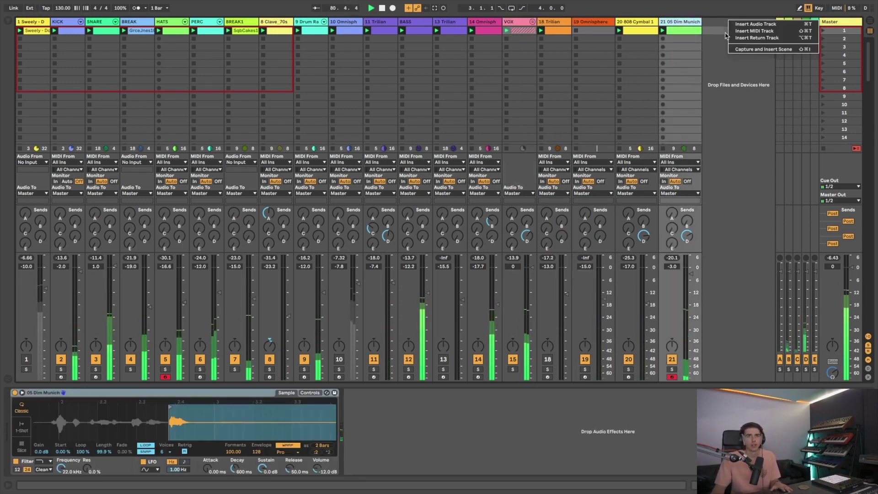
{"action": "left_click", "coordinate": [754, 30]}
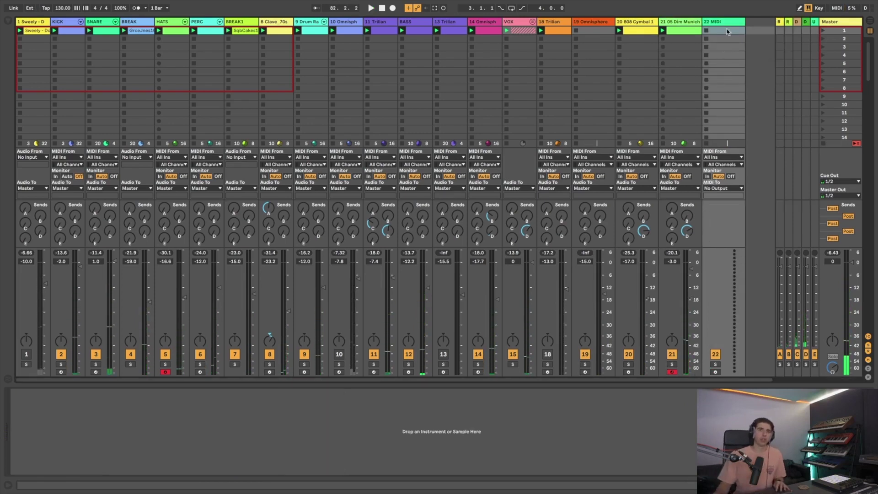
- Search the library for 'ring', preview samples, and lower preview volume to -12.7 dB
{"action": "key", "text": "ctrl+f"}
{"action": "type", "text": "ring"}
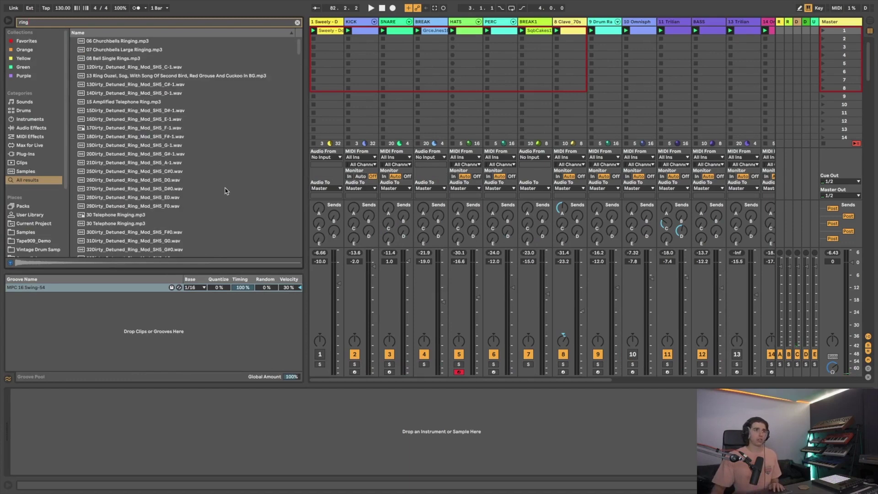
{"action": "scroll", "coordinate": [225, 191], "scroll_direction": "down", "scroll_amount": 15}
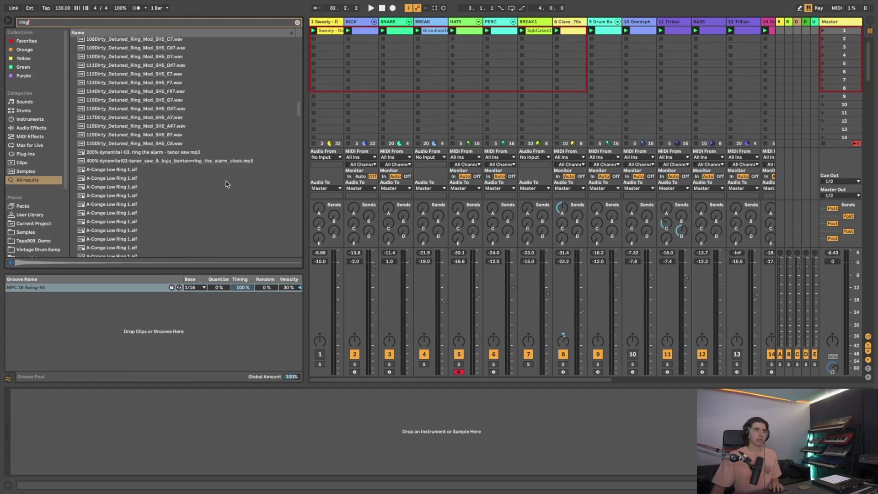
{"action": "left_click", "coordinate": [181, 186]}
{"action": "left_click", "coordinate": [152, 117]}
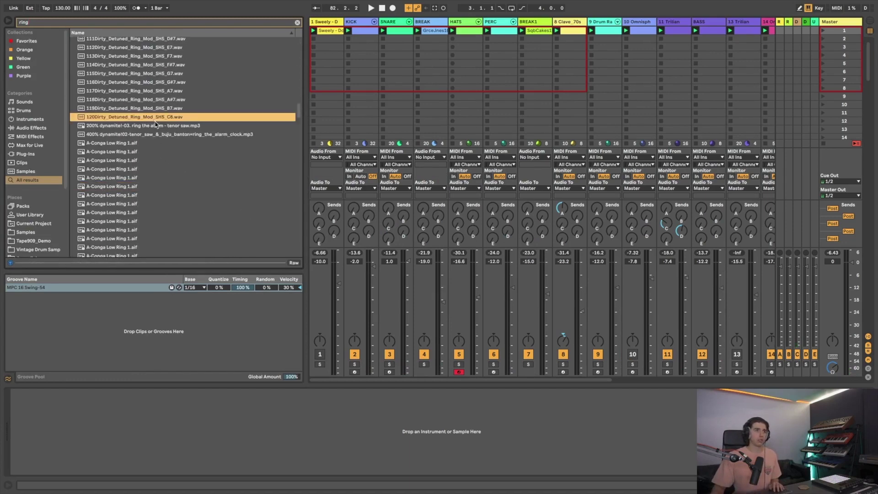
{"action": "left_click", "coordinate": [156, 126]}
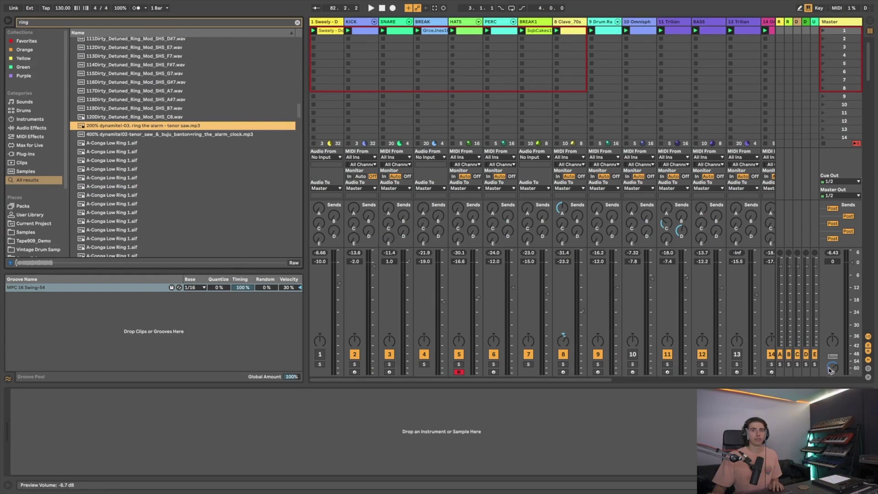
{"action": "left_click_drag", "start_coordinate": [831, 369], "coordinate": [831, 384]}
- Load Mod Ring.wav onto the track and wrap its sampler in a Drum Rack
{"action": "scroll", "coordinate": [157, 137], "scroll_direction": "down", "scroll_amount": 10}
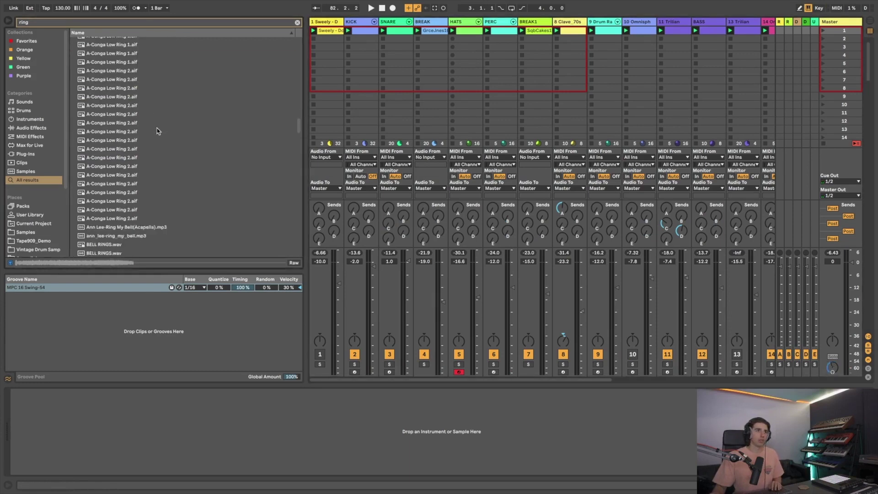
{"action": "left_click", "coordinate": [160, 228]}
{"action": "left_click", "coordinate": [119, 158]}
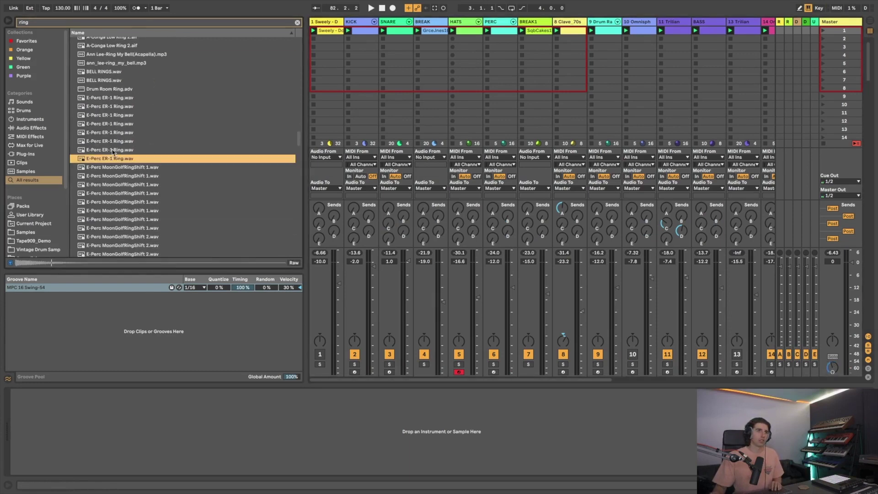
{"action": "scroll", "coordinate": [113, 153], "scroll_direction": "down", "scroll_amount": 15}
{"action": "left_click", "coordinate": [124, 200]}
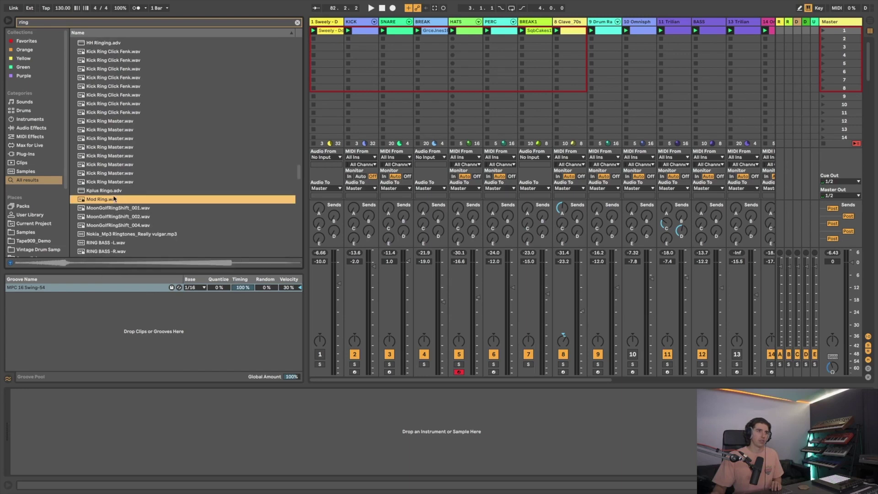
{"action": "left_click_drag", "start_coordinate": [159, 358], "coordinate": [94, 404]}
{"action": "right_click", "coordinate": [112, 392]}
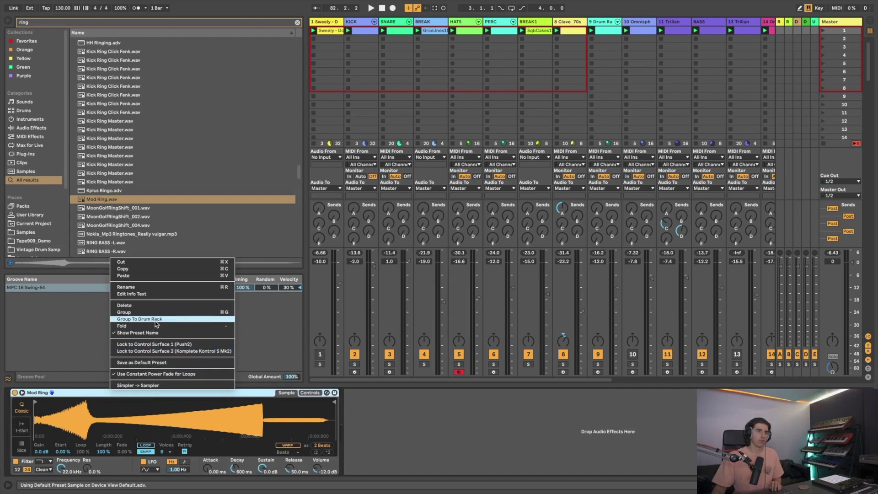
{"action": "key", "text": "Return"}
- Audition more ring samples and load Ring Grav Brake onto pad D#1
{"action": "left_click", "coordinate": [111, 234]}
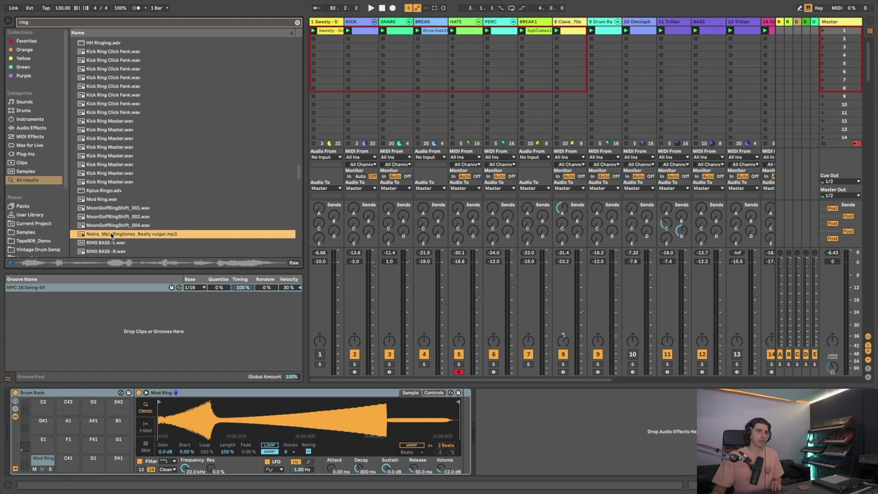
{"action": "left_click", "coordinate": [112, 243]}
{"action": "scroll", "coordinate": [112, 244], "scroll_direction": "down", "scroll_amount": 3}
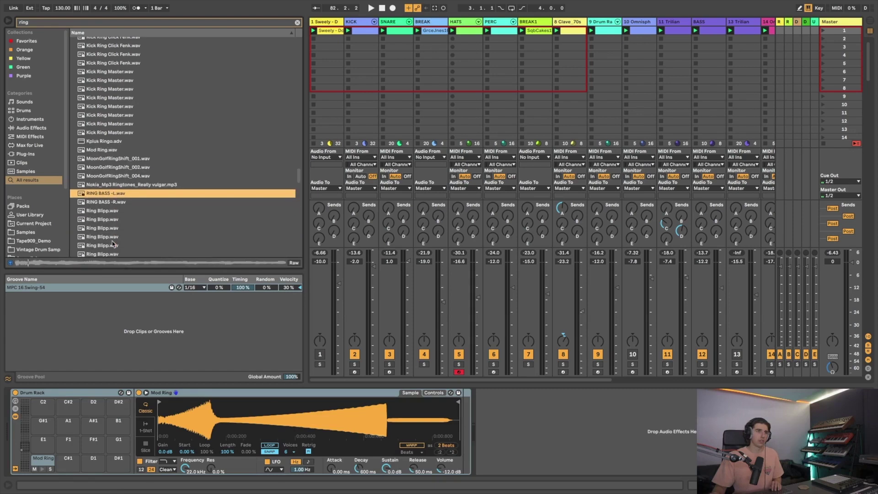
{"action": "scroll", "coordinate": [112, 222], "scroll_direction": "down", "scroll_amount": 2}
{"action": "left_click", "coordinate": [112, 222]}
{"action": "scroll", "coordinate": [111, 224], "scroll_direction": "down", "scroll_amount": 3}
{"action": "left_click", "coordinate": [110, 227]}
{"action": "scroll", "coordinate": [110, 226], "scroll_direction": "down", "scroll_amount": 1}
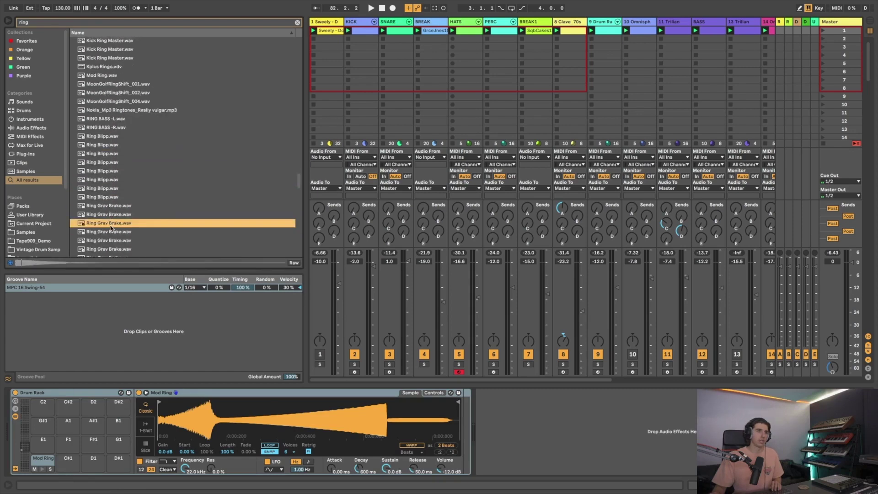
{"action": "scroll", "coordinate": [111, 226], "scroll_direction": "down", "scroll_amount": 4}
{"action": "left_click", "coordinate": [110, 225]}
{"action": "left_click", "coordinate": [111, 147]}
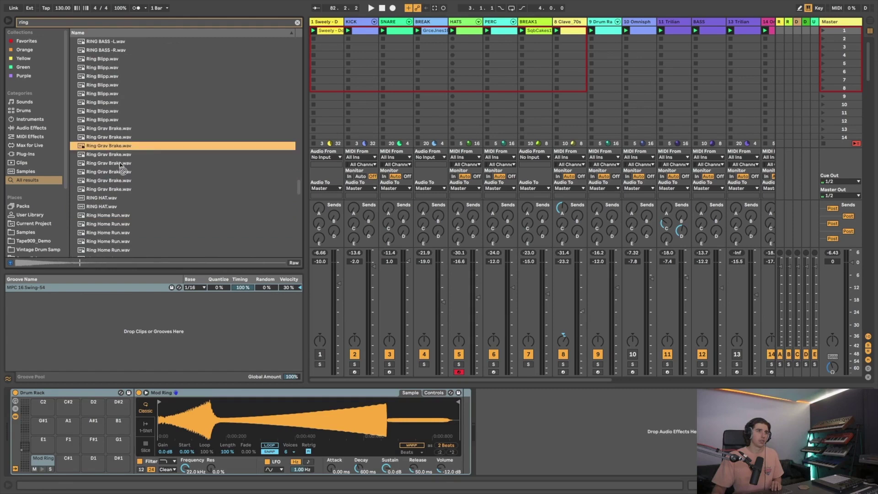
{"action": "scroll", "coordinate": [111, 210], "scroll_direction": "down", "scroll_amount": 10}
{"action": "left_click", "coordinate": [111, 209]}
- Load RINGIN onto pad D1 and create an empty MIDI clip on the track
{"action": "left_click", "coordinate": [111, 85]}
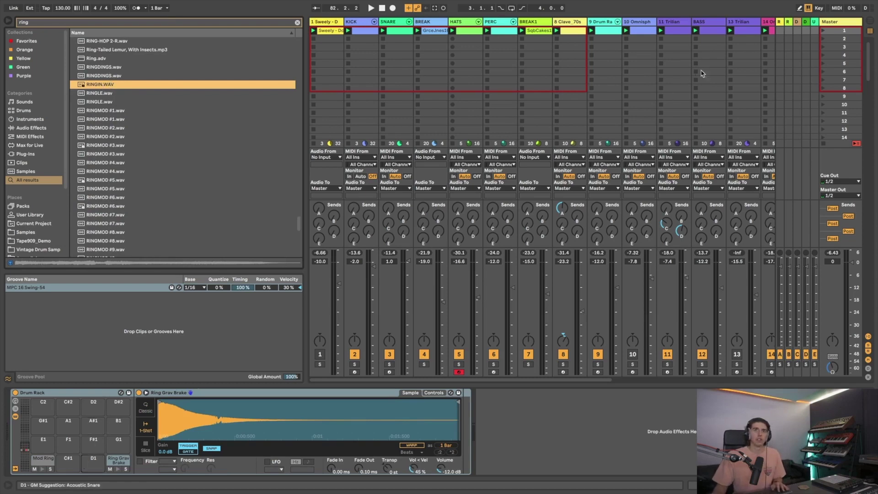
{"action": "key", "text": "Return"}
{"action": "double_click", "coordinate": [719, 31]}
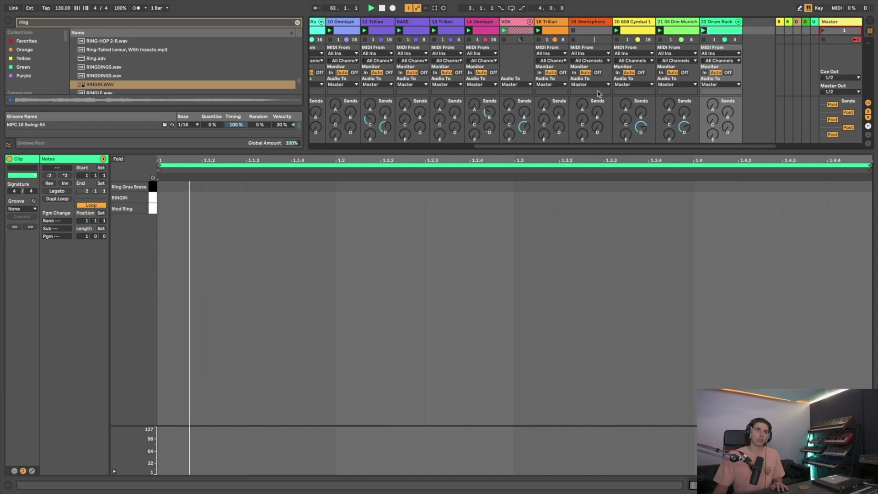
- Add a Ring Grav Brake note at 1.1.3 and a RINGIN note around beat 2.3
{"action": "double_click", "coordinate": [192, 187]}
{"action": "left_click_drag", "start_coordinate": [193, 187], "coordinate": [281, 187]}
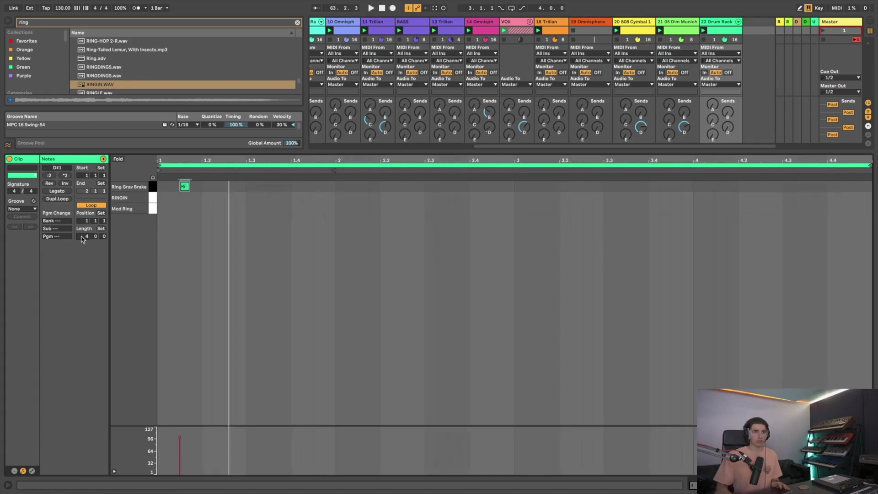
{"action": "scroll", "coordinate": [548, 69], "scroll_direction": "left", "scroll_amount": 2}
{"action": "left_click", "coordinate": [743, 40]}
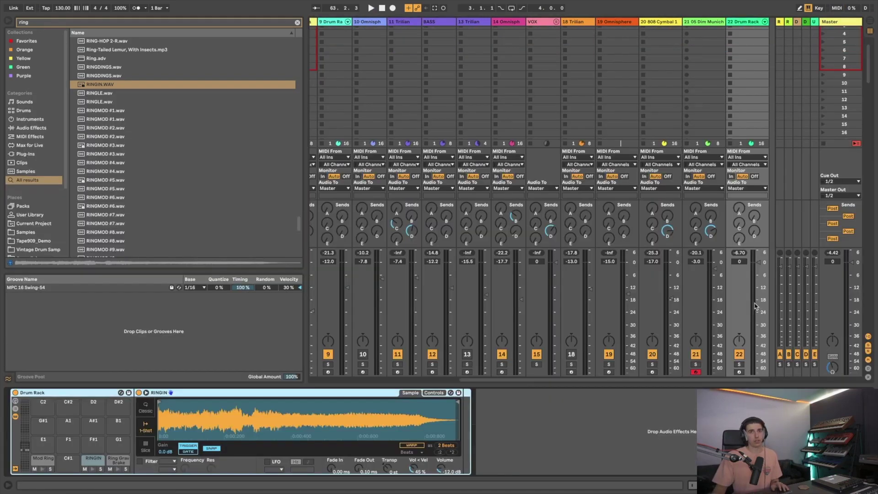
{"action": "key", "text": "space"}
{"action": "scroll", "coordinate": [754, 34], "scroll_direction": "up", "scroll_amount": 3}
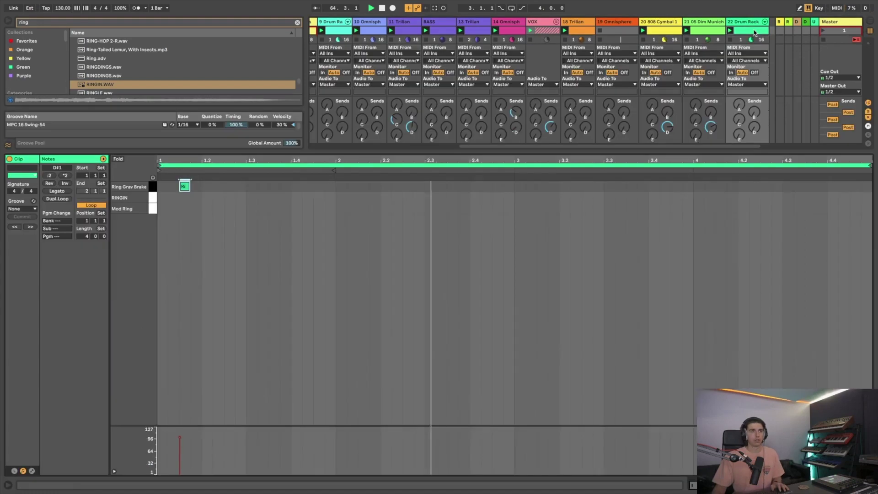
{"action": "double_click", "coordinate": [755, 33]}
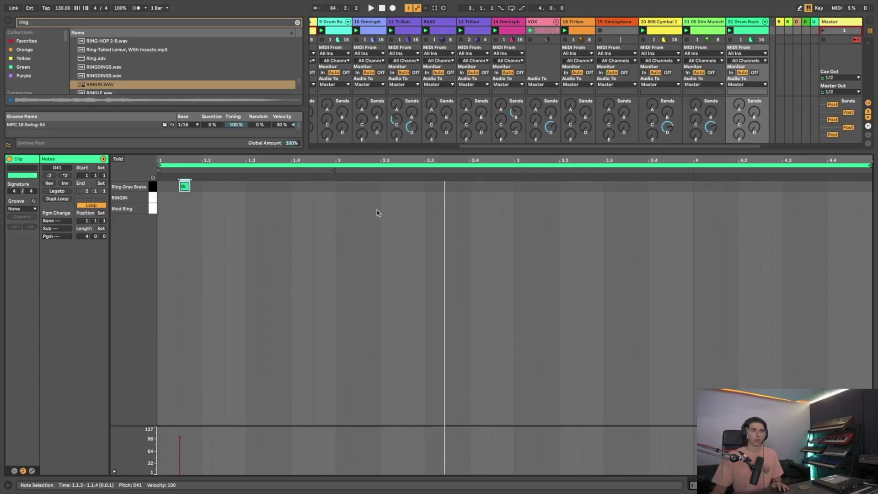
{"action": "double_click", "coordinate": [437, 198]}
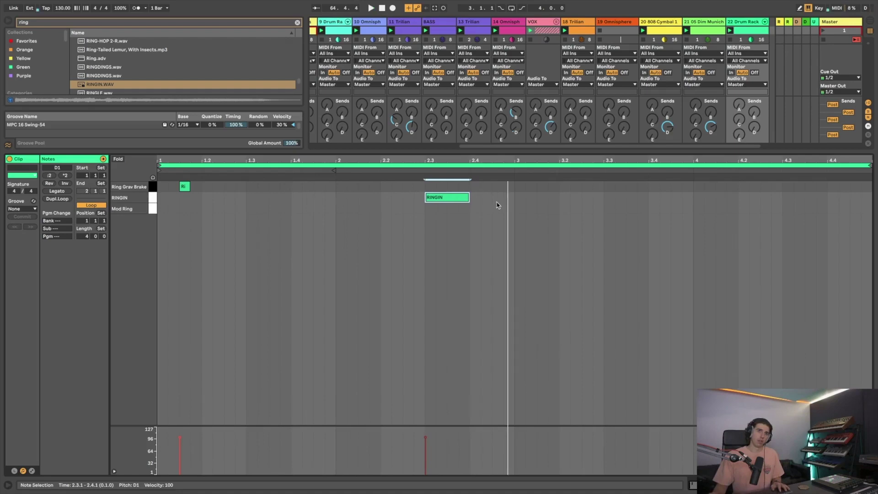
- Turn the Ring Grav chain down to about -8 dB and the Drum Rack track up to about -10 dB
{"action": "key", "text": "shift+Tab"}
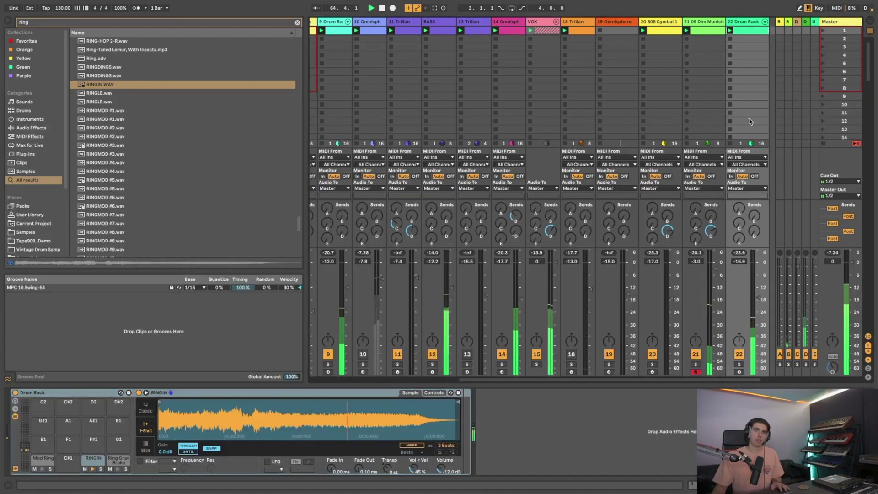
{"action": "left_click", "coordinate": [764, 21]}
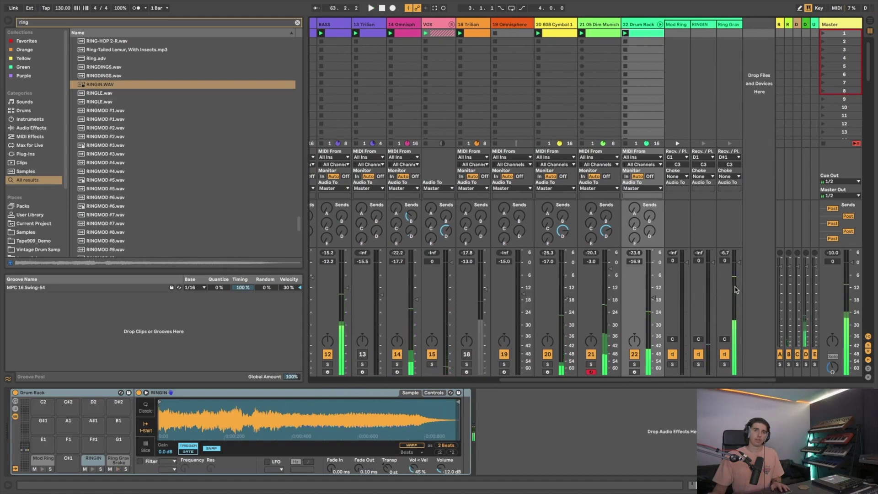
{"action": "left_click_drag", "start_coordinate": [736, 289], "coordinate": [735, 278]}
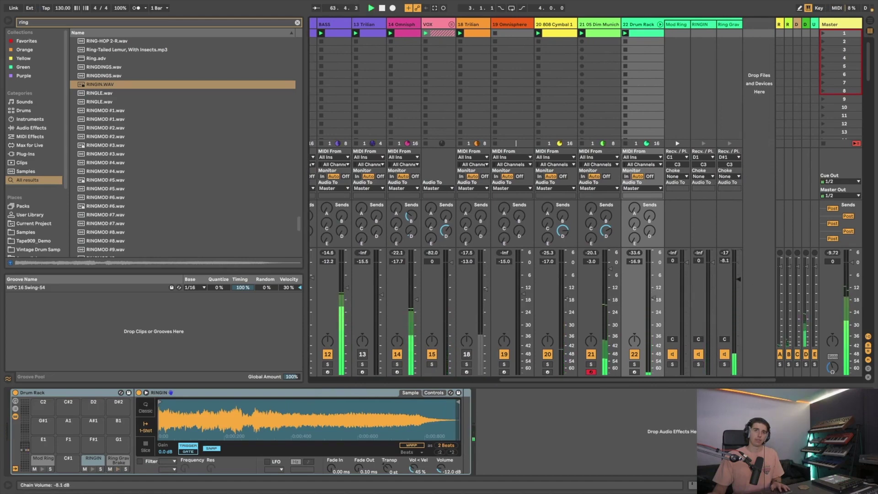
{"action": "left_click_drag", "start_coordinate": [653, 298], "coordinate": [653, 291]}
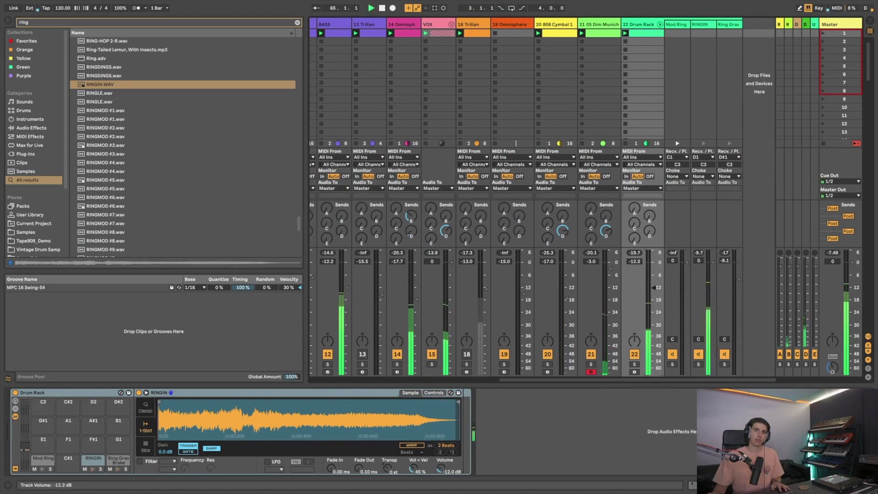
- Nudge the RINGIN note toward bar 3 and send some of the Drum Rack to the delay
{"action": "double_click", "coordinate": [658, 37]}
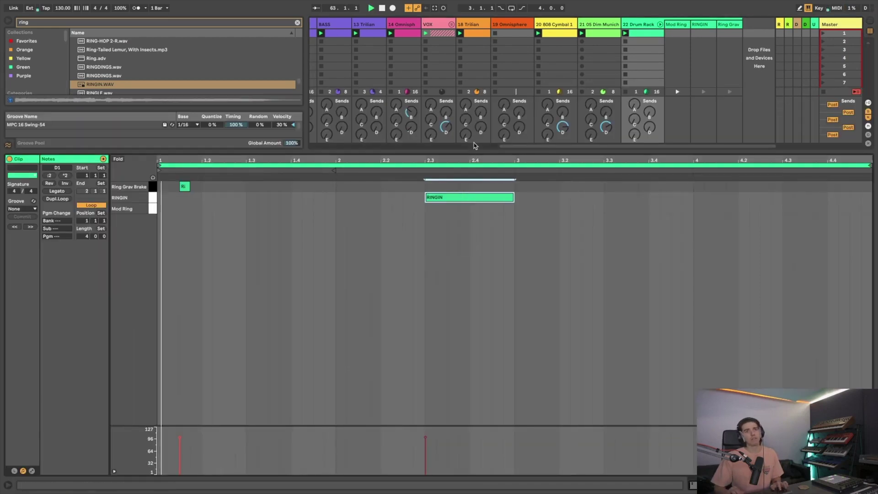
{"action": "key", "text": "Left"}
{"action": "key", "text": "Left"}
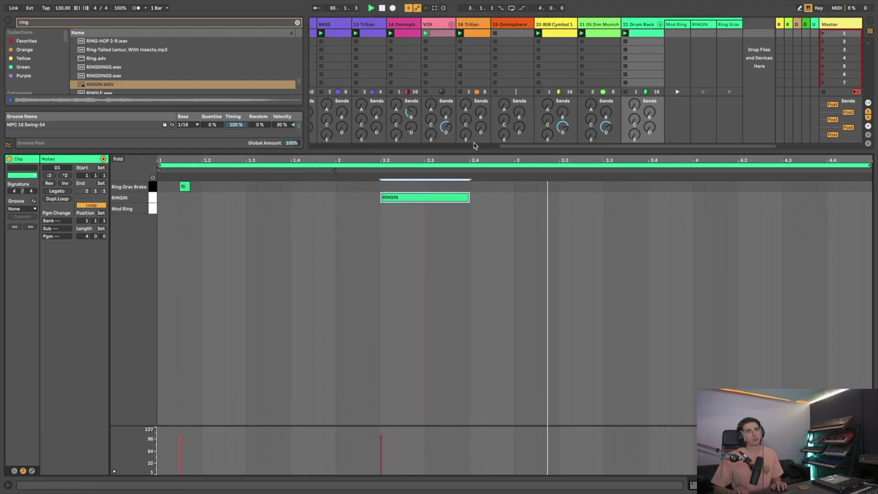
{"action": "key", "text": "Right"}
{"action": "key", "text": "Right"}
{"action": "key", "text": "Right"}
{"action": "key", "text": "Right"}
{"action": "key", "text": "Right"}
{"action": "key", "text": "Right"}
{"action": "key", "text": "Right"}
{"action": "key", "text": "Right"}
{"action": "key", "text": "Right"}
{"action": "key", "text": "Right"}
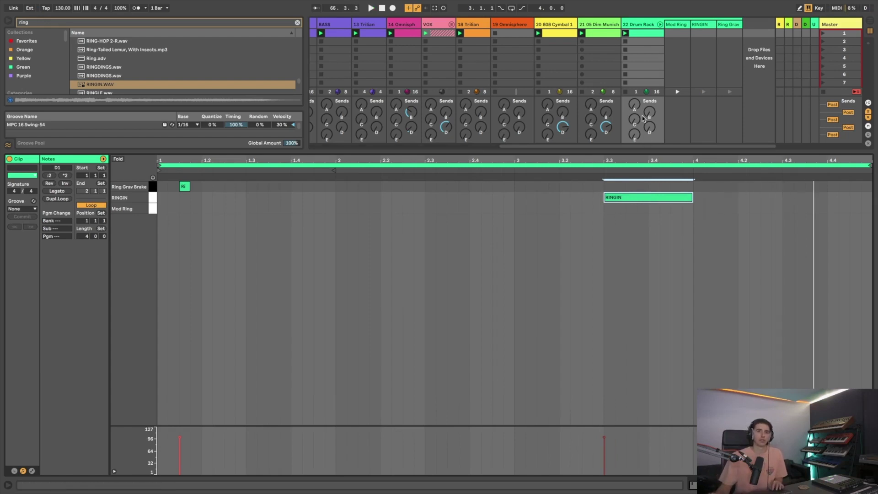
{"action": "left_click_drag", "start_coordinate": [634, 120], "coordinate": [634, 114]}
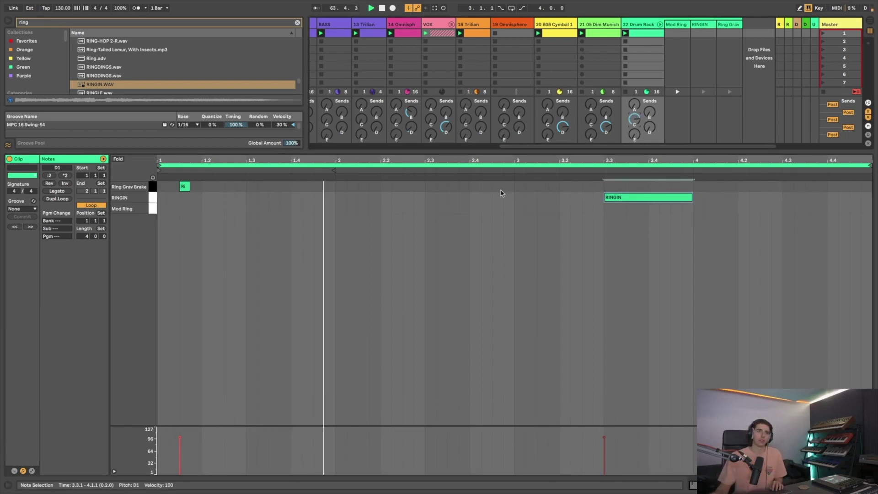
- Try a Mod Ring note at beat 3, then remove it again
{"action": "left_click", "coordinate": [522, 207]}
{"action": "double_click", "coordinate": [522, 208]}
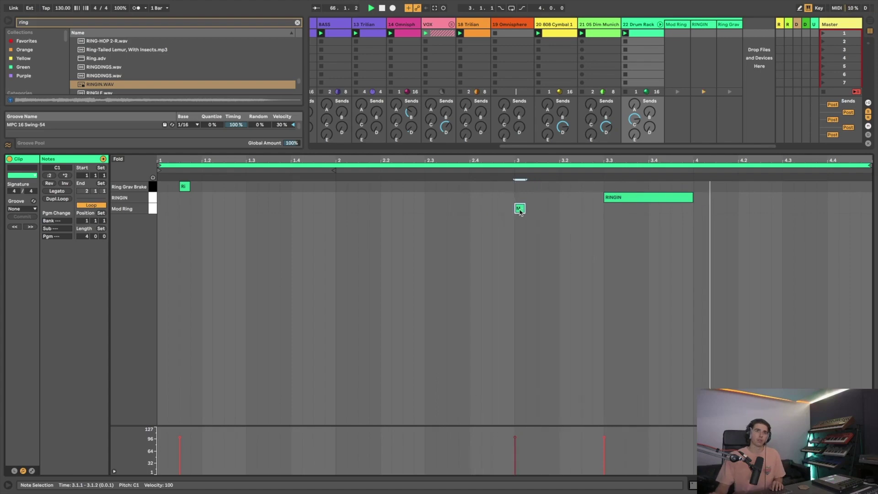
{"action": "double_click", "coordinate": [521, 208]}
- Audition ring samples and add Snare Belly Ring as a new pad in the Drum Rack
{"action": "double_click", "coordinate": [636, 23]}
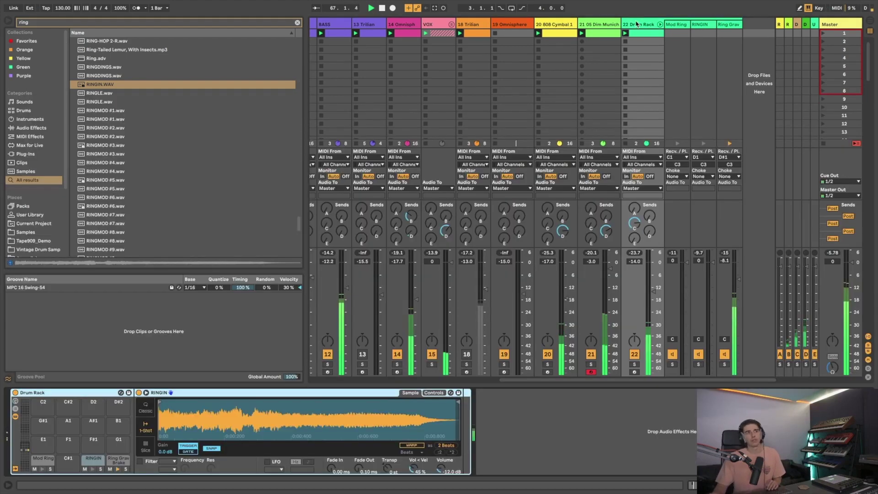
{"action": "scroll", "coordinate": [190, 128], "scroll_direction": "down", "scroll_amount": 5}
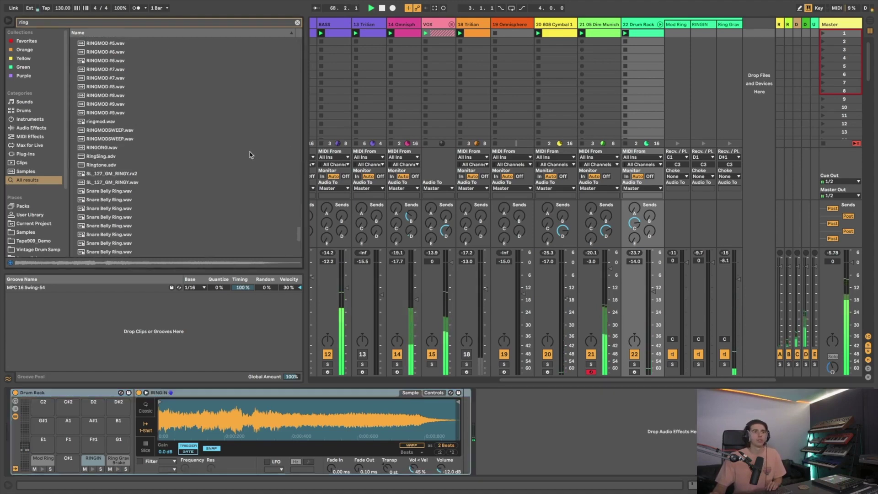
{"action": "left_click", "coordinate": [146, 139]}
{"action": "left_click", "coordinate": [145, 236]}
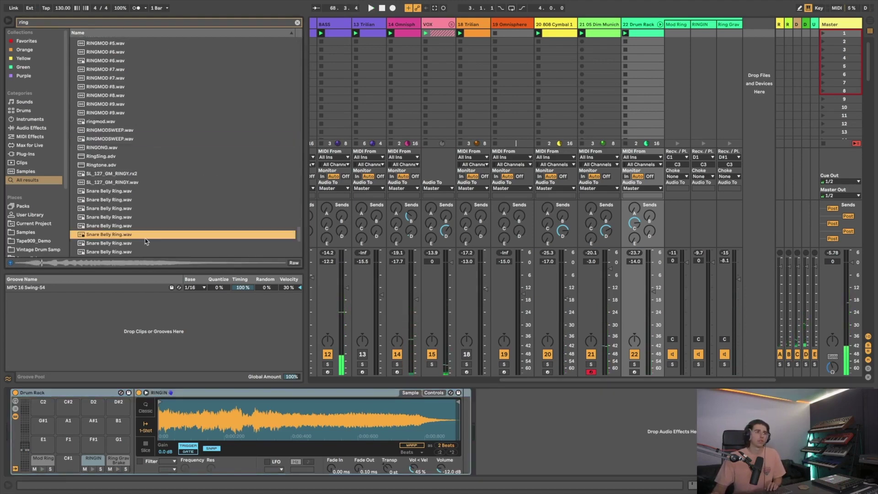
{"action": "left_click", "coordinate": [114, 203]}
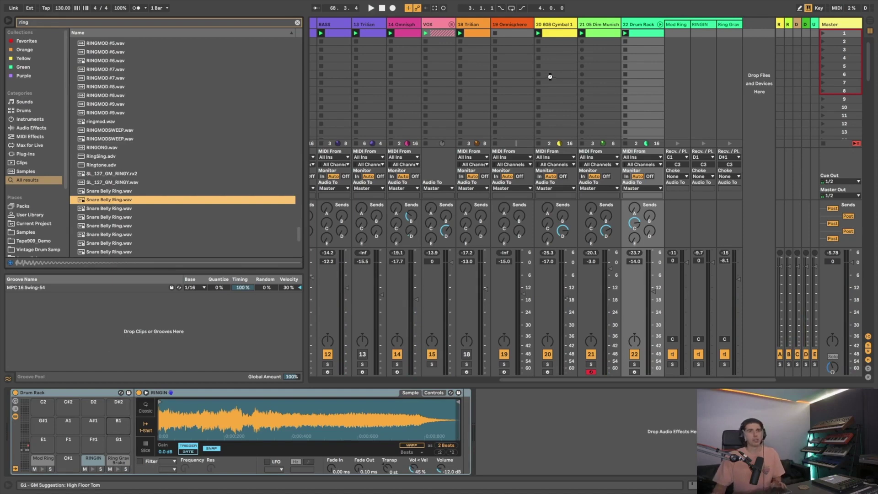
{"action": "left_click_drag", "start_coordinate": [671, 34], "coordinate": [671, 34]}
- Program Snare Belly Ring hits around 1.2.4–1.3.3 and duplicate the pair further along the clip
{"action": "double_click", "coordinate": [643, 33]}
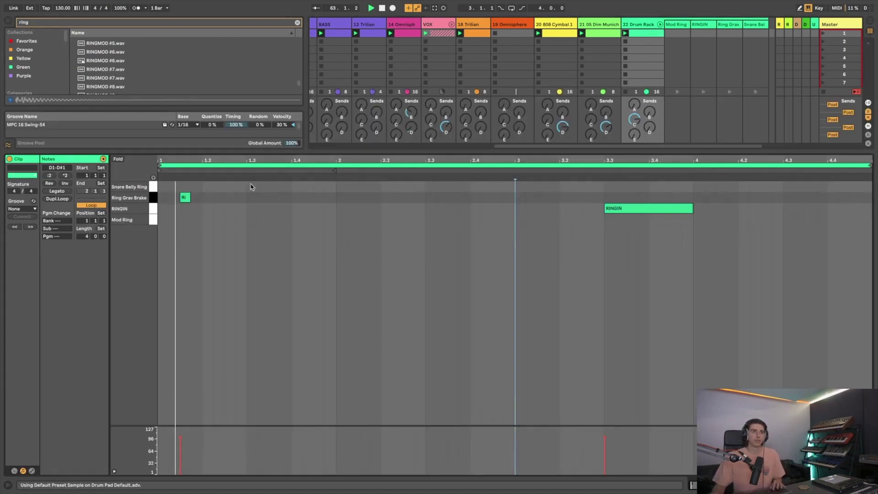
{"action": "left_click", "coordinate": [239, 187]}
{"action": "left_click", "coordinate": [252, 187]}
{"action": "left_click", "coordinate": [275, 187]}
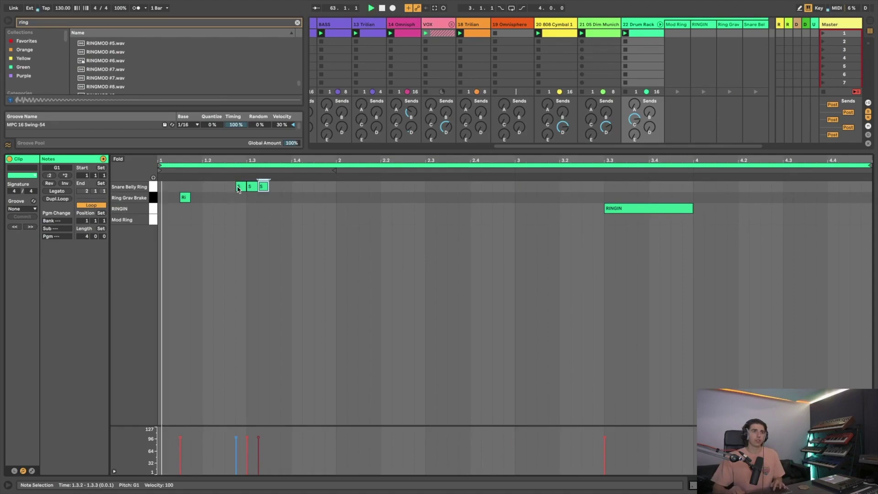
{"action": "key", "text": "Right"}
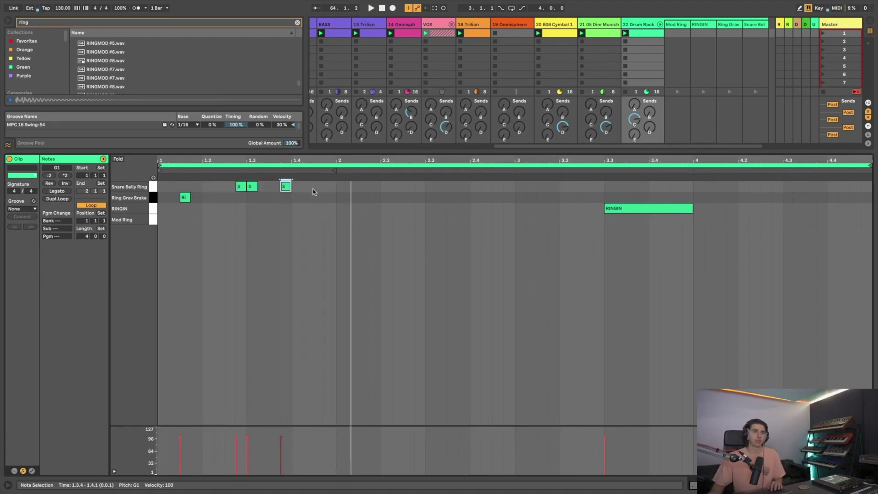
{"action": "double_click", "coordinate": [285, 186]}
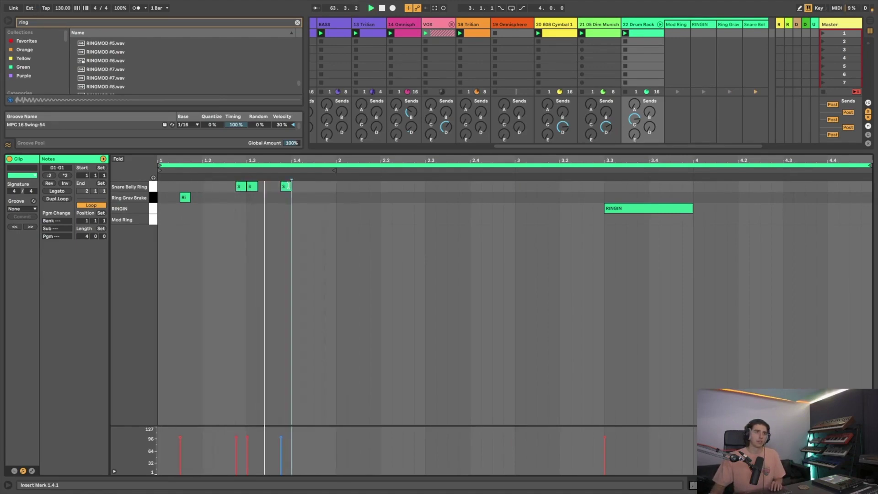
{"action": "left_click_drag", "start_coordinate": [338, 191], "coordinate": [160, 189]}
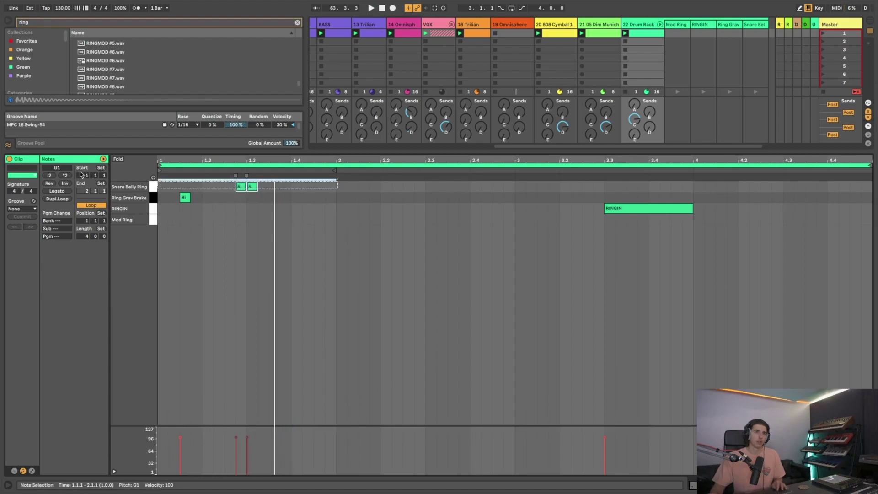
{"action": "key", "text": "ctrl+d"}
{"action": "key", "text": "ctrl+d"}
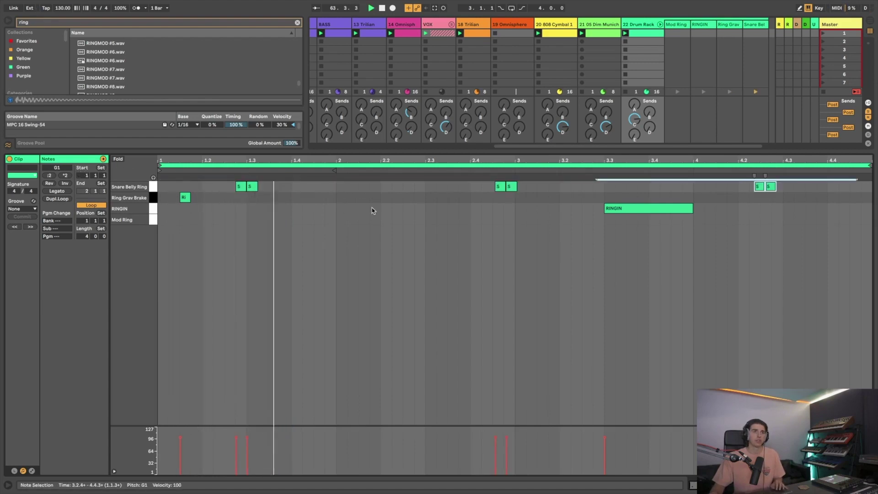
- Add a snare hit at 2.3.4, copy bars 1–2 into bars 3–4, clear 4.2–4.4, and hide the browser
{"action": "double_click", "coordinate": [464, 187]}
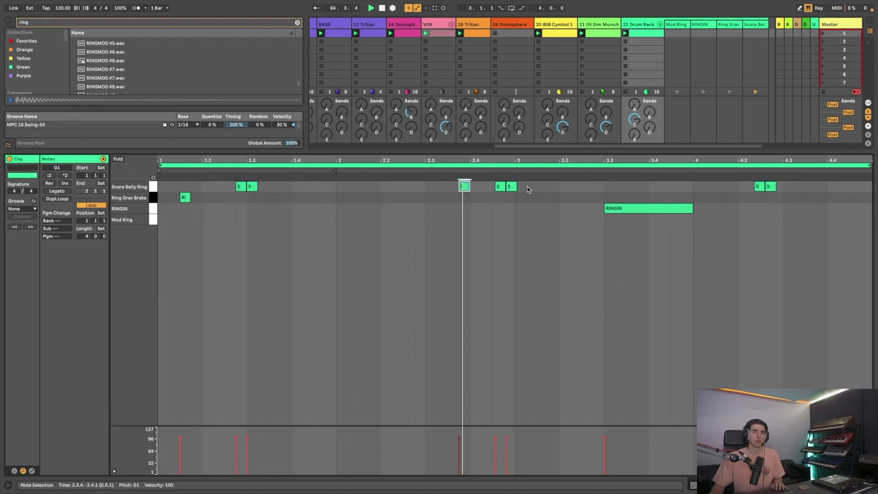
{"action": "double_click", "coordinate": [508, 186]}
{"action": "left_click", "coordinate": [500, 188]}
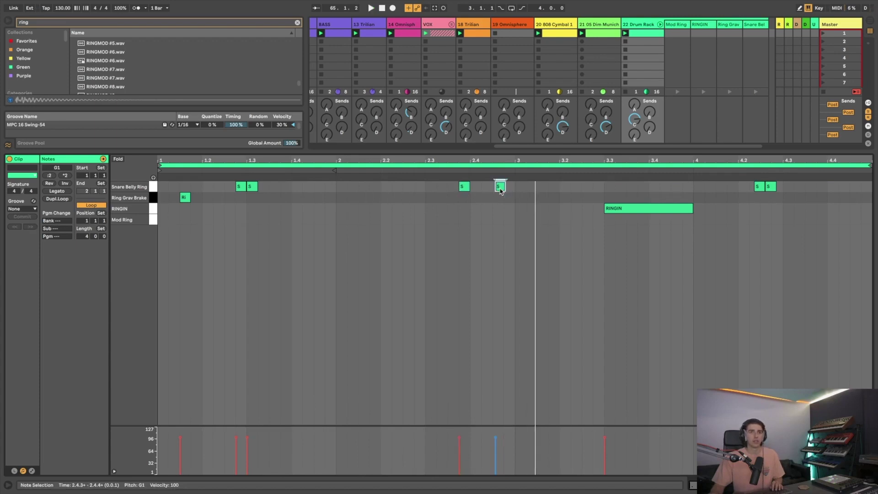
{"action": "key", "text": "ctrl+d"}
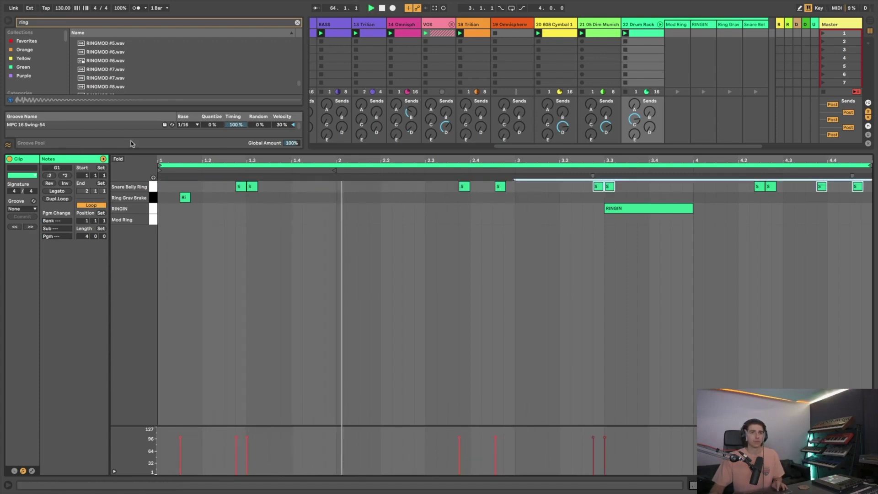
{"action": "left_click_drag", "start_coordinate": [740, 179], "coordinate": [841, 179]}
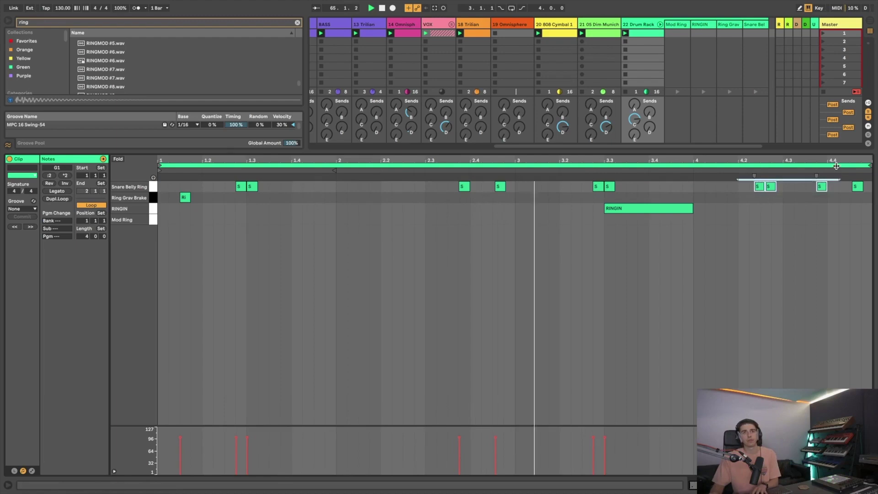
{"action": "key", "text": "Delete"}
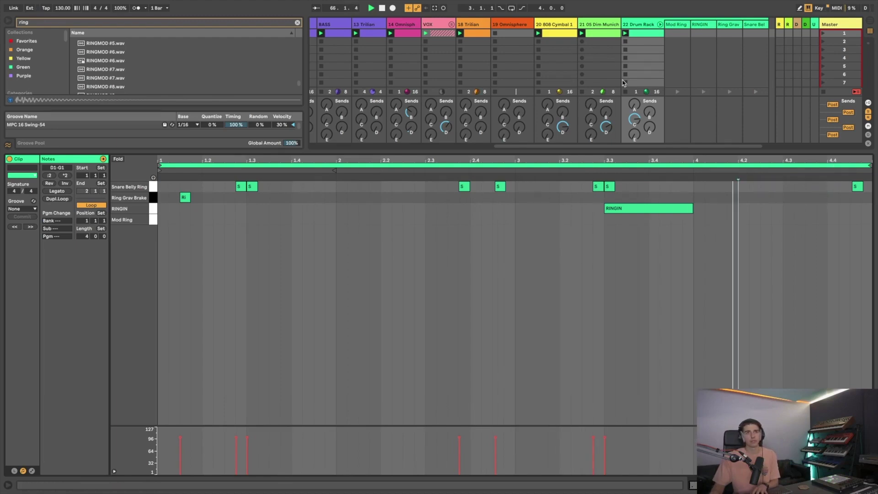
{"action": "left_click", "coordinate": [641, 26]}
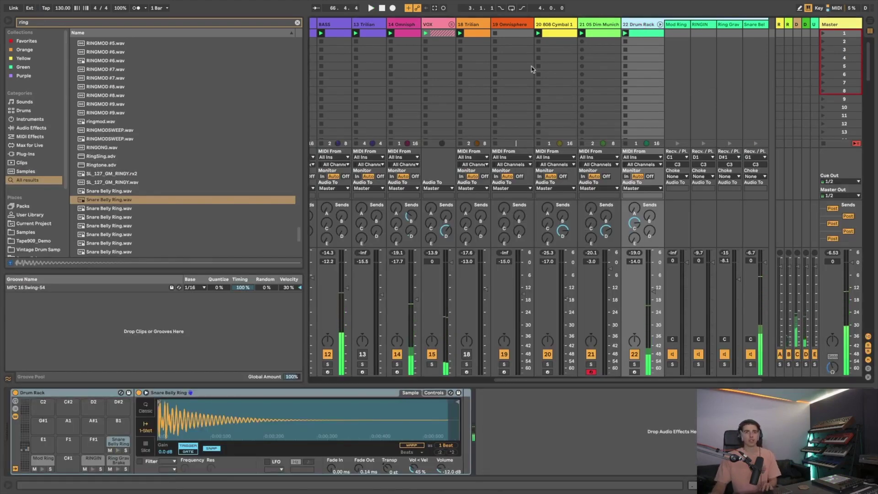
{"action": "left_click", "coordinate": [9, 23]}
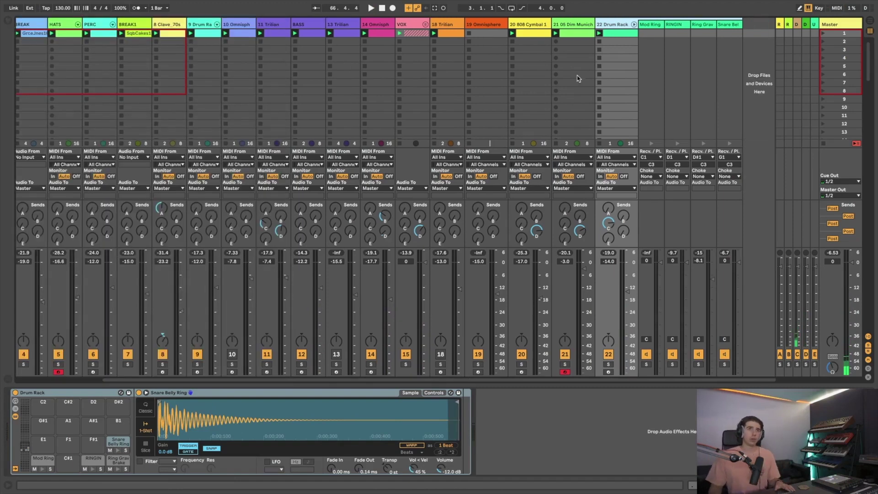
- Collapse the Drum Rack chains, narrow the track headers, and inspect track 14's Omnisphere clip and devices
{"action": "left_click", "coordinate": [633, 25]}
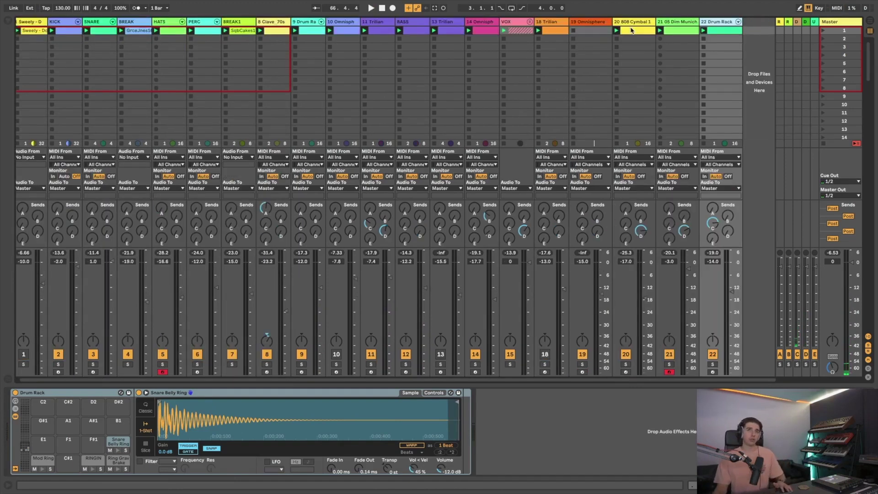
{"action": "left_click", "coordinate": [635, 22]}
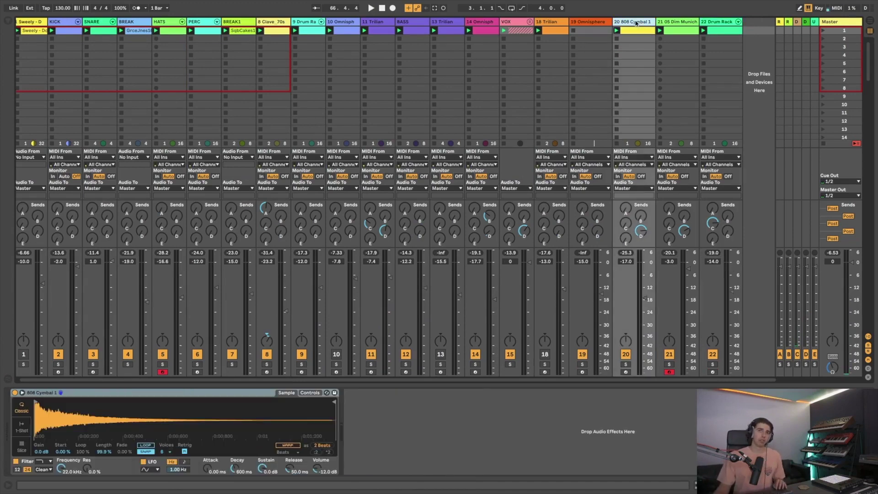
{"action": "left_click", "coordinate": [715, 24]}
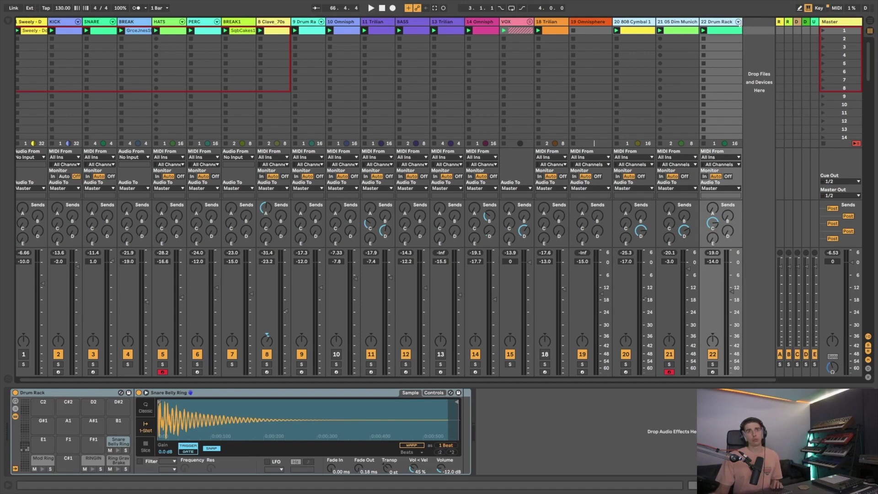
{"action": "left_click_drag", "start_coordinate": [739, 23], "coordinate": [735, 23]}
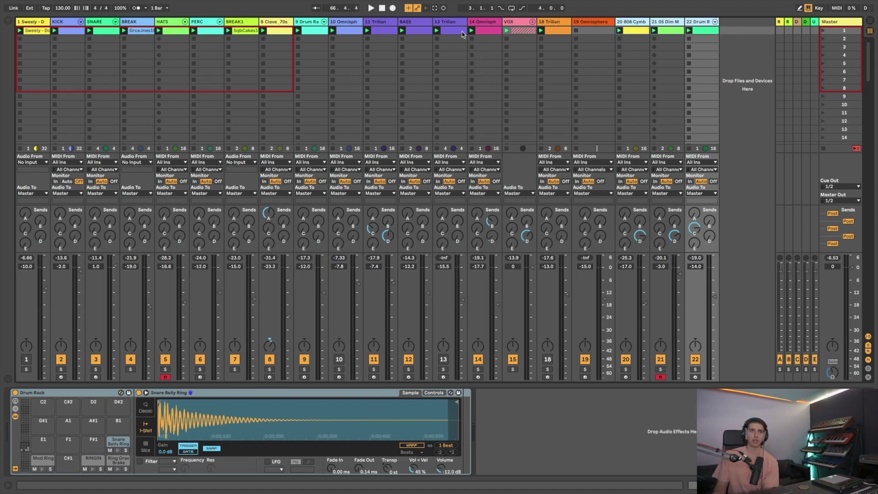
{"action": "double_click", "coordinate": [488, 30]}
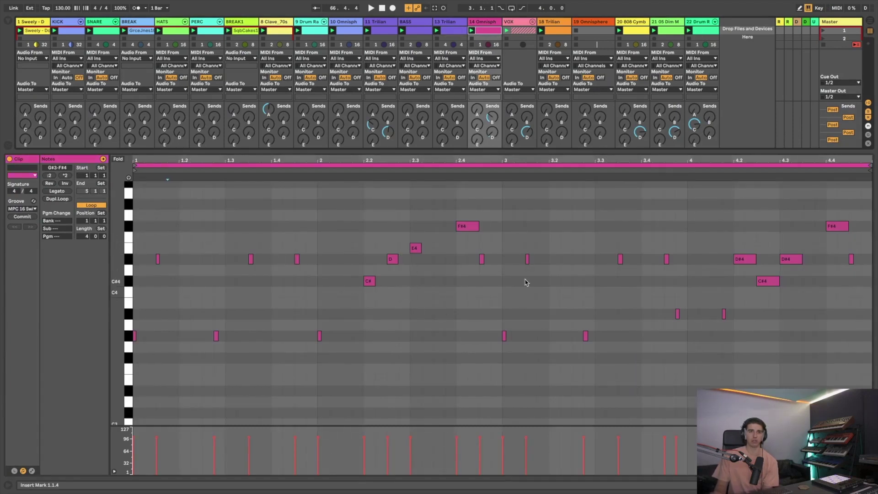
{"action": "double_click", "coordinate": [494, 21]}
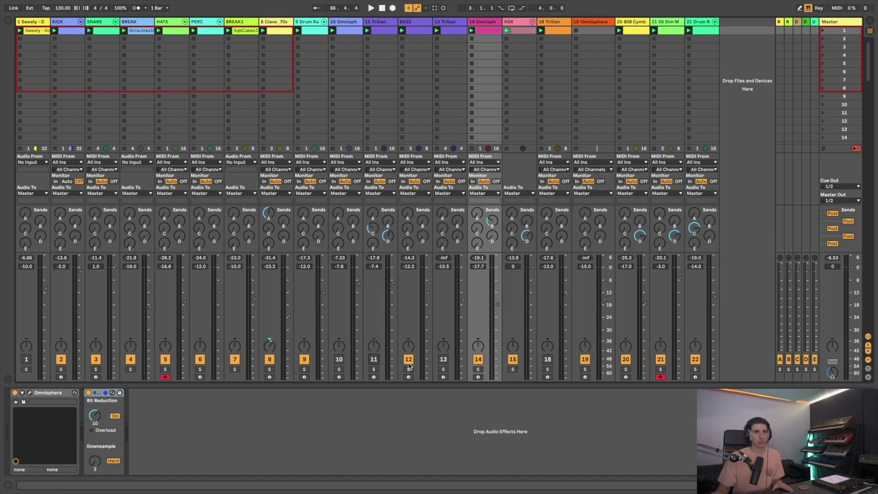
- Play the groove switching tracks 14 and 22 off in turn, then stop and save the set
{"action": "left_click", "coordinate": [374, 359]}
{"action": "key", "text": "space"}
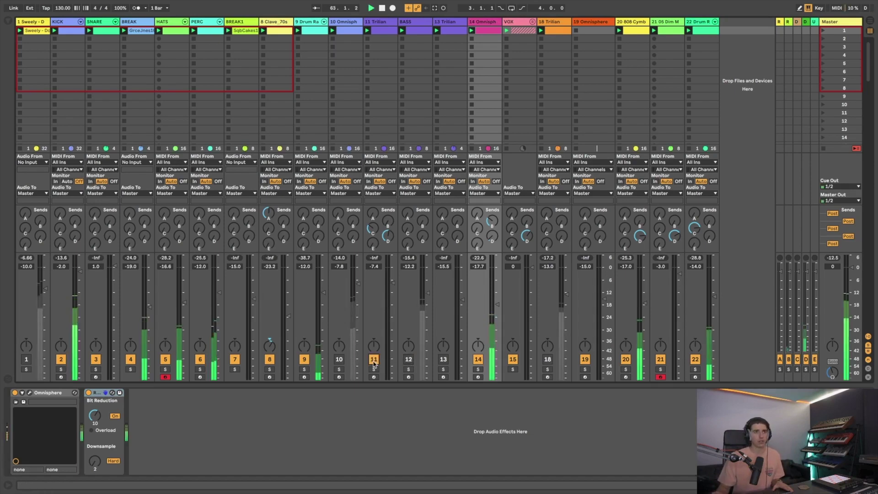
{"action": "left_click", "coordinate": [547, 360]}
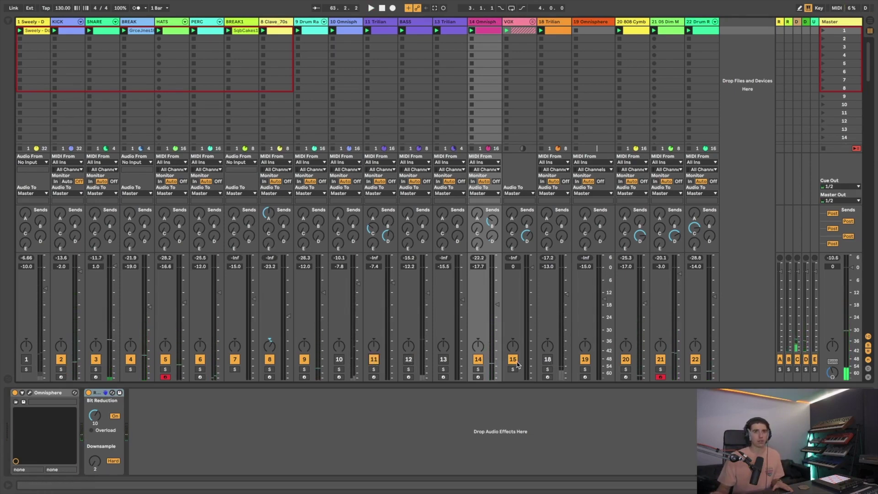
{"action": "left_click", "coordinate": [478, 360]}
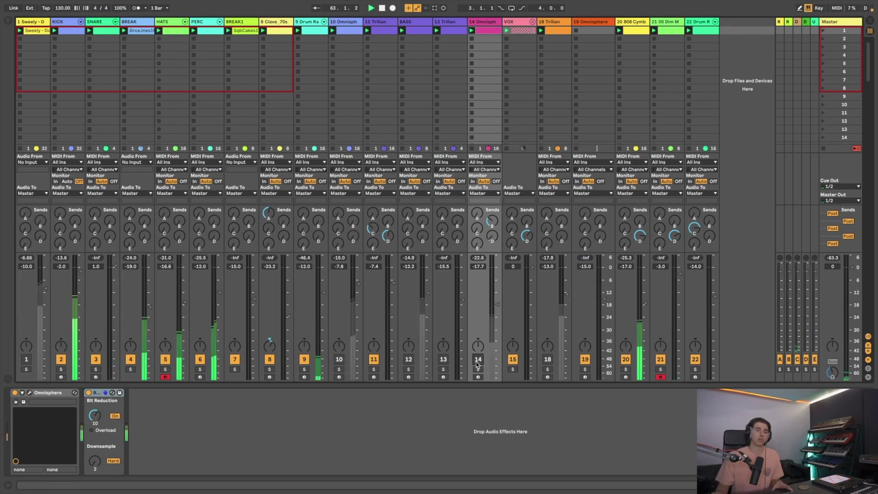
{"action": "left_click", "coordinate": [695, 360]}
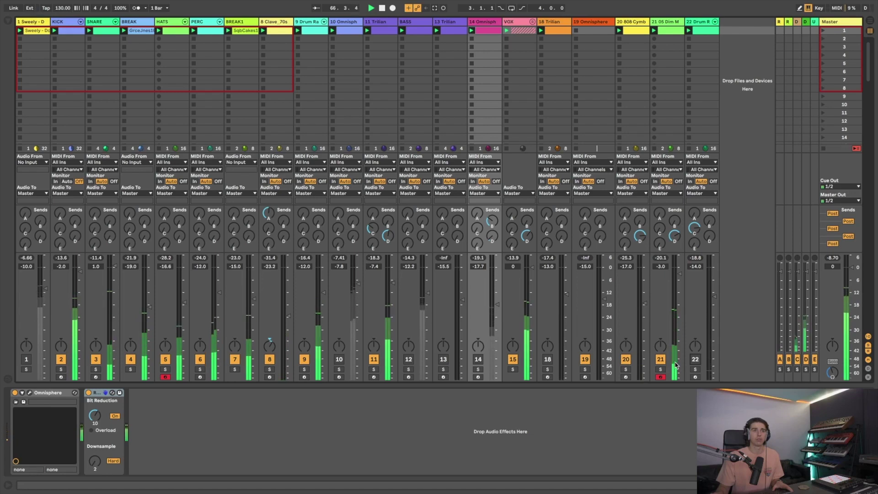
{"action": "key", "text": "space"}
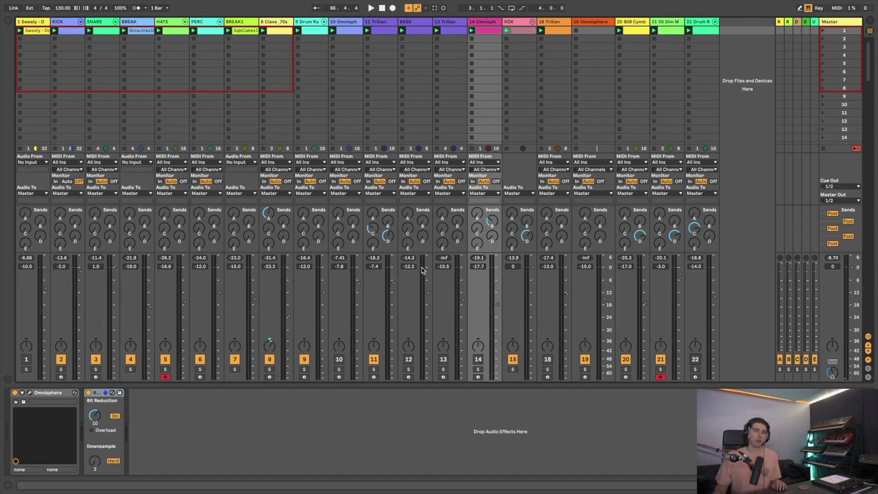
{"action": "key", "text": "ctrl+s"}
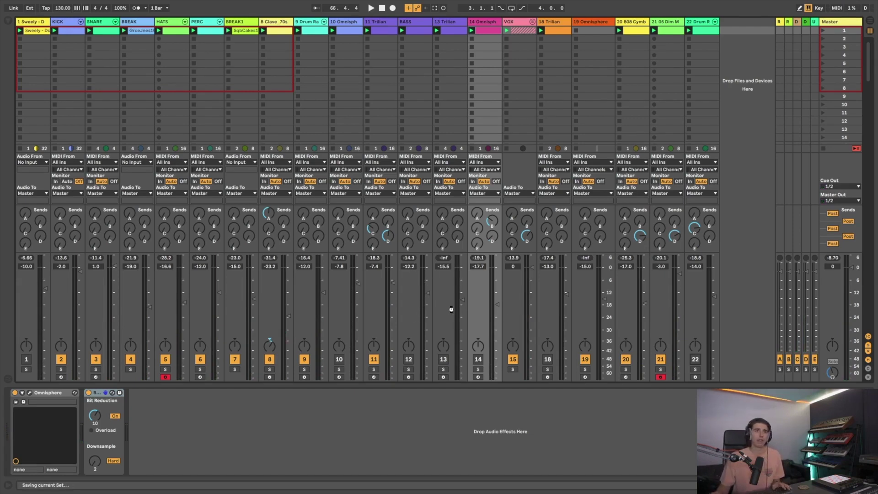